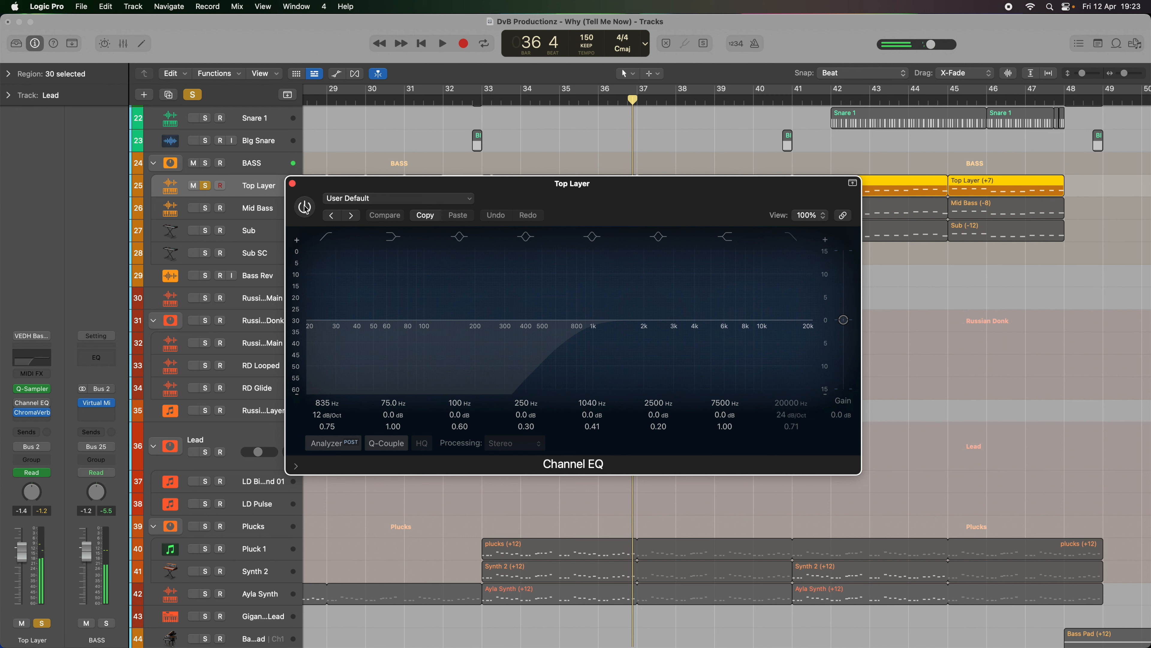
- Re-enable the Channel EQ on the Top Layer track and move its window off the bass regions
{"action": "left_click", "coordinate": [305, 207]}
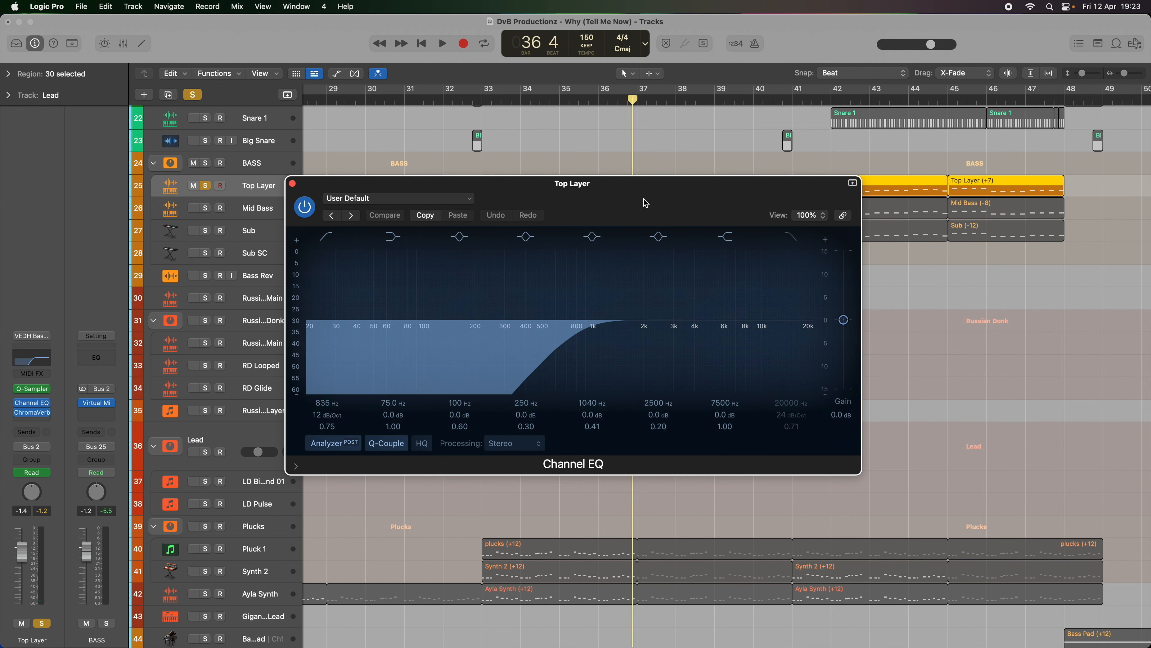
{"action": "left_click_drag", "start_coordinate": [646, 202], "coordinate": [672, 289]}
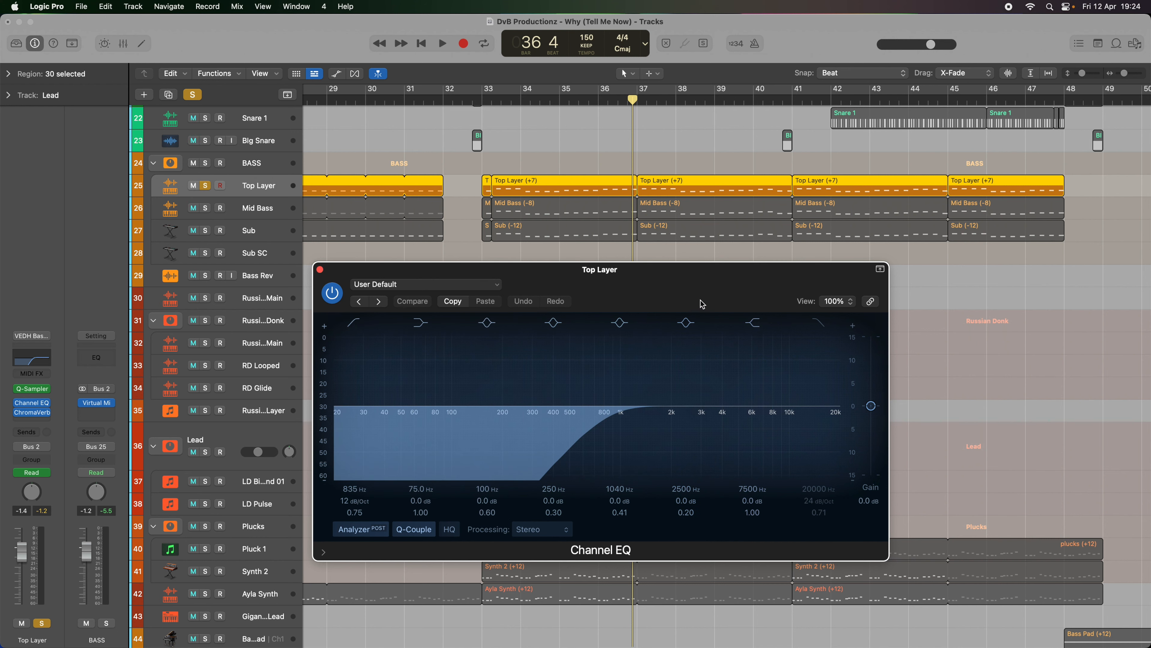
{"action": "left_click_drag", "start_coordinate": [703, 304], "coordinate": [679, 280]}
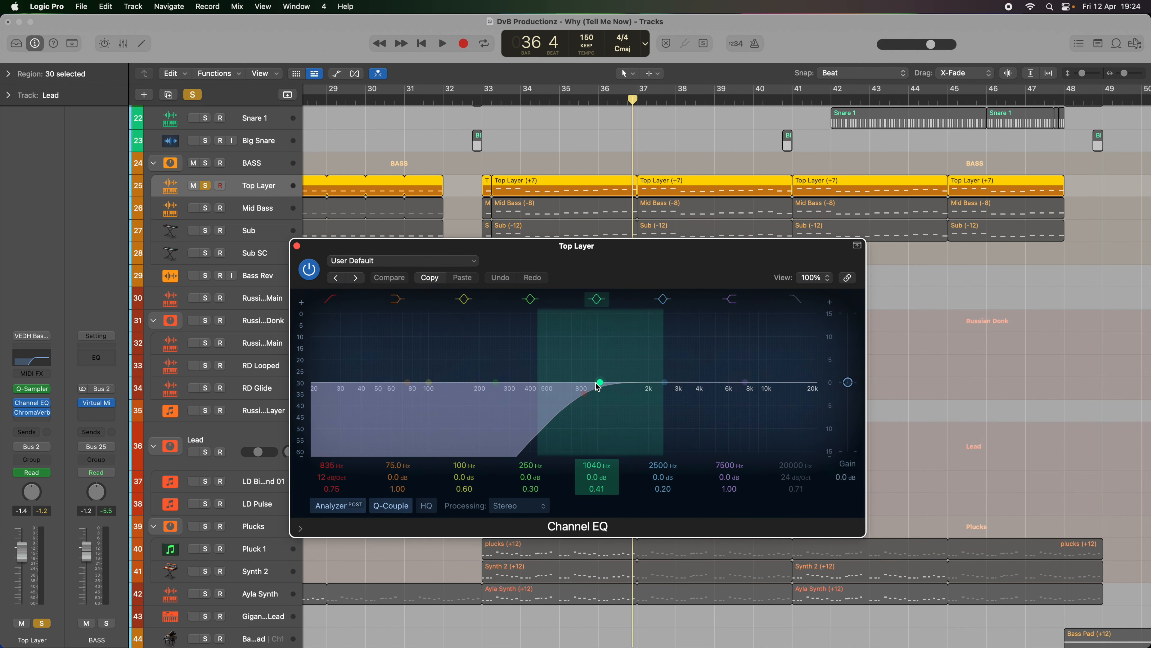
- Audition the Top Layer EQ with its low cut at 850 Hz, 48 dB/Oct and Q 0.60, and undo that change
{"action": "left_click", "coordinate": [585, 398]}
{"action": "left_click_drag", "start_coordinate": [648, 365], "coordinate": [588, 399]}
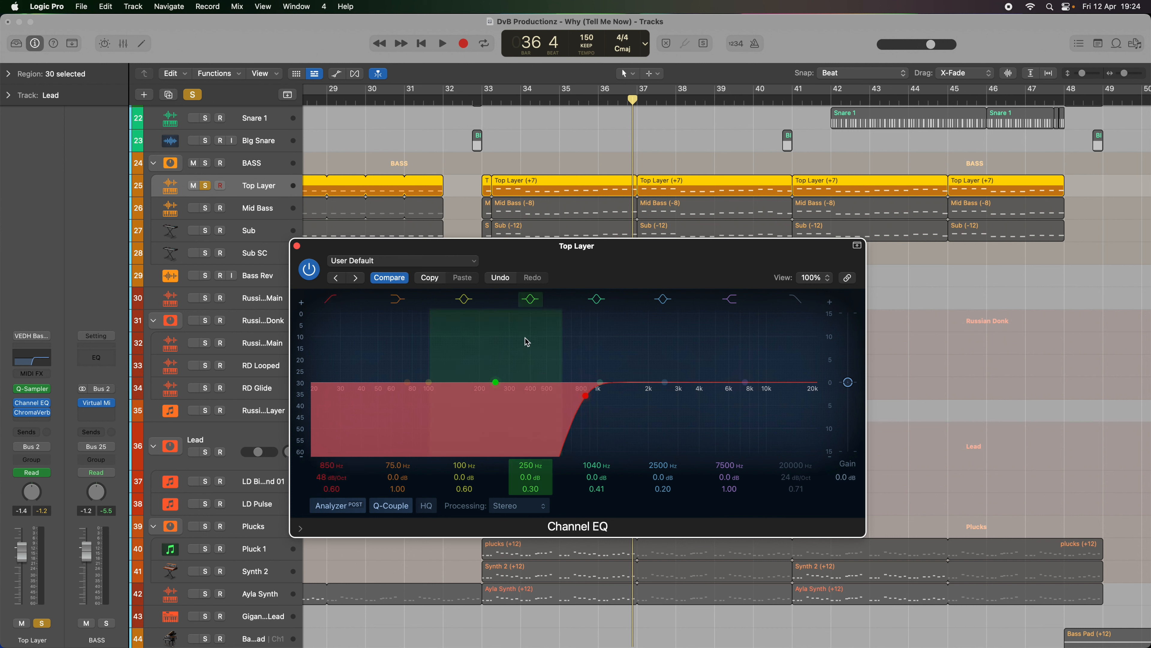
{"action": "key", "text": "space"}
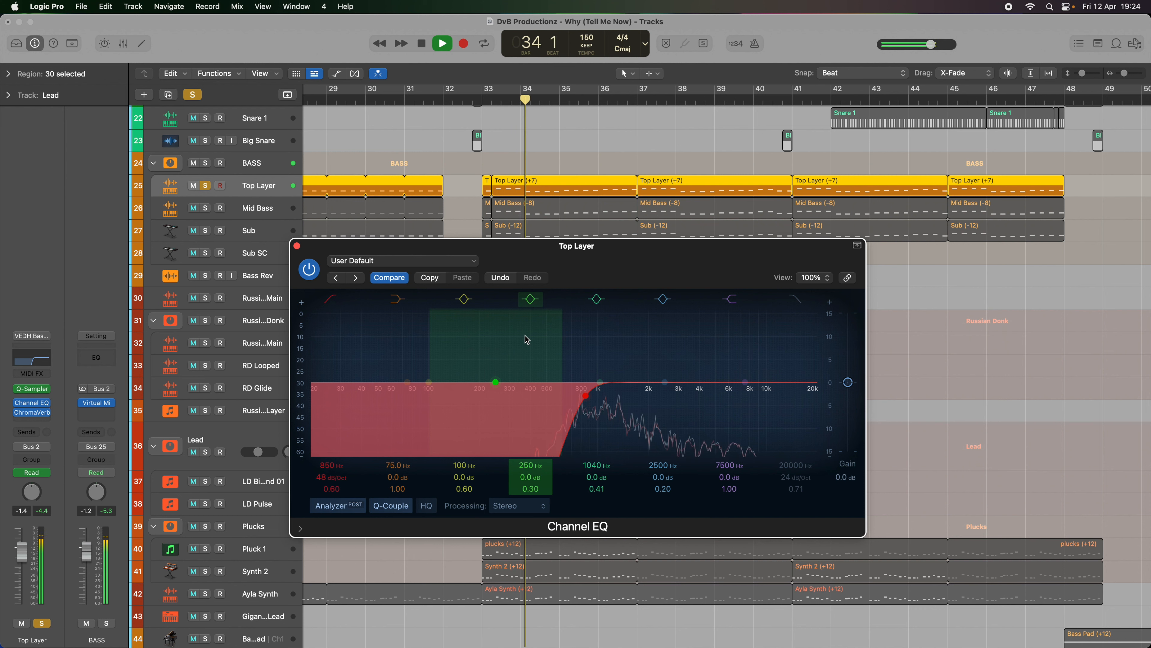
{"action": "key", "text": "space"}
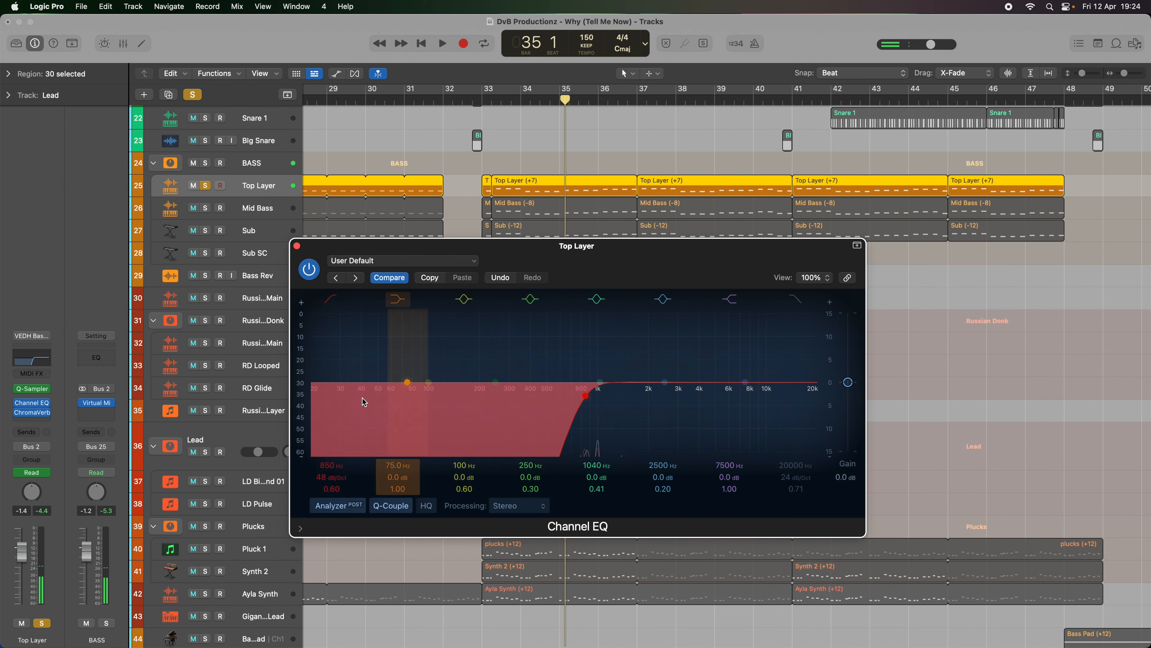
{"action": "left_click", "coordinate": [500, 277]}
{"action": "left_click", "coordinate": [500, 277]}
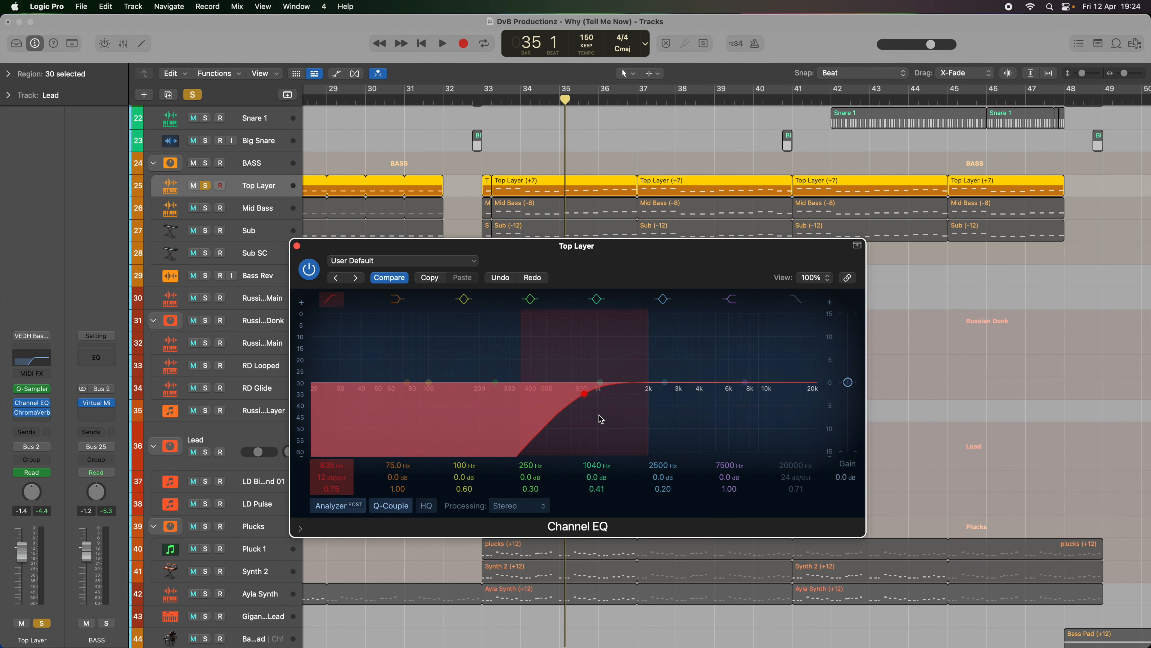
- Play back the soloed Top Layer with its 12 dB/Oct low cut and close the Channel EQ
{"action": "key", "text": "space"}
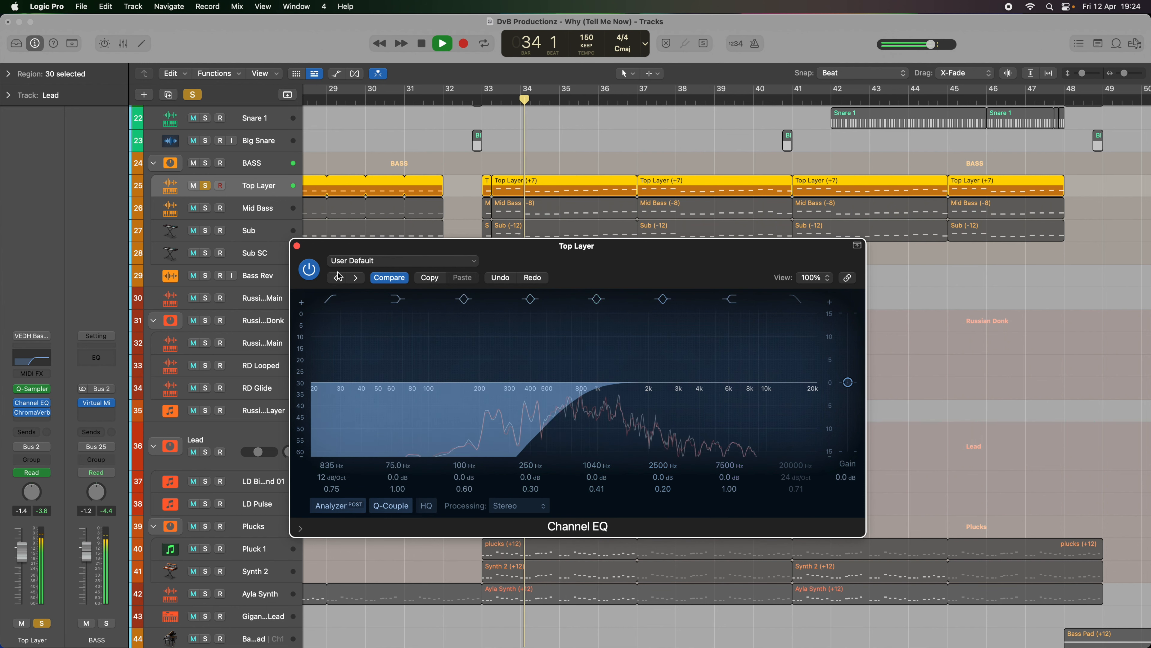
{"action": "left_click", "coordinate": [297, 246]}
{"action": "key", "text": "space"}
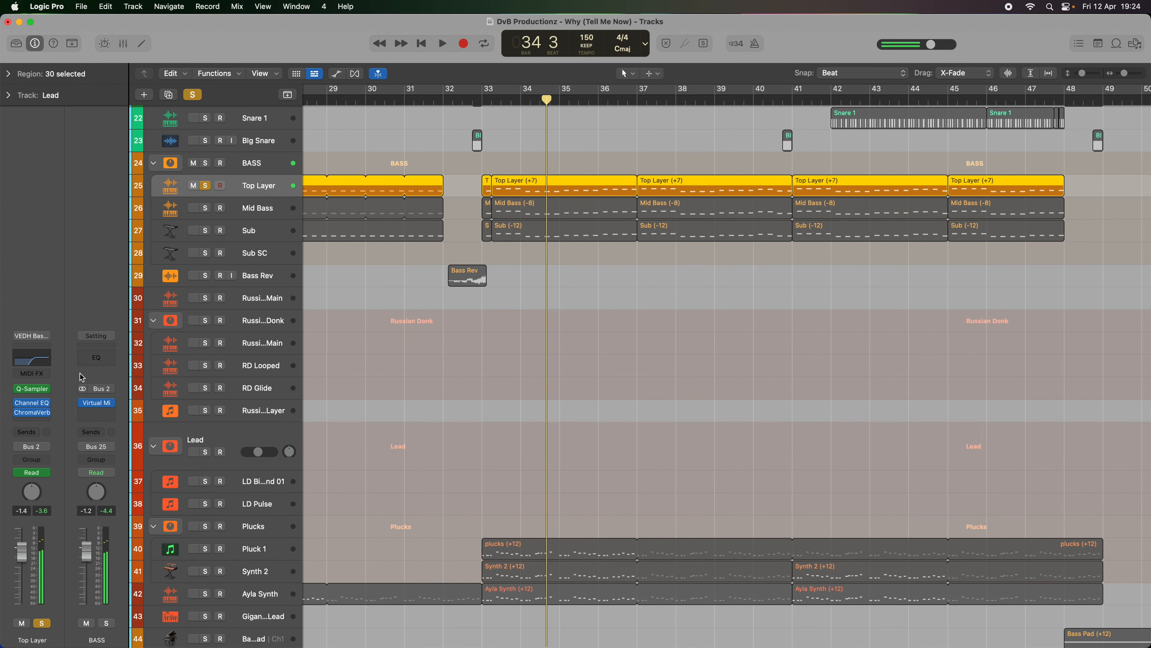
- Open ChromaVerb on the Top Layer track and audition the sound with the reverb bypassed
{"action": "left_click", "coordinate": [45, 413]}
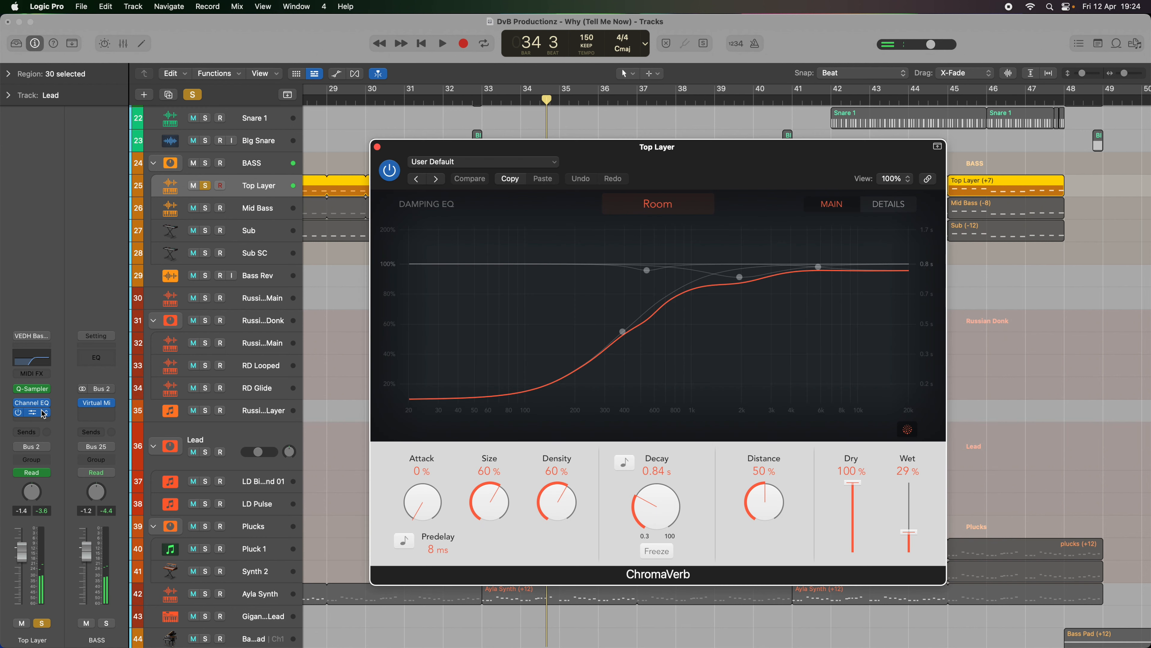
{"action": "left_click_drag", "start_coordinate": [717, 168], "coordinate": [657, 162]}
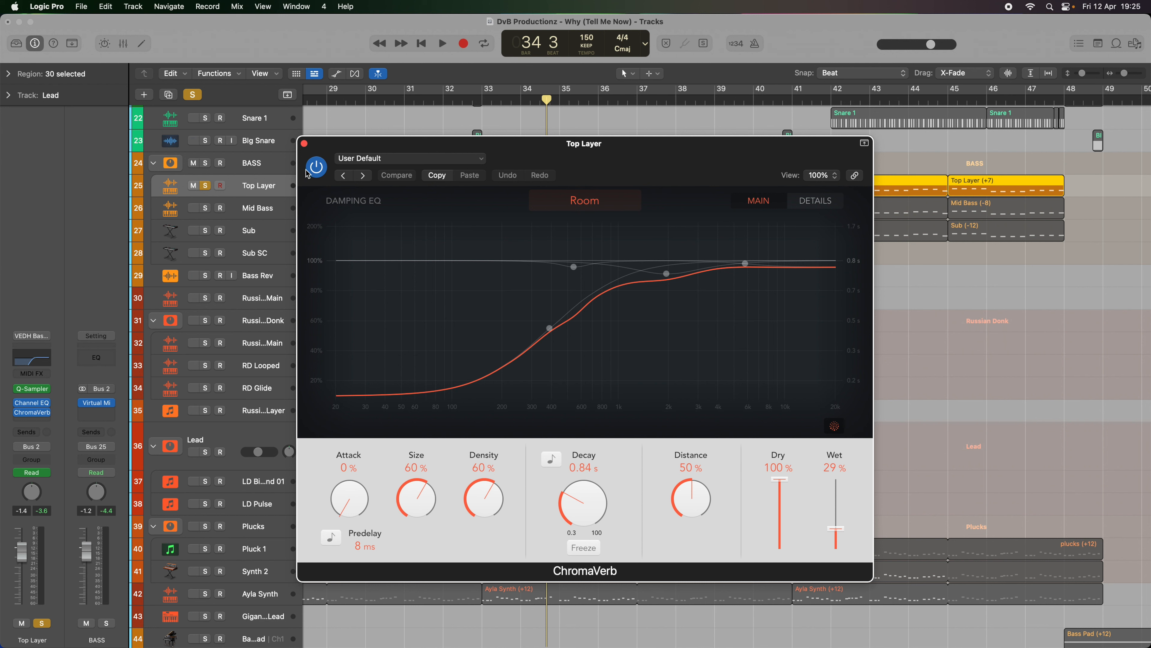
{"action": "left_click", "coordinate": [317, 166]}
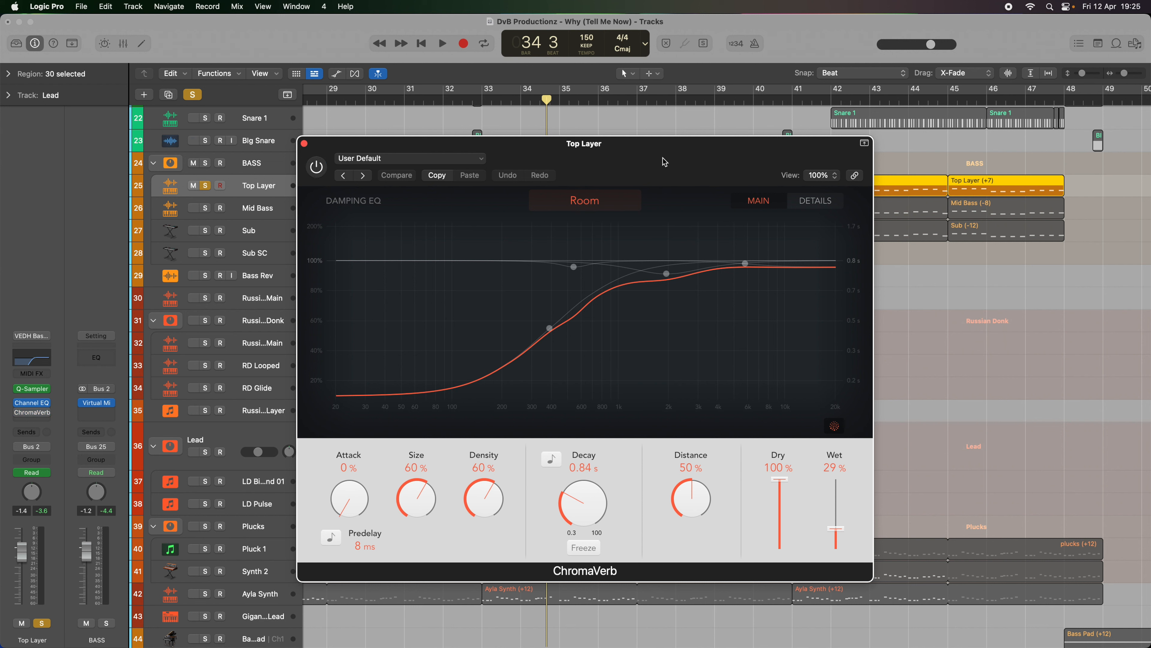
{"action": "key", "text": "space"}
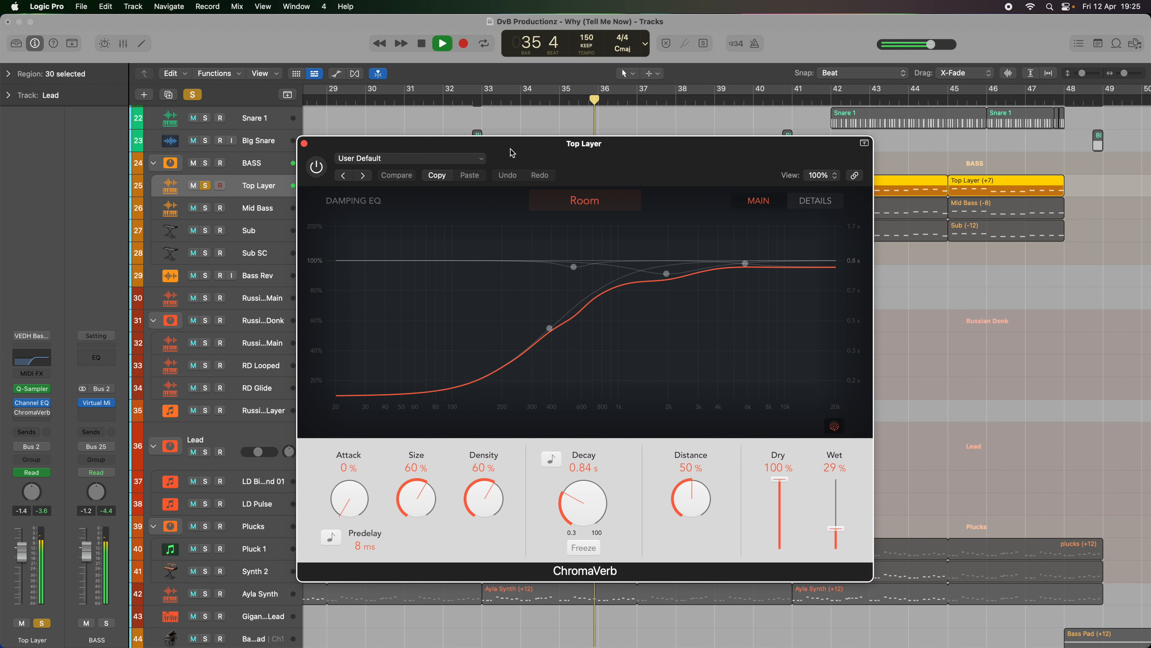
{"action": "key", "text": "space"}
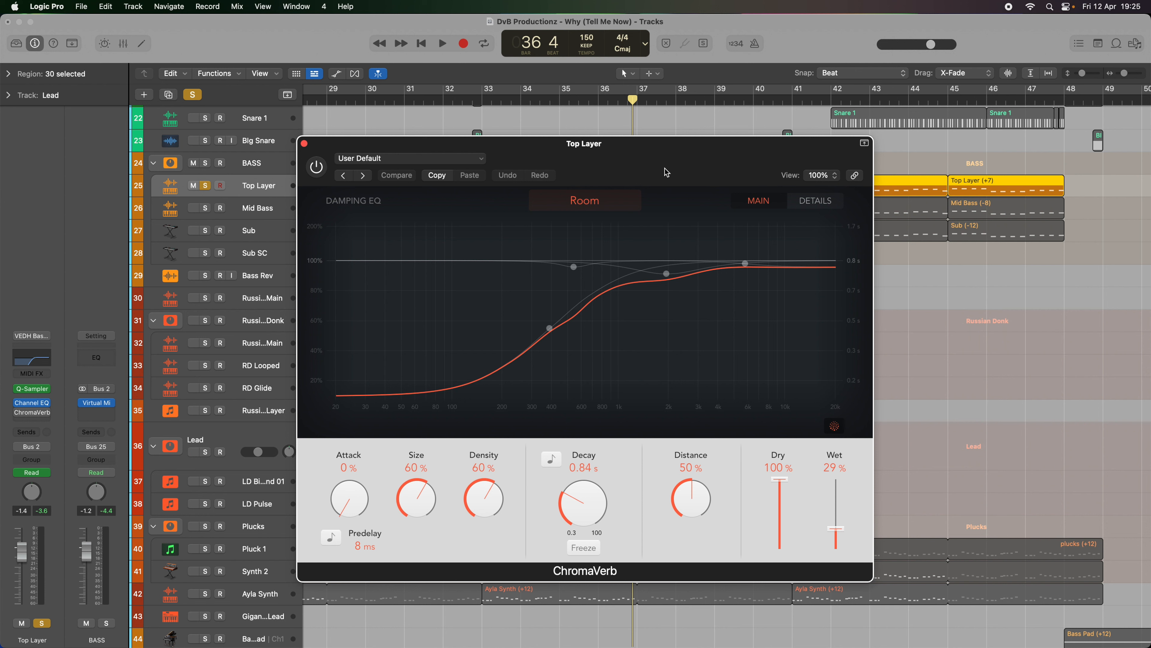
- Turn ChromaVerb back on, audition the Top Layer with the reverb and close the plug-in window
{"action": "left_click", "coordinate": [317, 168]}
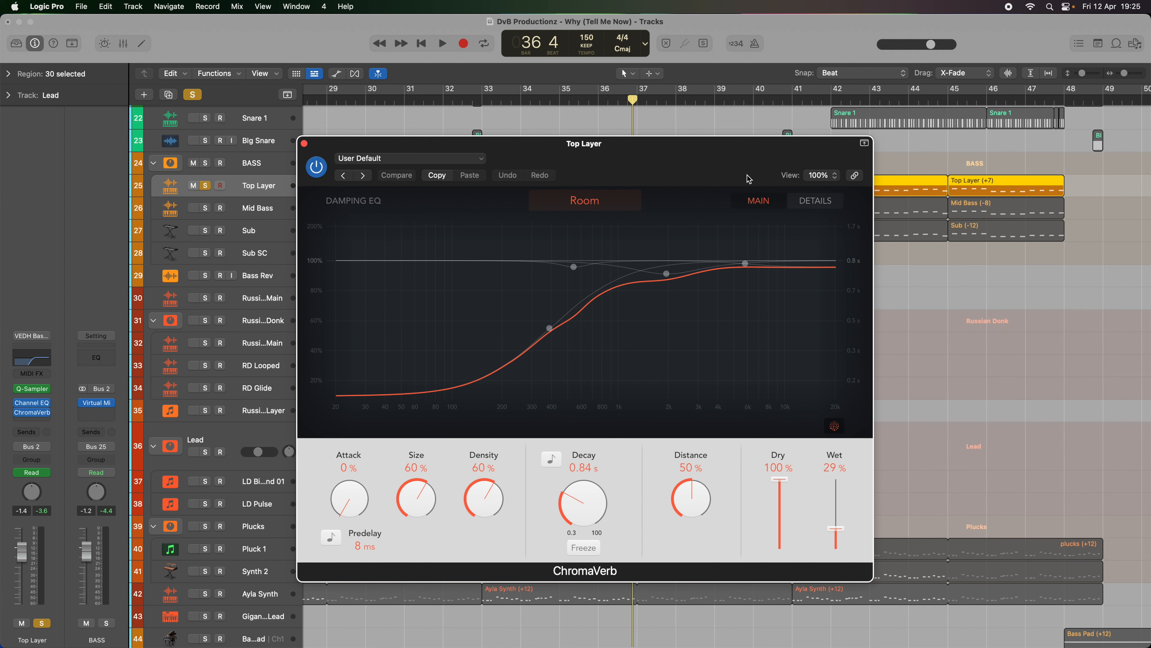
{"action": "key", "text": "space"}
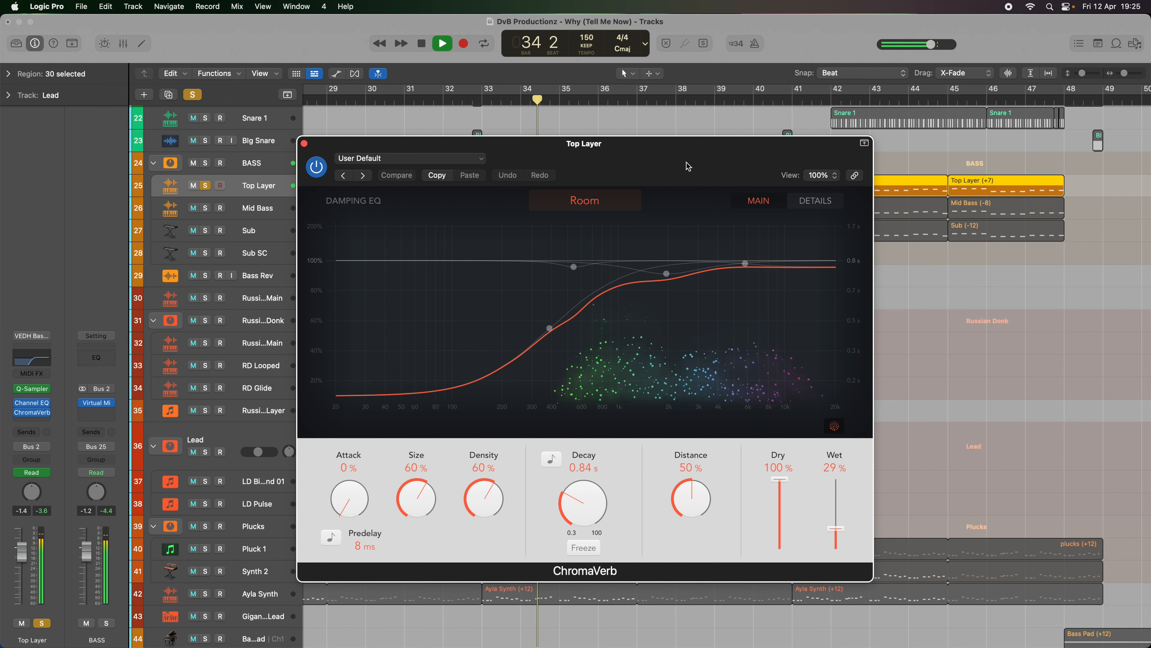
{"action": "key", "text": "space"}
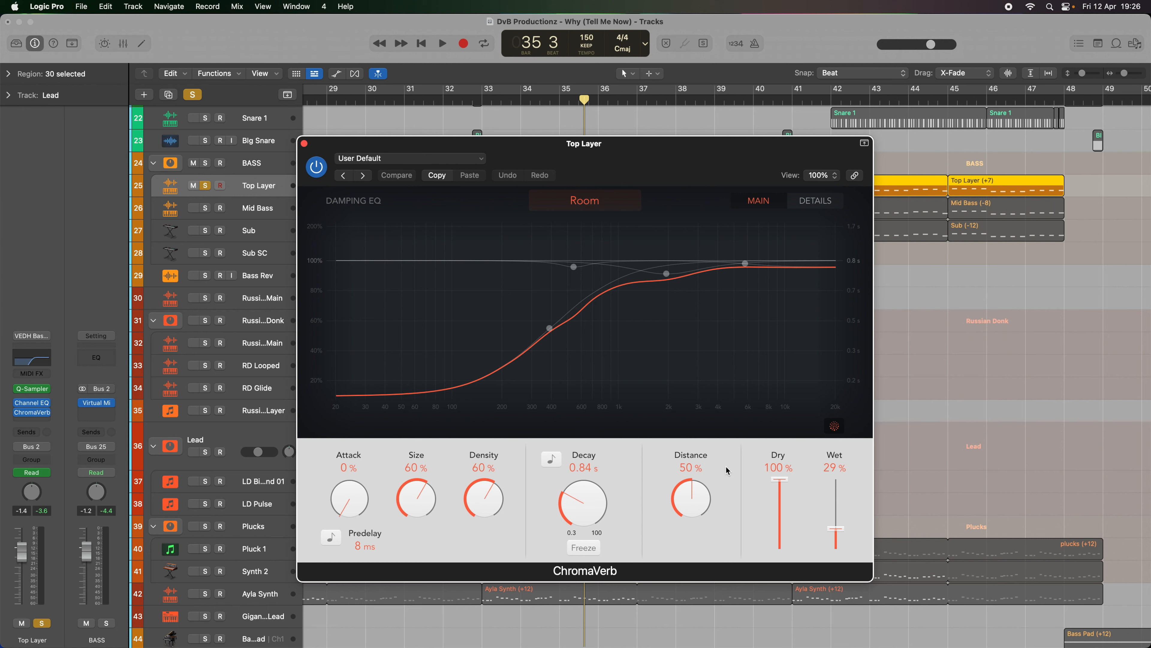
{"action": "left_click", "coordinate": [304, 143]}
- Unsolo the Top Layer track and move the playhead to bar 33
{"action": "left_click", "coordinate": [205, 186]}
{"action": "scroll", "coordinate": [547, 169], "scroll_direction": "right", "scroll_amount": 3}
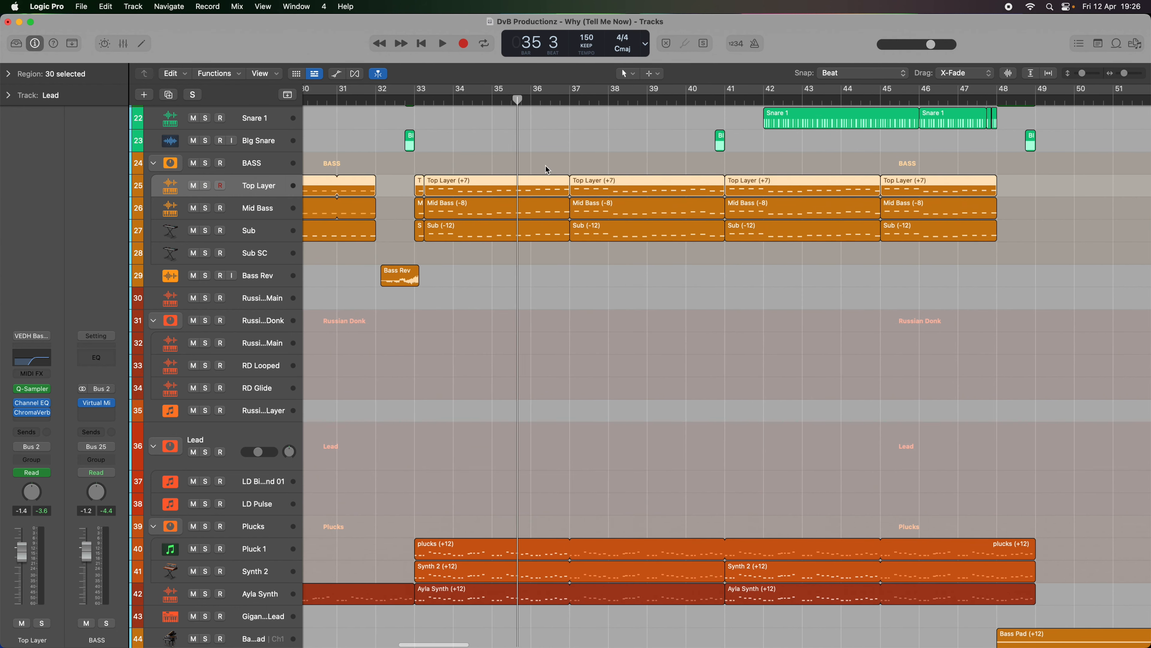
{"action": "left_click", "coordinate": [413, 99]}
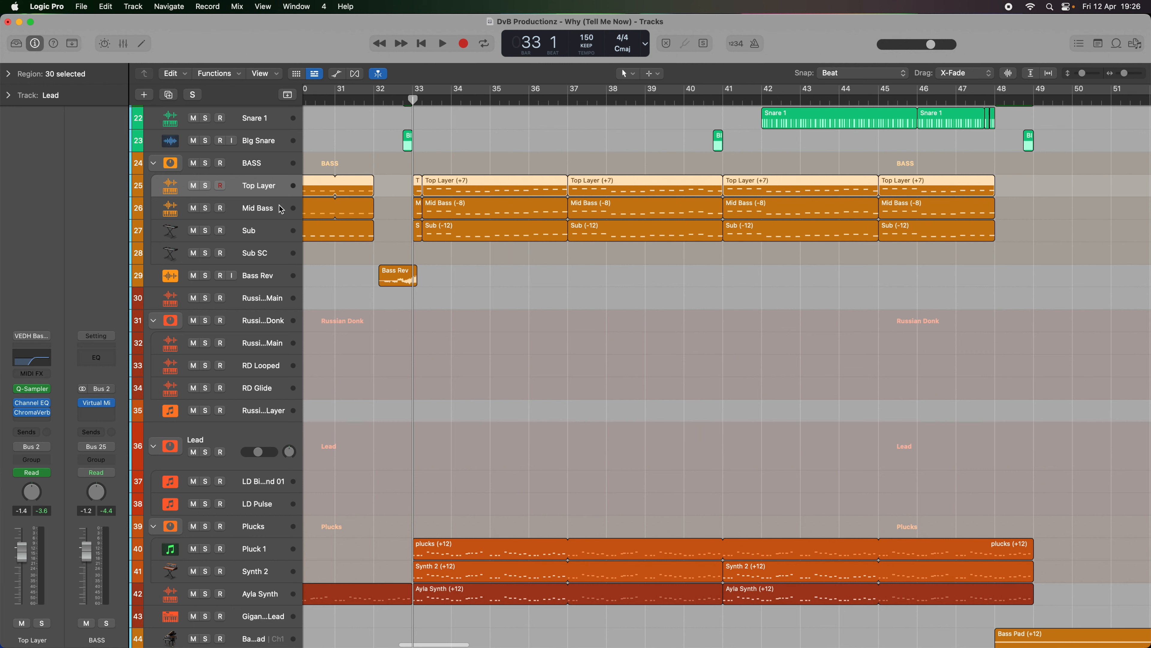
- Select the Mid Bass track, enlarge the arrangement around bar 33 and clear the region selection
{"action": "left_click", "coordinate": [284, 209]}
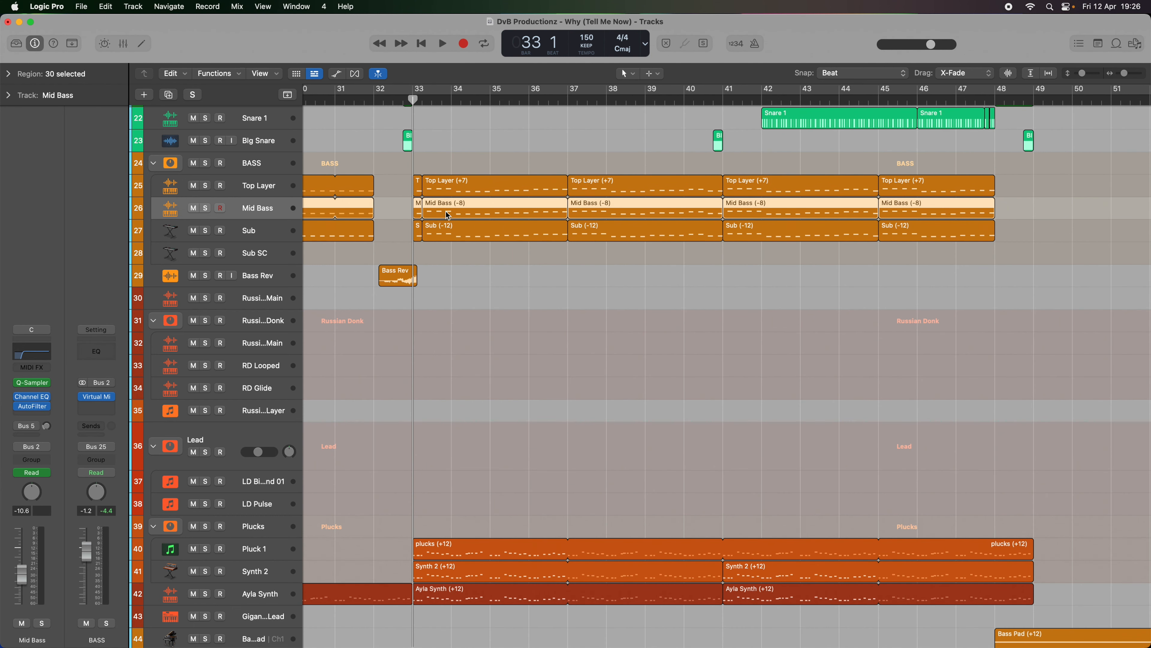
{"action": "scroll", "coordinate": [498, 145], "scroll_direction": "right", "scroll_amount": 5}
{"action": "scroll", "coordinate": [498, 145], "scroll_direction": "left", "scroll_amount": 3}
{"action": "key", "text": "cmd+Right"}
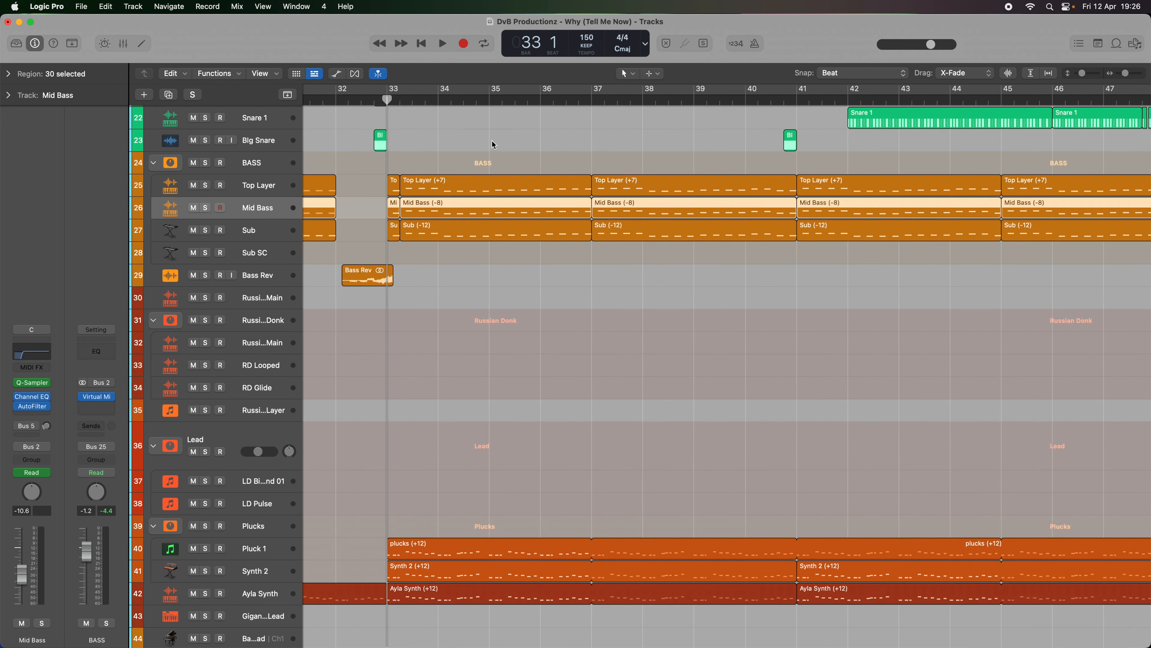
{"action": "left_click", "coordinate": [501, 144]}
{"action": "scroll", "coordinate": [521, 137], "scroll_direction": "right", "scroll_amount": 2}
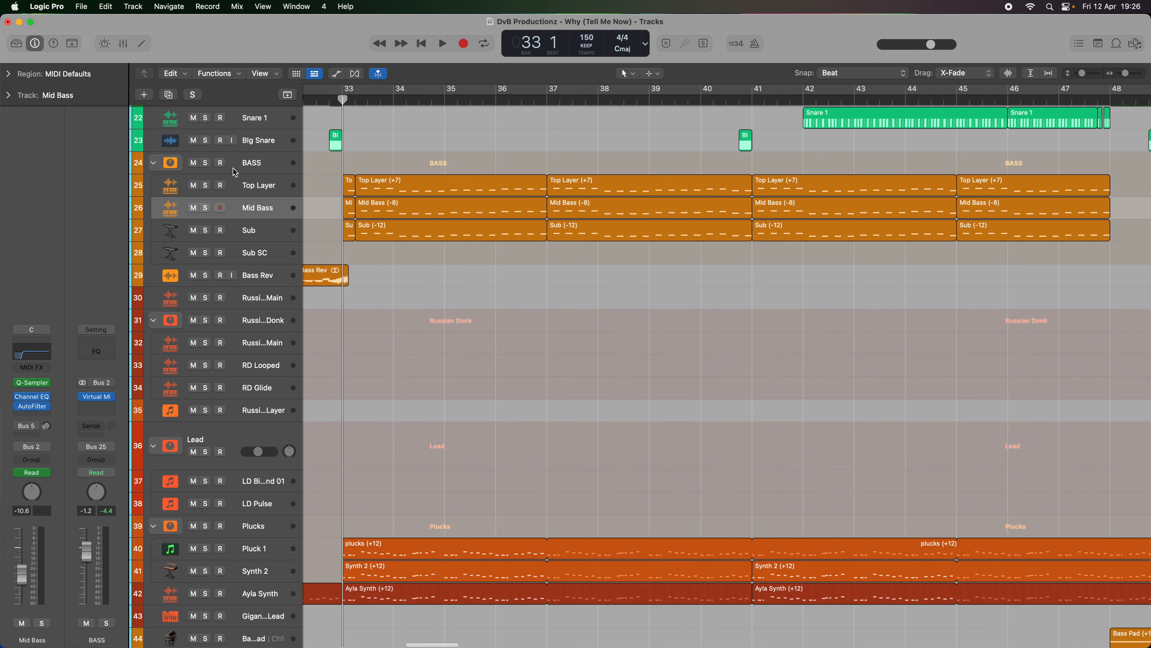
- Solo the Mid Bass track and audition it with its Channel EQ and AutoFilter bypassed
{"action": "left_click", "coordinate": [205, 208]}
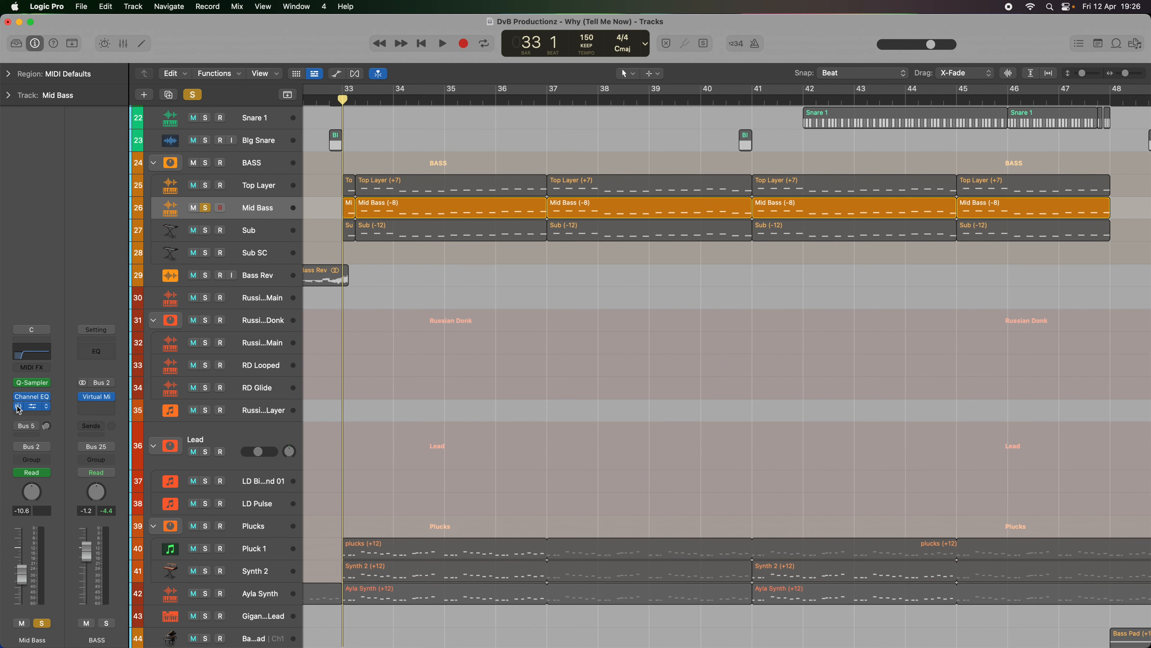
{"action": "key", "text": "space"}
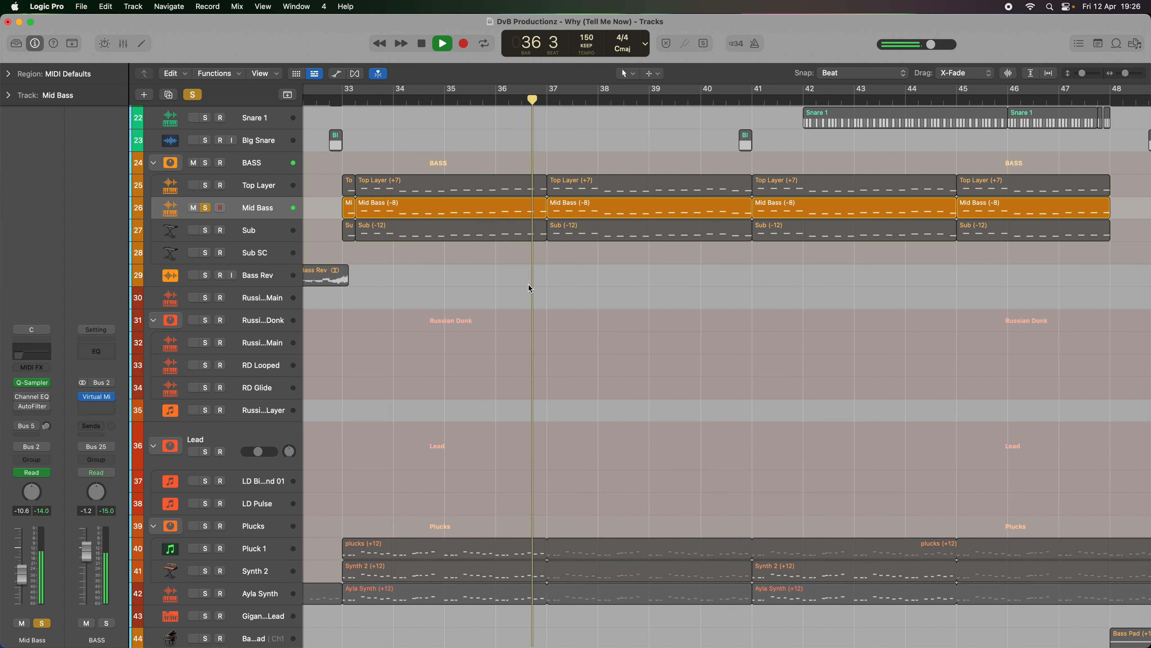
{"action": "key", "text": "space"}
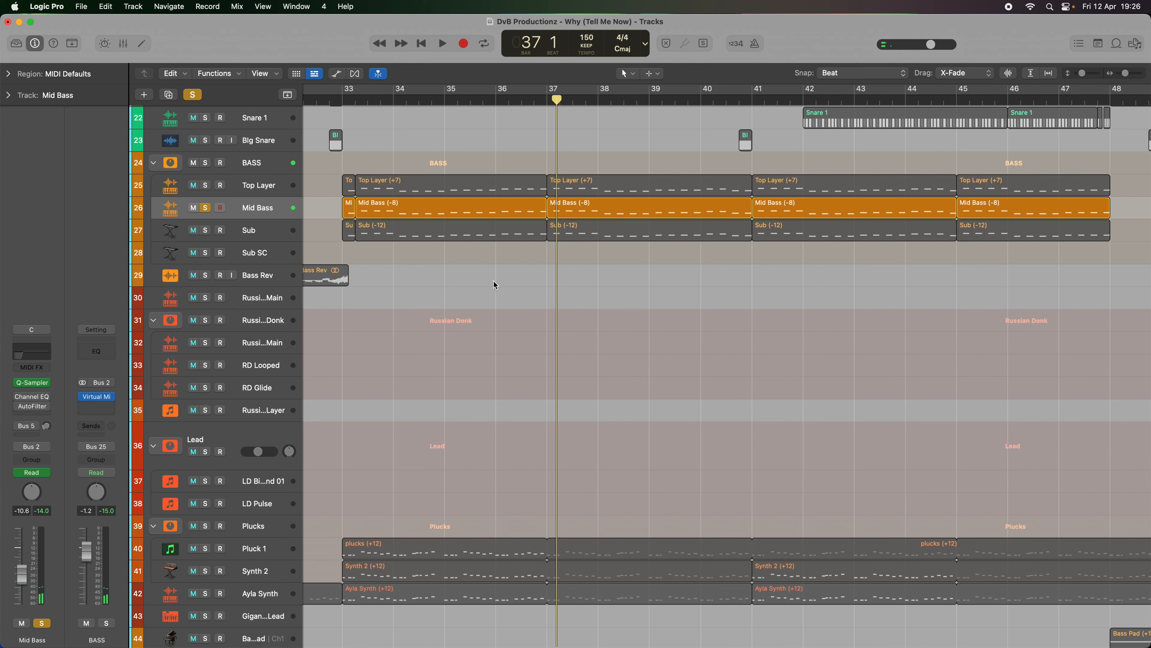
- Turn the Mid Bass track's Channel EQ back on, examine its low cut and close its window
{"action": "mouse_move", "coordinate": [28, 399]}
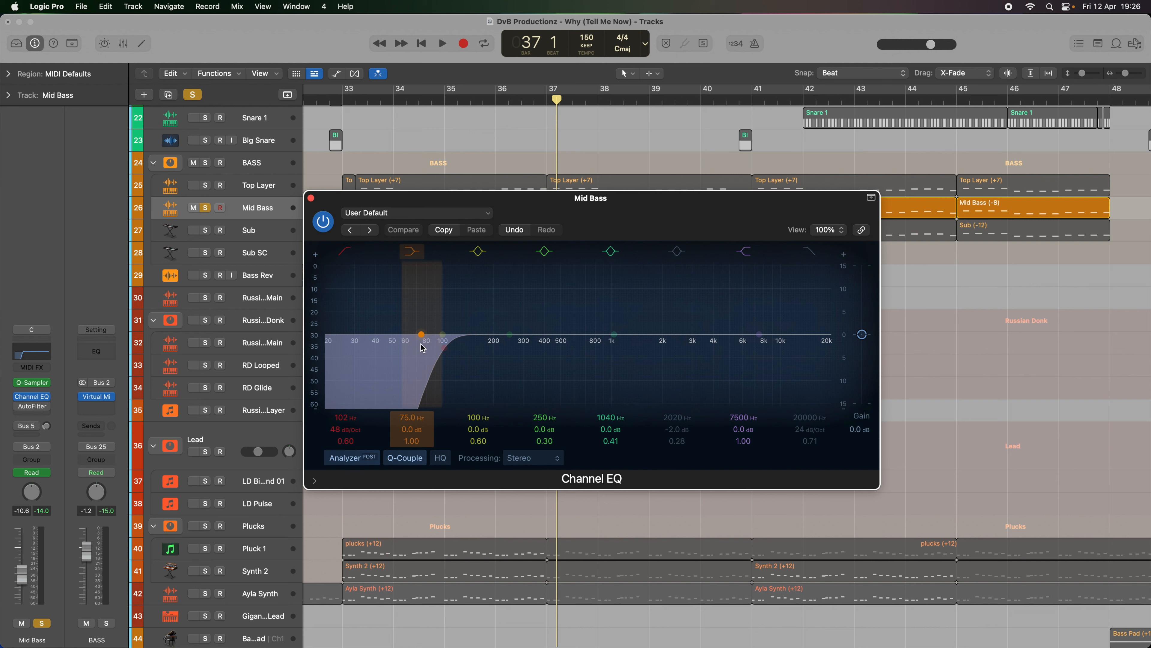
{"action": "left_click_drag", "start_coordinate": [693, 224], "coordinate": [707, 216]}
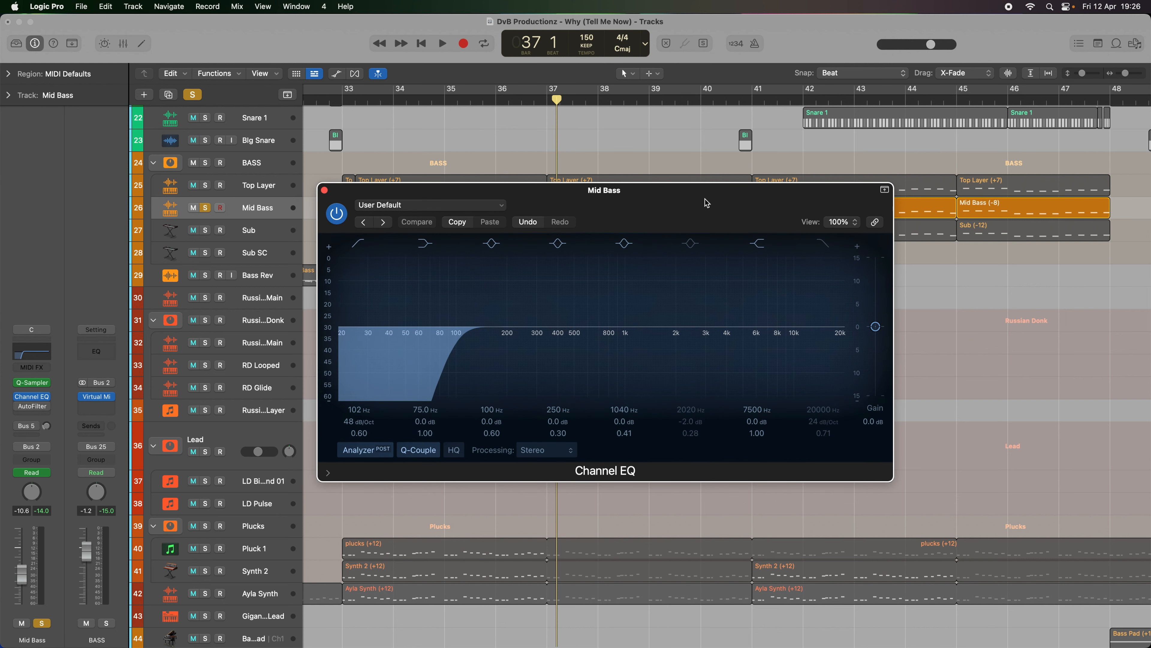
{"action": "left_click_drag", "start_coordinate": [657, 207], "coordinate": [701, 274]}
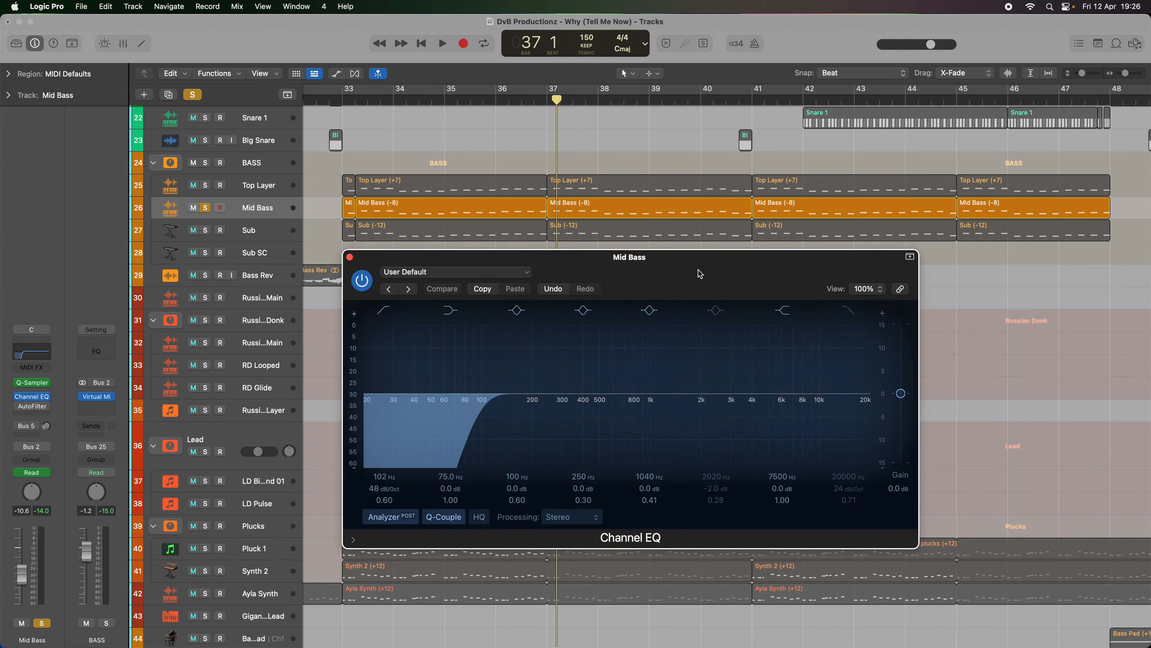
{"action": "left_click", "coordinate": [350, 256]}
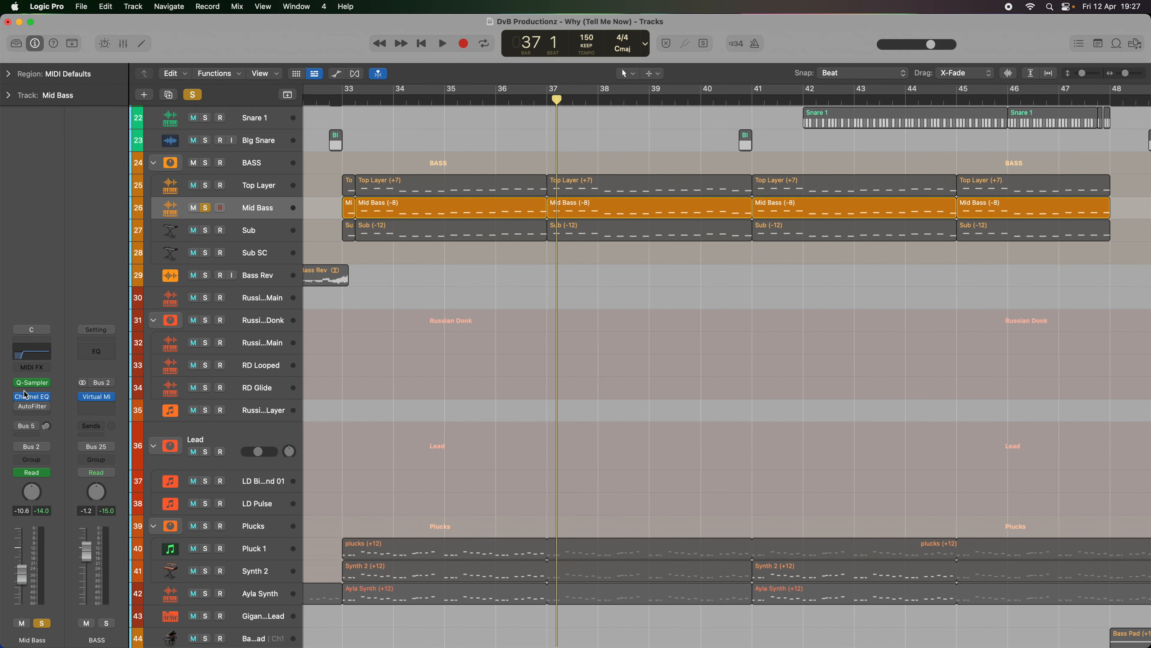
- Return the playhead to bar 33 and clear the solo, keeping the Mid Bass track selected
{"action": "left_click", "coordinate": [343, 100]}
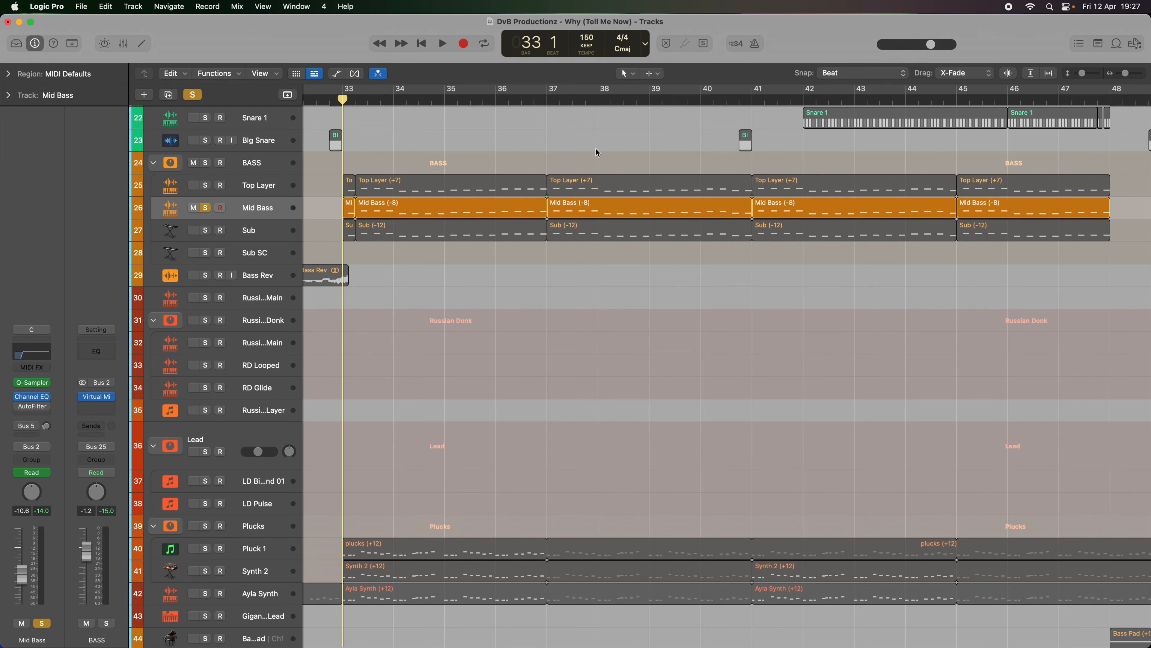
{"action": "scroll", "coordinate": [597, 151], "scroll_direction": "down", "scroll_amount": 8}
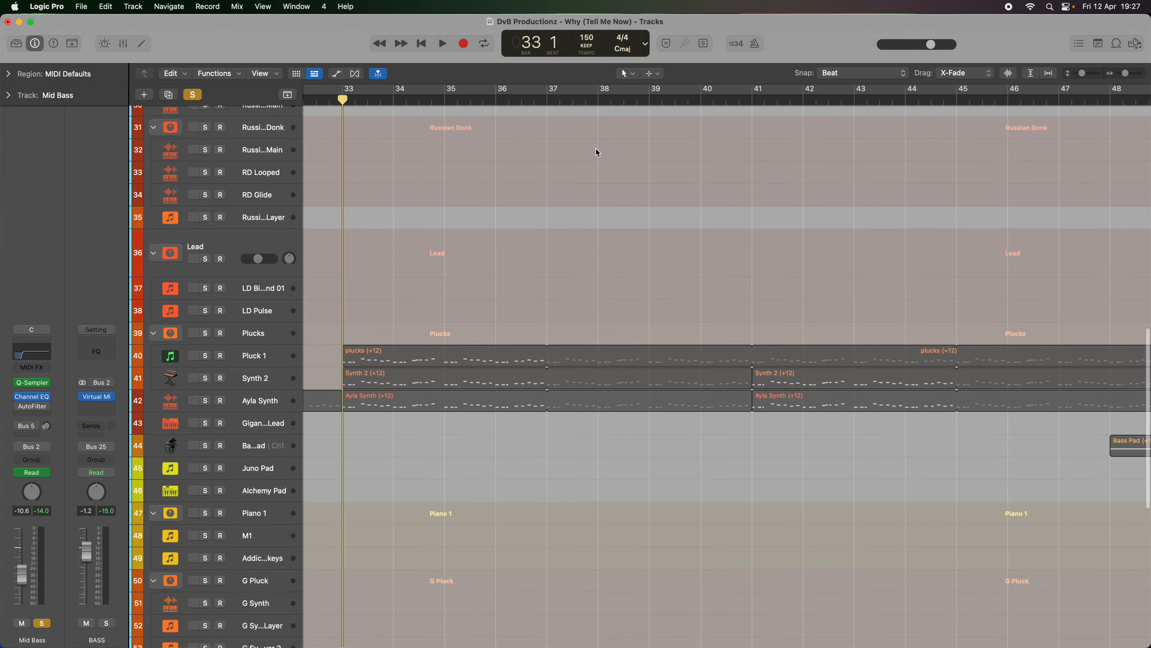
{"action": "scroll", "coordinate": [597, 153], "scroll_direction": "up", "scroll_amount": 15}
{"action": "scroll", "coordinate": [598, 153], "scroll_direction": "down", "scroll_amount": 12}
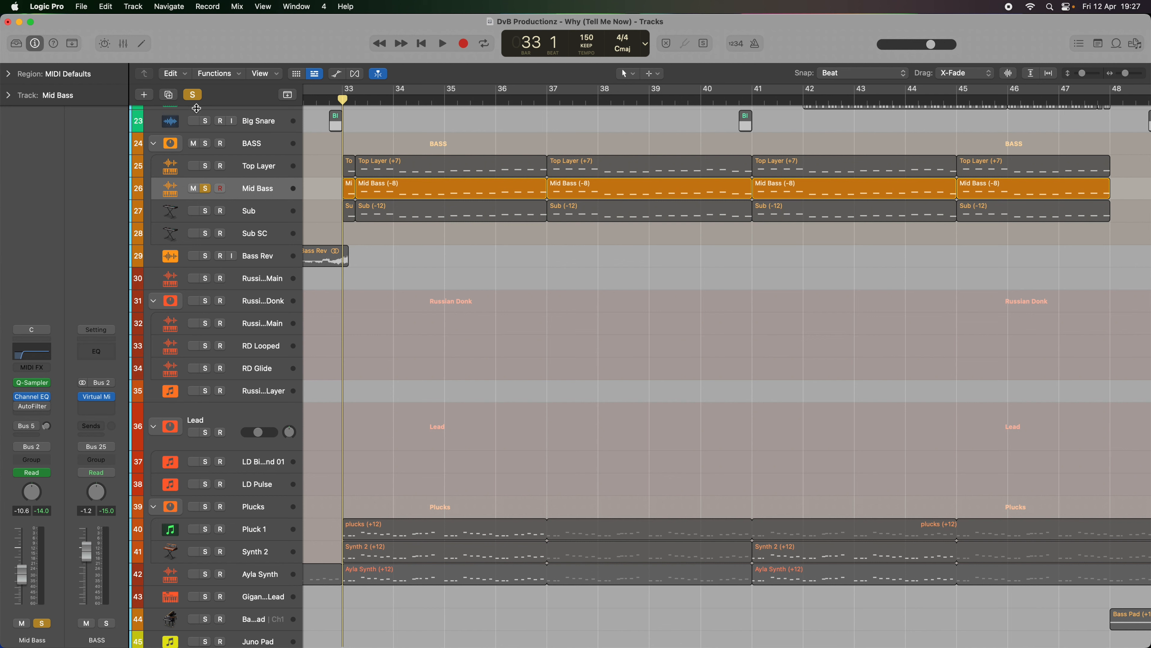
{"action": "left_click", "coordinate": [196, 98]}
{"action": "left_click", "coordinate": [278, 188]}
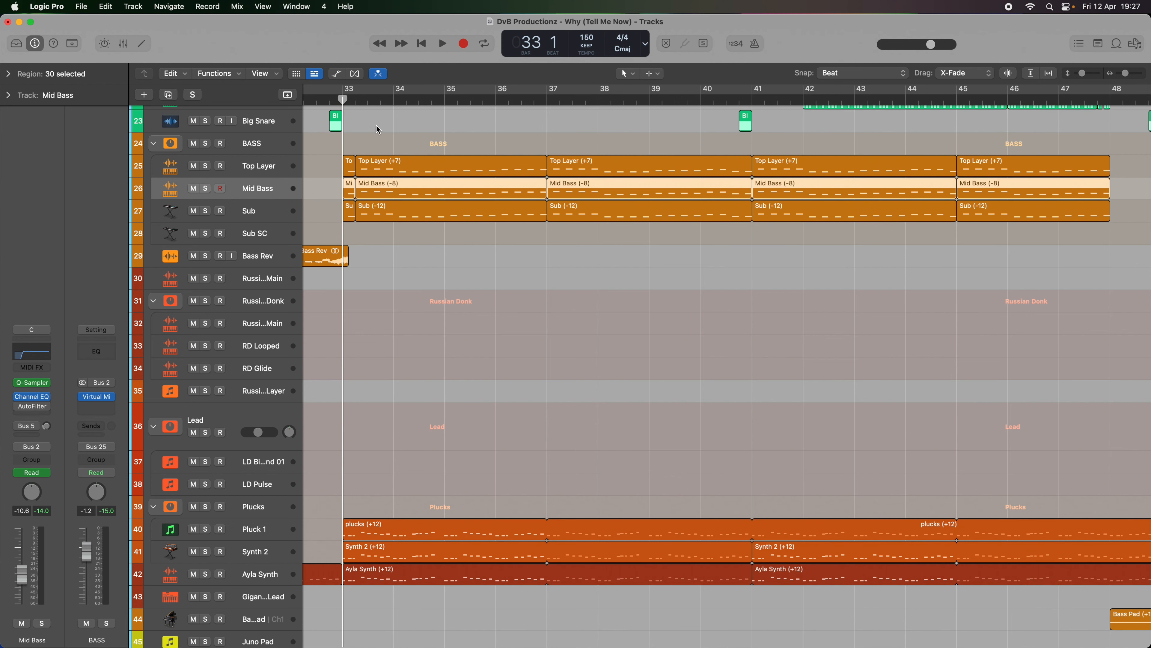
- Play the arrangement from bar 33, solo the Mid Bass track during playback and stop
{"action": "key", "text": "space"}
{"action": "key", "text": "s"}
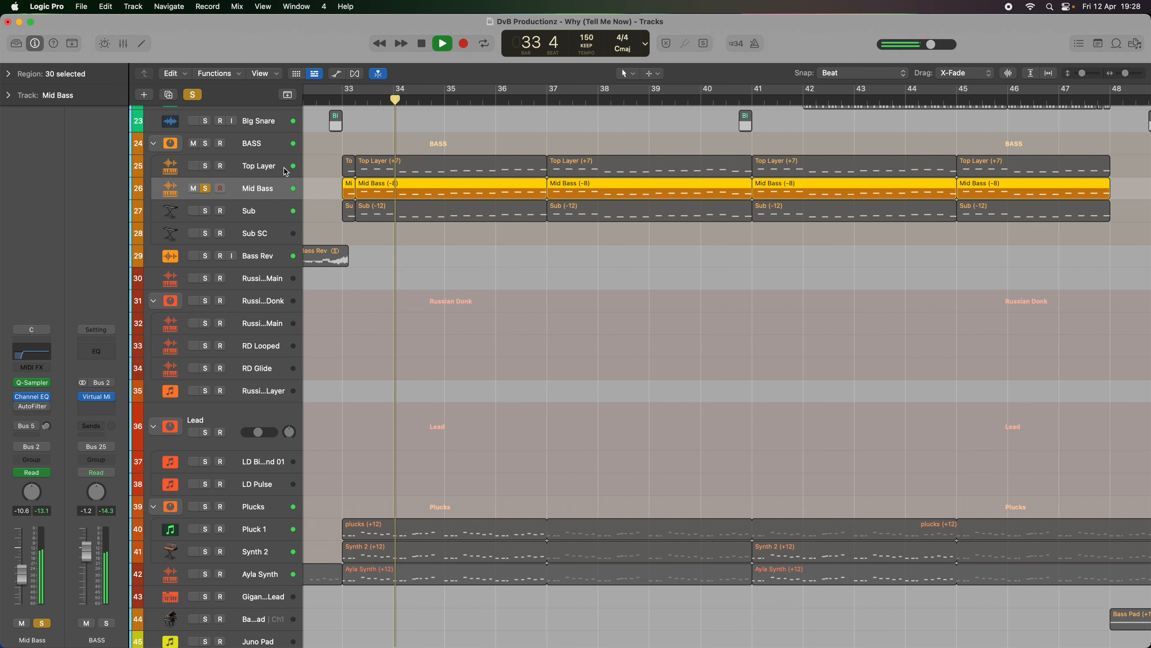
{"action": "key", "text": "space"}
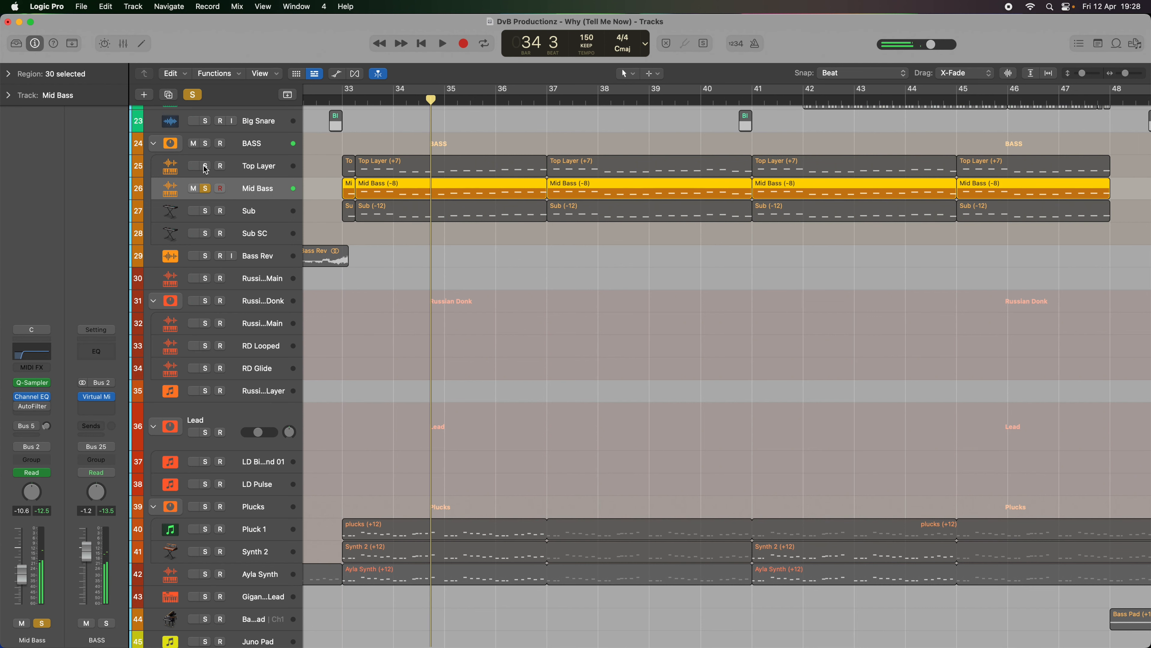
- Solo the Top Layer track alongside Mid Bass, play both layers, stop and return the playhead to bar 33
{"action": "left_click", "coordinate": [206, 166]}
{"action": "key", "text": "space"}
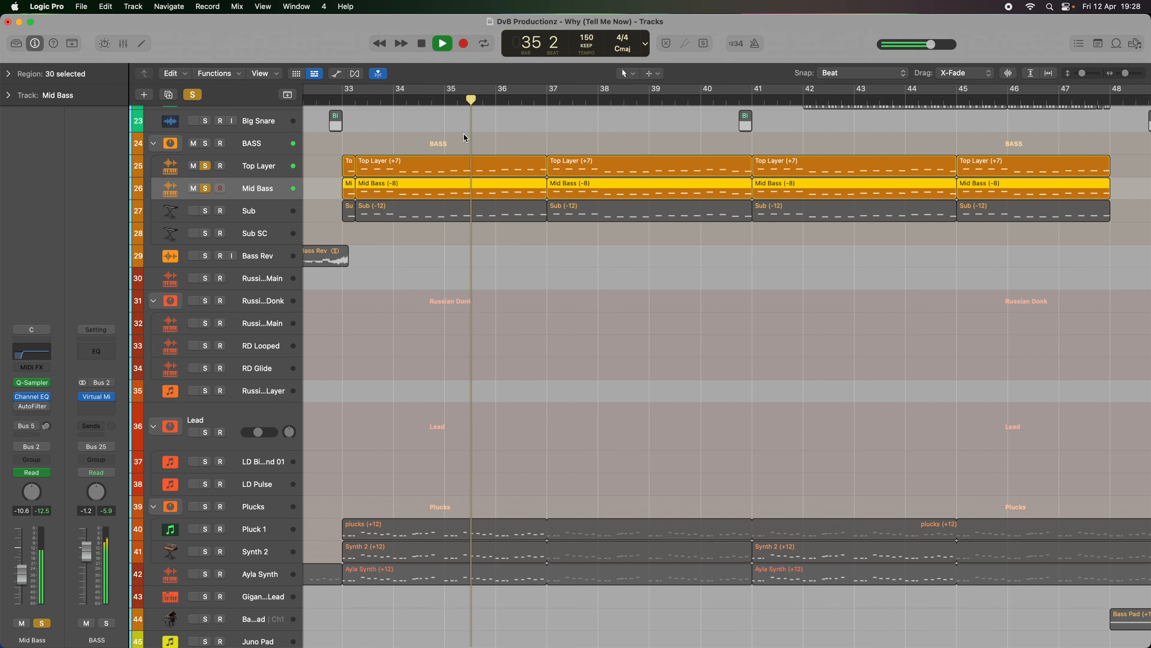
{"action": "key", "text": "space"}
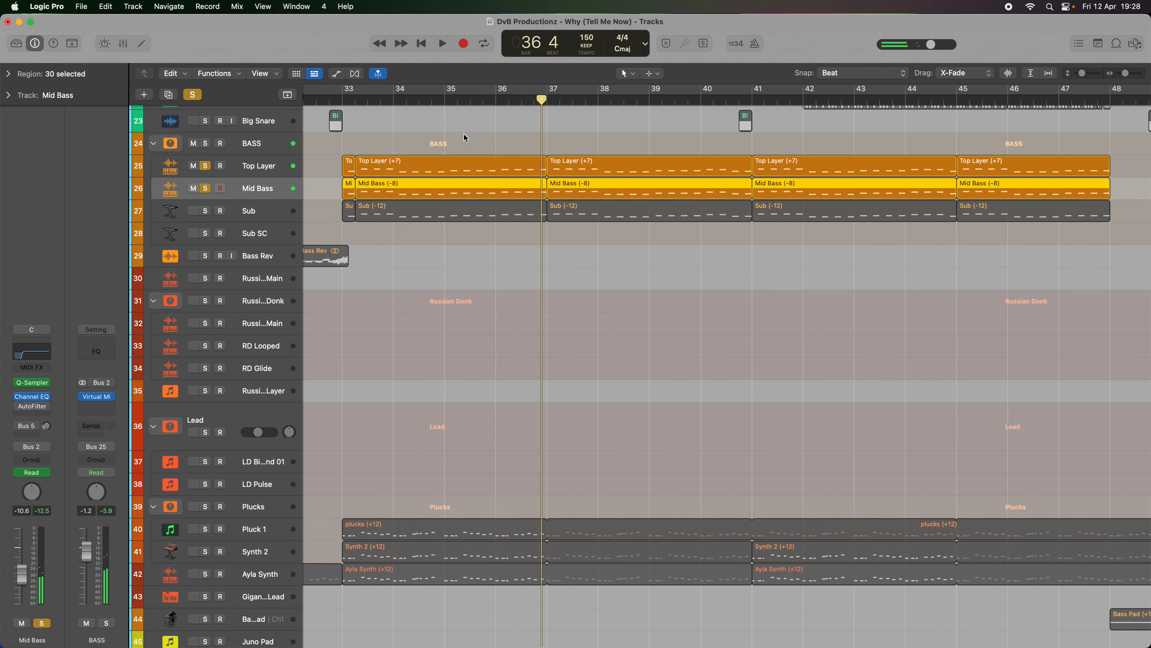
{"action": "left_click", "coordinate": [342, 102]}
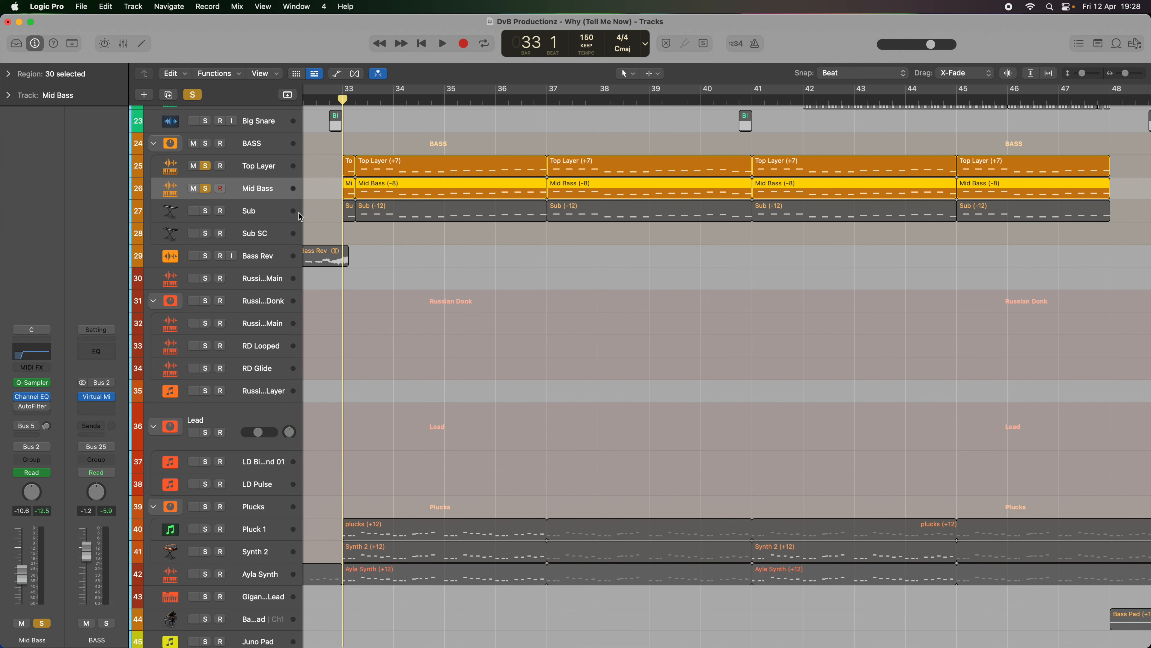
- Clear the solos on the Top Layer and Mid Bass tracks and select the Sub track
{"action": "left_click", "coordinate": [205, 210]}
{"action": "left_click", "coordinate": [206, 166]}
{"action": "left_click", "coordinate": [205, 188]}
{"action": "left_click", "coordinate": [274, 211]}
{"action": "key", "text": "s"}
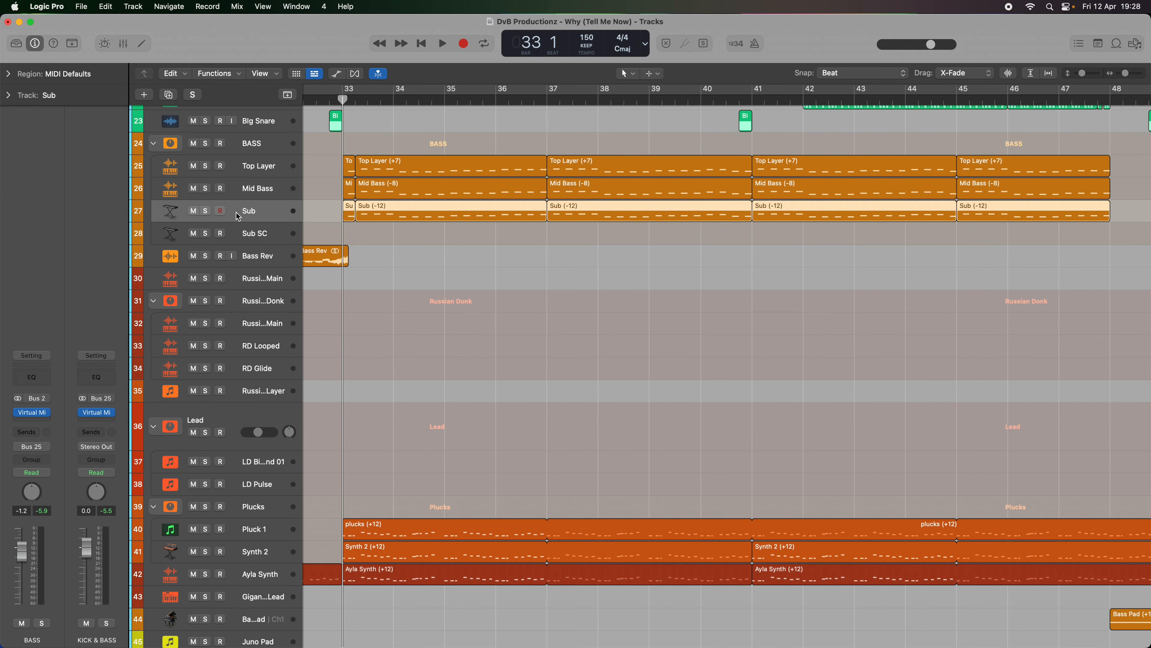
- Open the Sub track's EFM1 synth and move its window below the bass regions to examine the patch
{"action": "mouse_move", "coordinate": [35, 394]}
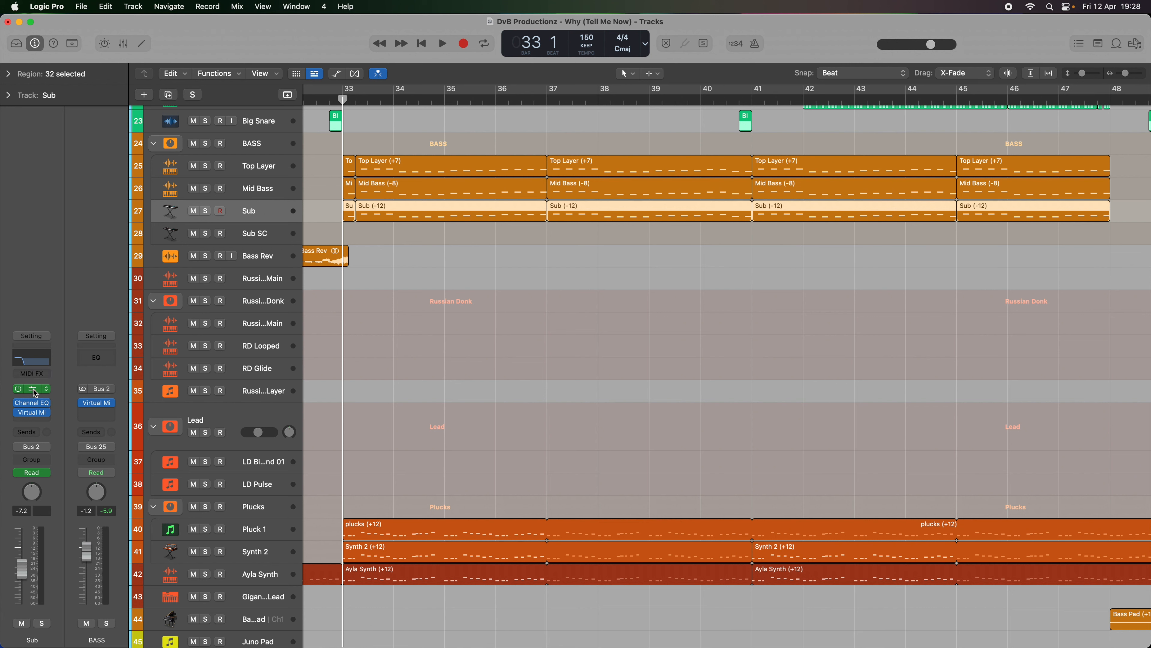
{"action": "left_click", "coordinate": [34, 390]}
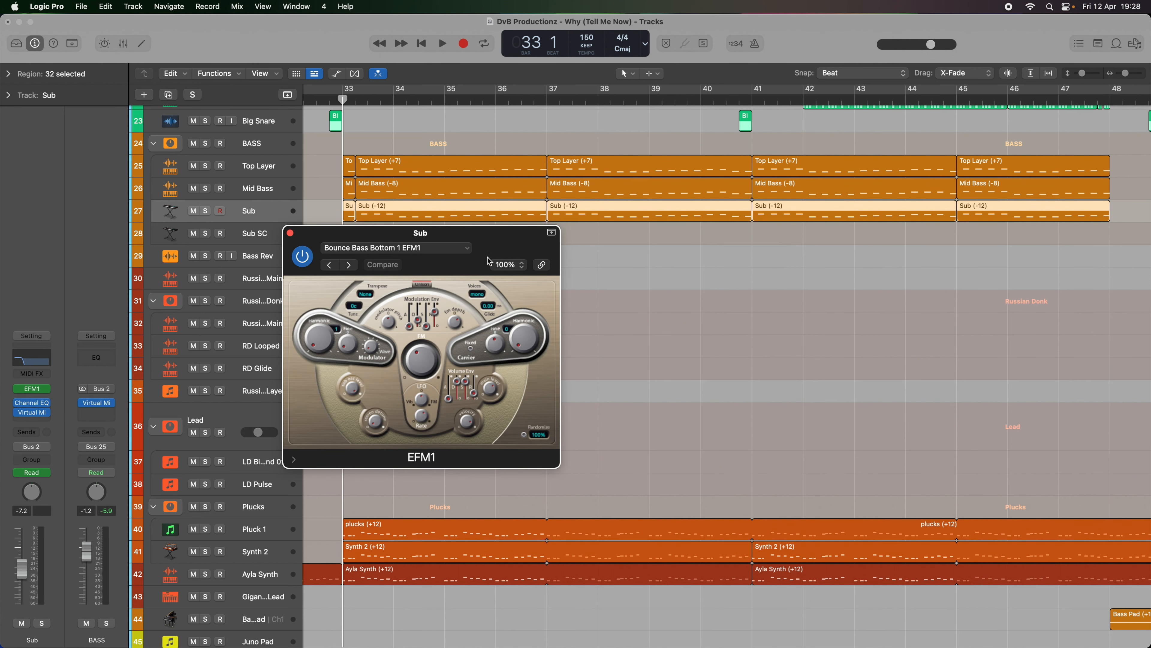
{"action": "left_click_drag", "start_coordinate": [491, 240], "coordinate": [525, 178]}
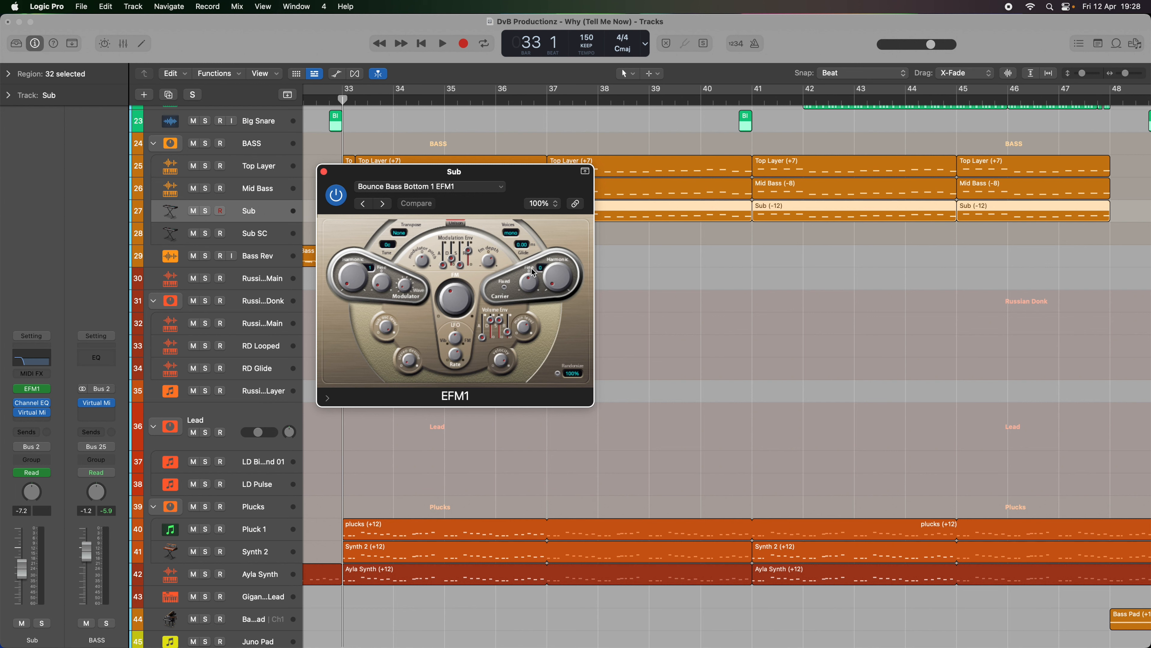
{"action": "left_click_drag", "start_coordinate": [536, 176], "coordinate": [629, 253]}
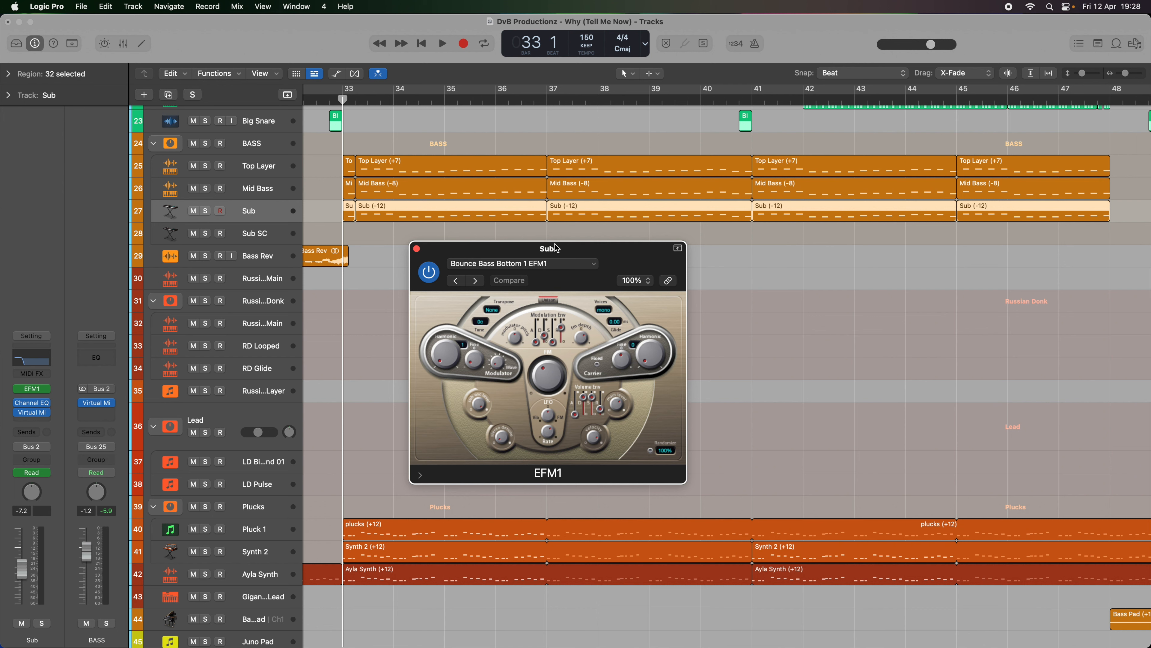
- Solo the Sub track, play it from bar 33 and stop, keeping the EFM1 window open
{"action": "left_click", "coordinate": [206, 210]}
{"action": "key", "text": "space"}
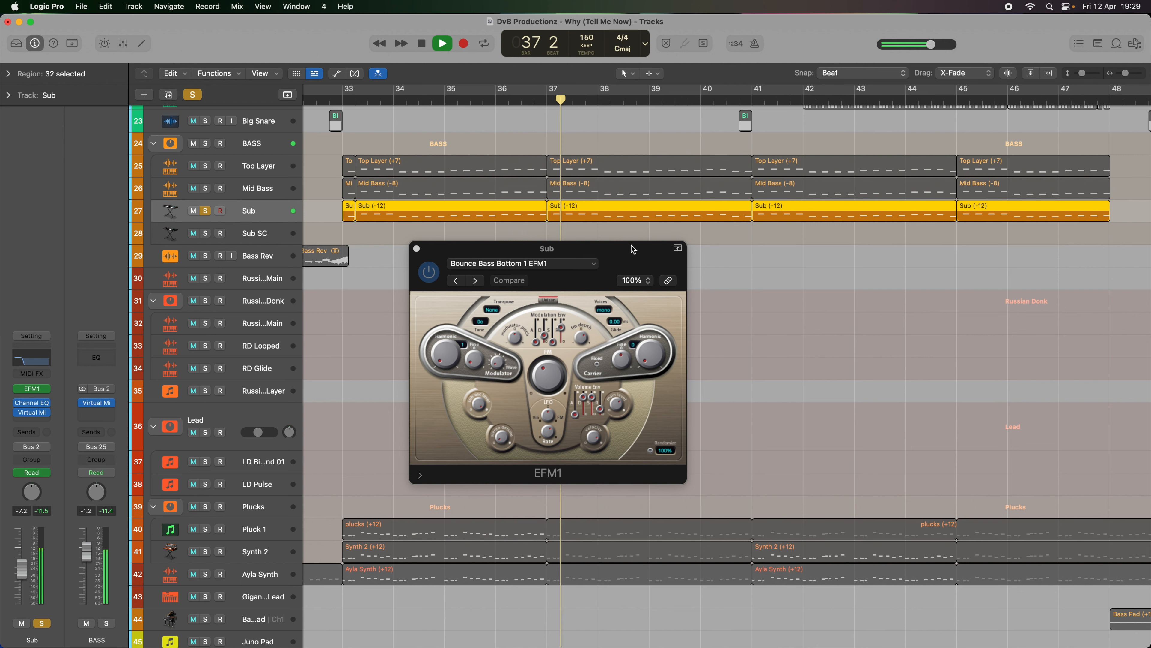
{"action": "key", "text": "space"}
{"action": "left_click_drag", "start_coordinate": [621, 255], "coordinate": [636, 256]}
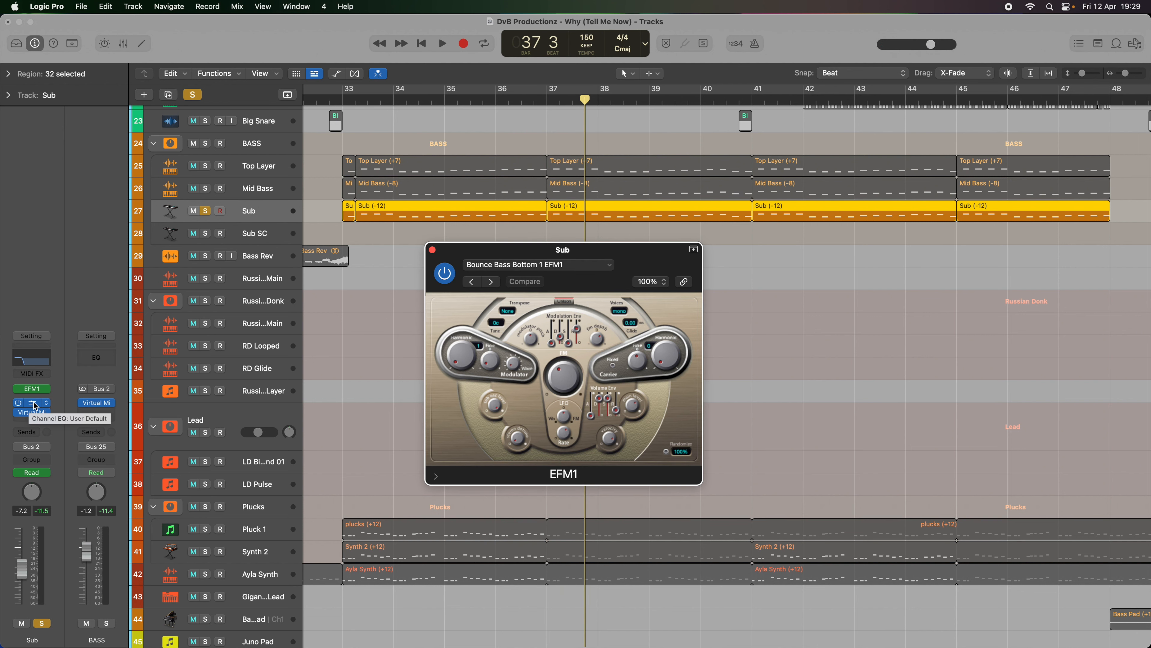
- Open the Sub track's Channel EQ and arrange its window below the EFM1 window so both are visible
{"action": "left_click", "coordinate": [35, 405]}
{"action": "left_click_drag", "start_coordinate": [630, 191], "coordinate": [604, 433]}
{"action": "left_click_drag", "start_coordinate": [632, 263], "coordinate": [473, 36]}
{"action": "left_click_drag", "start_coordinate": [614, 409], "coordinate": [593, 283]}
{"action": "left_click_drag", "start_coordinate": [470, 35], "coordinate": [494, 33]}
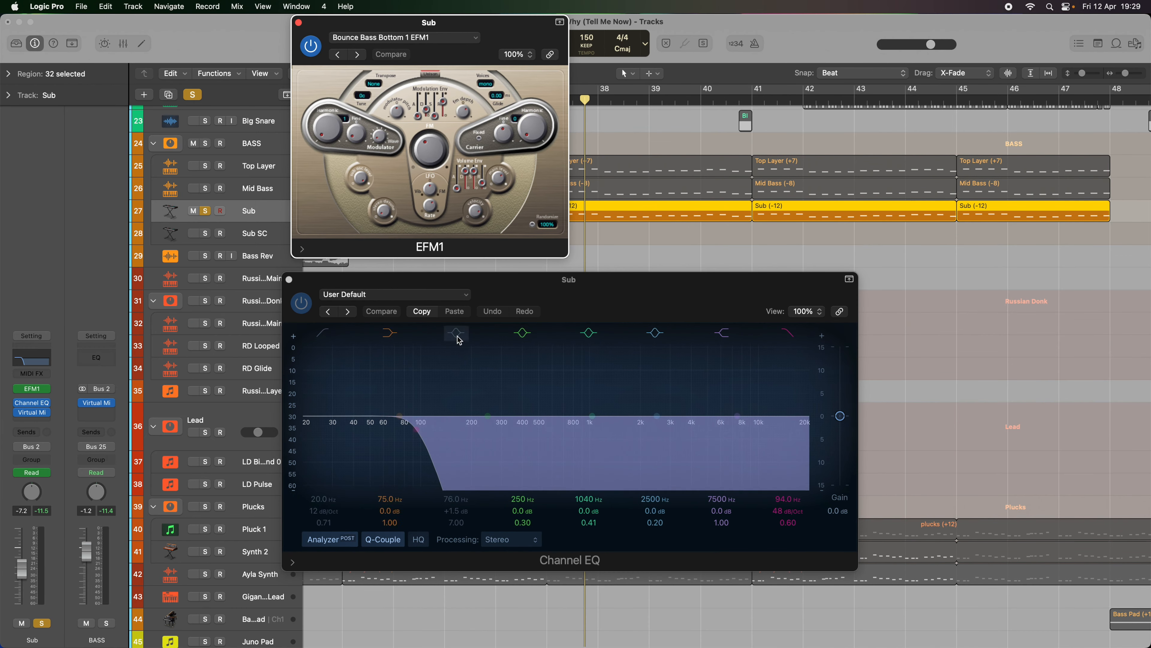
- Audition the Sub track with its Channel EQ bypassed, and turn the EQ back on
{"action": "left_click", "coordinate": [301, 303]}
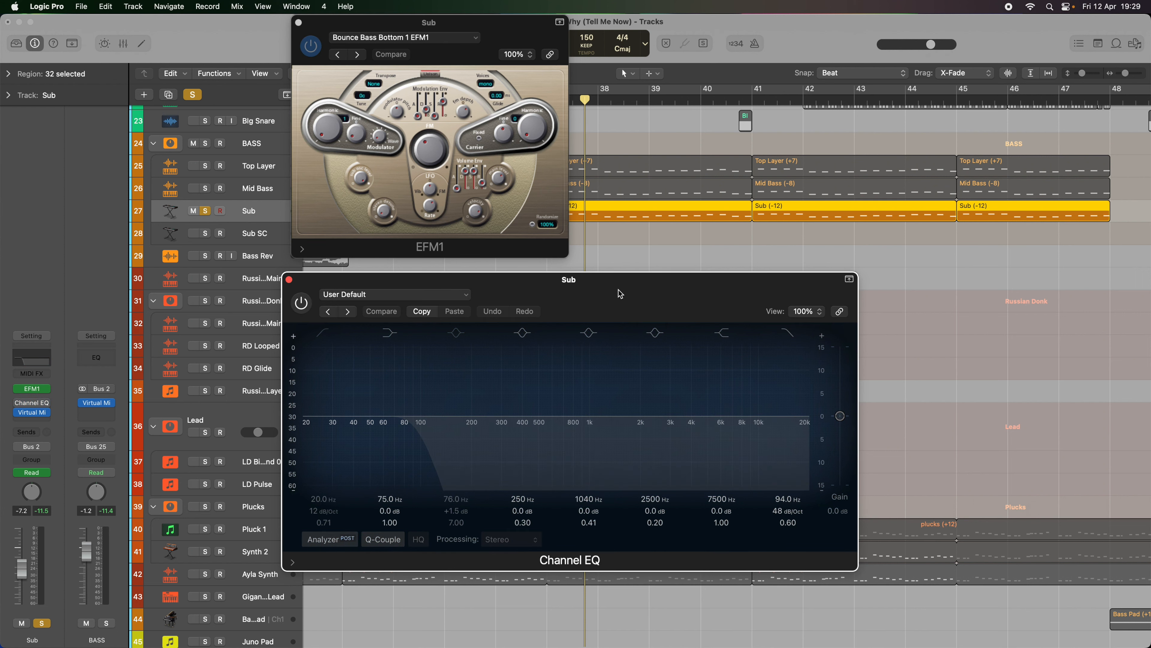
{"action": "key", "text": "space"}
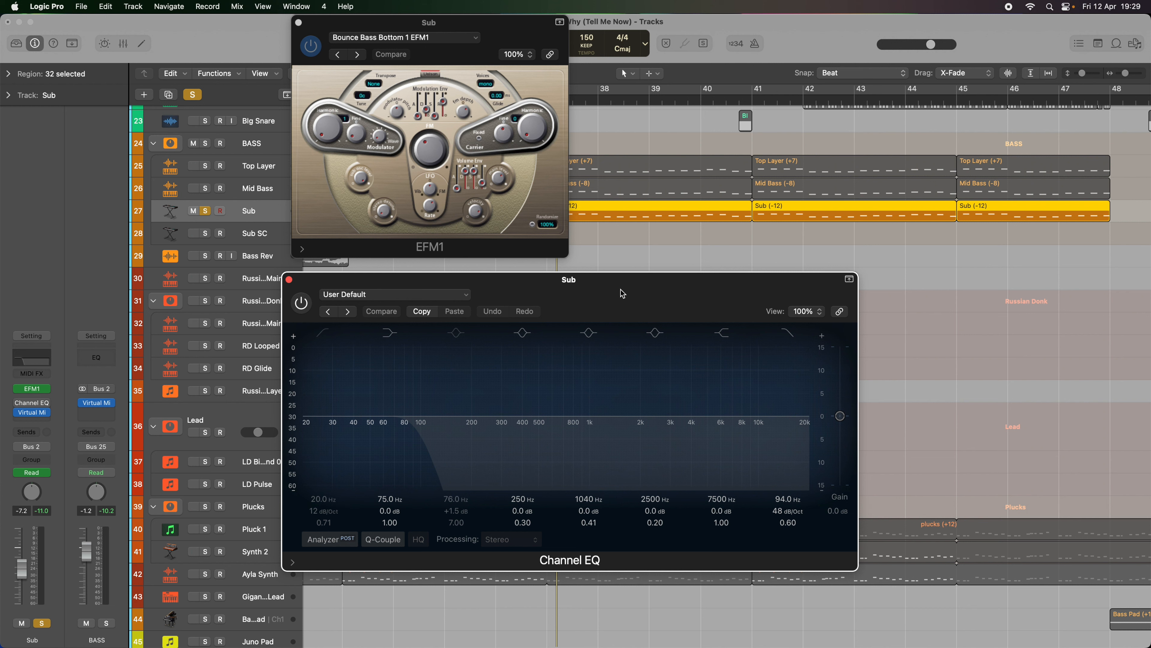
{"action": "left_click", "coordinate": [301, 303]}
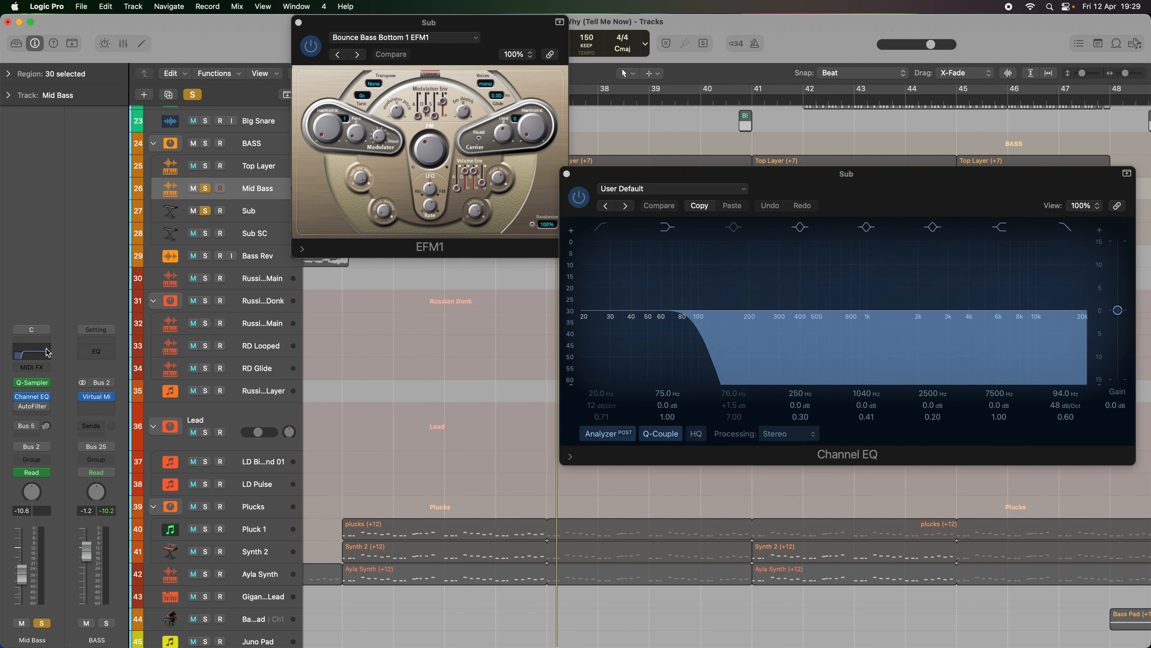
- Open the Mid Bass track's Channel EQ and place it beside the Sub track's EQ for comparison
{"action": "left_click", "coordinate": [48, 352]}
{"action": "left_click_drag", "start_coordinate": [659, 272], "coordinate": [789, 297]}
{"action": "left_click_drag", "start_coordinate": [926, 213], "coordinate": [453, 185]}
{"action": "left_click_drag", "start_coordinate": [752, 292], "coordinate": [575, 162]}
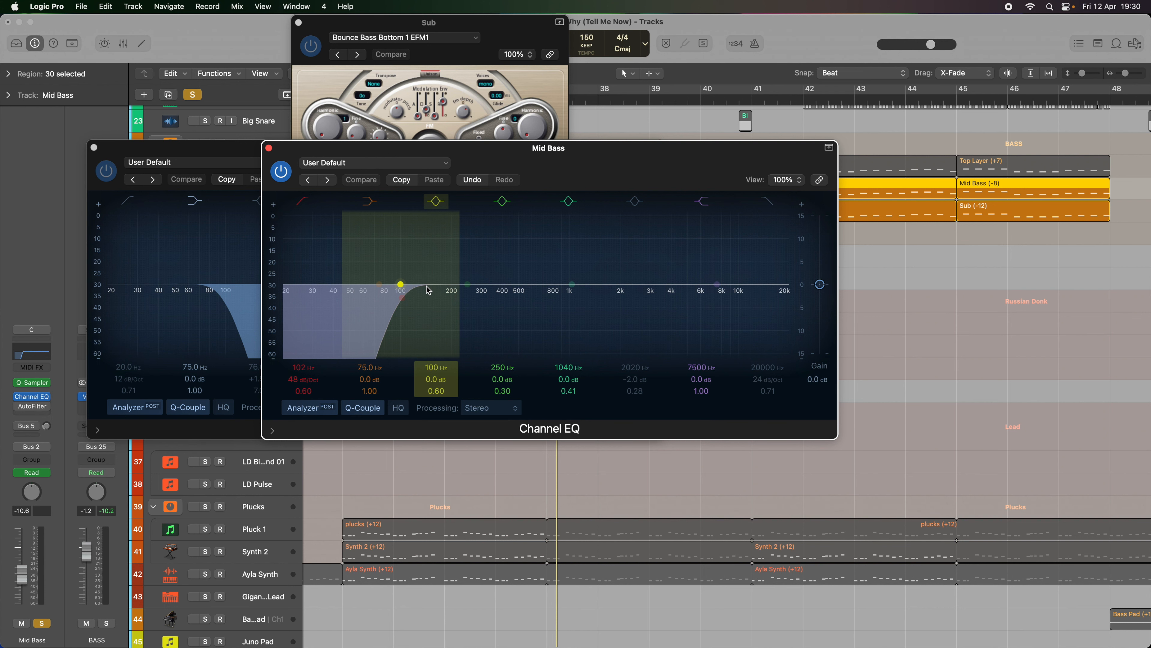
{"action": "left_click_drag", "start_coordinate": [491, 159], "coordinate": [598, 173]}
{"action": "scroll", "coordinate": [235, 291], "scroll_direction": "up", "scroll_amount": 5}
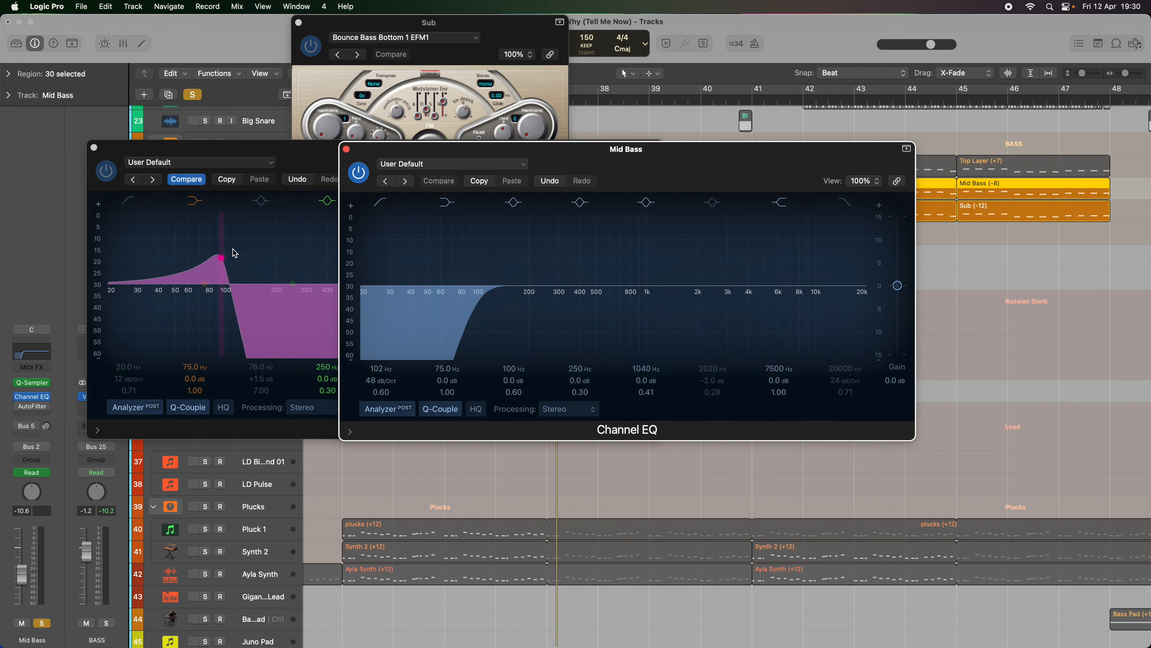
{"action": "left_click", "coordinate": [316, 161]}
{"action": "left_click", "coordinate": [297, 179]}
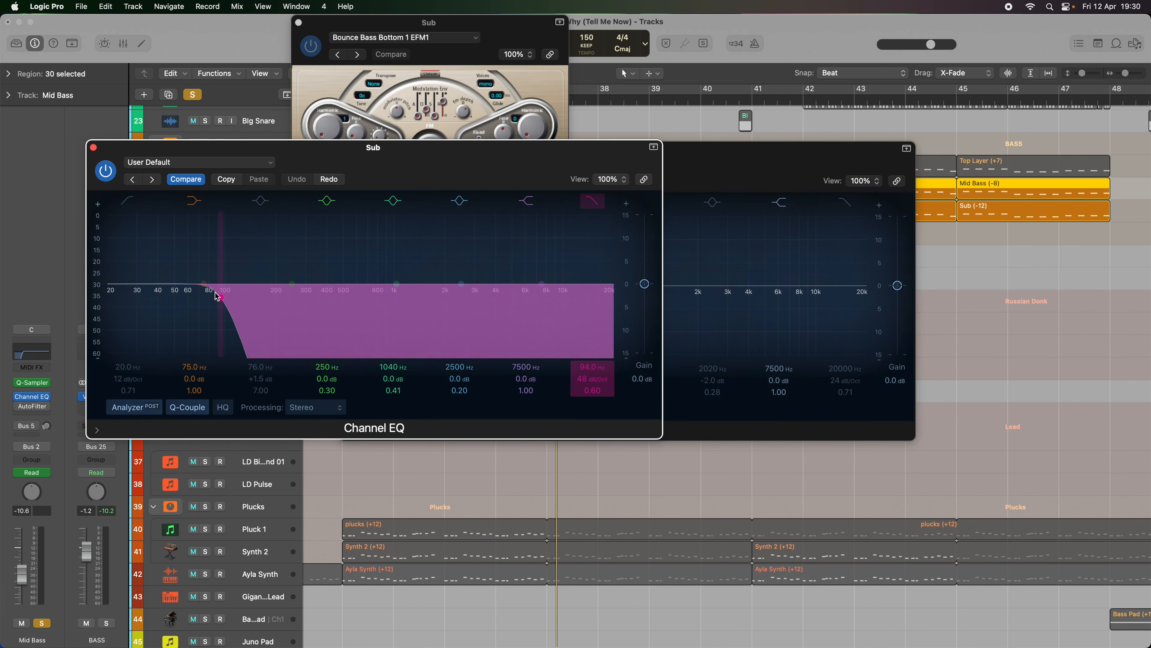
- Compare the Mid Bass EQ's low cut with the Sub EQ's high cut, and close both EQs and the EFM1 synth
{"action": "left_click", "coordinate": [669, 172]}
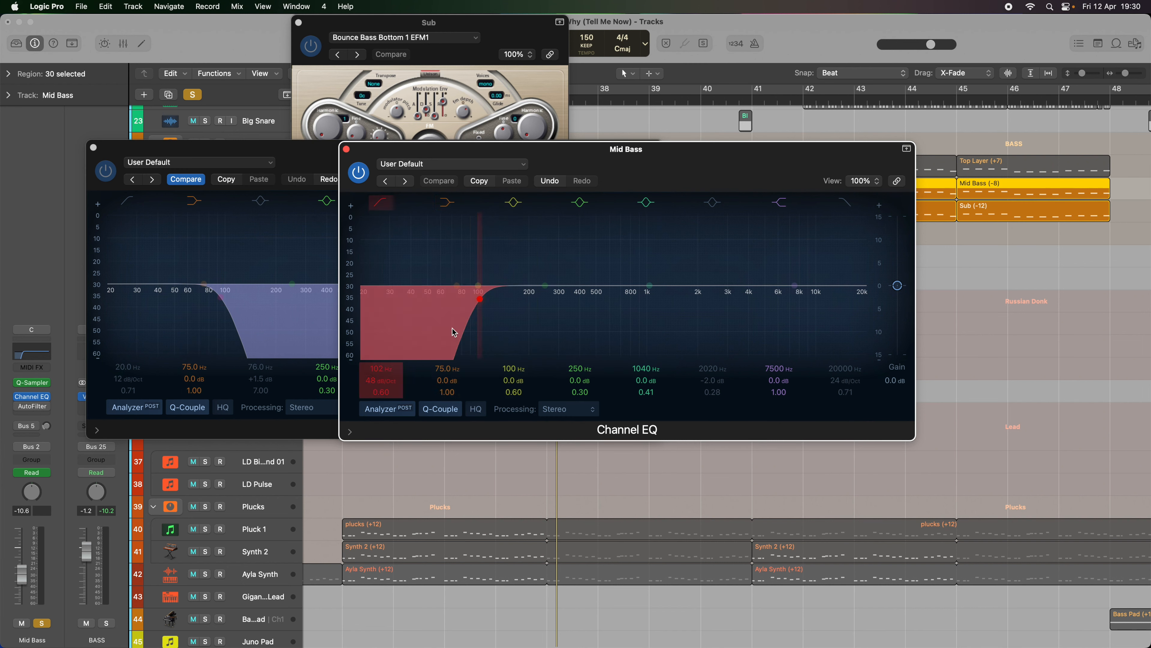
{"action": "left_click", "coordinate": [301, 151]}
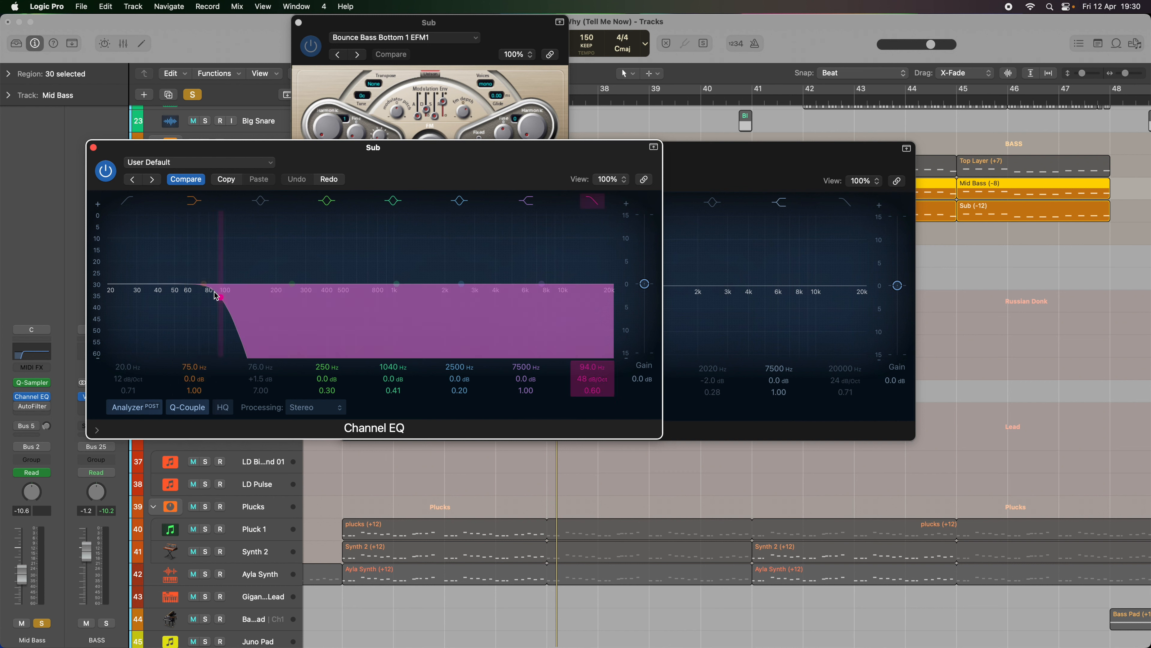
{"action": "left_click", "coordinate": [704, 155]}
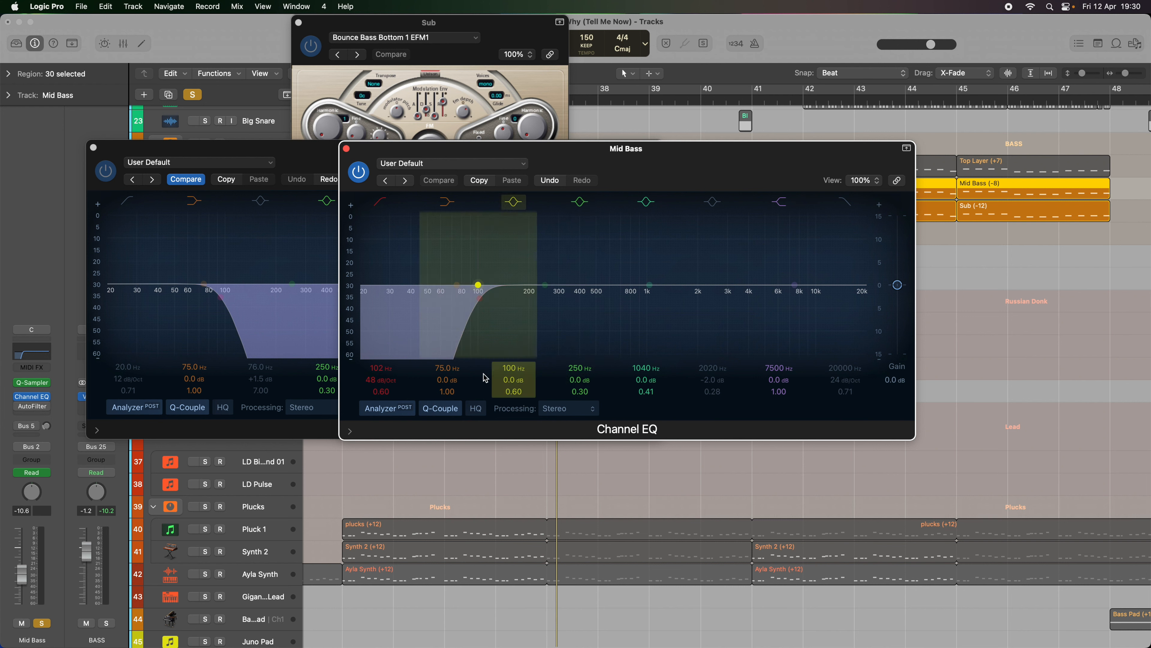
{"action": "left_click", "coordinate": [346, 149]}
{"action": "left_click", "coordinate": [93, 147]}
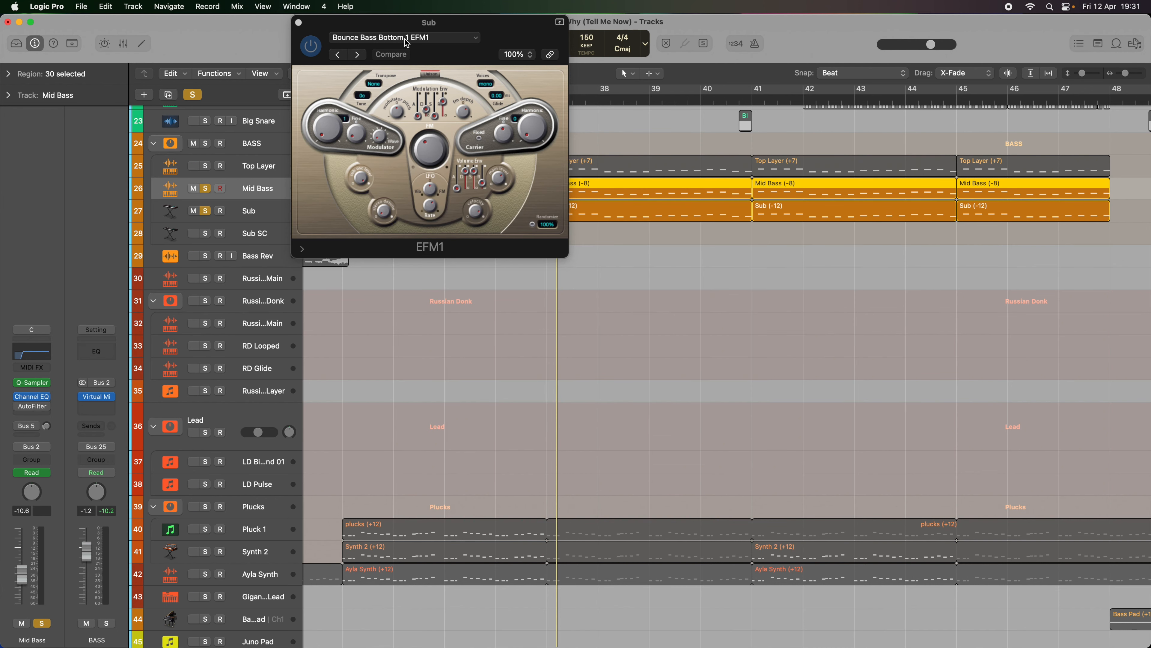
{"action": "left_click", "coordinate": [299, 23]}
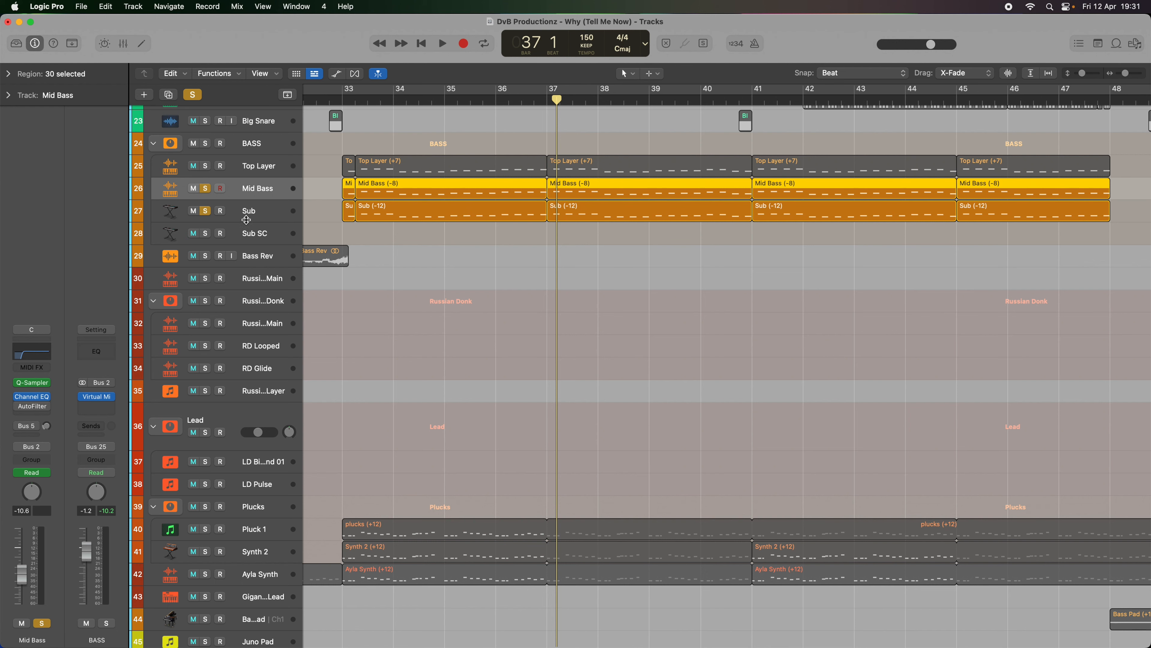
- Open the Sub track's Virtual Mix Rack and bypass its FG-73 module
{"action": "left_click", "coordinate": [273, 211]}
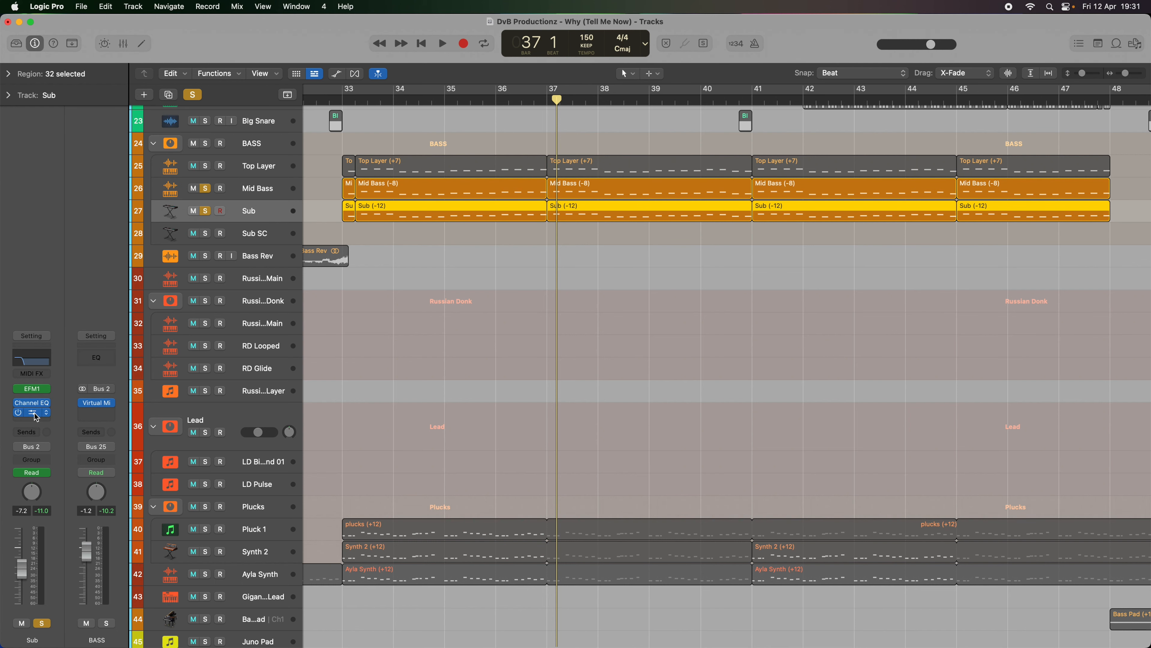
{"action": "left_click", "coordinate": [32, 412]}
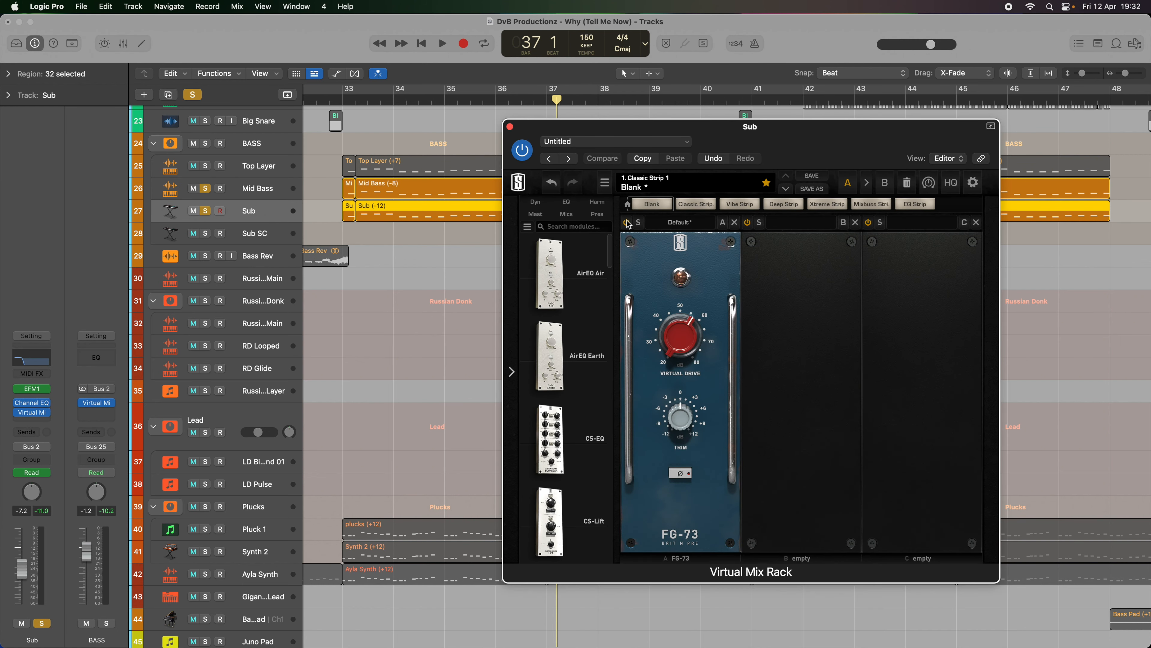
{"action": "left_click", "coordinate": [627, 223]}
- Remove the Mid Bass solo and play the Sub track alone from bar 33 with the FG-73 bypassed, and stop
{"action": "left_click", "coordinate": [345, 103]}
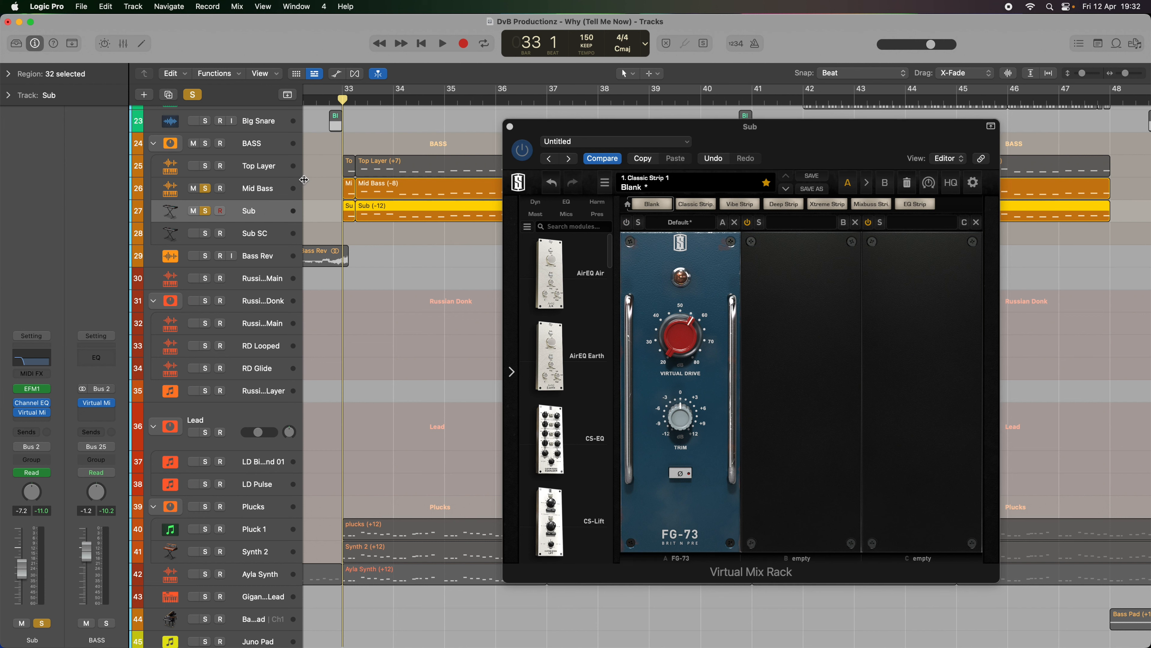
{"action": "left_click", "coordinate": [206, 188]}
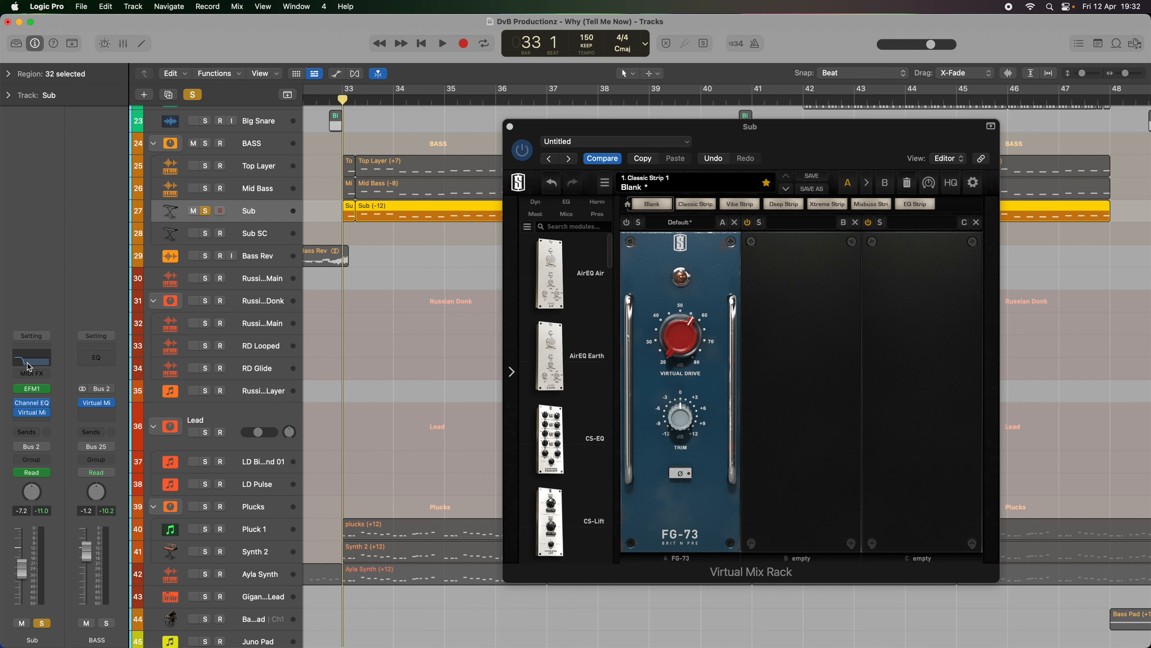
{"action": "key", "text": "space"}
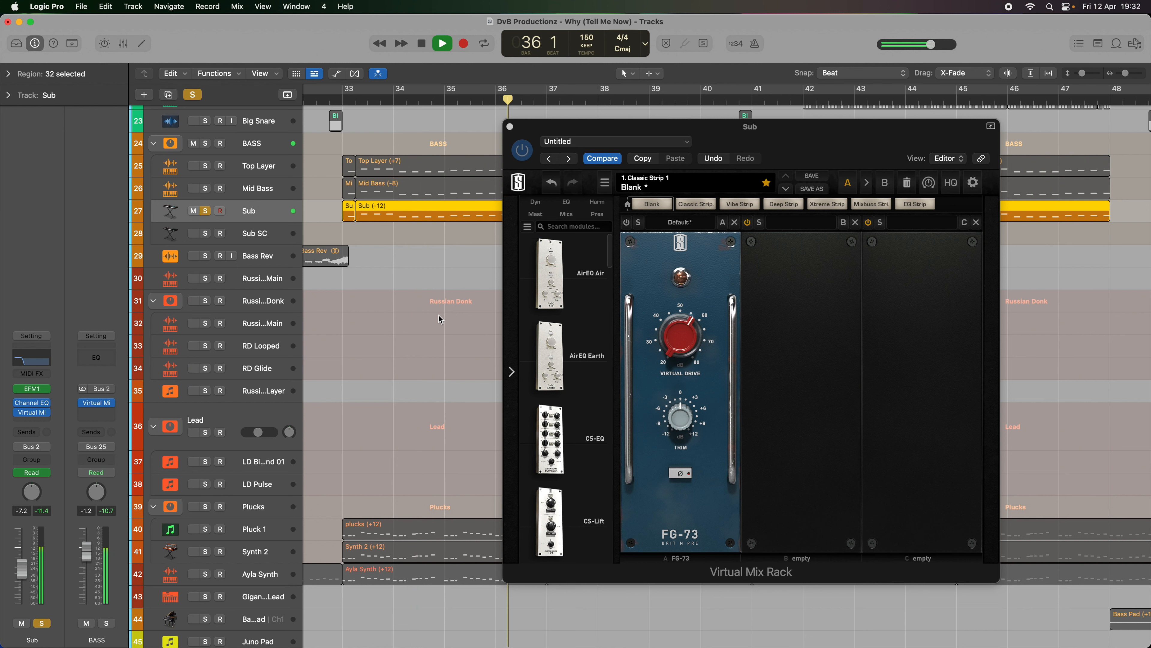
{"action": "key", "text": "space"}
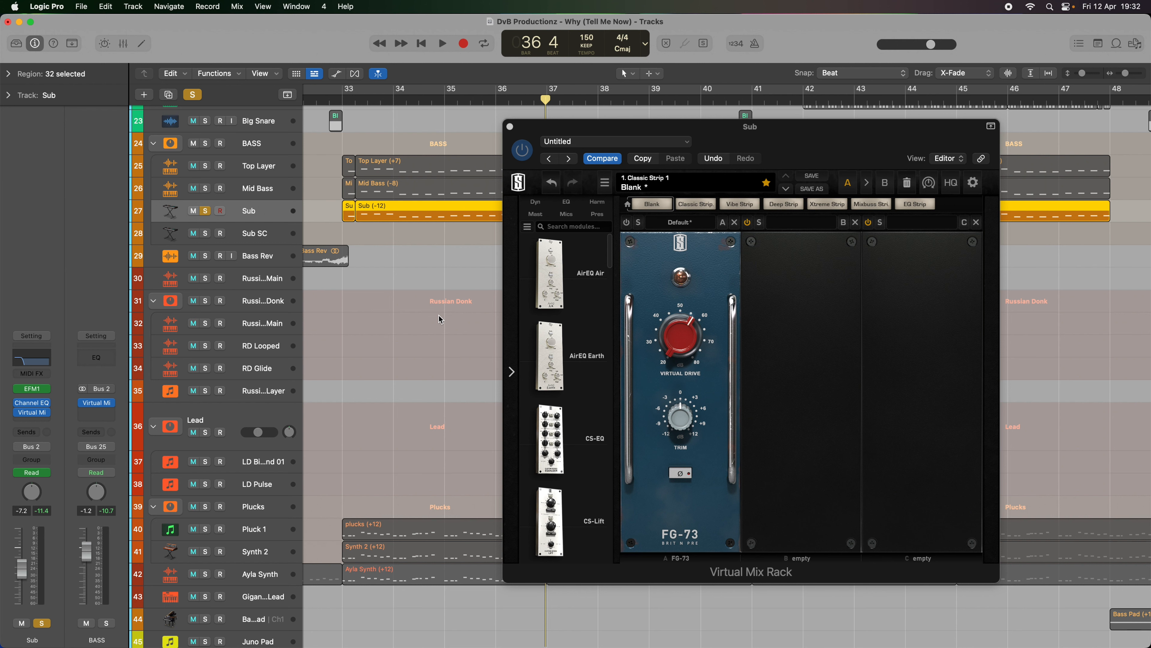
- Lower the FG-73's Virtual Drive to 20 dB, raise it to the maximum while the Sub track plays, and stop
{"action": "left_click_drag", "start_coordinate": [780, 146], "coordinate": [753, 144]}
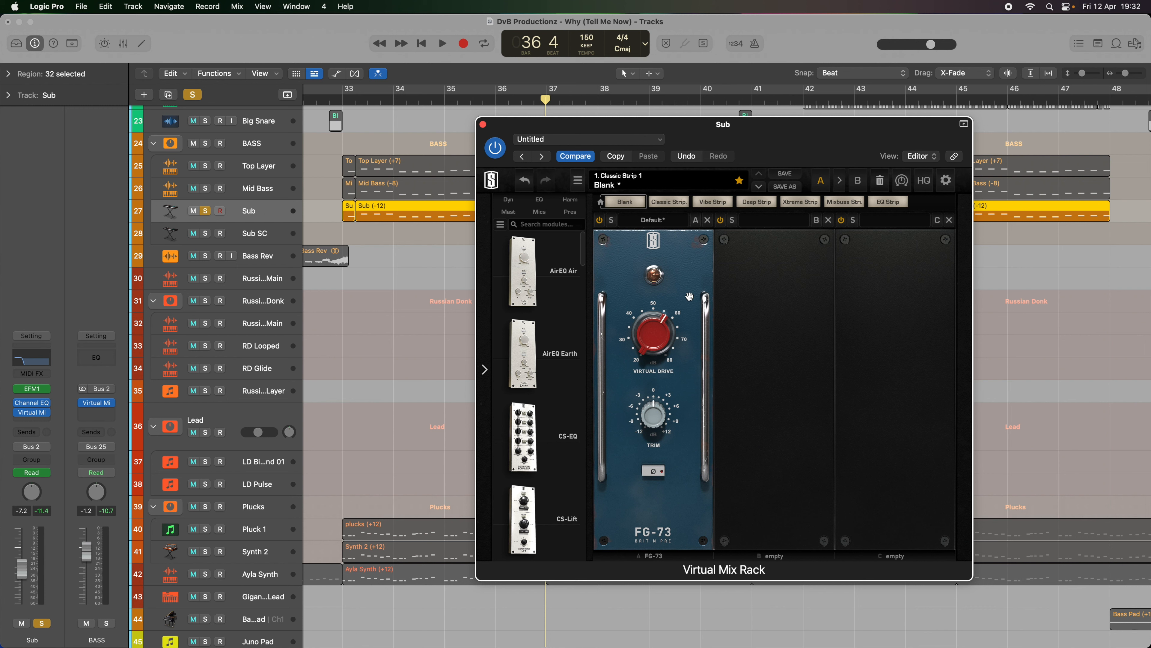
{"action": "left_click_drag", "start_coordinate": [656, 338], "coordinate": [656, 331]}
{"action": "mouse_move", "coordinate": [666, 345]}
{"action": "left_click_drag", "start_coordinate": [652, 340], "coordinate": [675, 459]}
{"action": "key", "text": "space"}
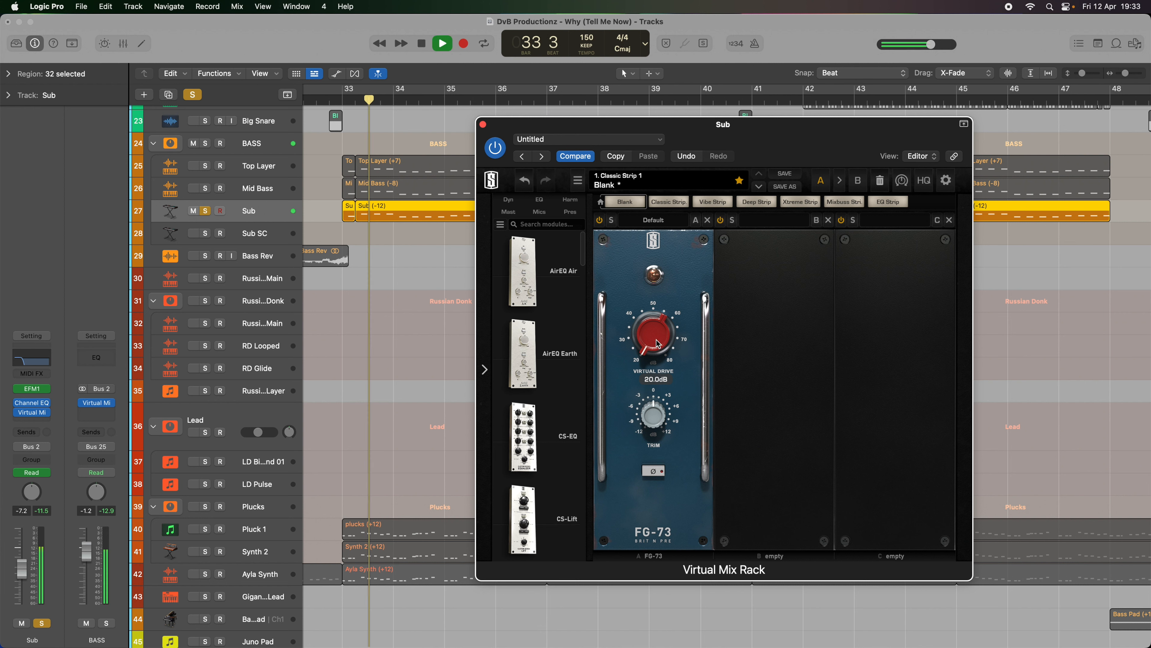
{"action": "left_click_drag", "start_coordinate": [655, 345], "coordinate": [653, 188]}
{"action": "key", "text": "space"}
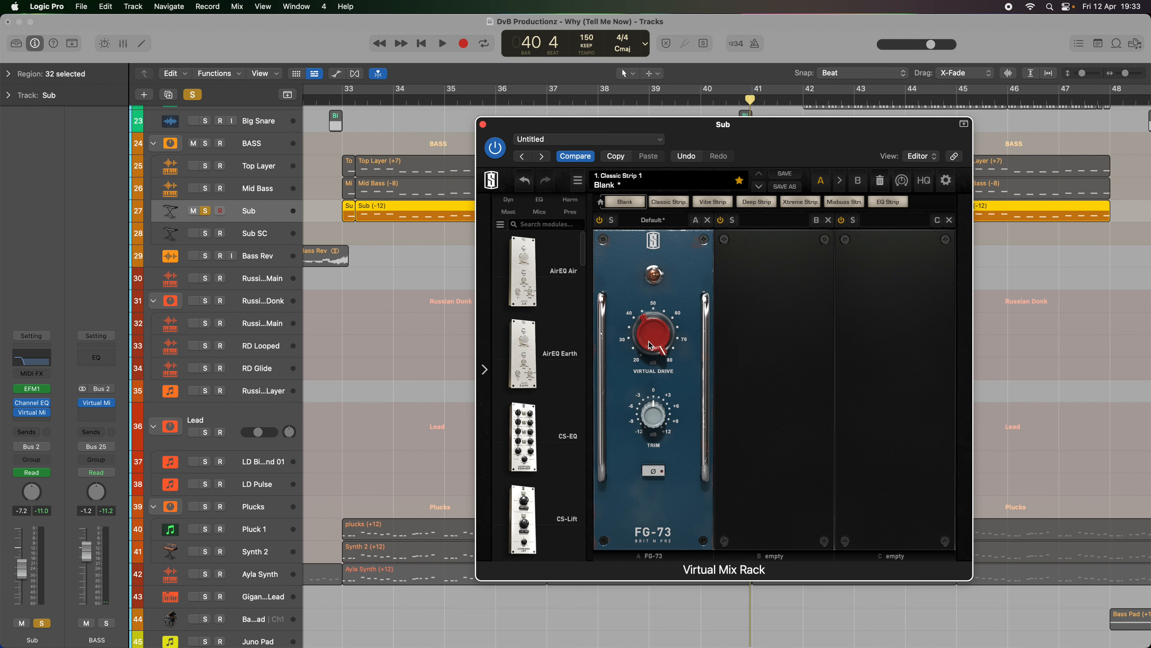
- Return the FG-73's Virtual Drive to 20 dB and audition the Sub track again while increasing the drive
{"action": "left_click_drag", "start_coordinate": [656, 338], "coordinate": [669, 393]}
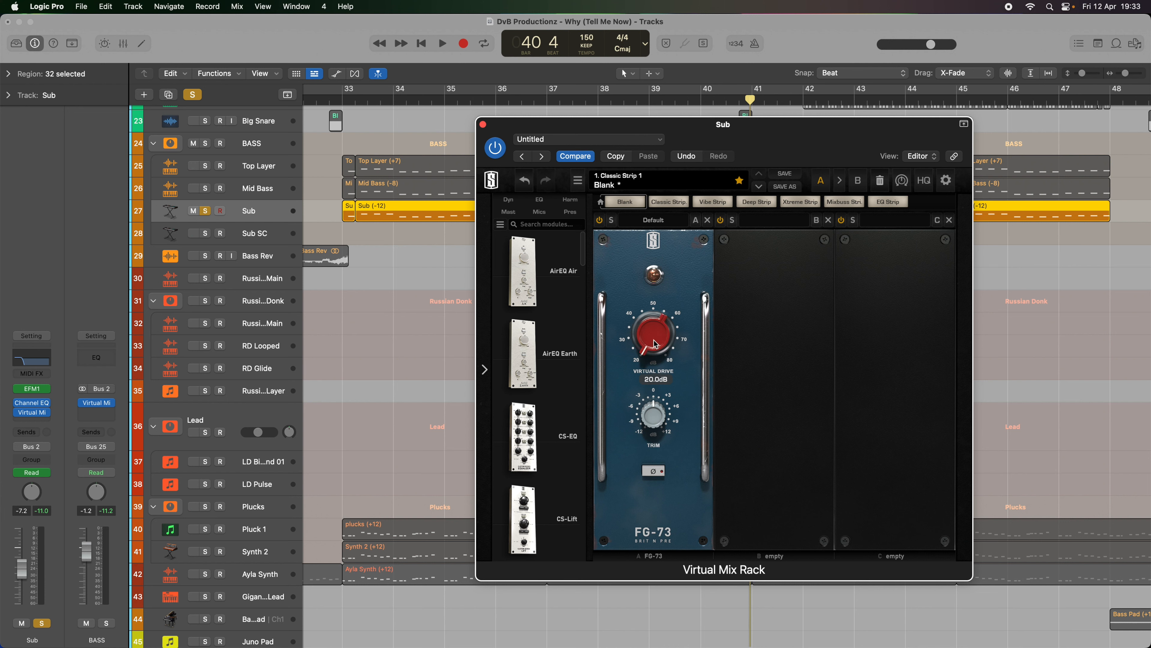
{"action": "left_click_drag", "start_coordinate": [658, 344], "coordinate": [654, 239]}
{"action": "left_click", "coordinate": [647, 360], "text": "alt"}
{"action": "key", "text": "space"}
{"action": "left_click_drag", "start_coordinate": [656, 340], "coordinate": [653, 240]}
{"action": "key", "text": "space"}
- Set the FG-73's Virtual Drive to about 59.8 dB, audition the Sub track and close the Virtual Mix Rack
{"action": "left_click_drag", "start_coordinate": [660, 349], "coordinate": [659, 330]}
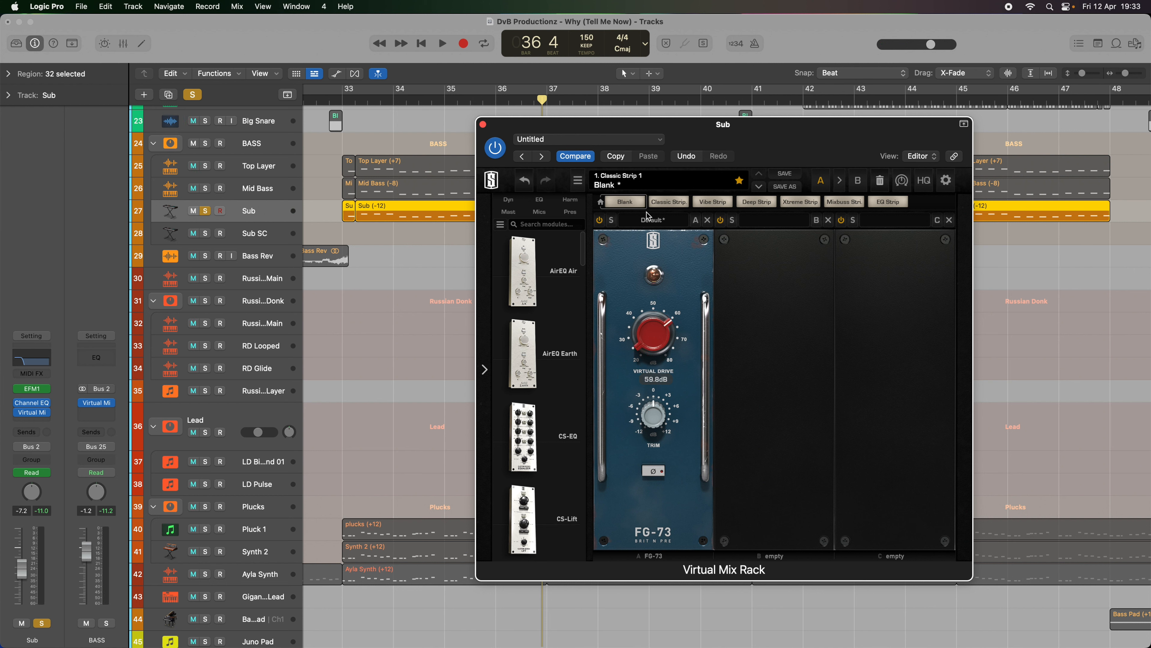
{"action": "key", "text": "space"}
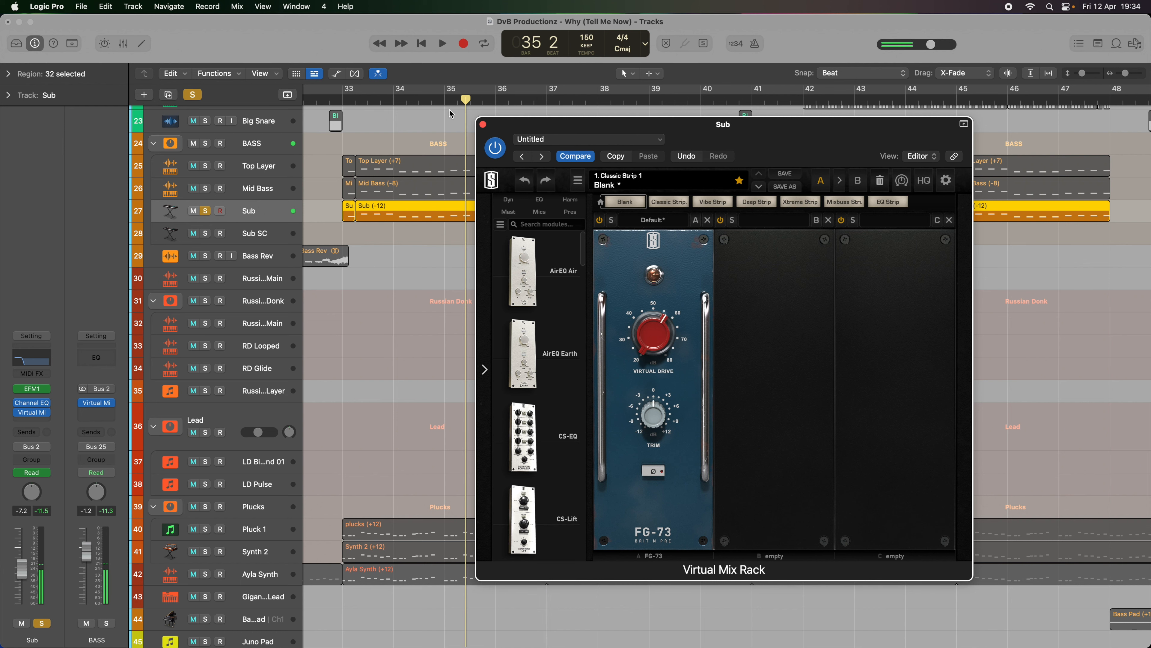
{"action": "left_click", "coordinate": [483, 124]}
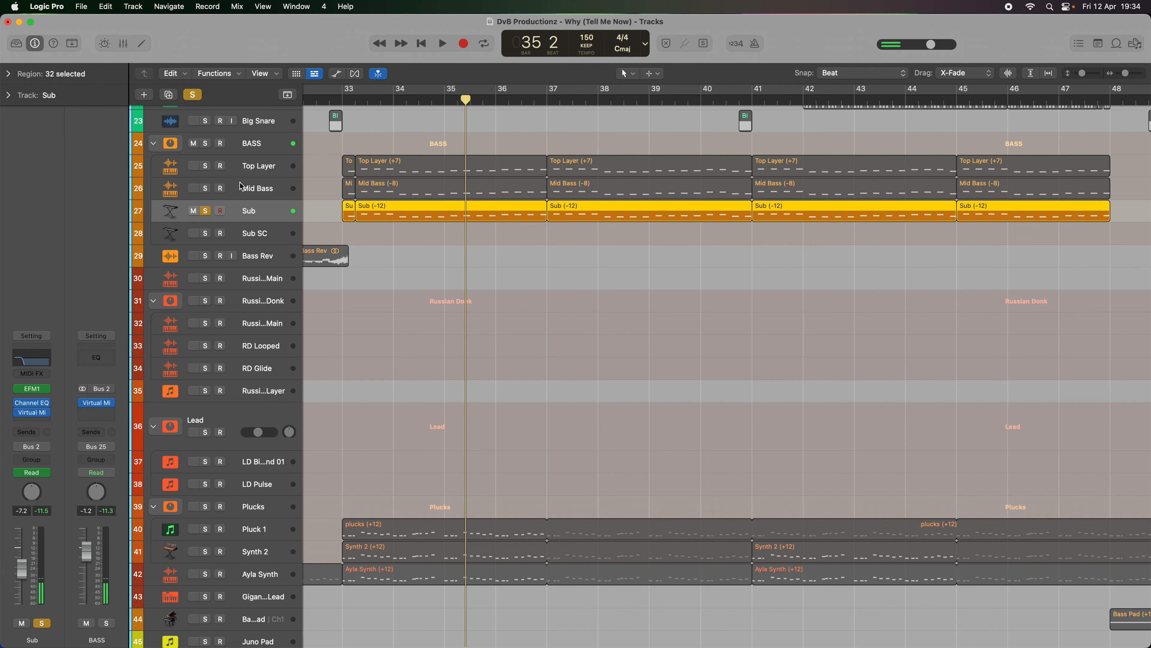
- Switch the solo from the Sub track to the BASS group, play it from bar 33, and stop
{"action": "left_click", "coordinate": [206, 212]}
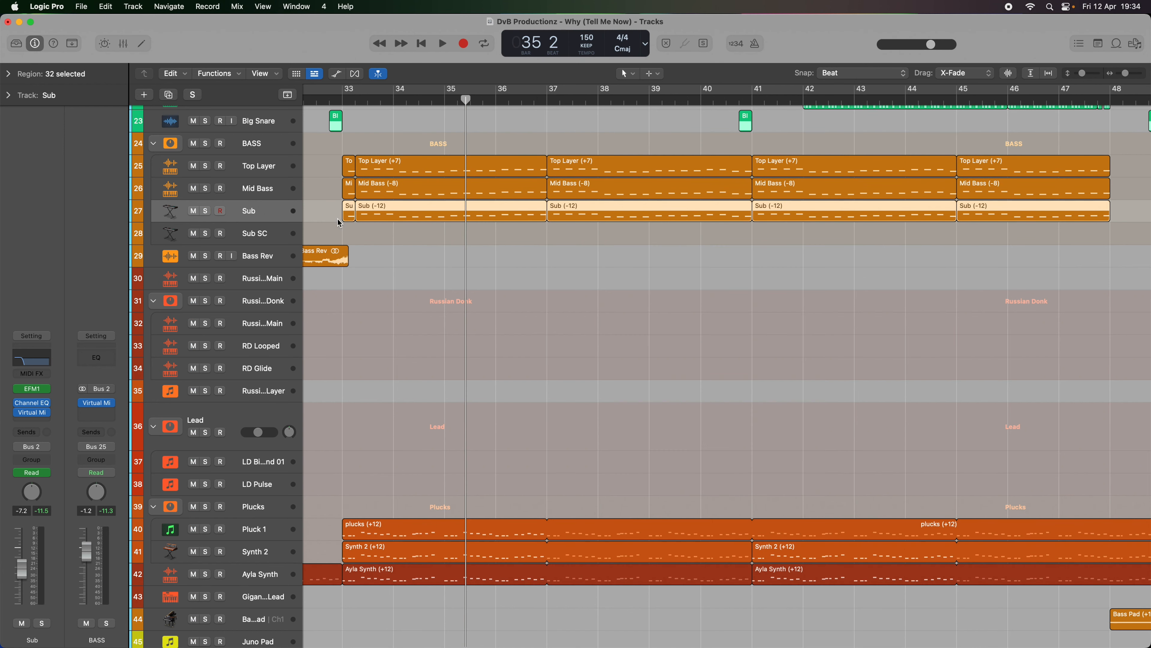
{"action": "left_click", "coordinate": [345, 93]}
{"action": "left_click", "coordinate": [205, 145]}
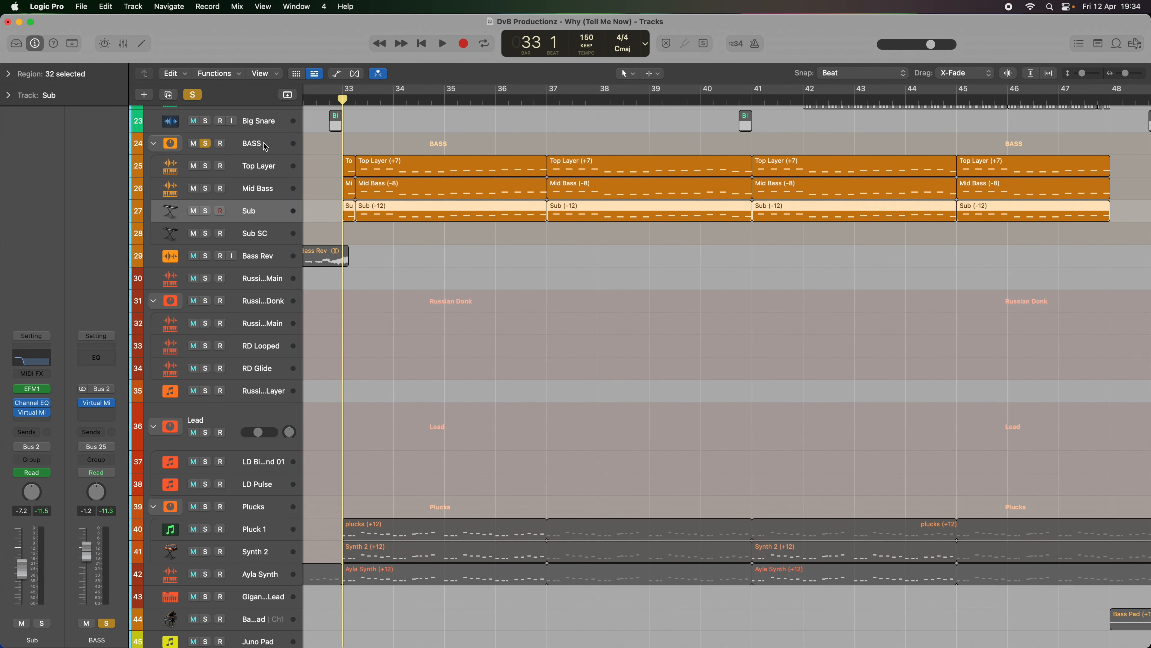
{"action": "left_click", "coordinate": [287, 152]}
{"action": "key", "text": "space"}
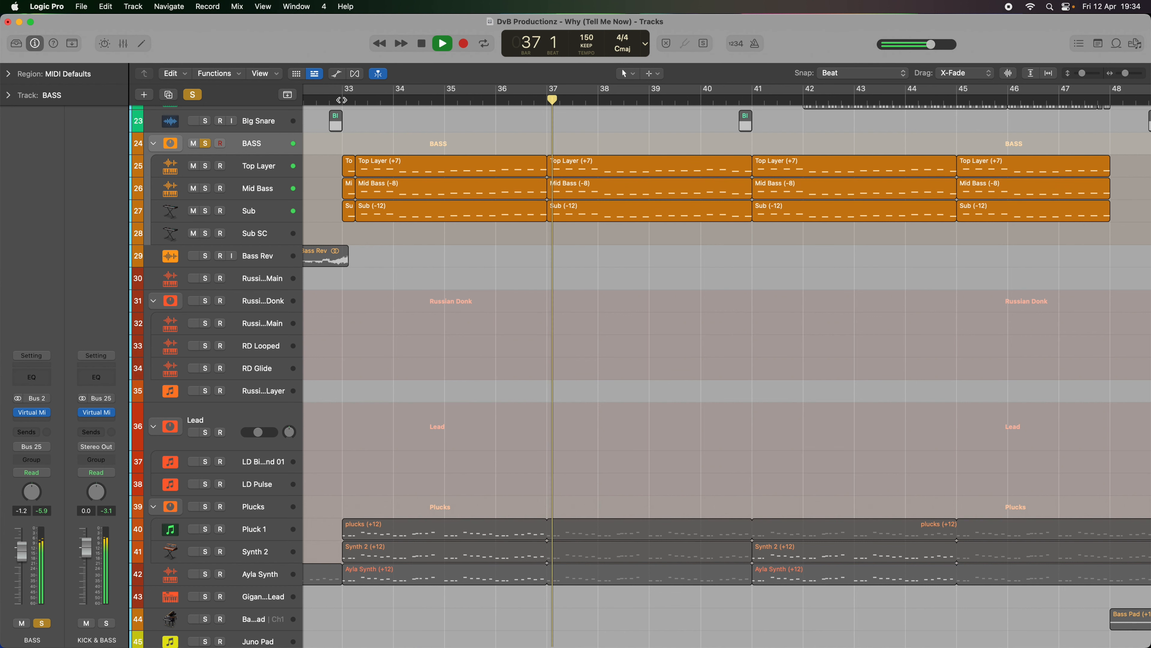
{"action": "key", "text": "space"}
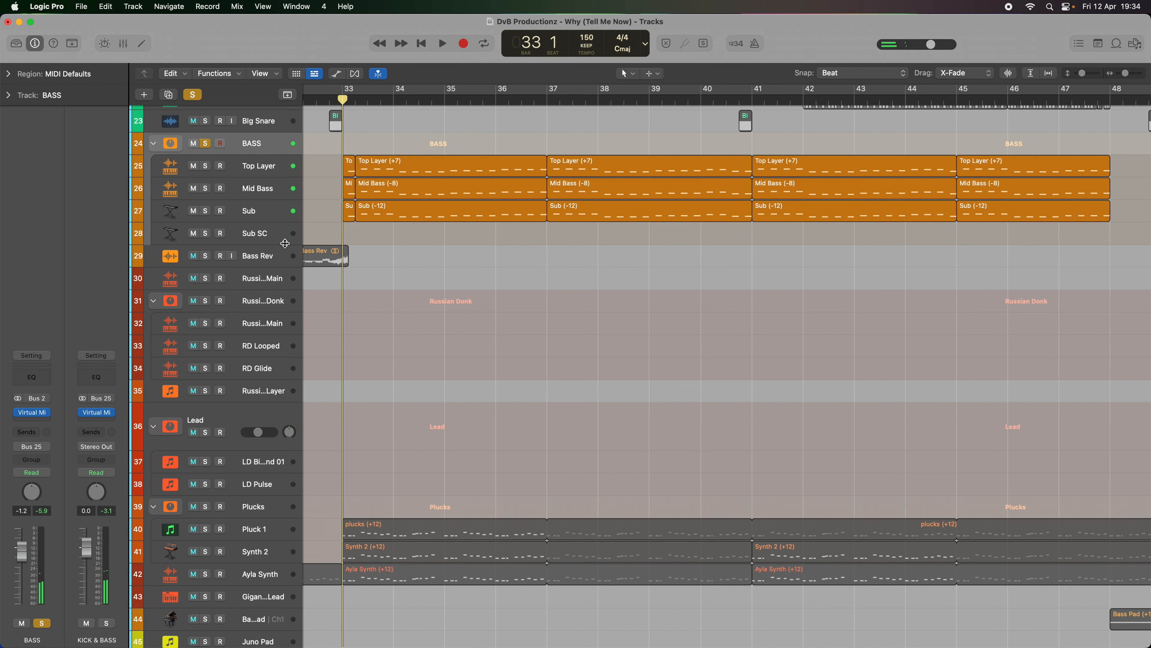
- Select the Top Layer through Sub SC tracks, and open the BASS group's Virtual Mix Rack containing the FG-401
{"action": "left_click", "coordinate": [267, 235]}
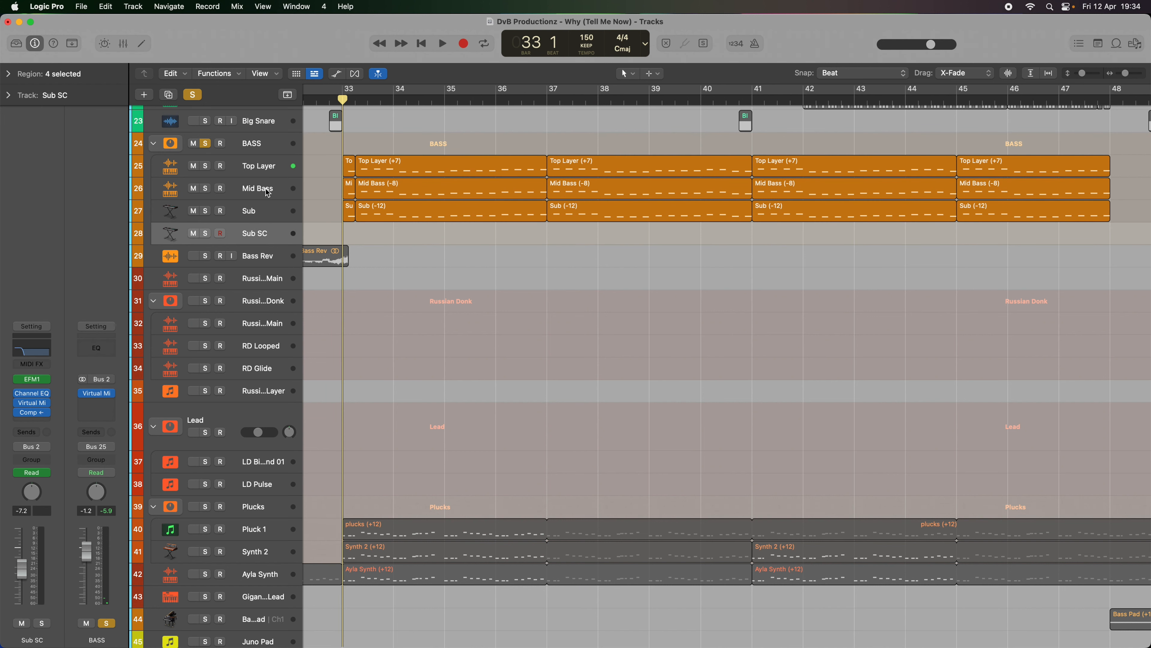
{"action": "left_click", "coordinate": [277, 164], "text": "shift"}
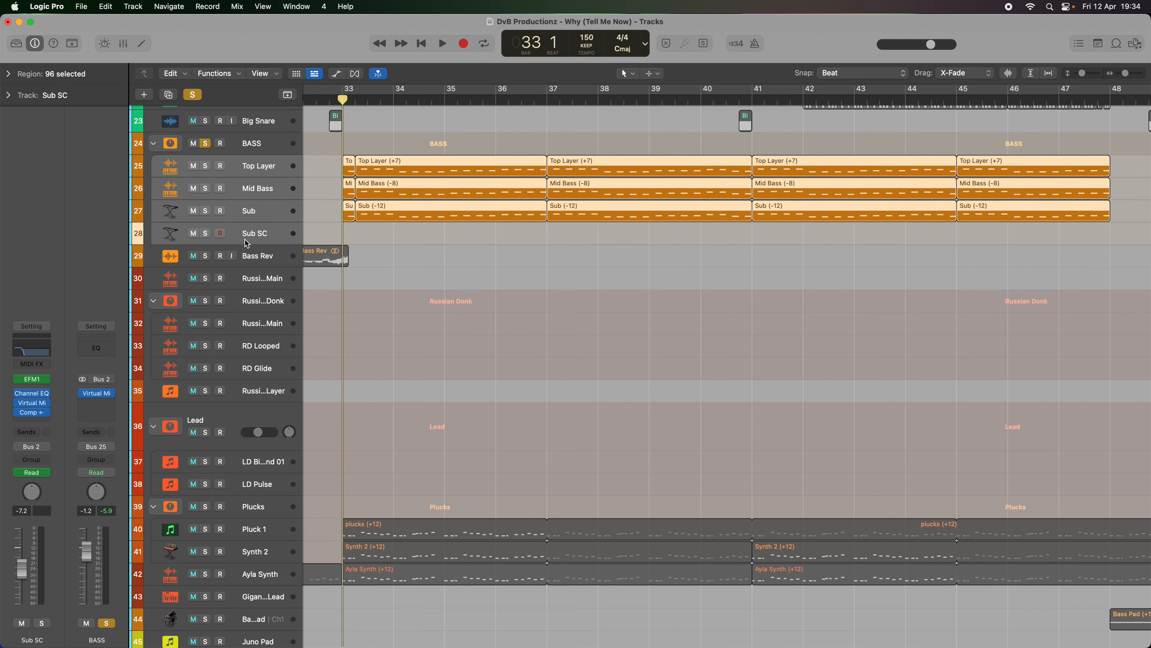
{"action": "left_click", "coordinate": [273, 146]}
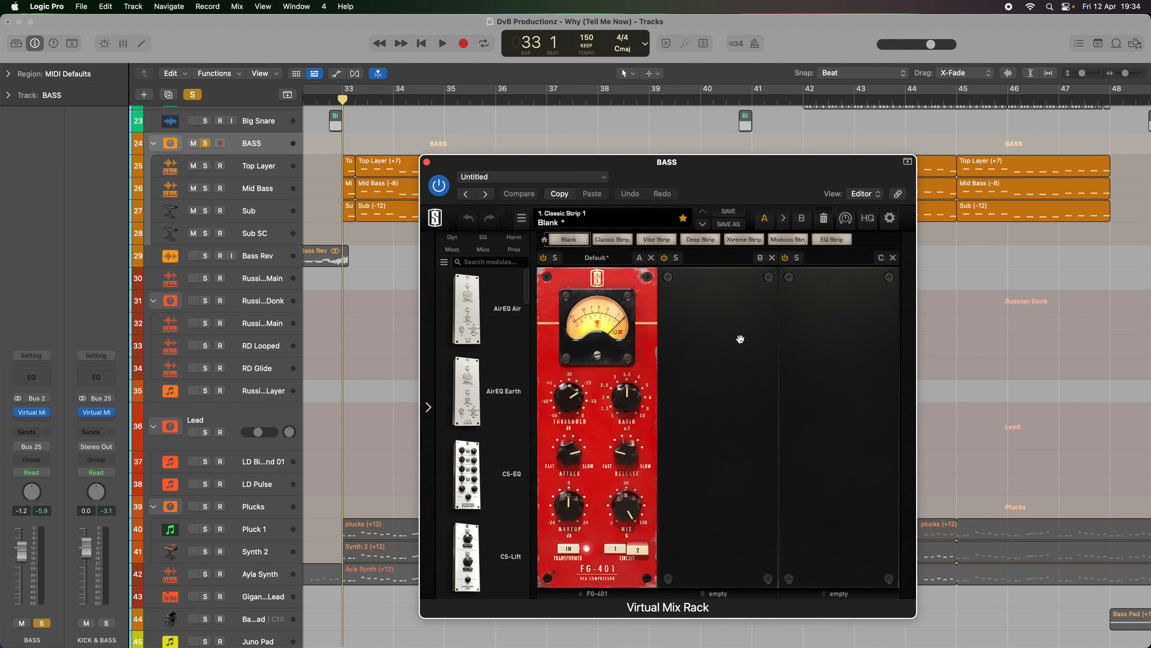
{"action": "left_click_drag", "start_coordinate": [735, 171], "coordinate": [730, 144]}
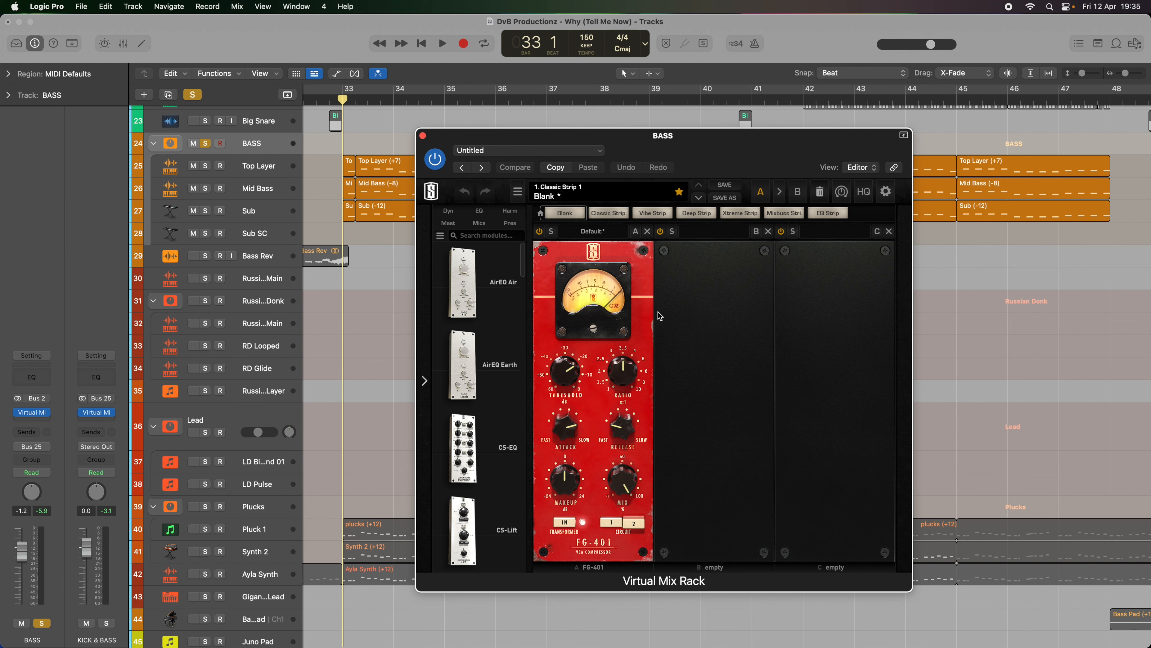
- Play the soloed BASS group from bar 33 twice with the FG-401 compressor in view, stopping after each pass
{"action": "key", "text": "space"}
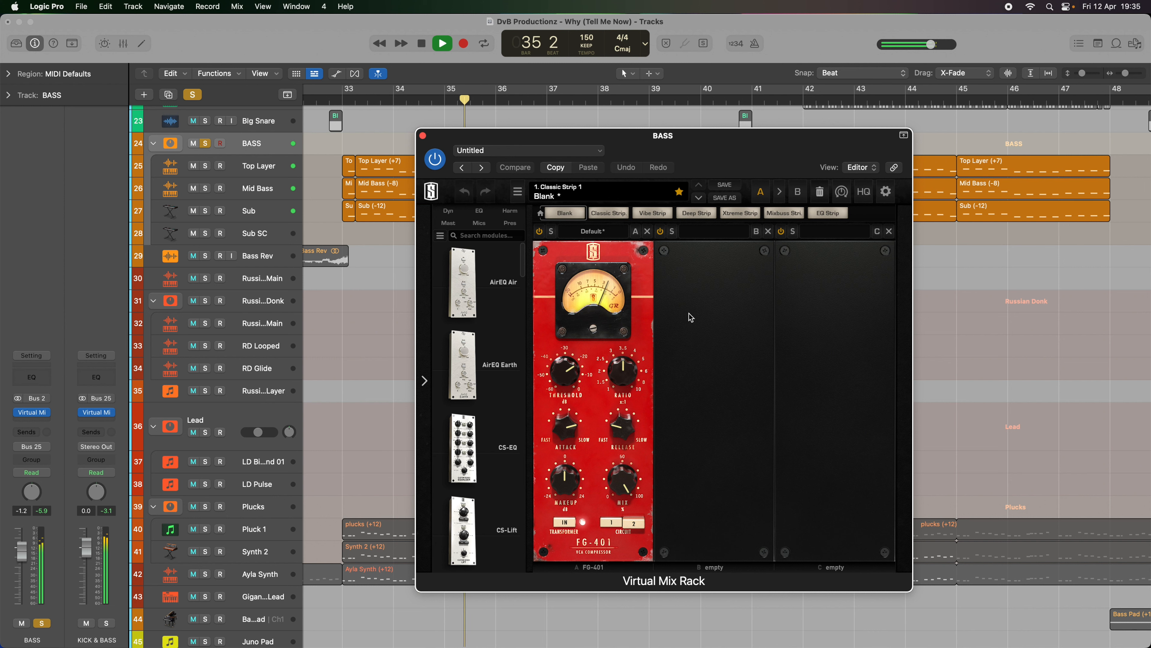
{"action": "key", "text": "space"}
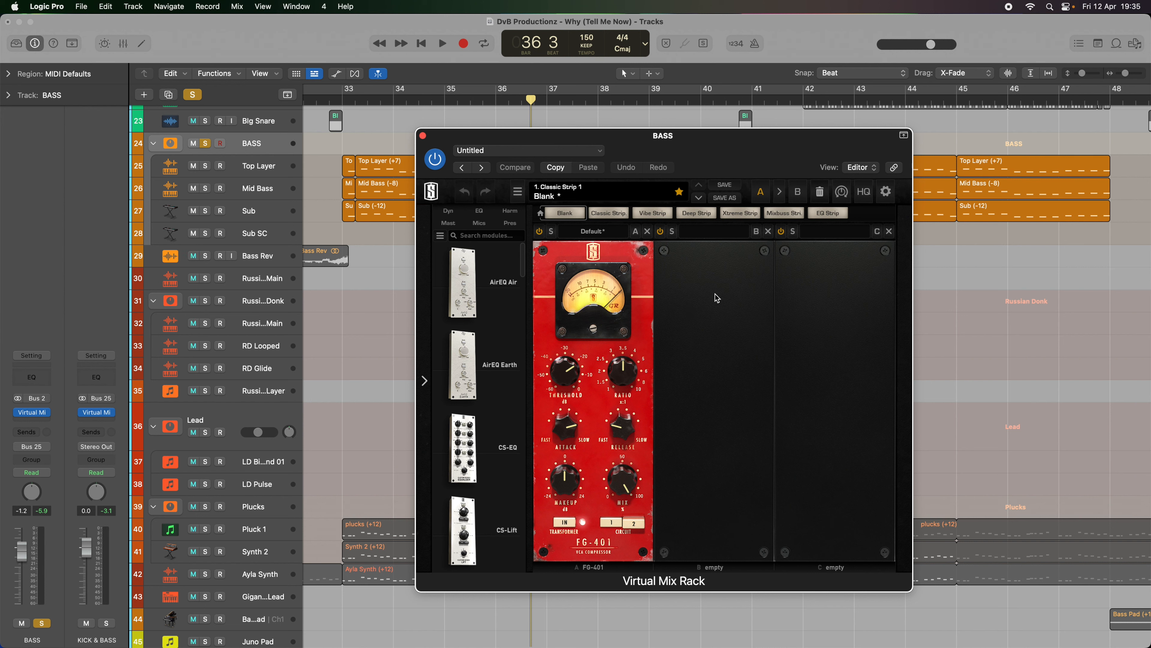
{"action": "key", "text": "space"}
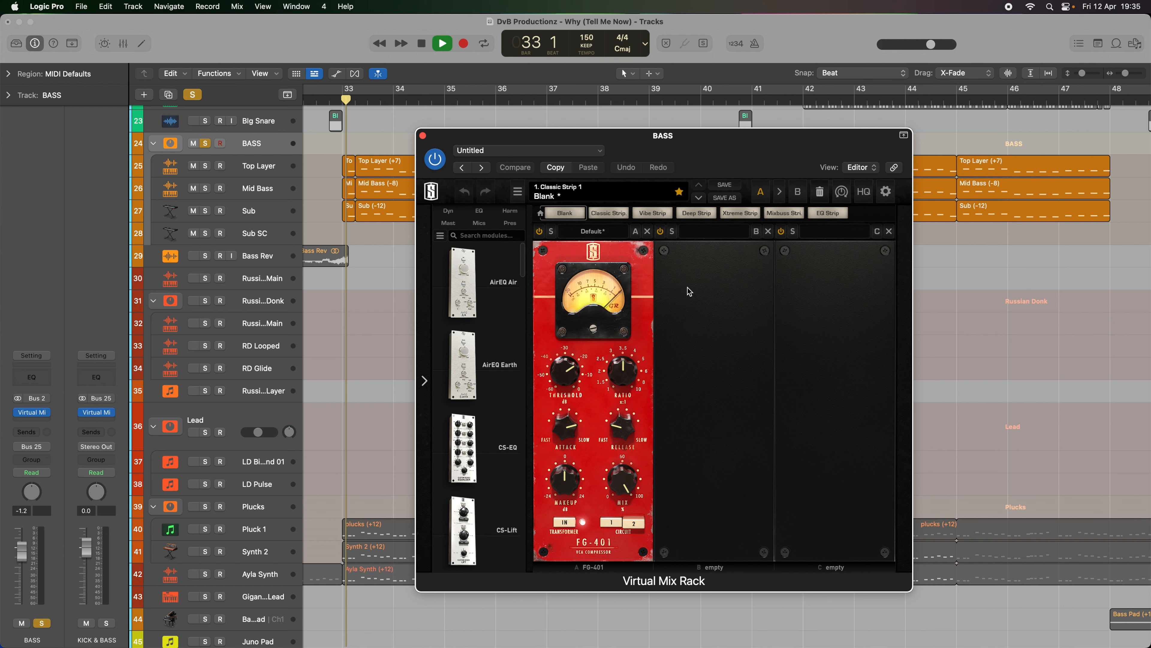
{"action": "key", "text": "space"}
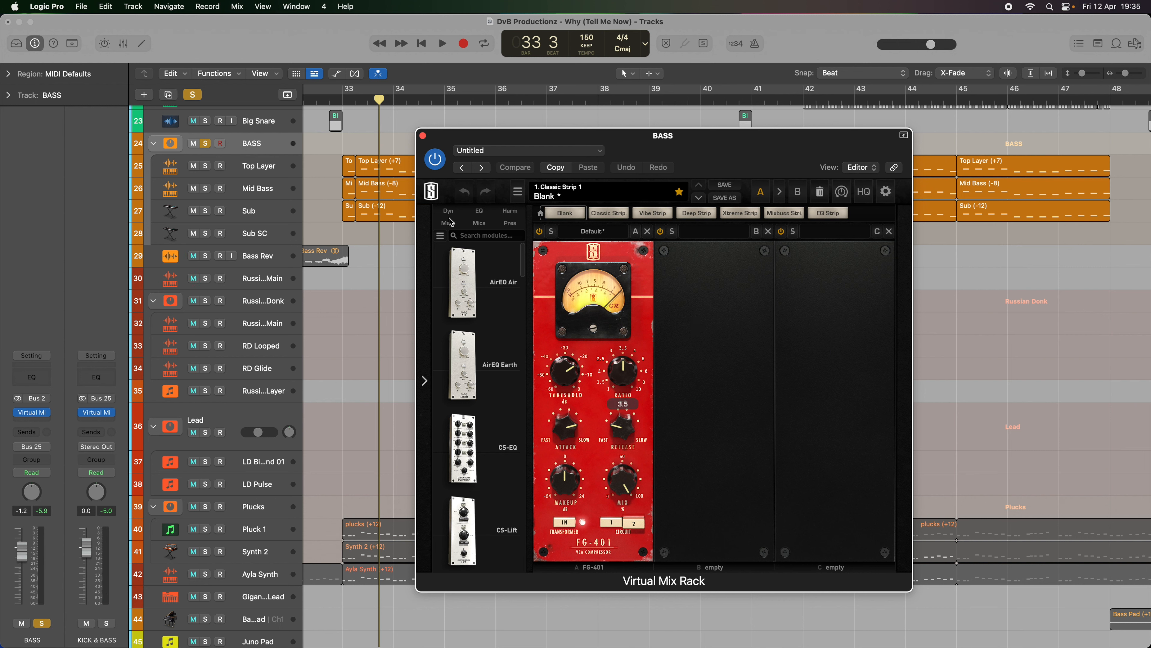
- Close the Virtual Mix Rack, remove the BASS solo, and place the playhead at Marker 1, bar 97
{"action": "left_click", "coordinate": [422, 136]}
{"action": "left_click", "coordinate": [204, 143]}
{"action": "scroll", "coordinate": [350, 279], "scroll_direction": "left", "scroll_amount": 4}
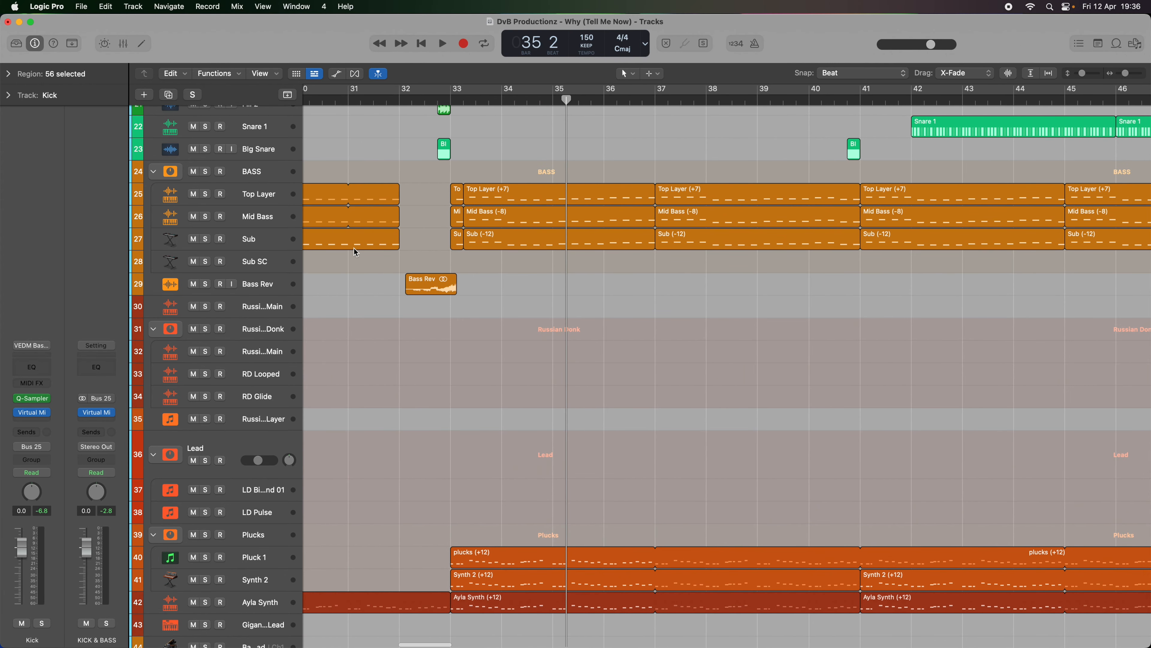
{"action": "scroll", "coordinate": [353, 249], "scroll_direction": "right", "scroll_amount": 15}
{"action": "scroll", "coordinate": [385, 242], "scroll_direction": "right", "scroll_amount": 20}
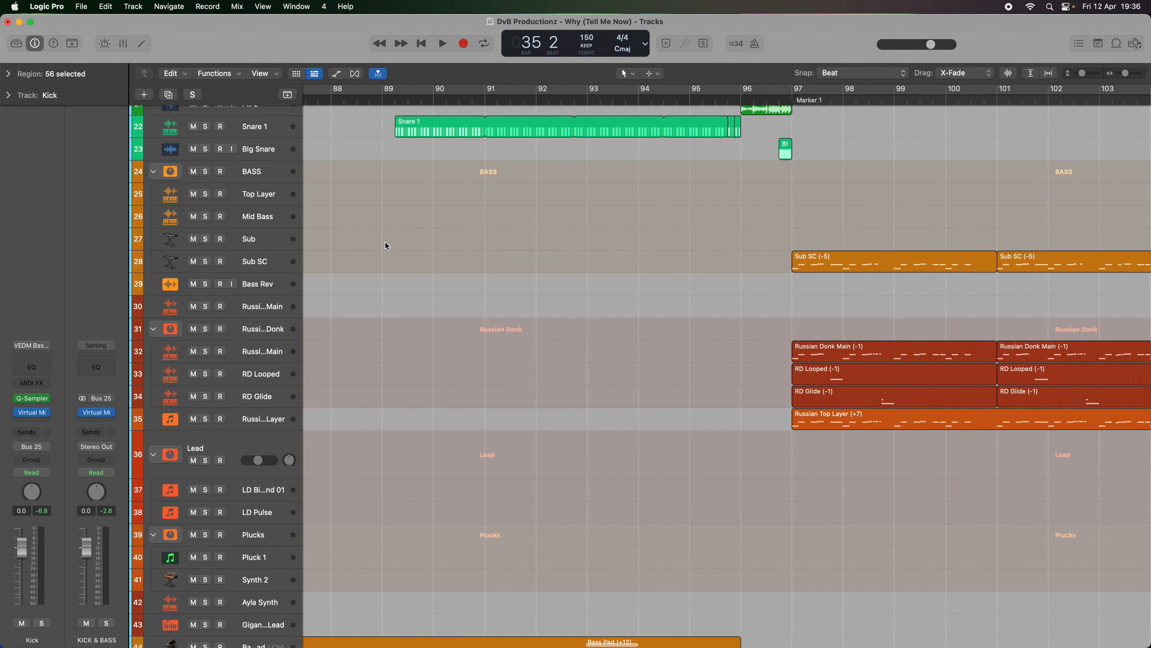
{"action": "scroll", "coordinate": [385, 243], "scroll_direction": "right", "scroll_amount": 7}
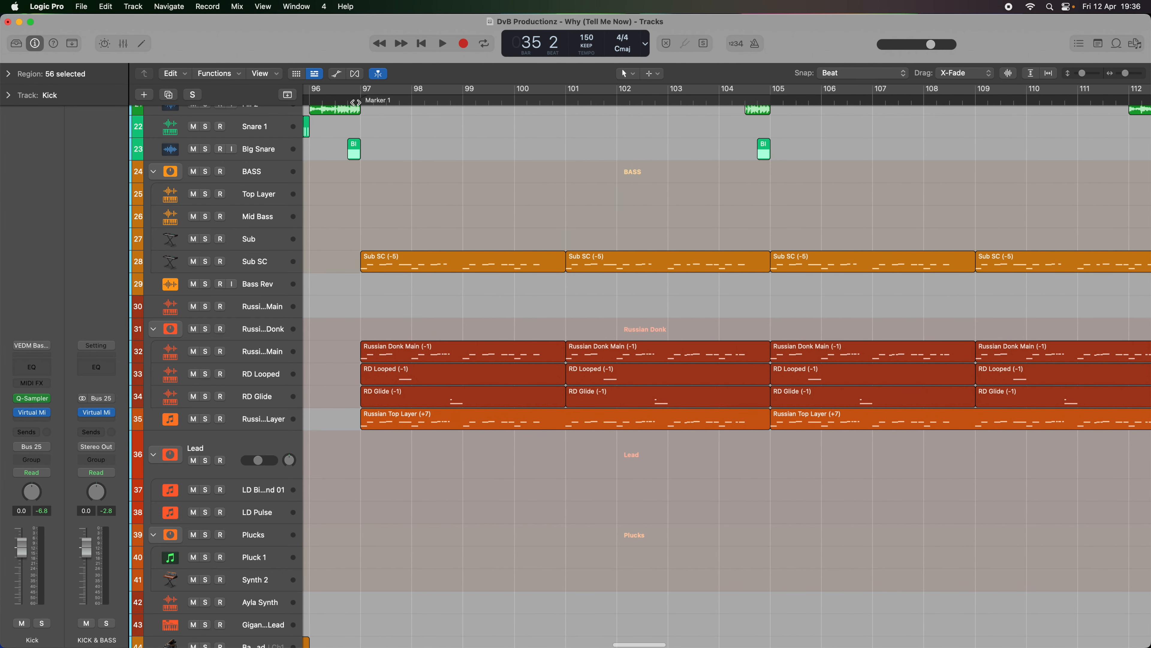
{"action": "left_click", "coordinate": [359, 101]}
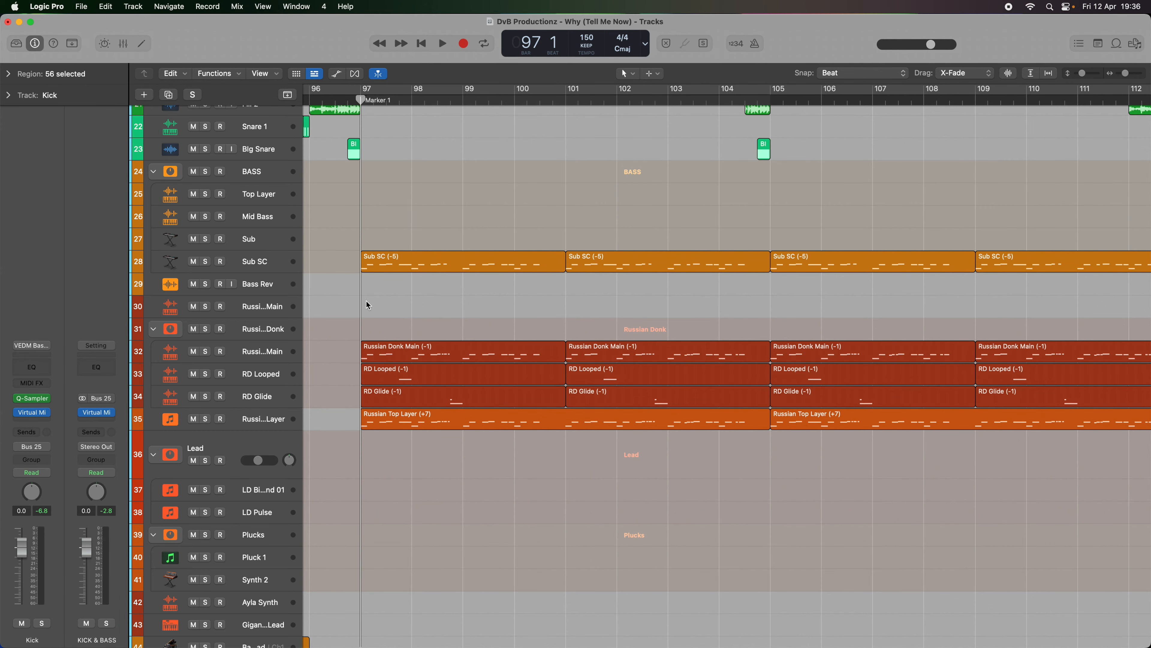
- Play the full arrangement from bar 97, stop, and return the playhead to bar 97
{"action": "scroll", "coordinate": [447, 186], "scroll_direction": "up", "scroll_amount": 5}
{"action": "scroll", "coordinate": [453, 180], "scroll_direction": "down", "scroll_amount": 6}
{"action": "scroll", "coordinate": [453, 182], "scroll_direction": "up", "scroll_amount": 3}
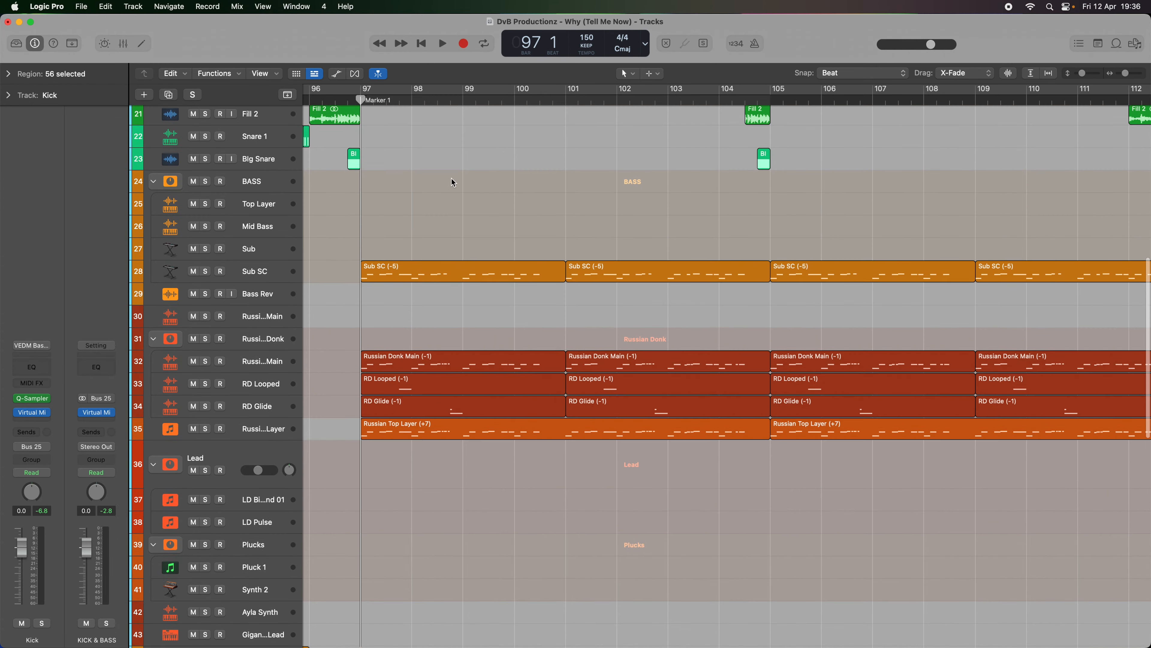
{"action": "key", "text": "space"}
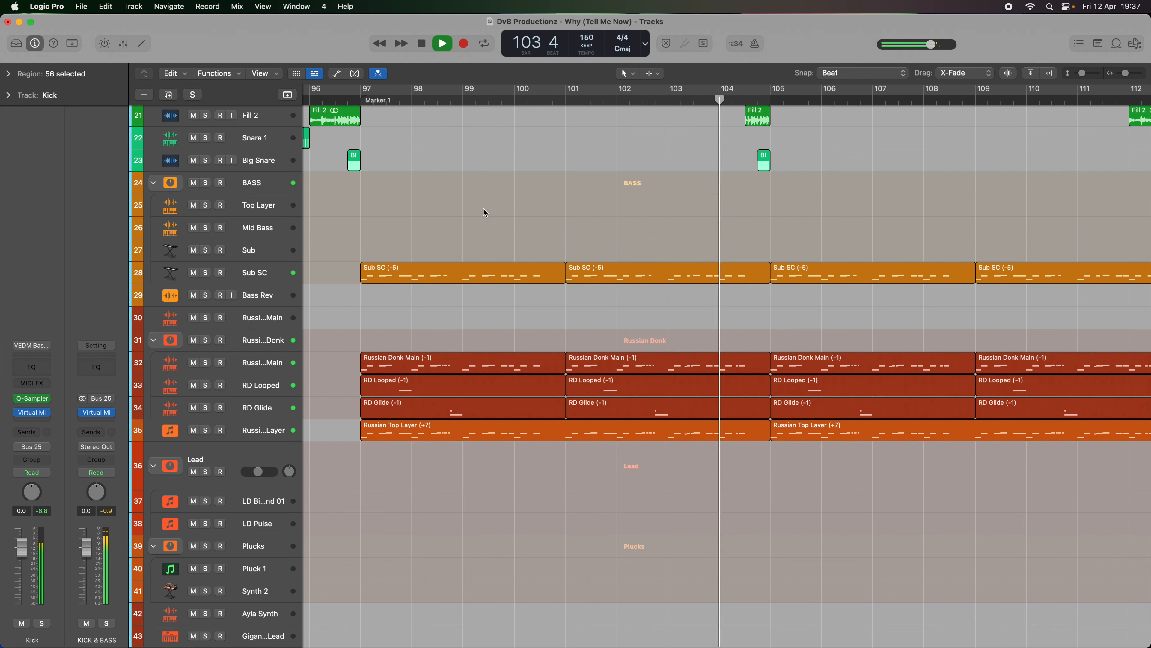
{"action": "key", "text": "space"}
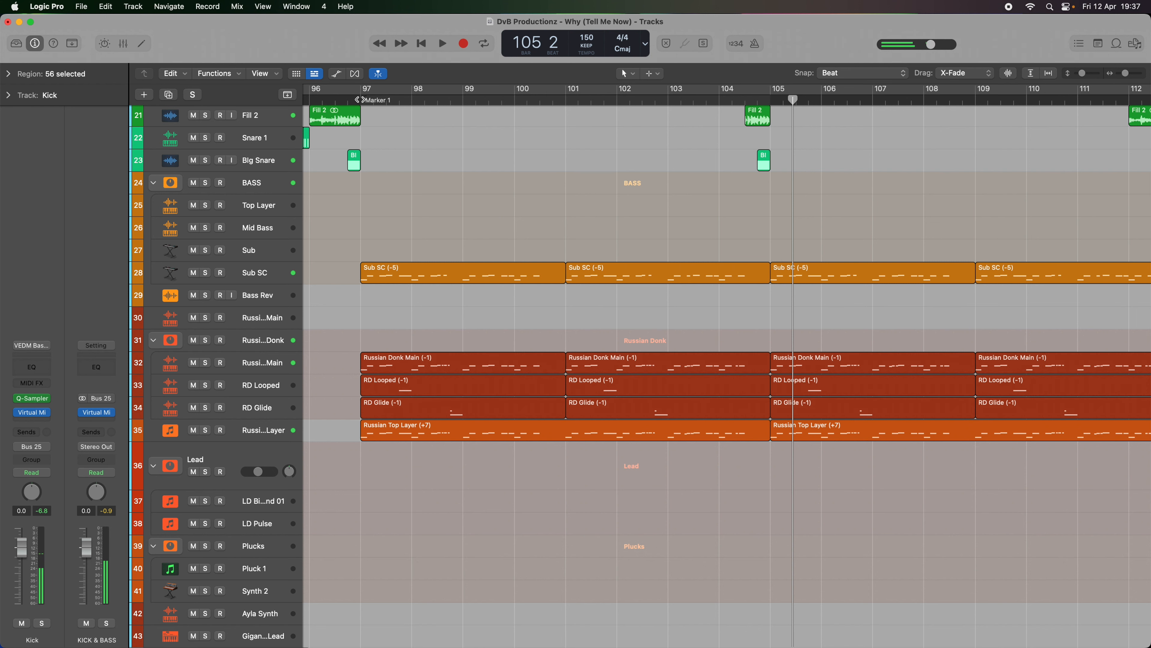
{"action": "left_click", "coordinate": [360, 96]}
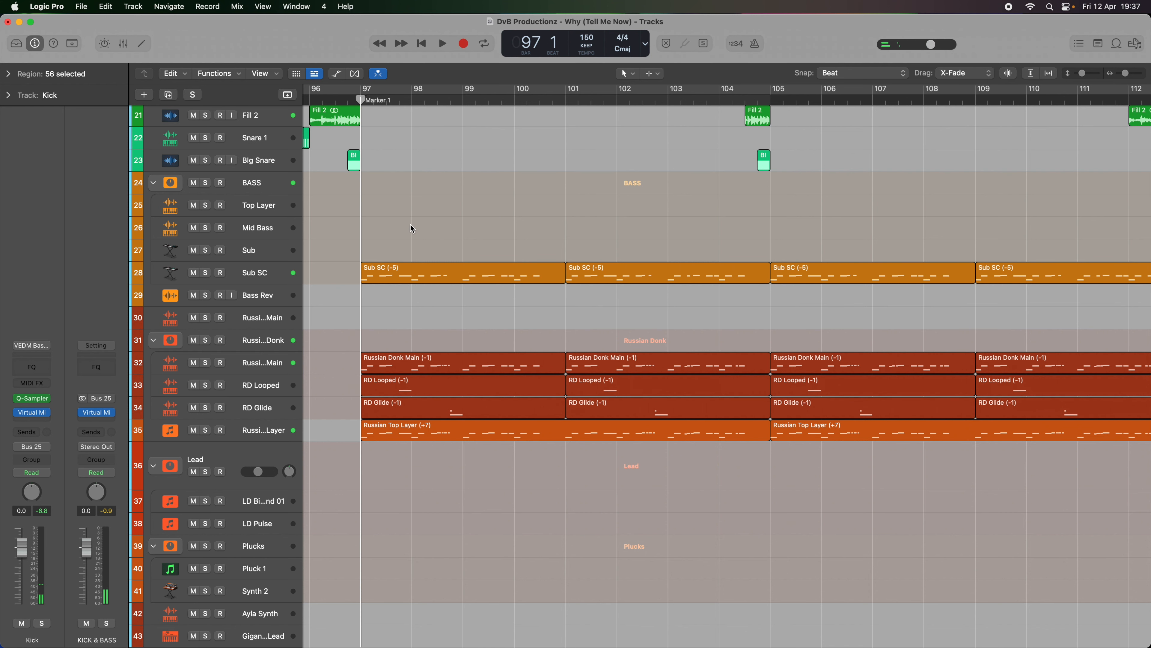
- Move the Sub SC region at bar 97 onto the Sub track and audition it with the BASS group soloed
{"action": "scroll", "coordinate": [423, 236], "scroll_direction": "left", "scroll_amount": 3}
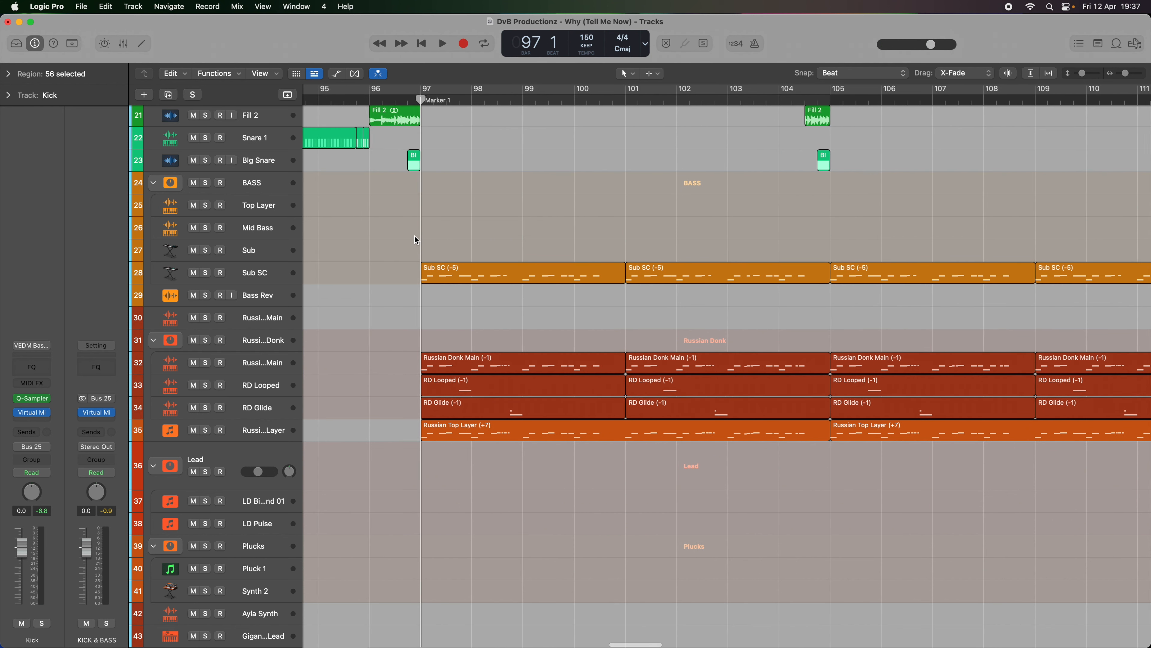
{"action": "left_click", "coordinate": [278, 249]}
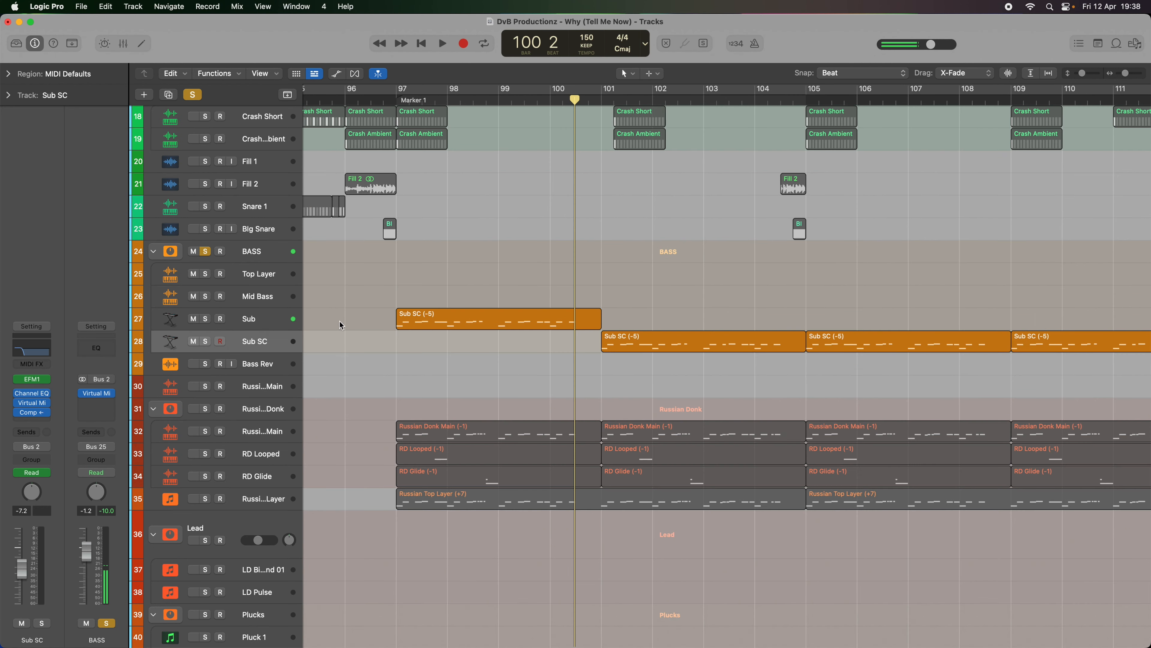
{"action": "scroll", "coordinate": [394, 275], "scroll_direction": "up", "scroll_amount": 8}
{"action": "scroll", "coordinate": [406, 255], "scroll_direction": "down", "scroll_amount": 10}
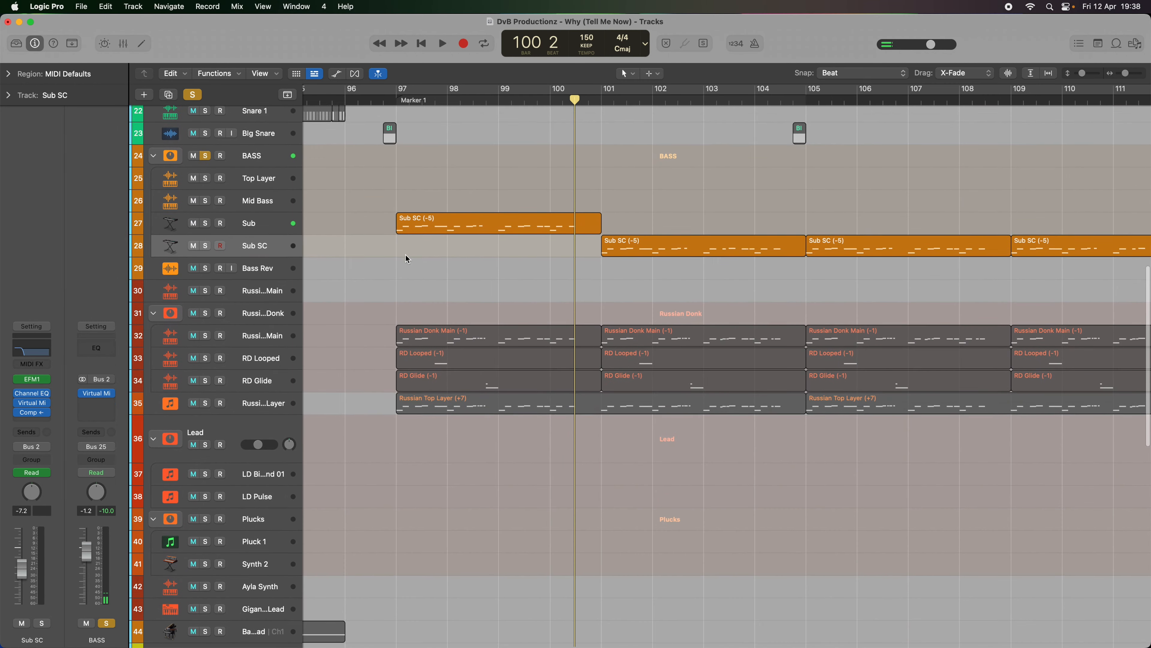
{"action": "scroll", "coordinate": [453, 226], "scroll_direction": "up", "scroll_amount": 2}
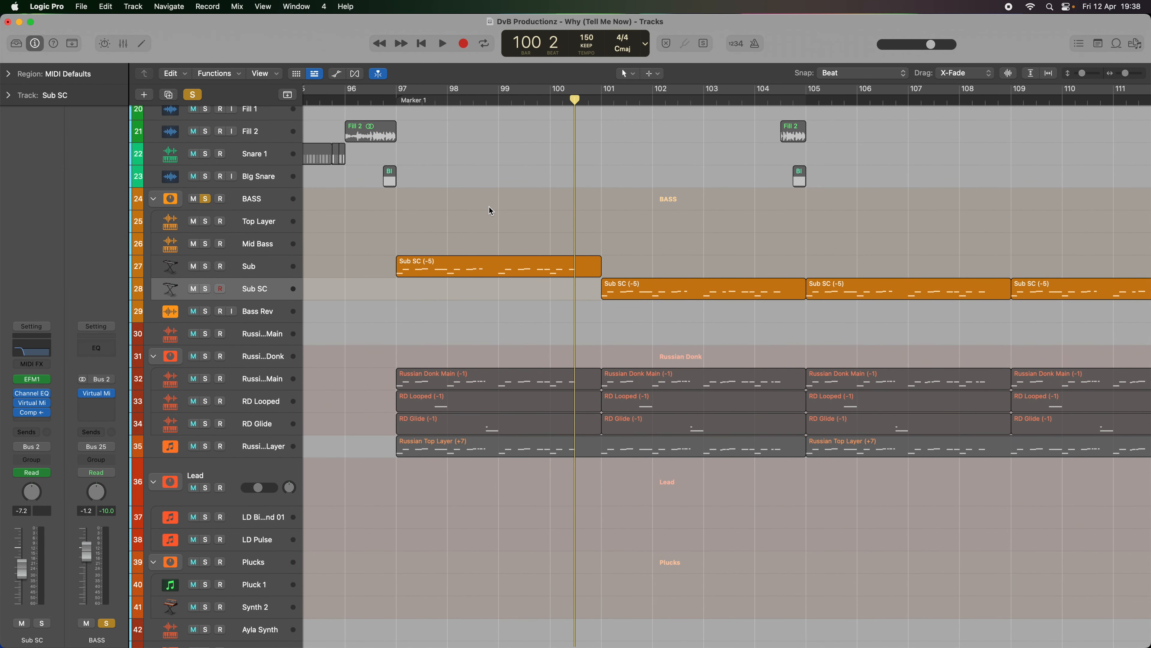
- Put the region at bar 97 back on the Sub SC track and select that track
{"action": "mouse_move", "coordinate": [437, 265]}
{"action": "left_mouse_down"}
{"action": "mouse_move", "coordinate": [437, 284]}
{"action": "mouse_move", "coordinate": [443, 244]}
{"action": "left_mouse_up"}
{"action": "left_click", "coordinate": [426, 265]}
{"action": "left_click", "coordinate": [279, 290]}
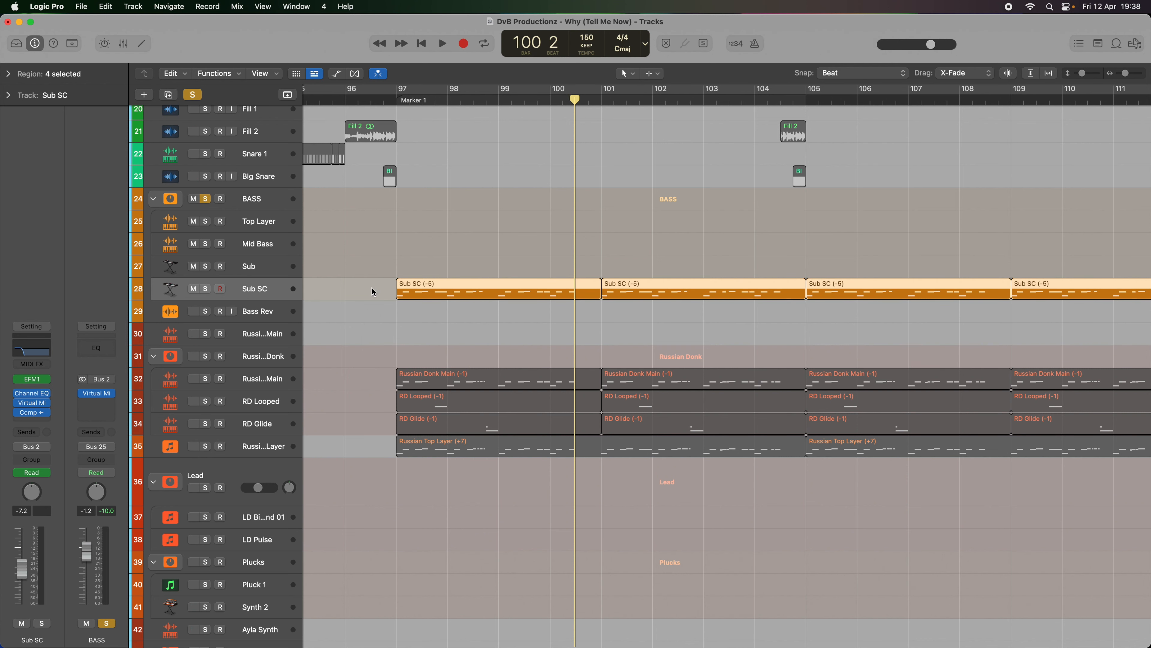
- Return the playhead to bar 97 and switch the solo from the BASS group to the Sub SC track
{"action": "left_click", "coordinate": [399, 96]}
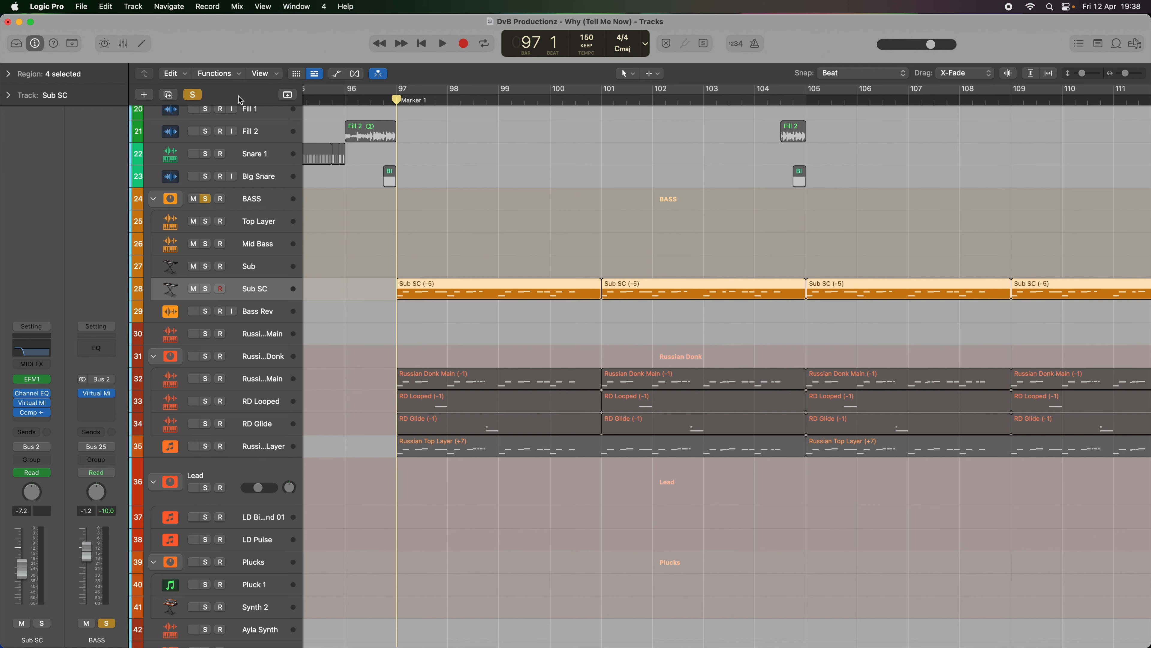
{"action": "left_click", "coordinate": [192, 94]}
{"action": "left_click", "coordinate": [205, 289]}
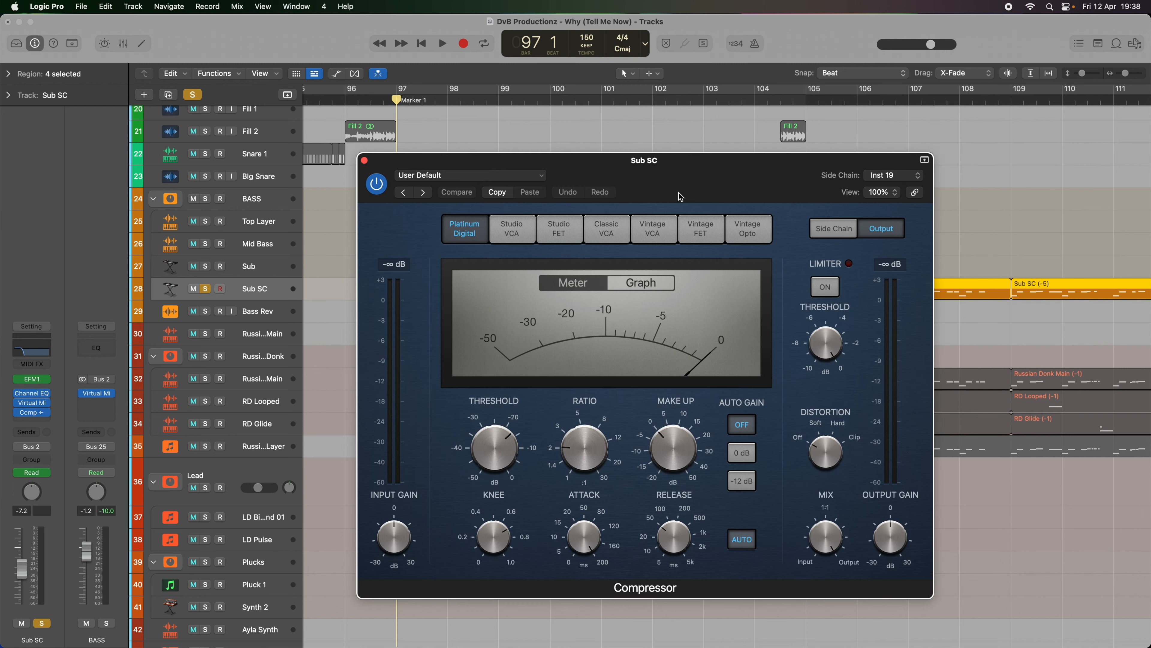
- Audition the Sub SC track from bar 97 with its Compressor sidechained to Inst 19 in view, and stop
{"action": "left_click_drag", "start_coordinate": [699, 180], "coordinate": [779, 231]}
{"action": "key", "text": "space"}
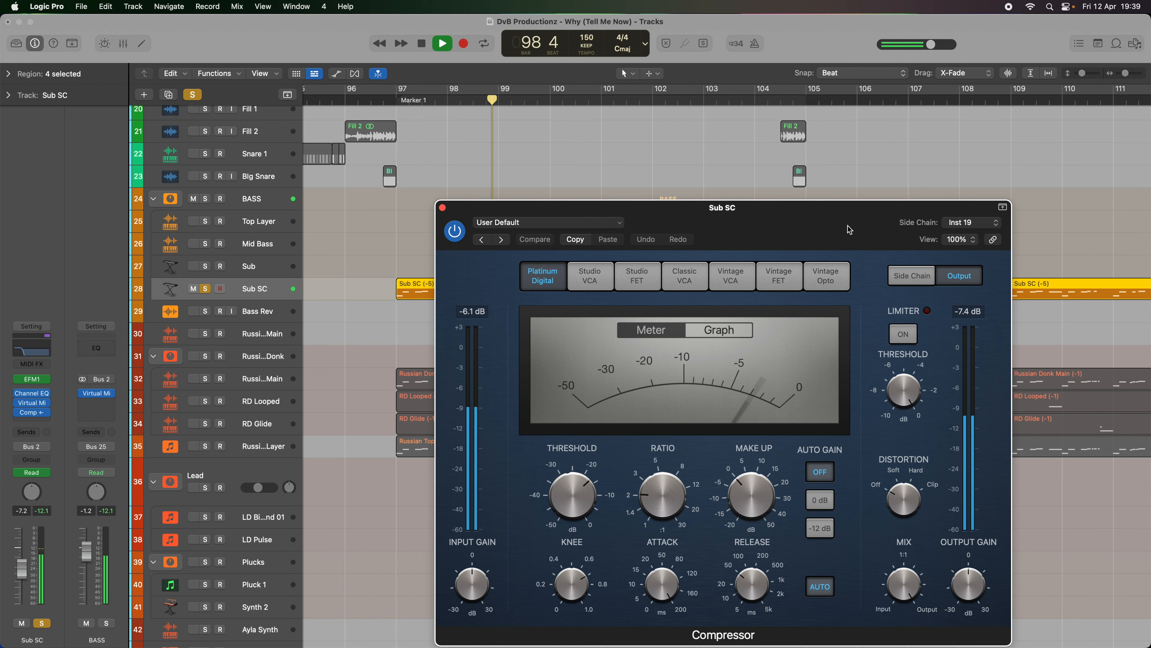
{"action": "left_click_drag", "start_coordinate": [856, 247], "coordinate": [832, 173]}
{"action": "key", "text": "space"}
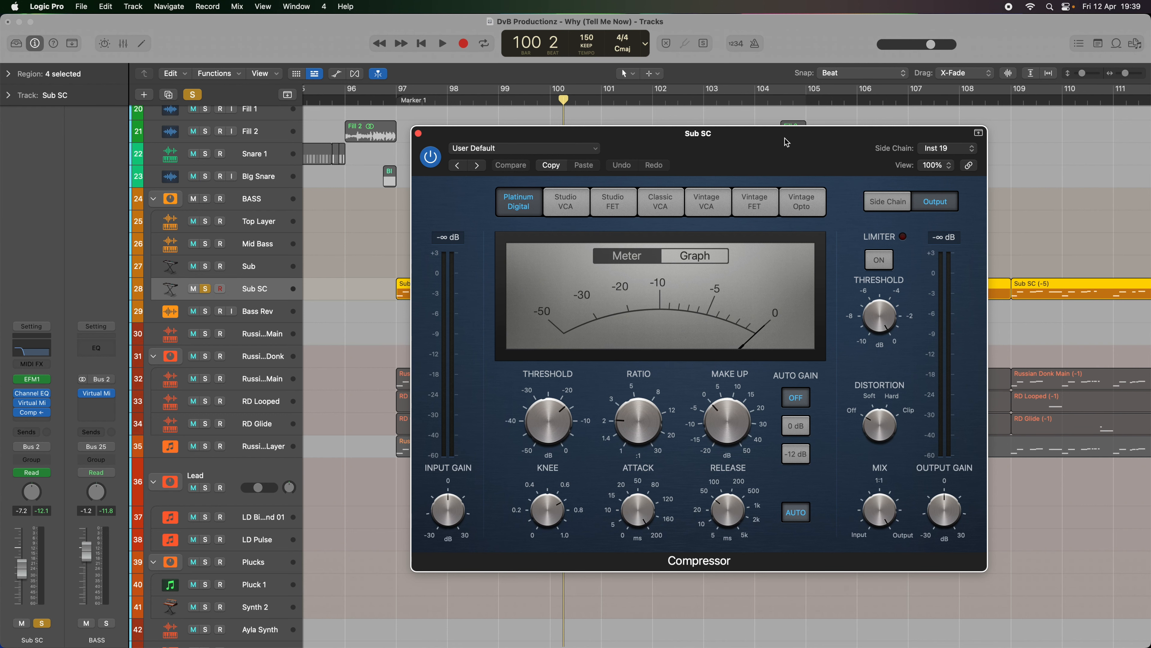
{"action": "left_click_drag", "start_coordinate": [786, 143], "coordinate": [761, 144]}
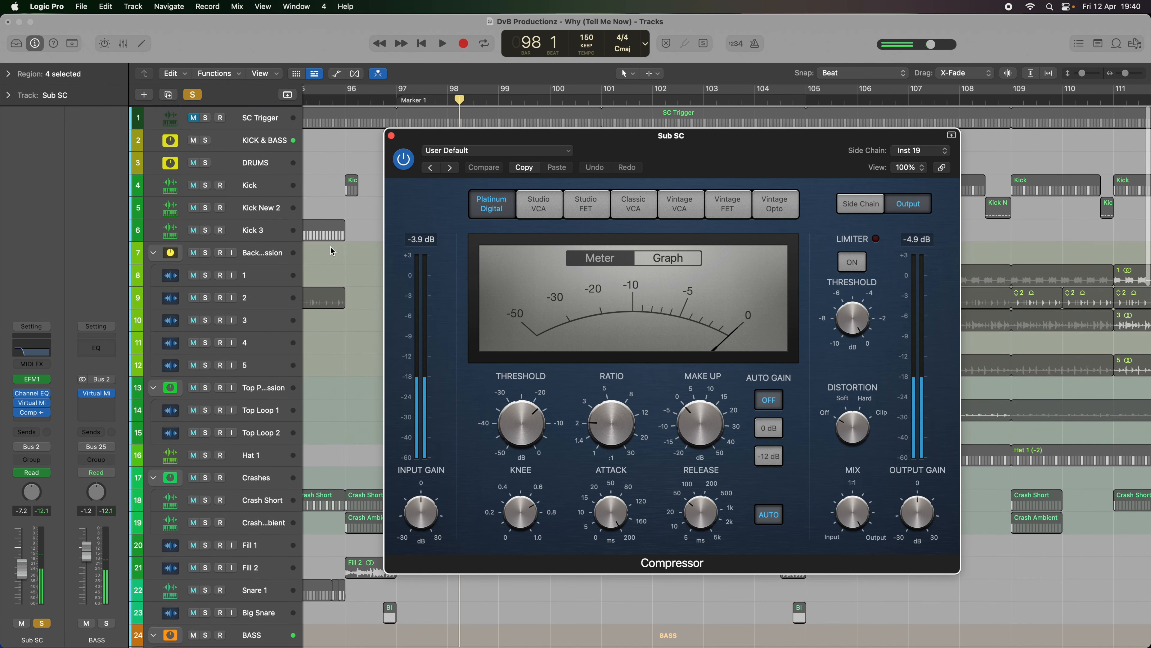
- Close the Compressor, solo the Kick alongside the Sub SC track, play them together, and stop
{"action": "left_click", "coordinate": [392, 136]}
{"action": "left_click", "coordinate": [208, 184]}
{"action": "scroll", "coordinate": [438, 245], "scroll_direction": "down", "scroll_amount": 15}
{"action": "key", "text": "space"}
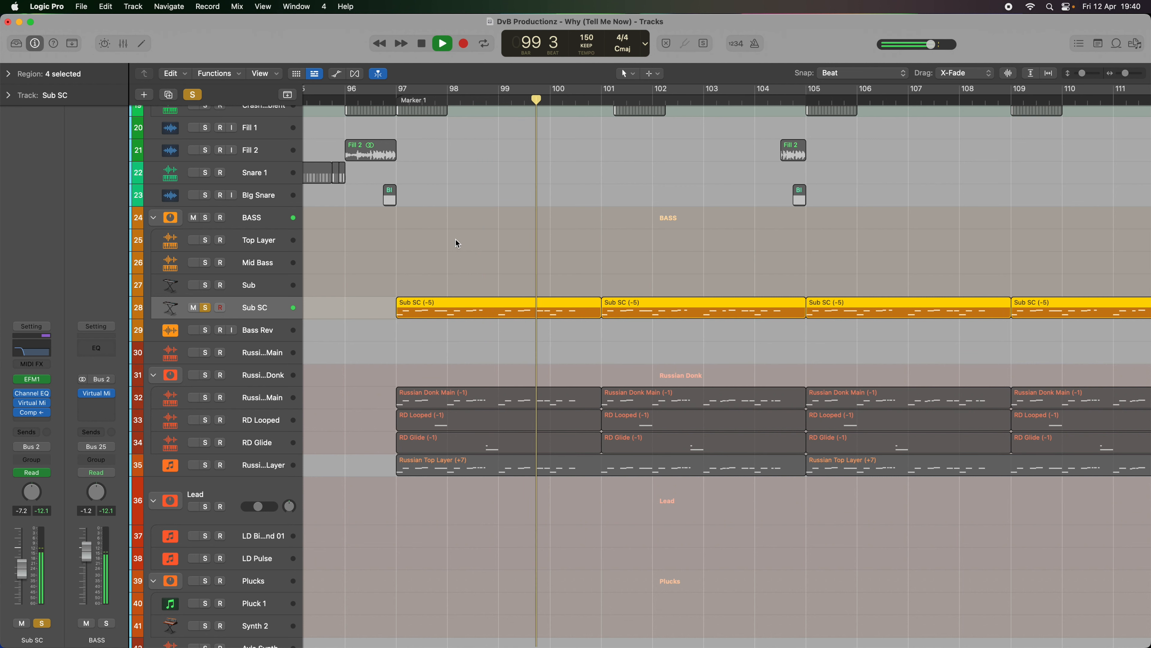
{"action": "key", "text": "space"}
- Clear all solos, play the full mix from bar 97 while viewing its kick and bass tracks, and stop
{"action": "left_click", "coordinate": [192, 94]}
{"action": "left_click", "coordinate": [395, 99]}
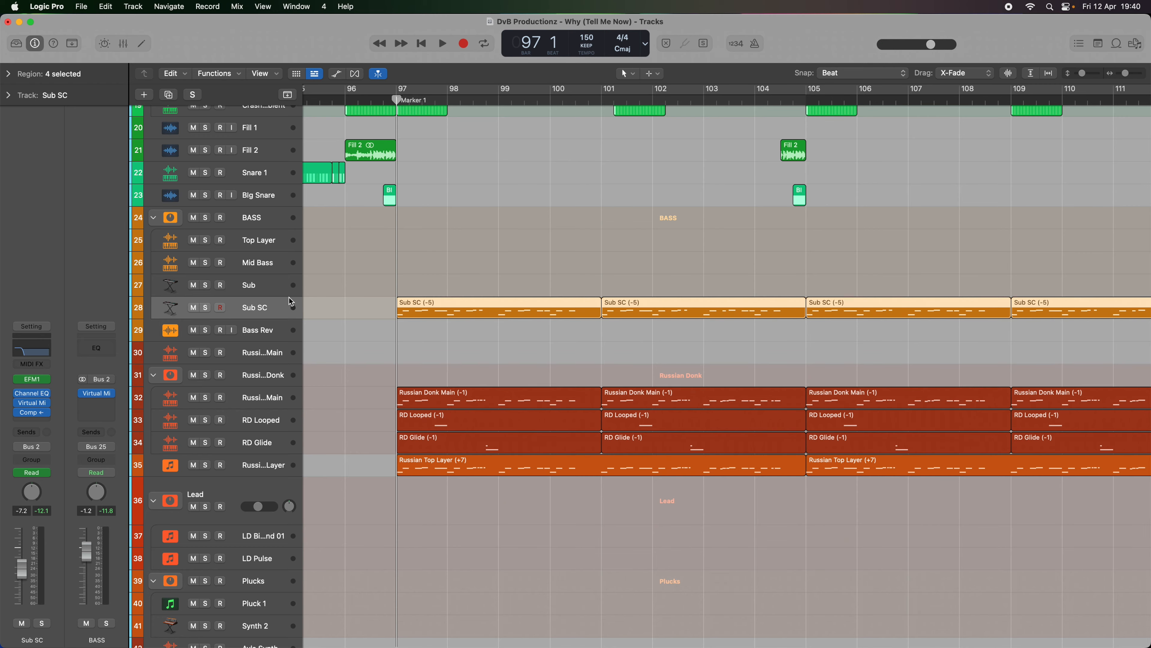
{"action": "scroll", "coordinate": [496, 234], "scroll_direction": "up", "scroll_amount": 10}
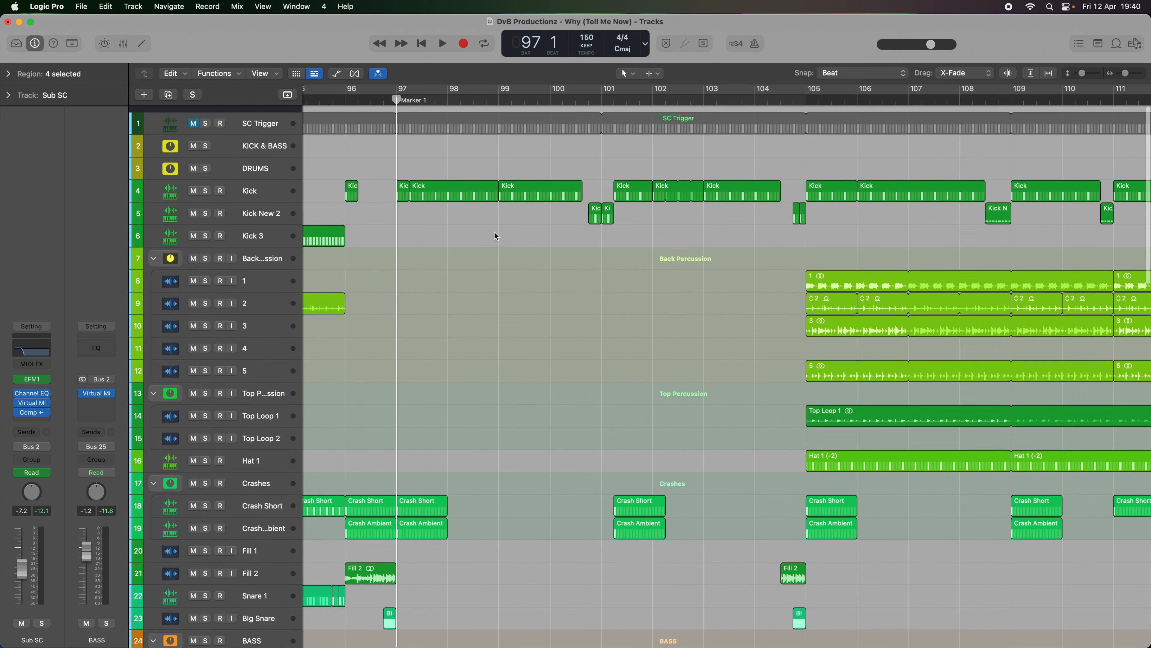
{"action": "scroll", "coordinate": [495, 236], "scroll_direction": "up", "scroll_amount": 1}
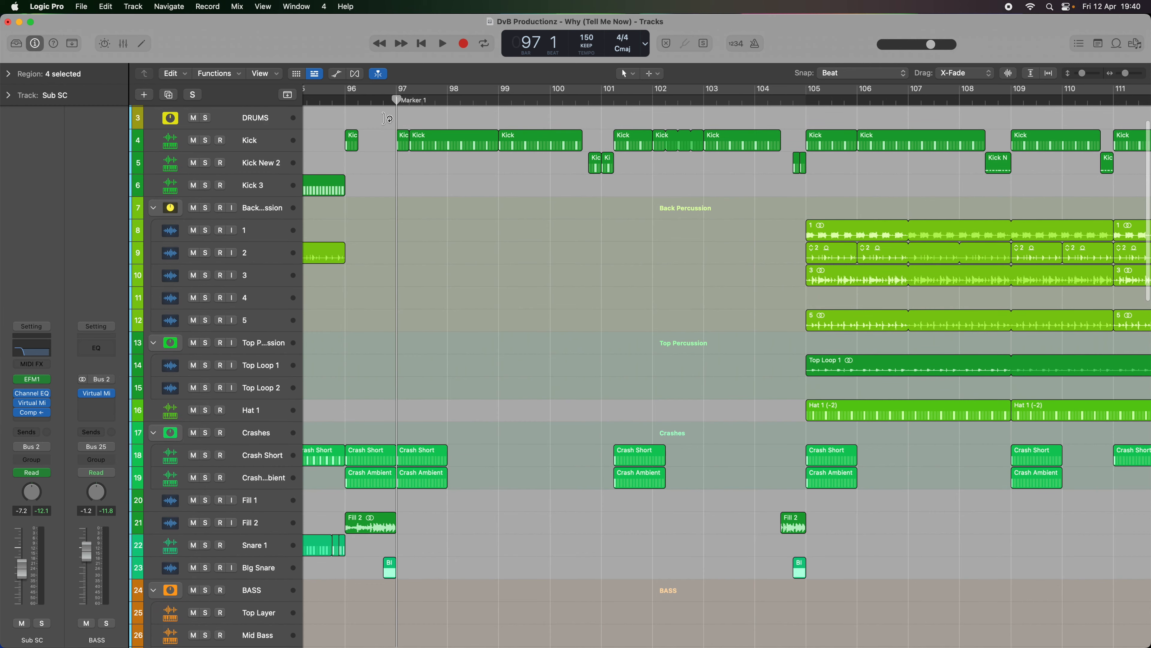
{"action": "key", "text": "space"}
{"action": "scroll", "coordinate": [468, 235], "scroll_direction": "down", "scroll_amount": 1}
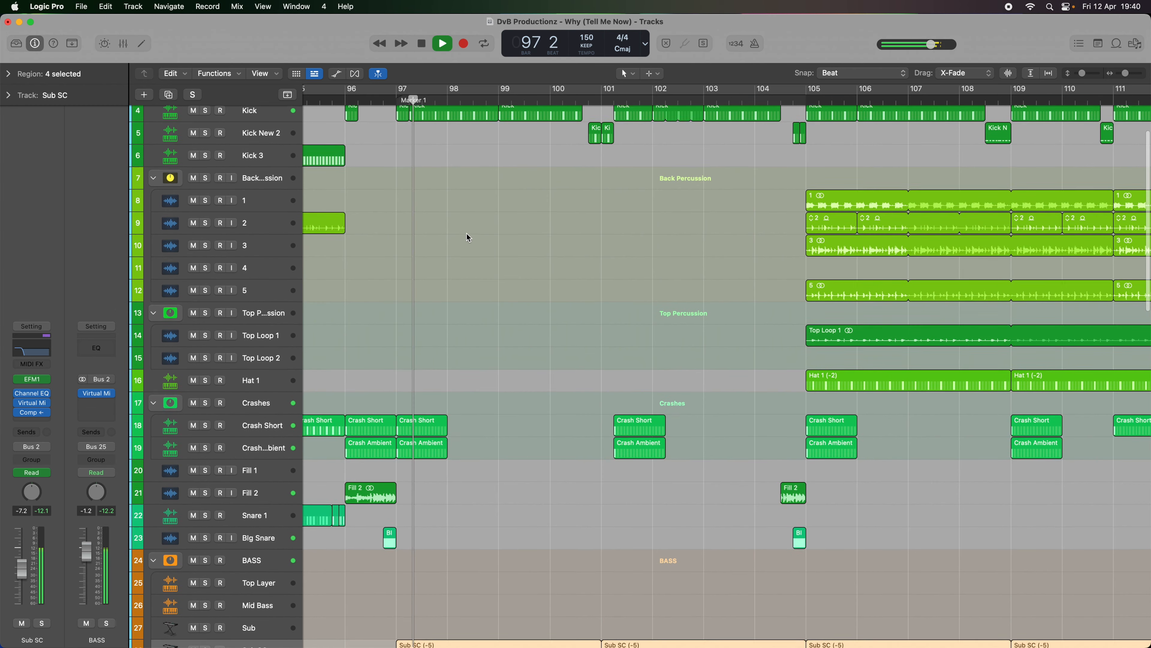
{"action": "scroll", "coordinate": [467, 233], "scroll_direction": "down", "scroll_amount": 5}
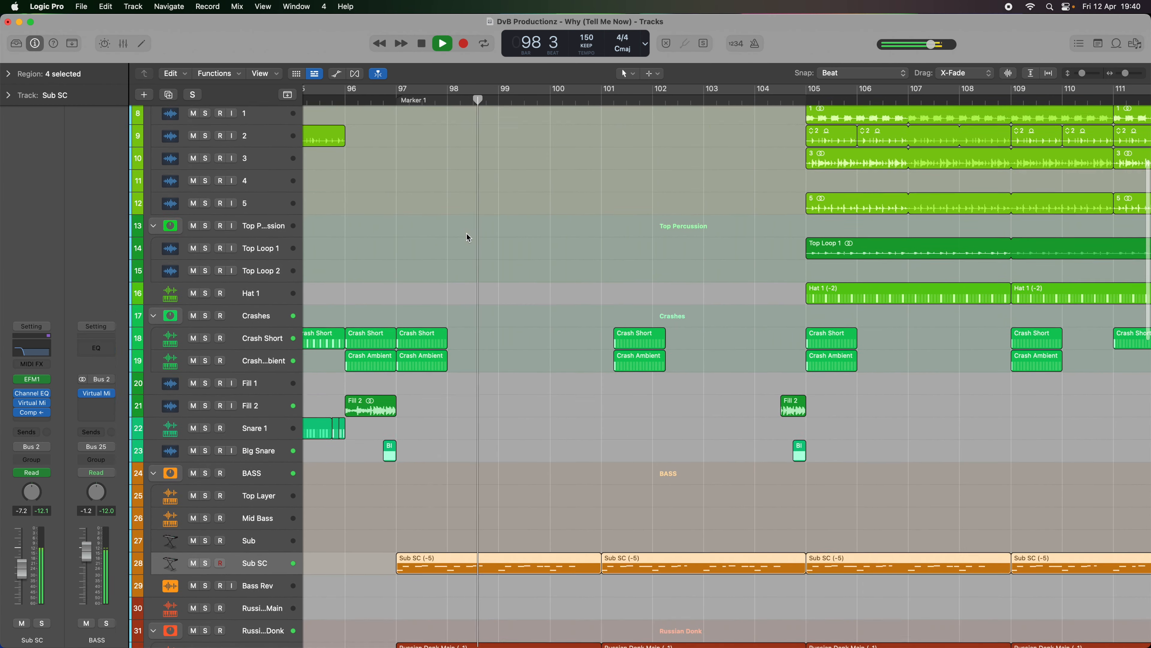
{"action": "scroll", "coordinate": [466, 236], "scroll_direction": "down", "scroll_amount": 8}
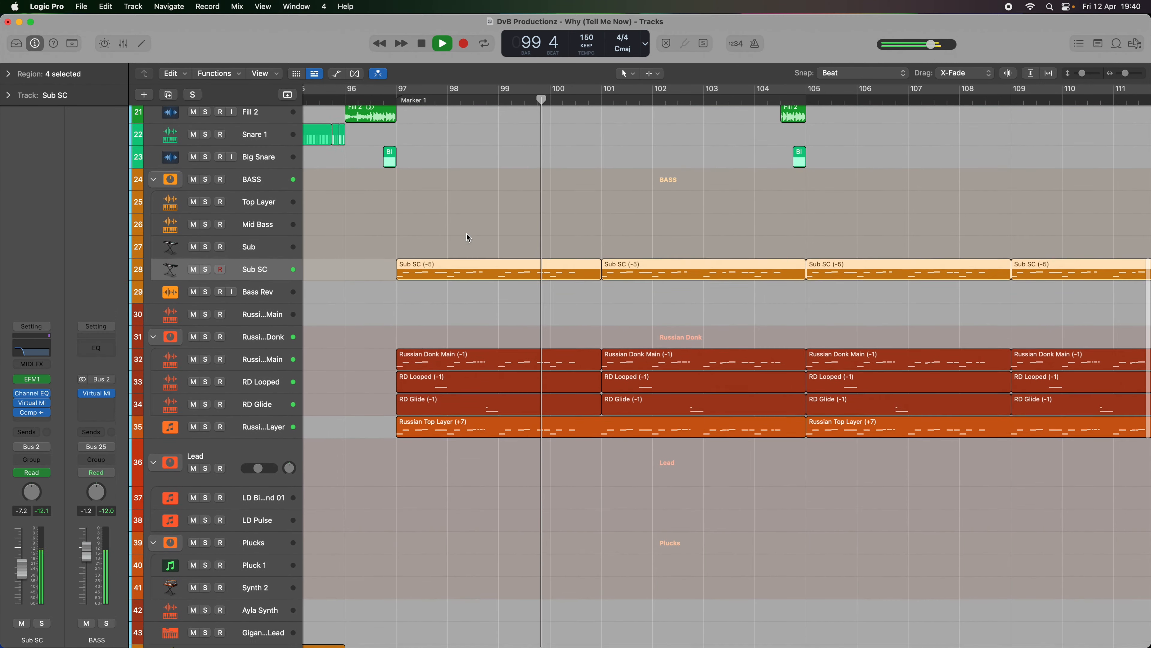
{"action": "scroll", "coordinate": [450, 213], "scroll_direction": "left", "scroll_amount": 3}
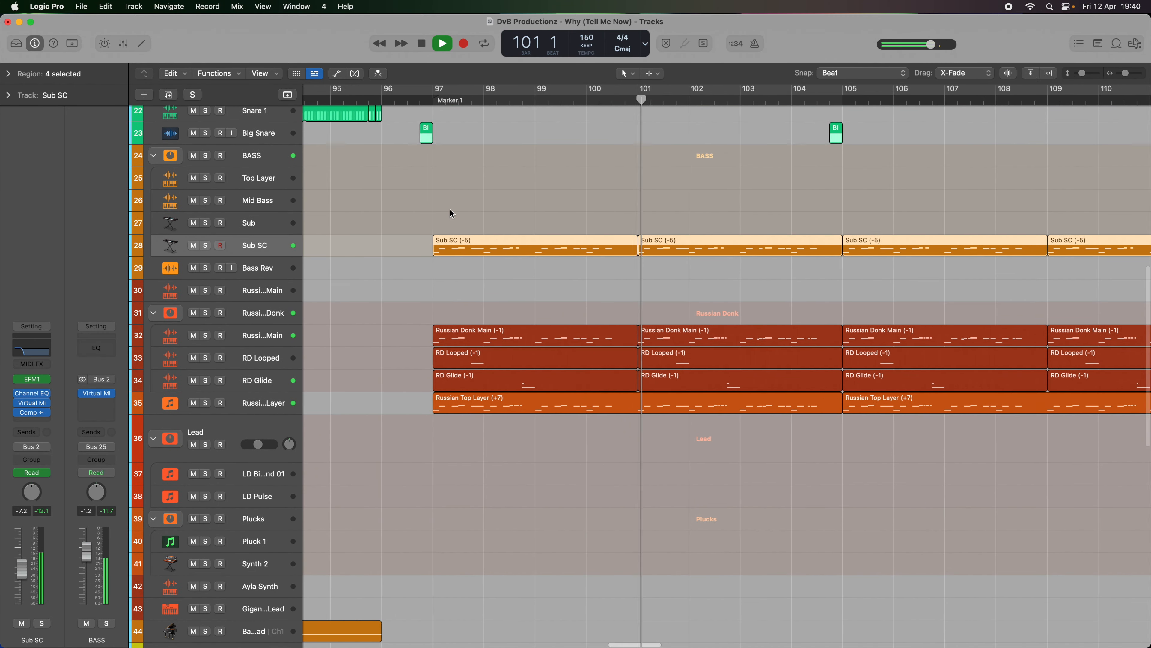
{"action": "key", "text": "space"}
- Go back to the Bass Rev region and place the playhead at bar 32, just before it
{"action": "scroll", "coordinate": [451, 213], "scroll_direction": "up", "scroll_amount": 3}
{"action": "scroll", "coordinate": [451, 213], "scroll_direction": "left", "scroll_amount": 15}
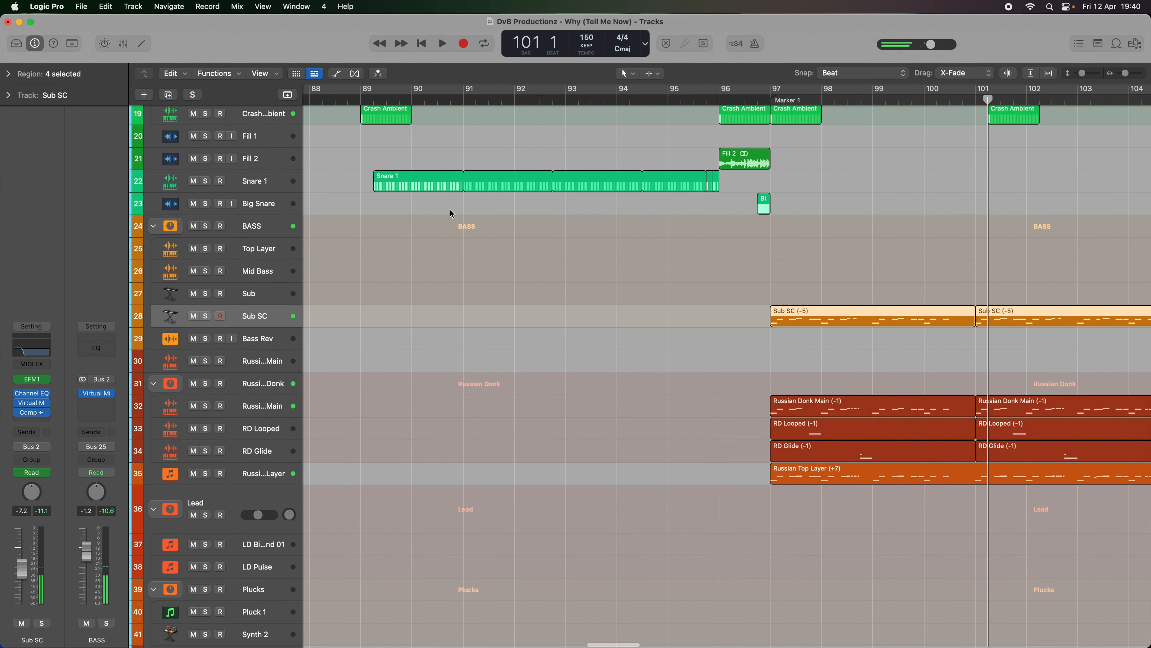
{"action": "scroll", "coordinate": [449, 210], "scroll_direction": "left", "scroll_amount": 20}
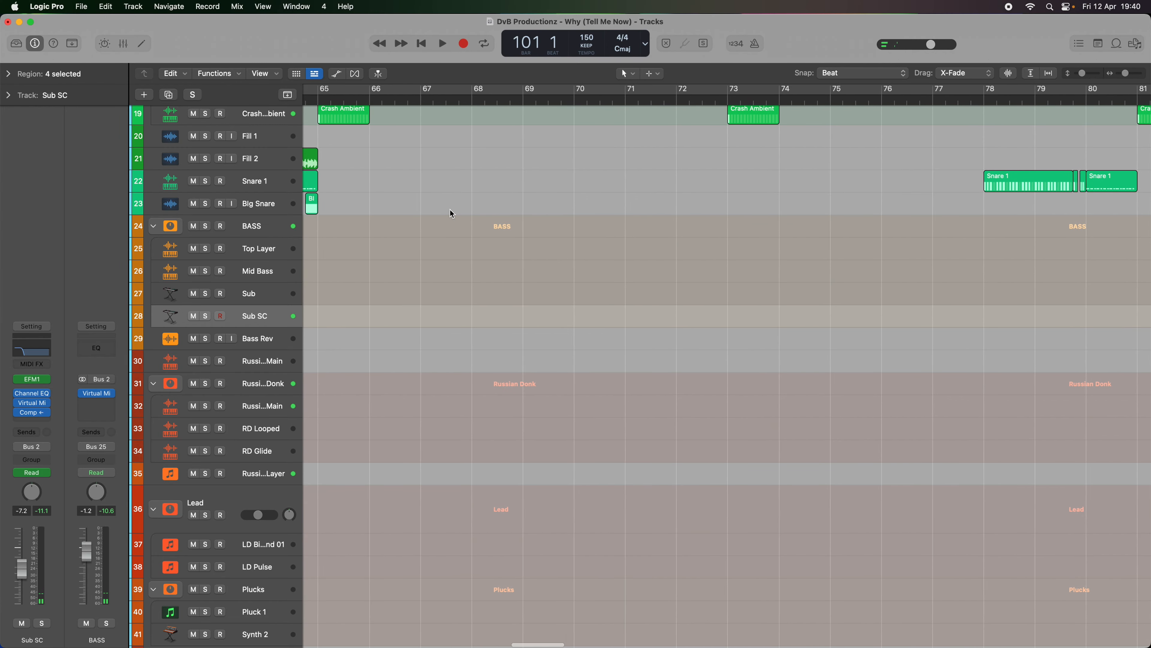
{"action": "scroll", "coordinate": [450, 210], "scroll_direction": "up", "scroll_amount": 1}
{"action": "scroll", "coordinate": [522, 263], "scroll_direction": "right", "scroll_amount": 1}
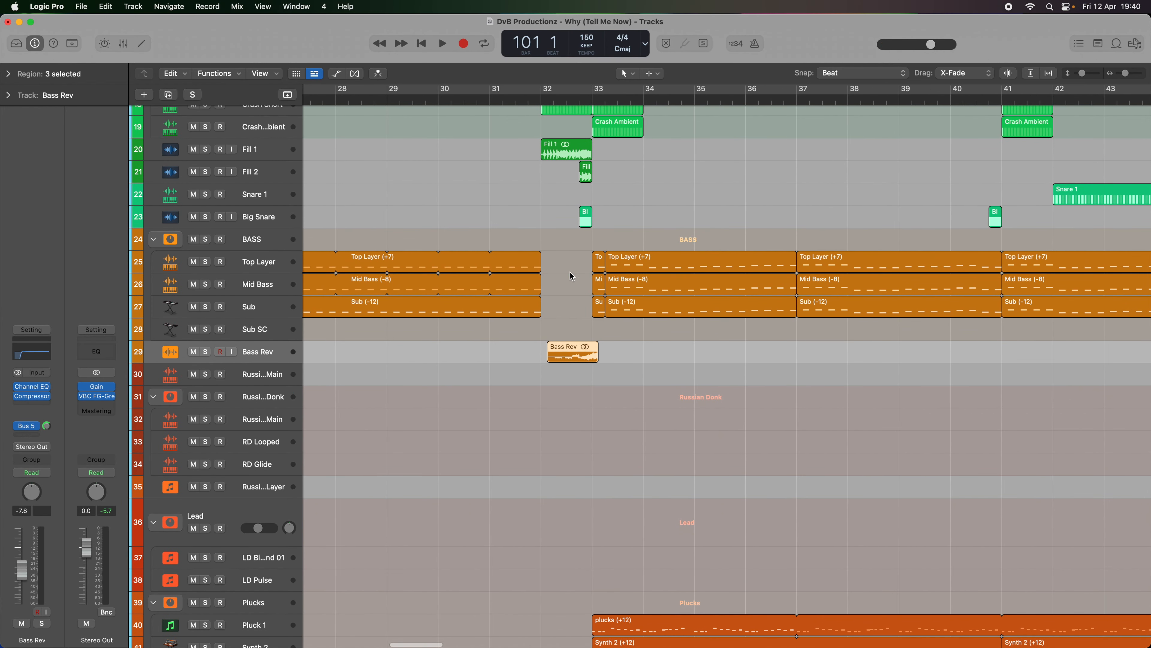
{"action": "left_click", "coordinate": [539, 105]}
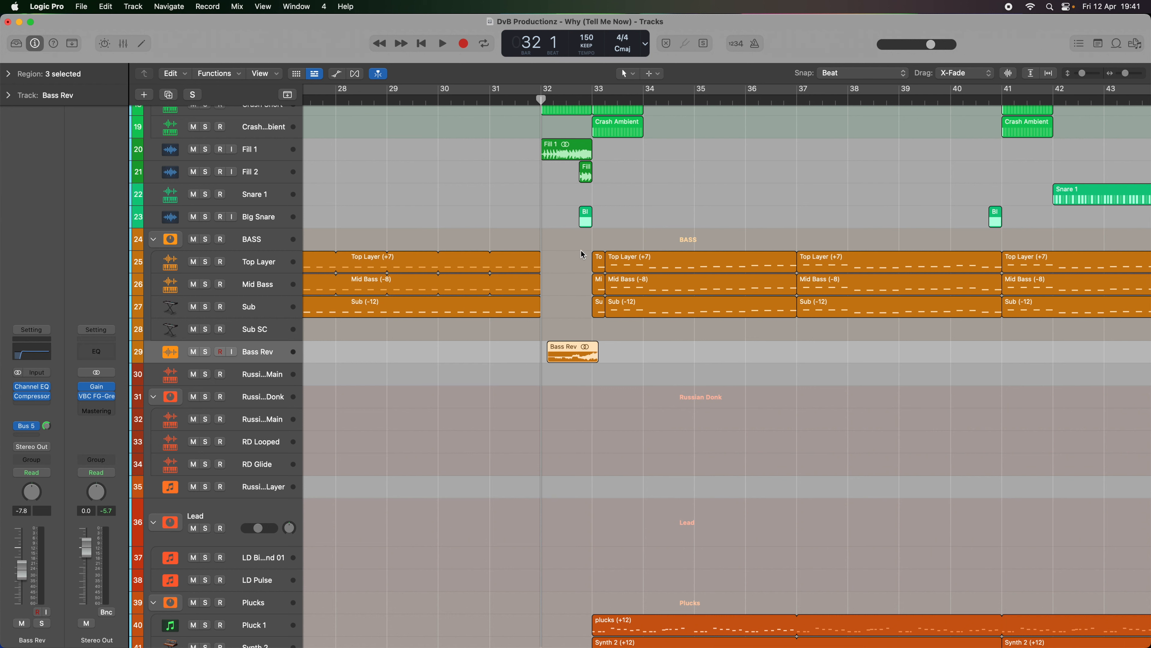
- Select the short Top Layer, Mid Bass and Sub regions at bar 33, and clear the selection
{"action": "left_click_drag", "start_coordinate": [581, 250], "coordinate": [604, 316]}
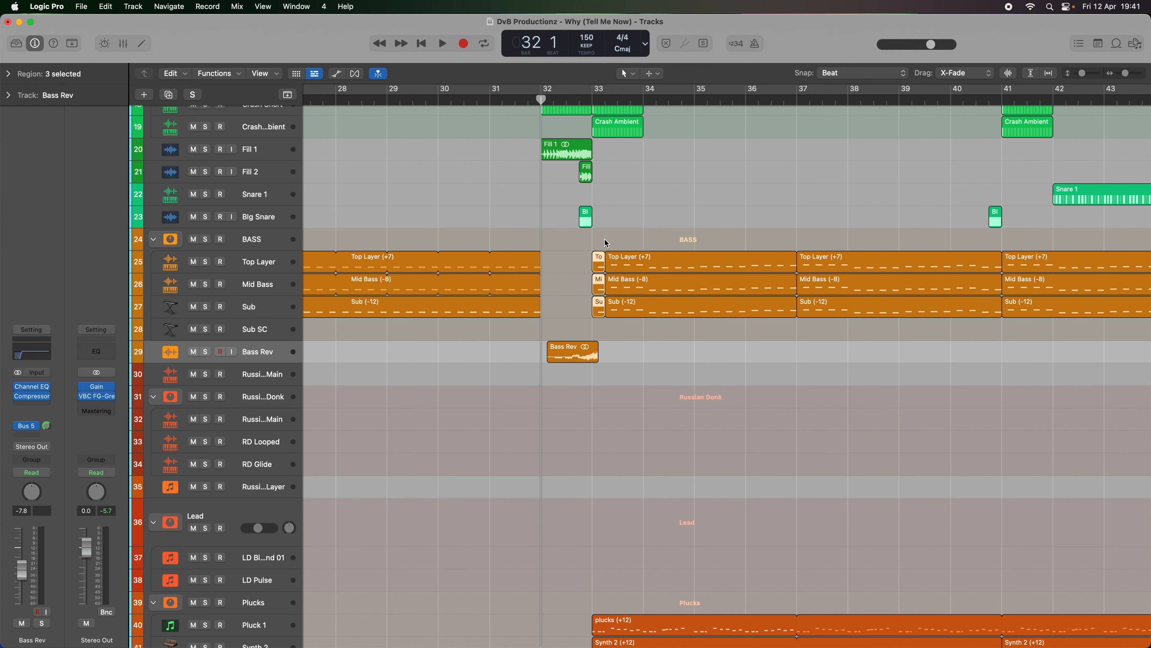
{"action": "left_click_drag", "start_coordinate": [593, 240], "coordinate": [599, 318]}
{"action": "left_click", "coordinate": [636, 354]}
- Solo the Bass Rev track and audition it twice from bar 32, stopping after each pass
{"action": "left_click", "coordinate": [205, 352]}
{"action": "key", "text": "space"}
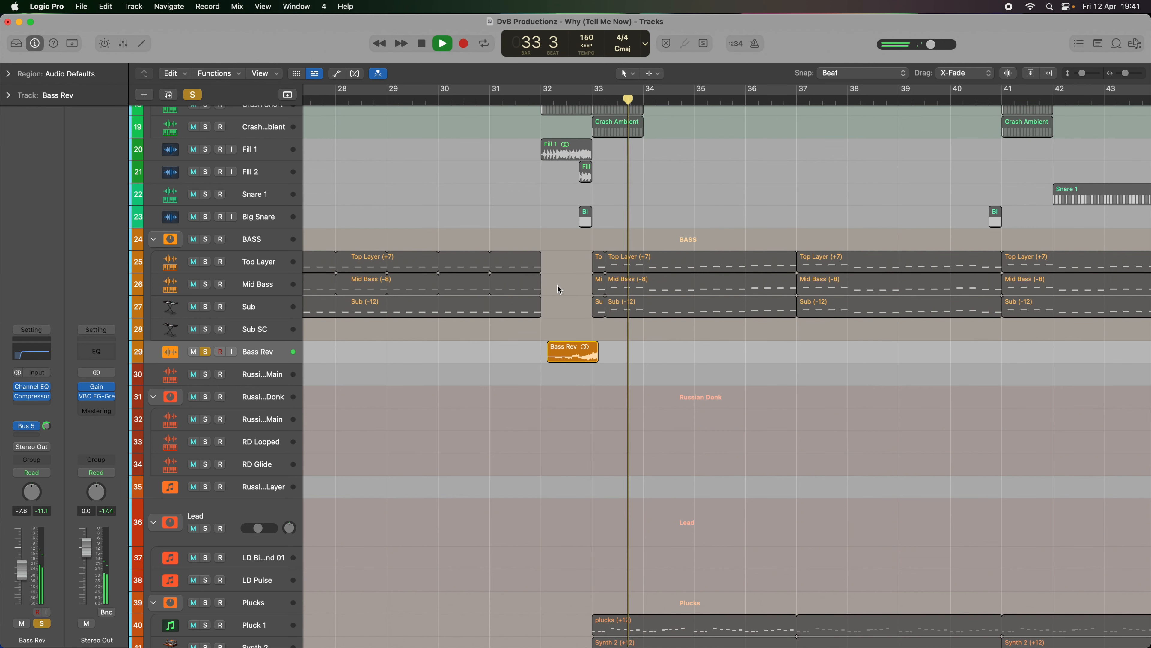
{"action": "key", "text": "space"}
{"action": "left_click", "coordinate": [542, 100]}
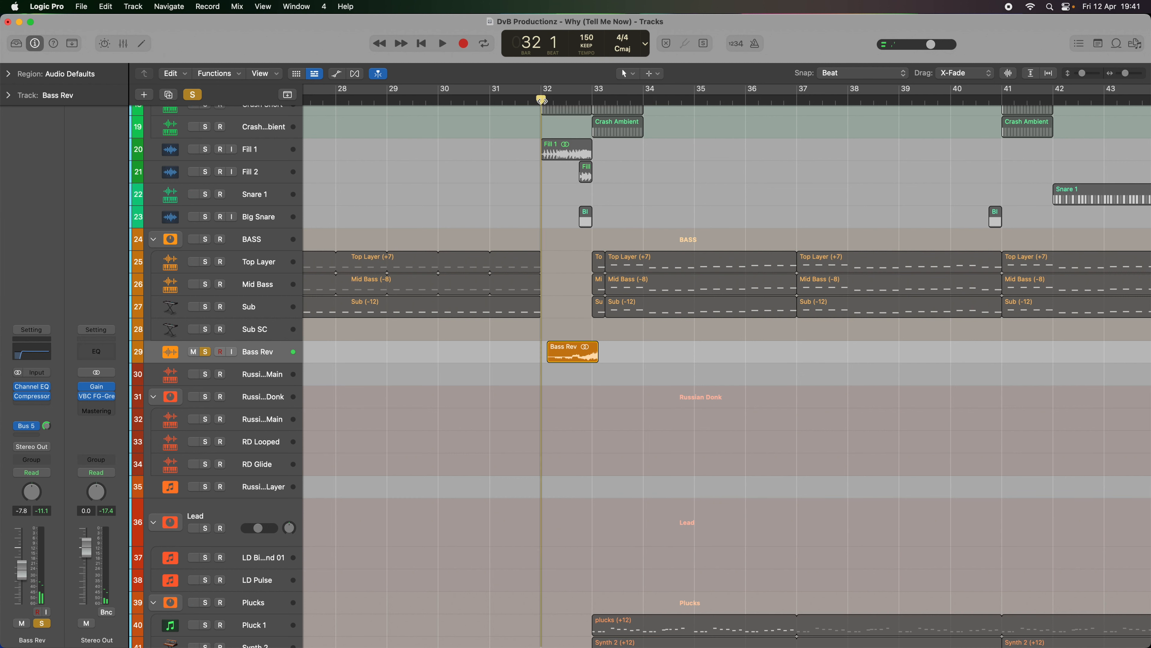
{"action": "key", "text": "space"}
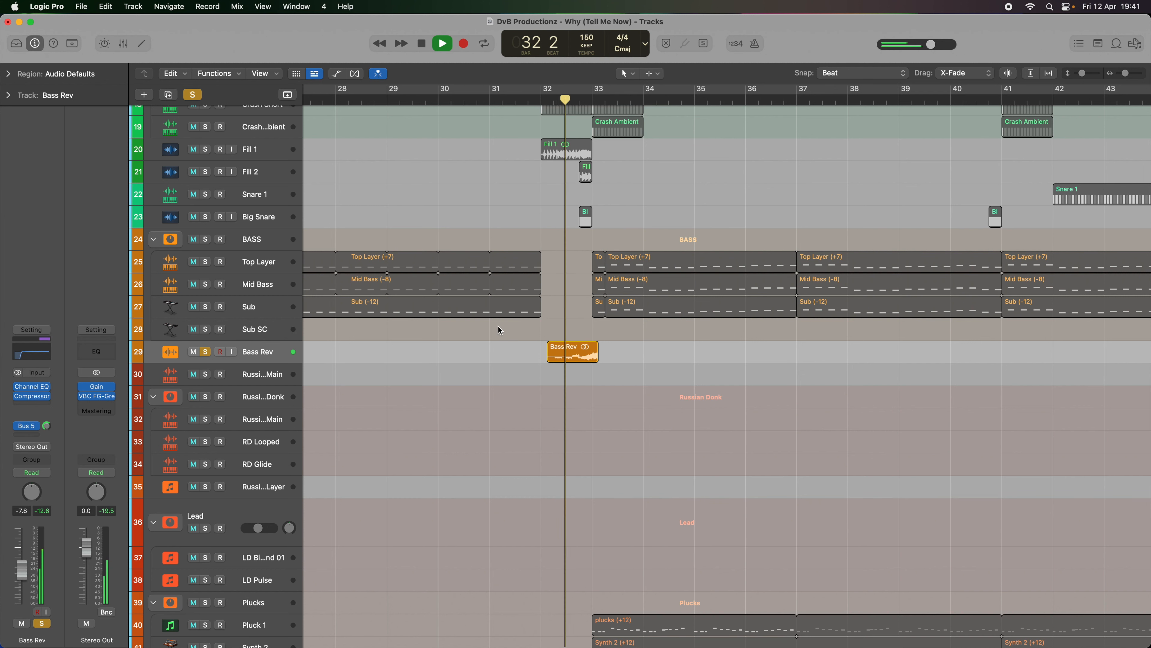
{"action": "key", "text": "space"}
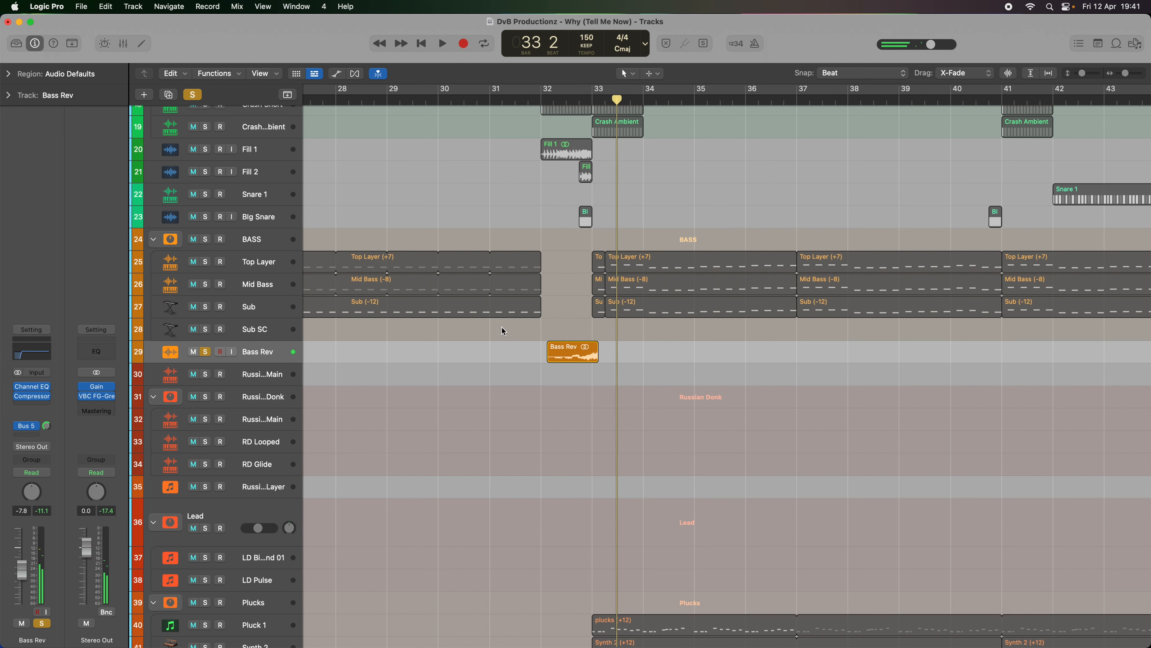
- Solo the BASS group alongside Bass Rev, play them together from bar 32, and stop
{"action": "left_click", "coordinate": [207, 240]}
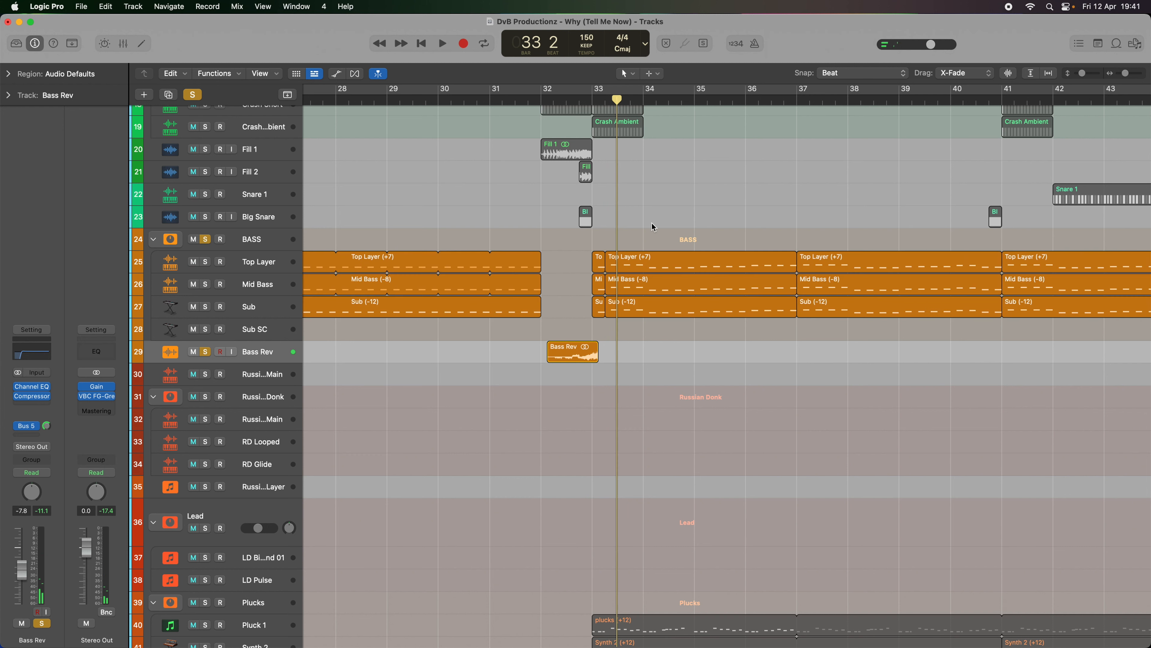
{"action": "left_click", "coordinate": [541, 99]}
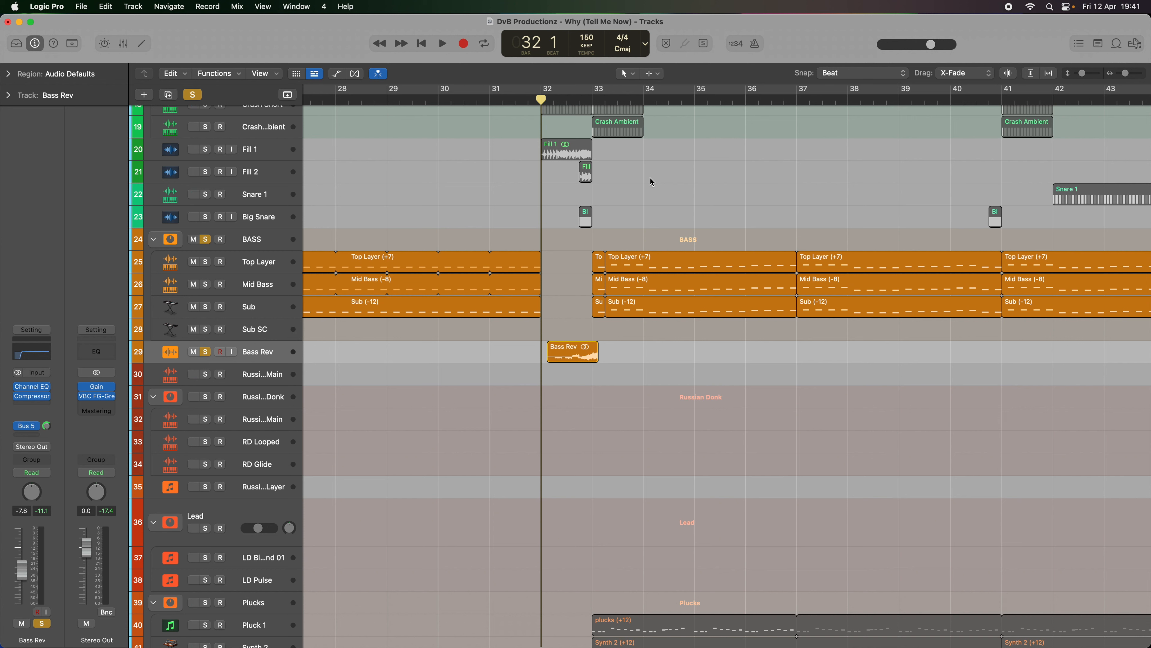
{"action": "key", "text": "space"}
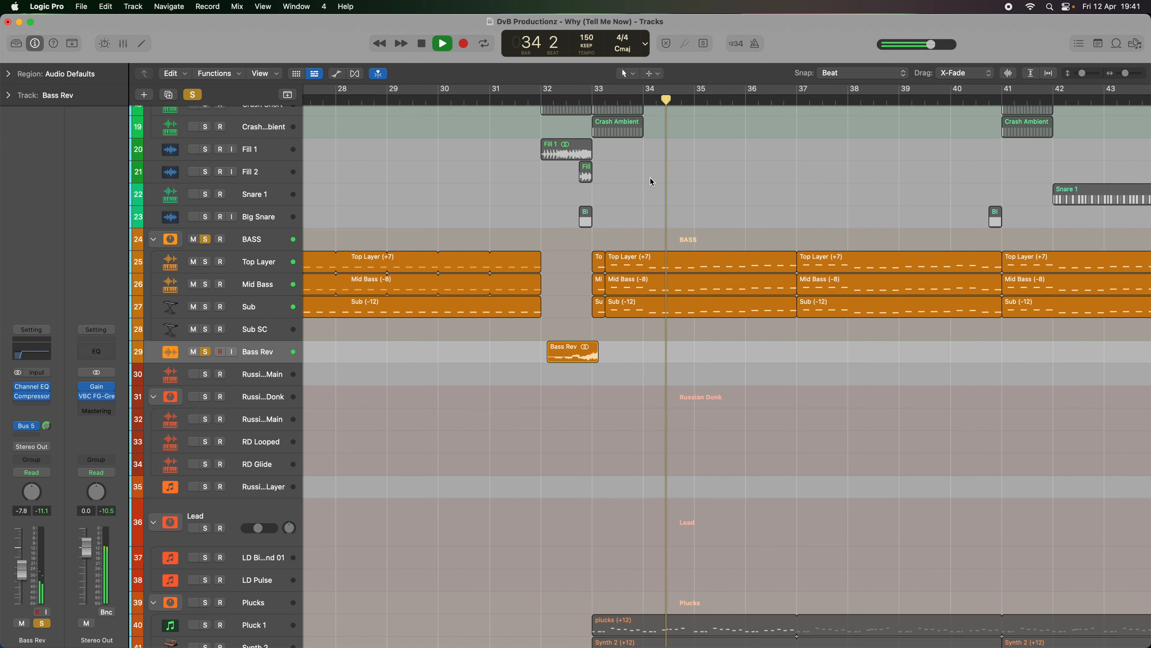
{"action": "key", "text": "space"}
- Remove the solos from Bass Rev and the BASS group, play the full mix from bar 32, and stop
{"action": "key", "text": "Return"}
{"action": "scroll", "coordinate": [651, 177], "scroll_direction": "right", "scroll_amount": 15}
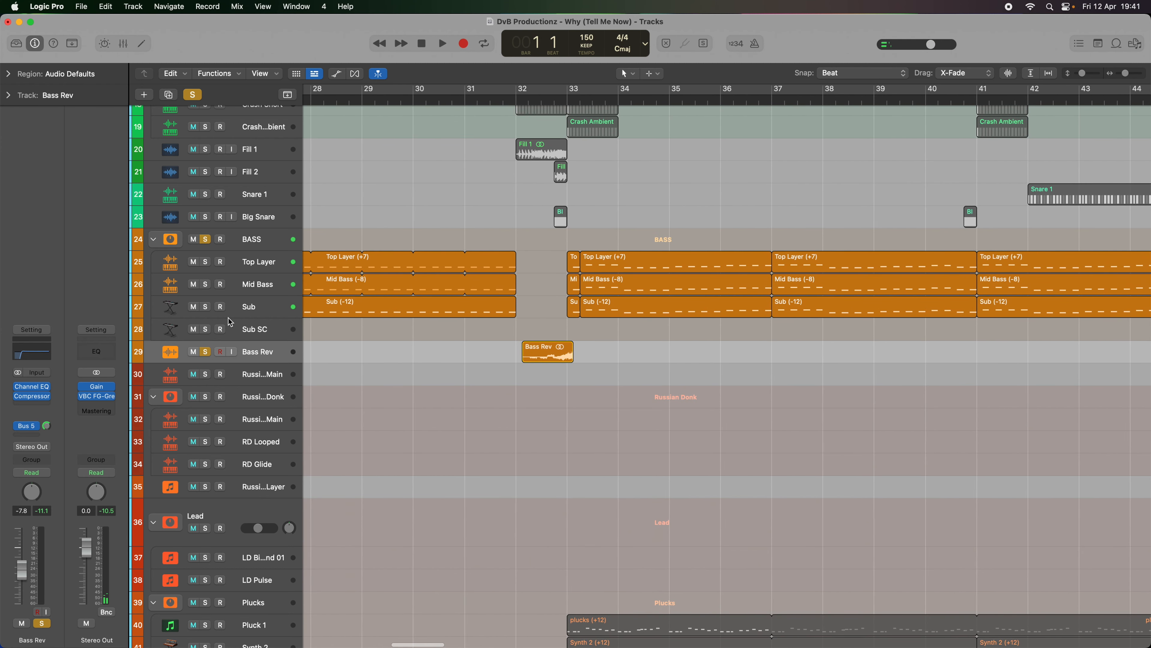
{"action": "left_click", "coordinate": [206, 352]}
{"action": "left_click", "coordinate": [207, 241]}
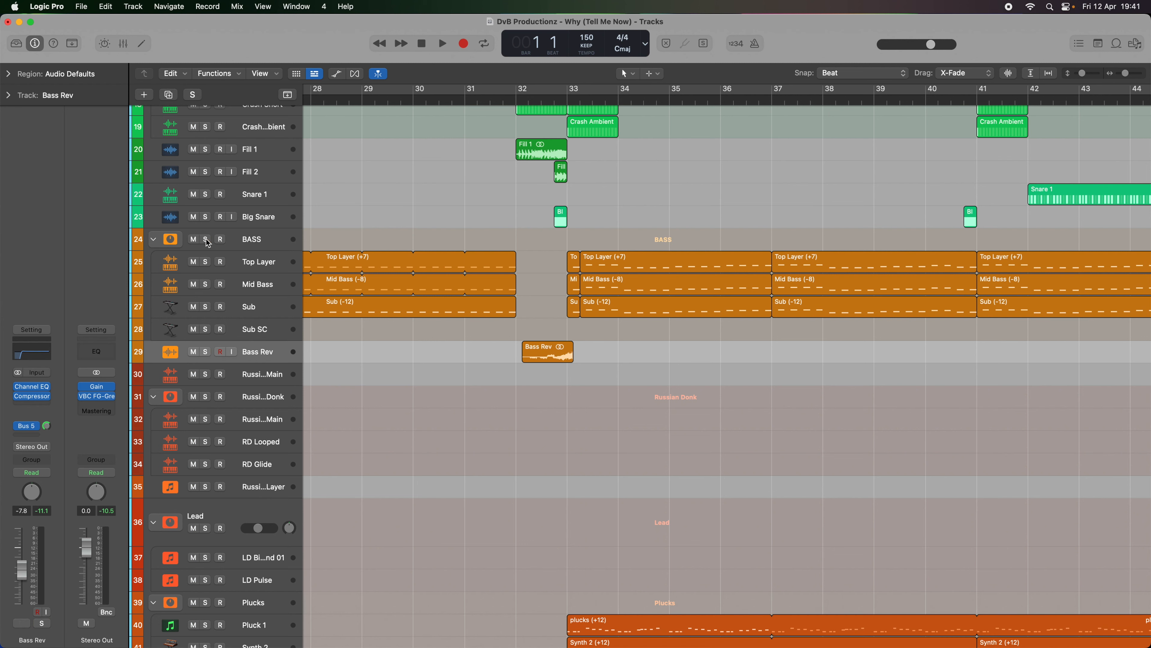
{"action": "left_click", "coordinate": [517, 98]}
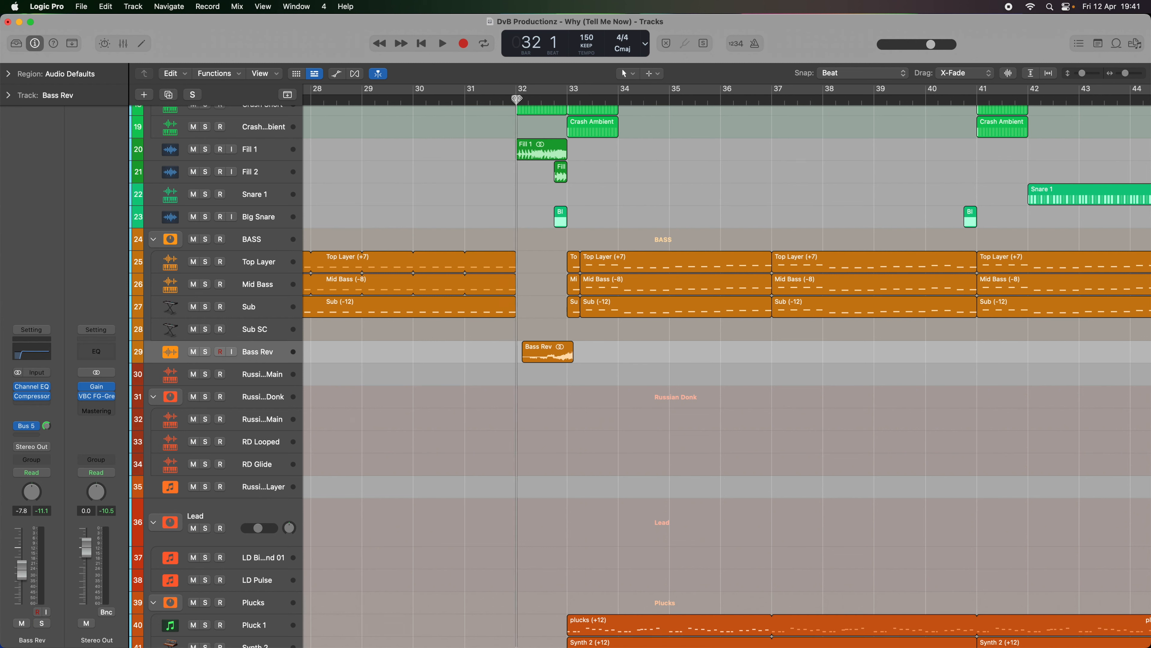
{"action": "key", "text": "space"}
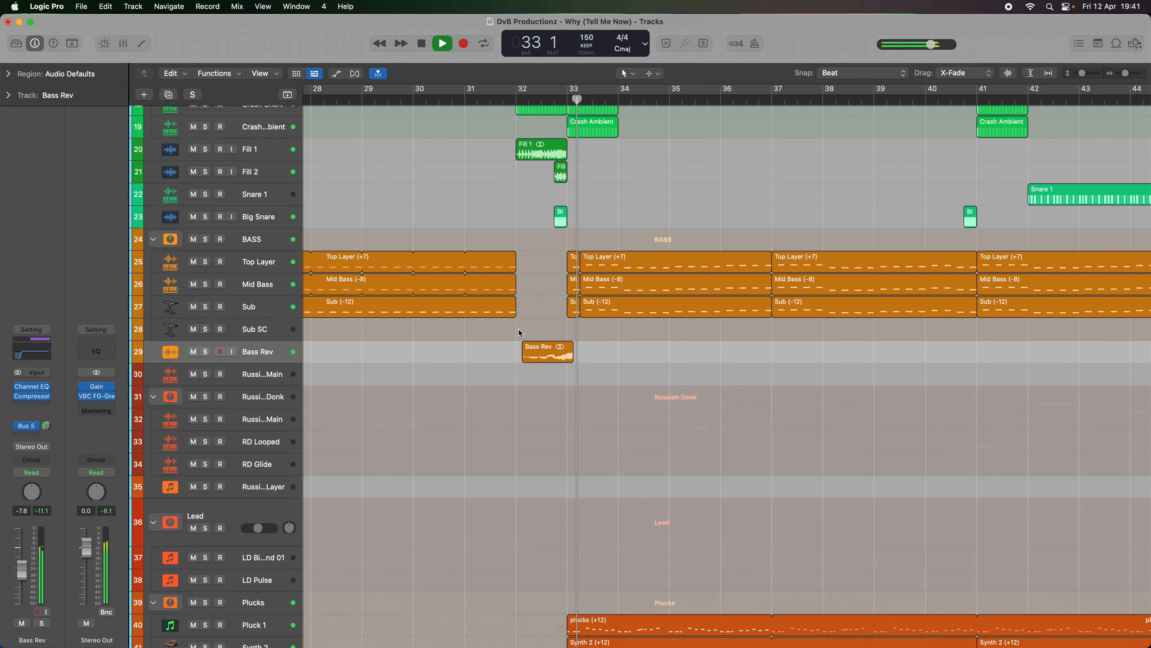
{"action": "key", "text": "space"}
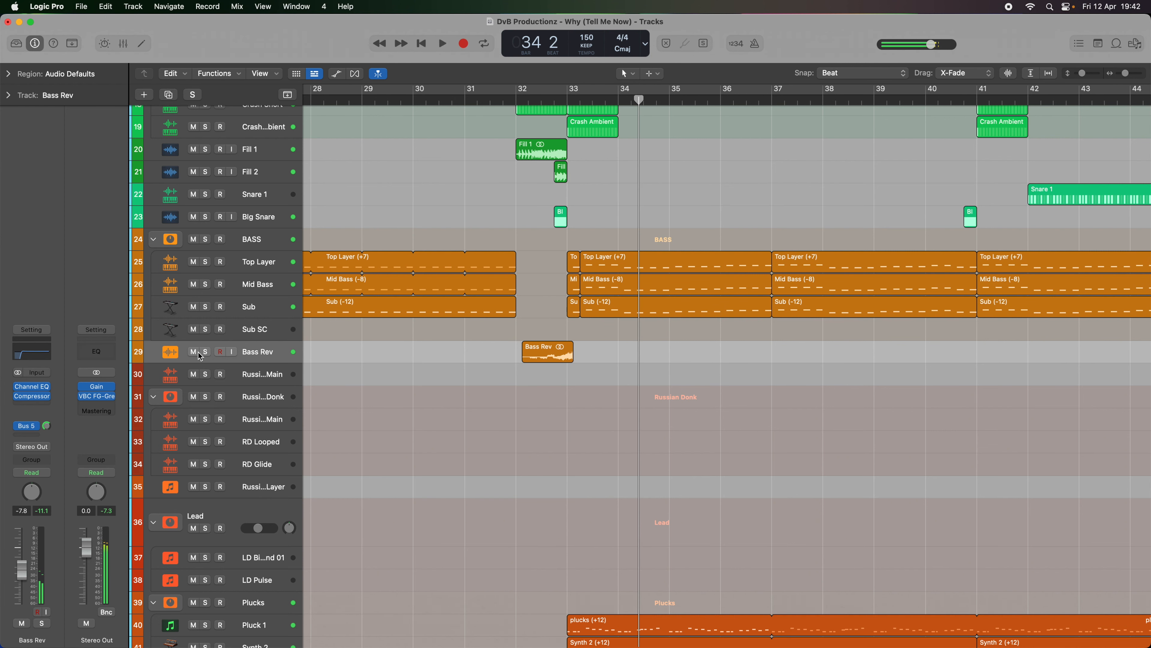
- Compare the full mix from bar 32 with the Bass Rev track muted and unmuted
{"action": "left_click", "coordinate": [193, 352]}
{"action": "left_click", "coordinate": [518, 101]}
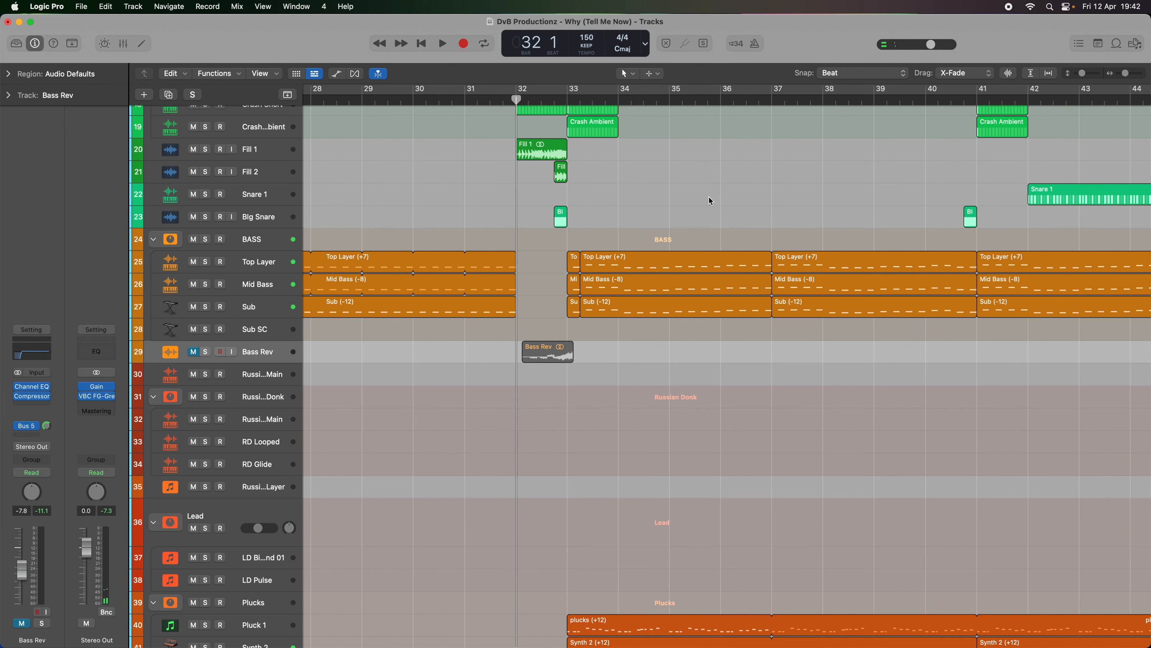
{"action": "key", "text": "space"}
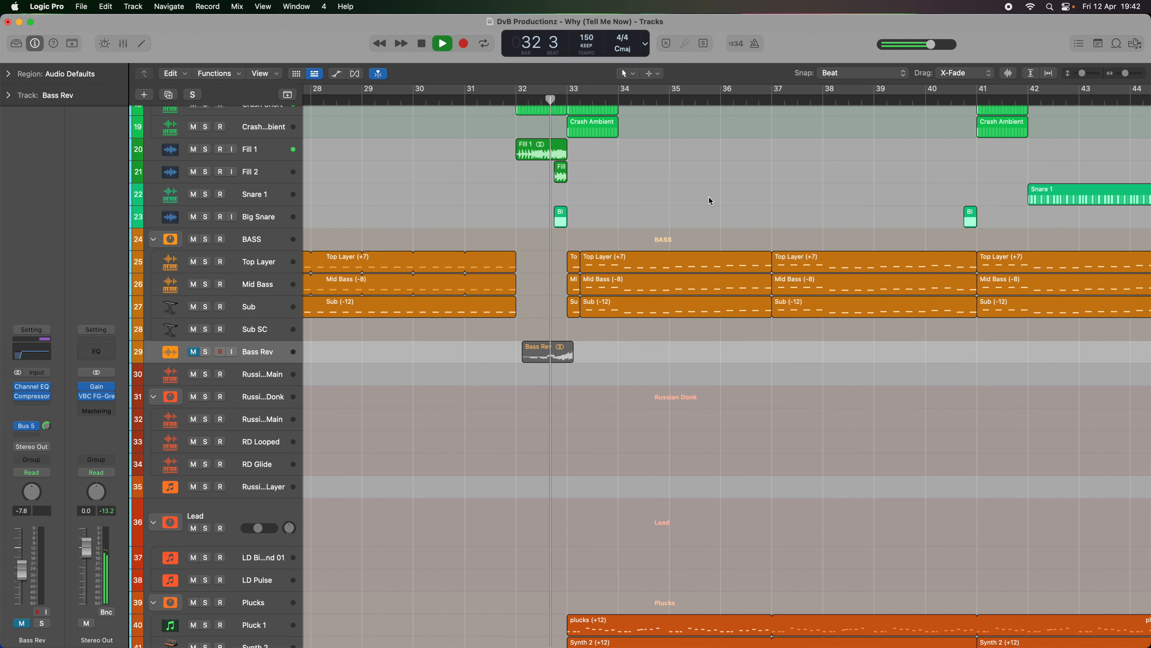
{"action": "key", "text": "space"}
{"action": "left_click", "coordinate": [194, 352]}
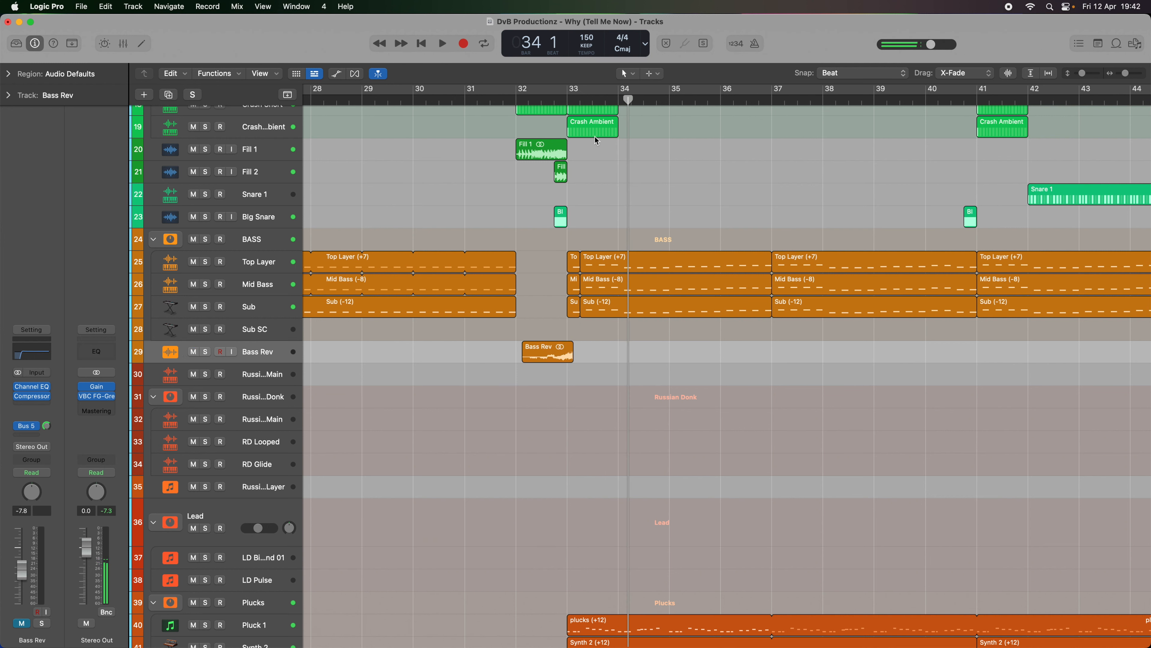
{"action": "key", "text": "space"}
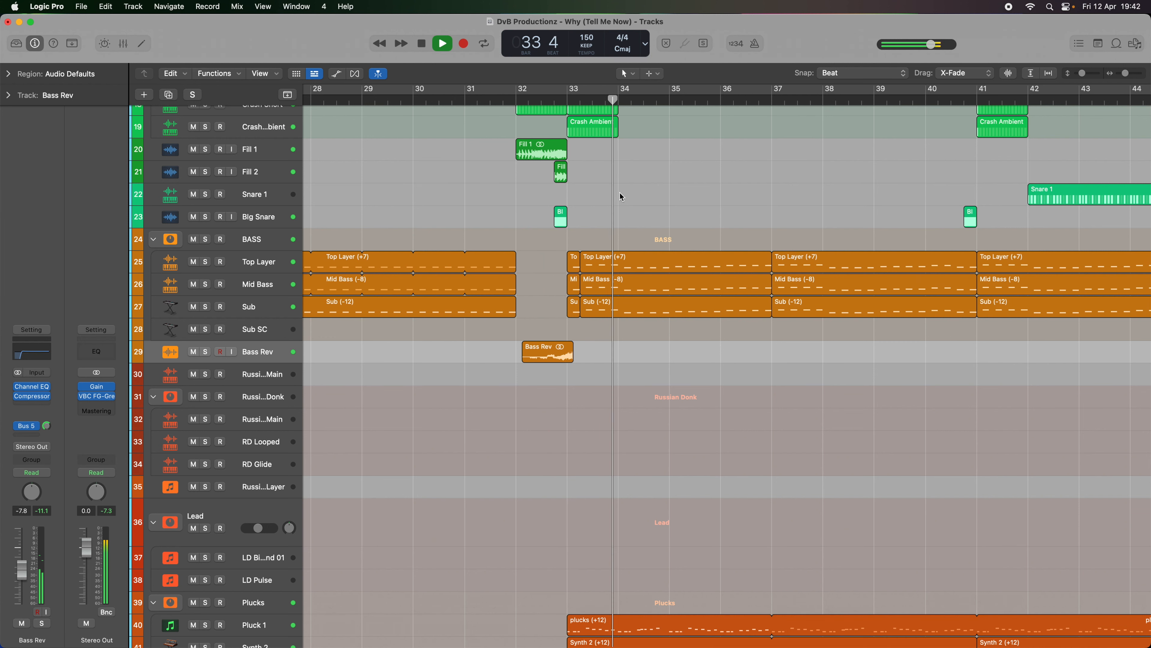
{"action": "key", "text": "space"}
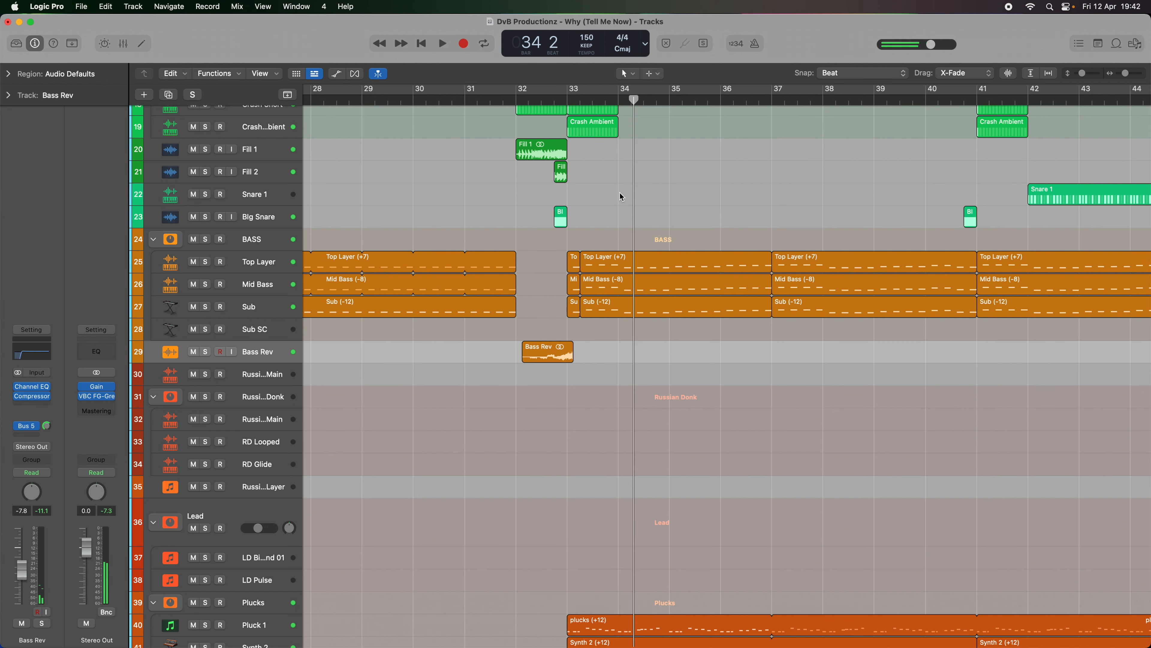
- Select the Bass Rev region and turn off Reverse in its region parameters
{"action": "left_click", "coordinate": [544, 359]}
{"action": "key", "text": "i"}
{"action": "key", "text": "i"}
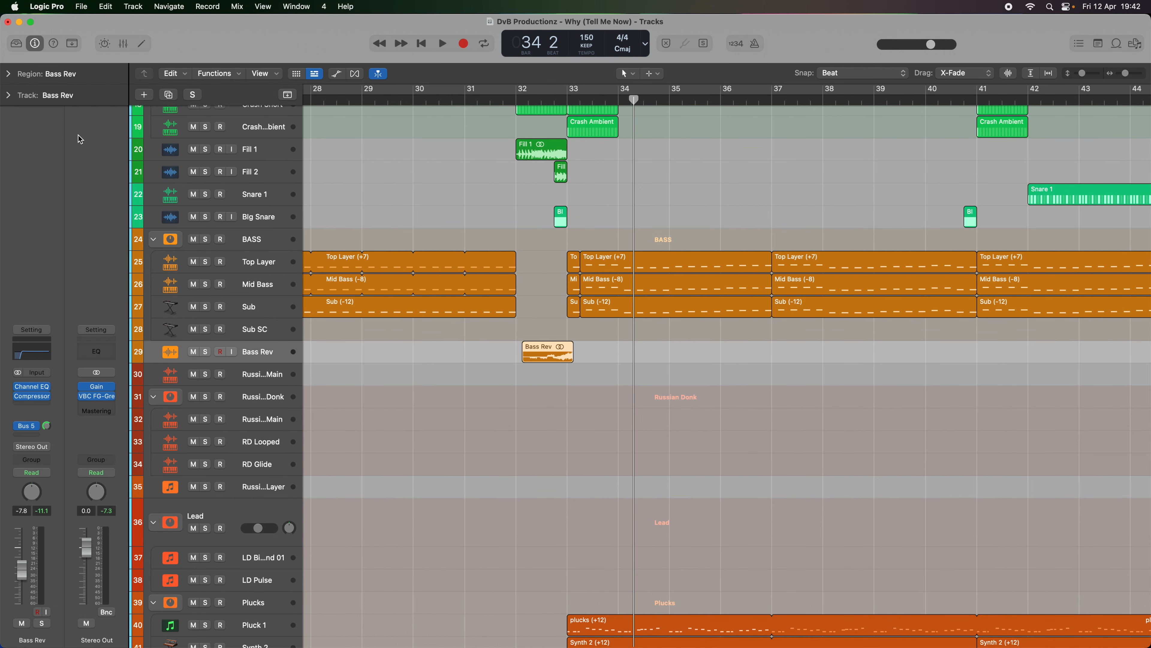
{"action": "left_click", "coordinate": [7, 74]}
{"action": "left_click", "coordinate": [71, 258]}
- Solo the Bass Rev track, play it from bar 32, and replay it from the same bar
{"action": "left_click", "coordinate": [517, 99]}
{"action": "left_click", "coordinate": [206, 352]}
{"action": "key", "text": "space"}
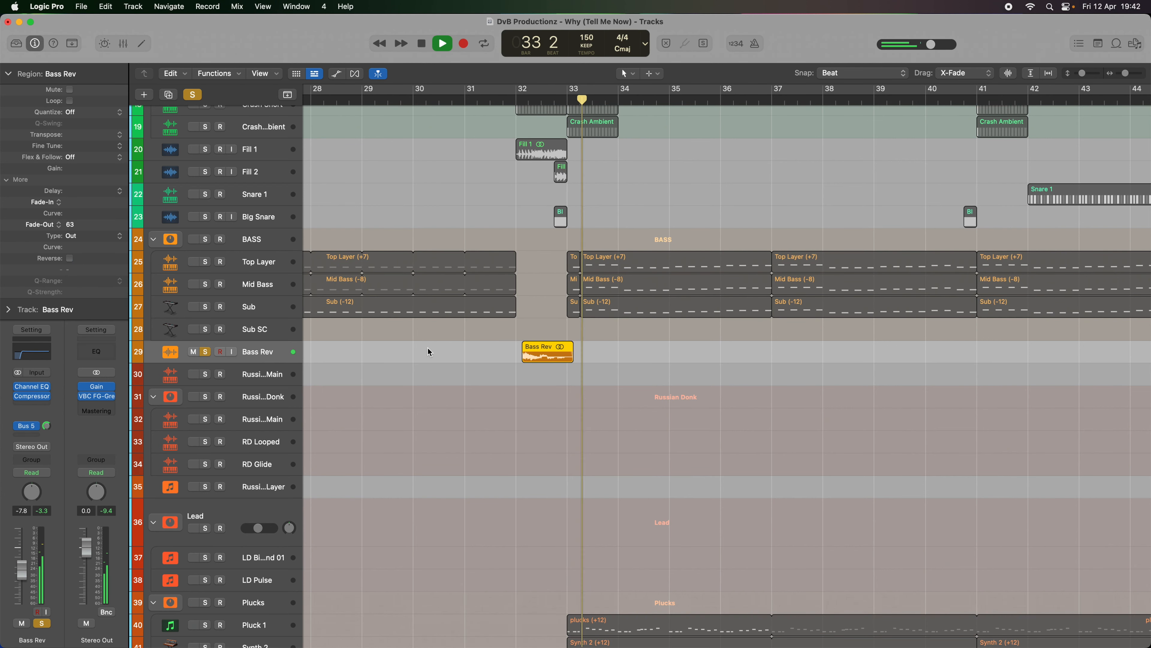
{"action": "key", "text": "space"}
{"action": "left_click", "coordinate": [515, 99]}
{"action": "key", "text": "space"}
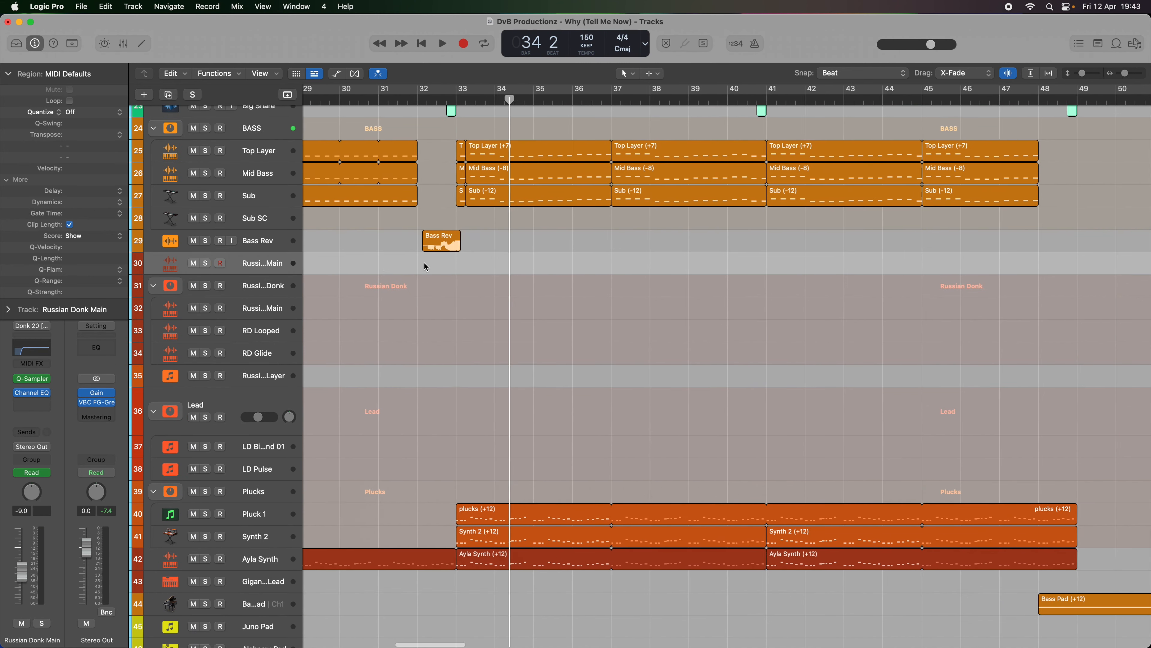
- Mute the Sub SC track and play the Russian Donk section from bar 97 without it
{"action": "scroll", "coordinate": [425, 263], "scroll_direction": "right", "scroll_amount": 5}
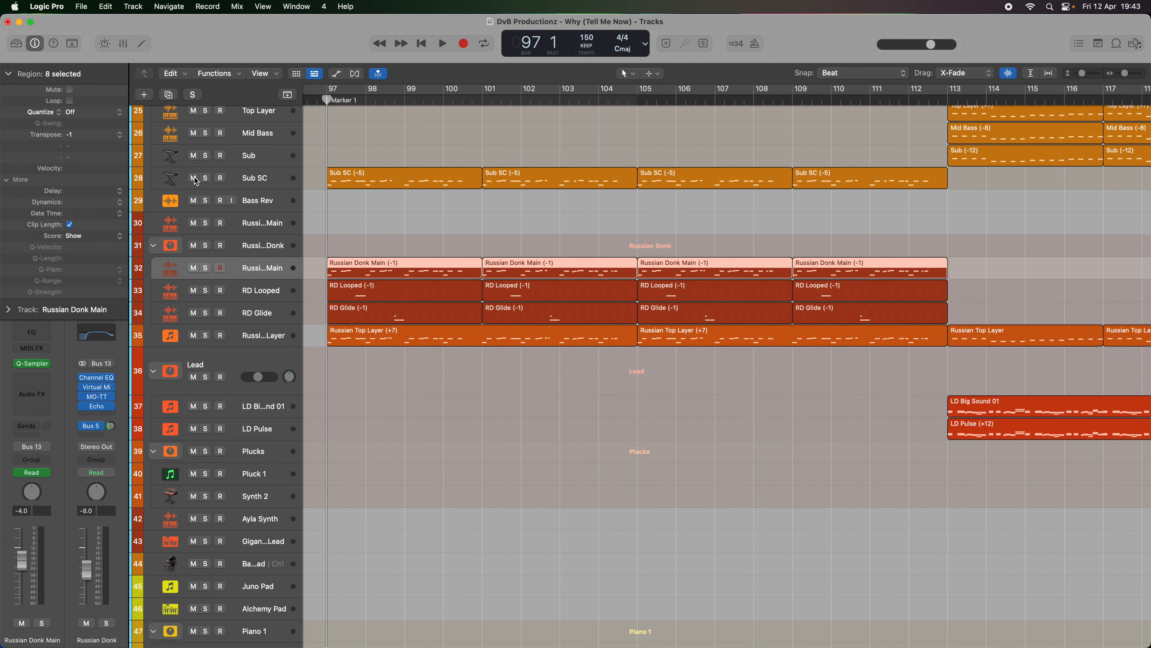
{"action": "left_click", "coordinate": [193, 178]}
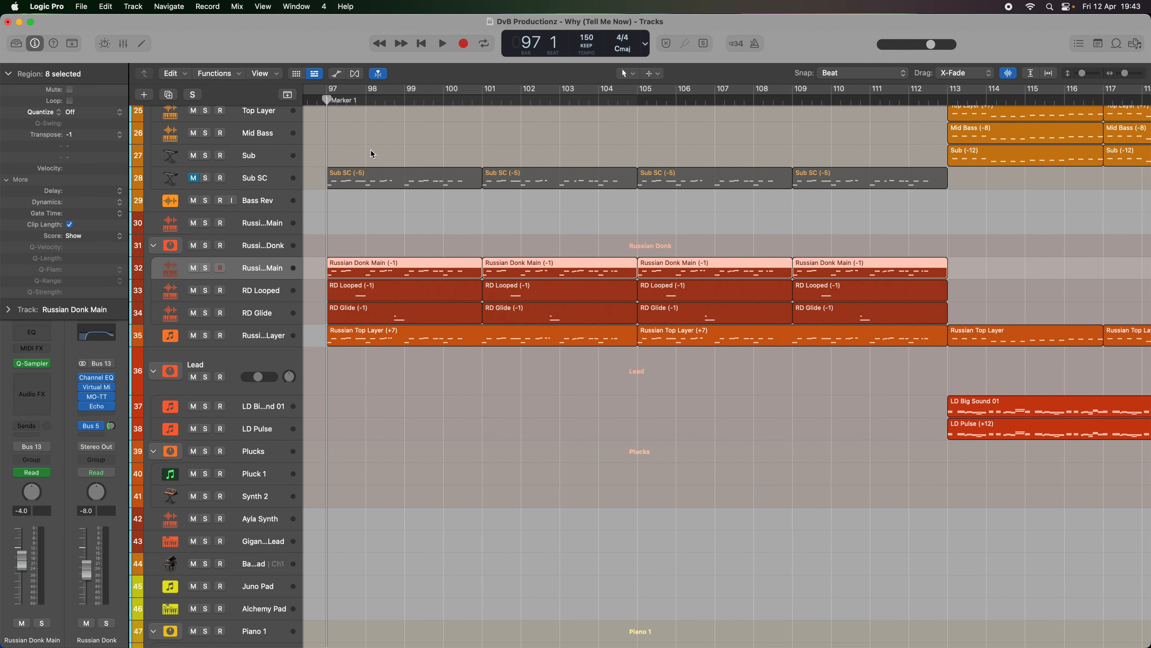
{"action": "key", "text": "space"}
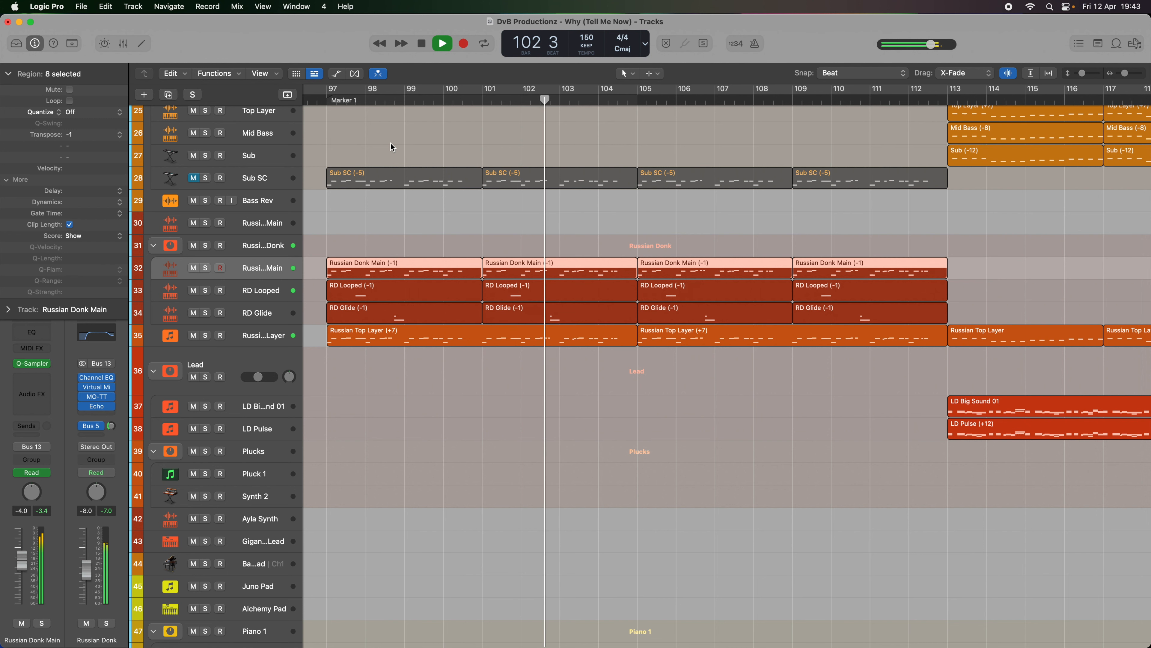
- Stop playback and mute the Russian Top Layer and RD Glide tracks
{"action": "key", "text": "space"}
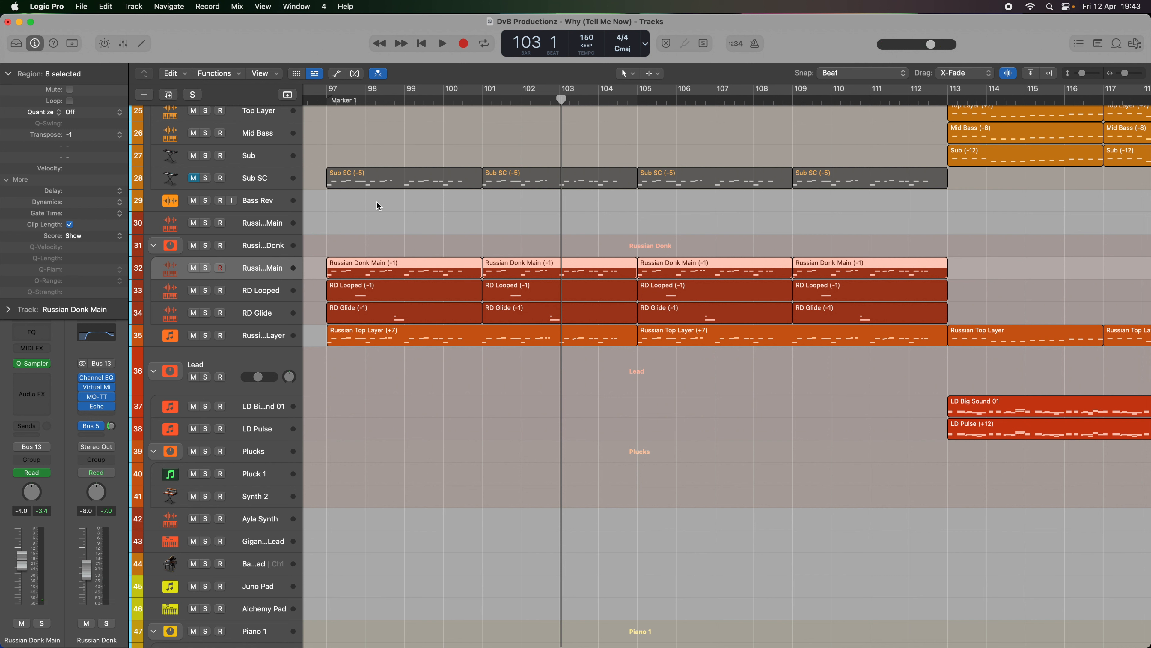
{"action": "left_click", "coordinate": [194, 336]}
{"action": "left_click", "coordinate": [194, 313]}
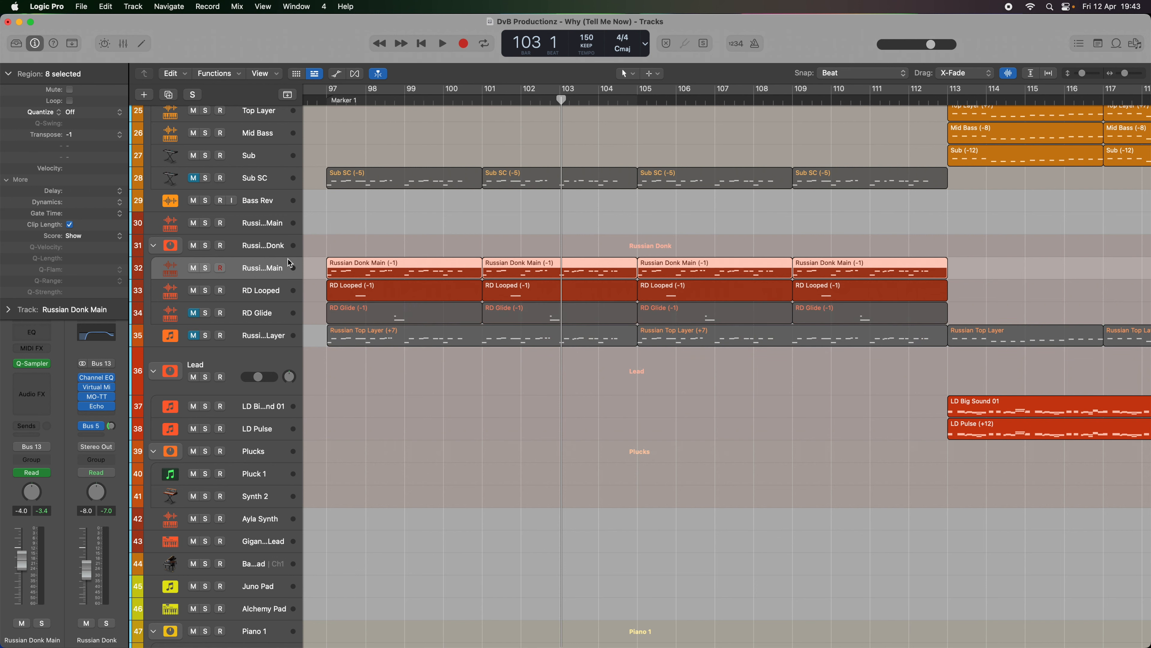
- Solo the Mid Bass track and play a short passage from bar 113
{"action": "scroll", "coordinate": [364, 262], "scroll_direction": "up", "scroll_amount": 6}
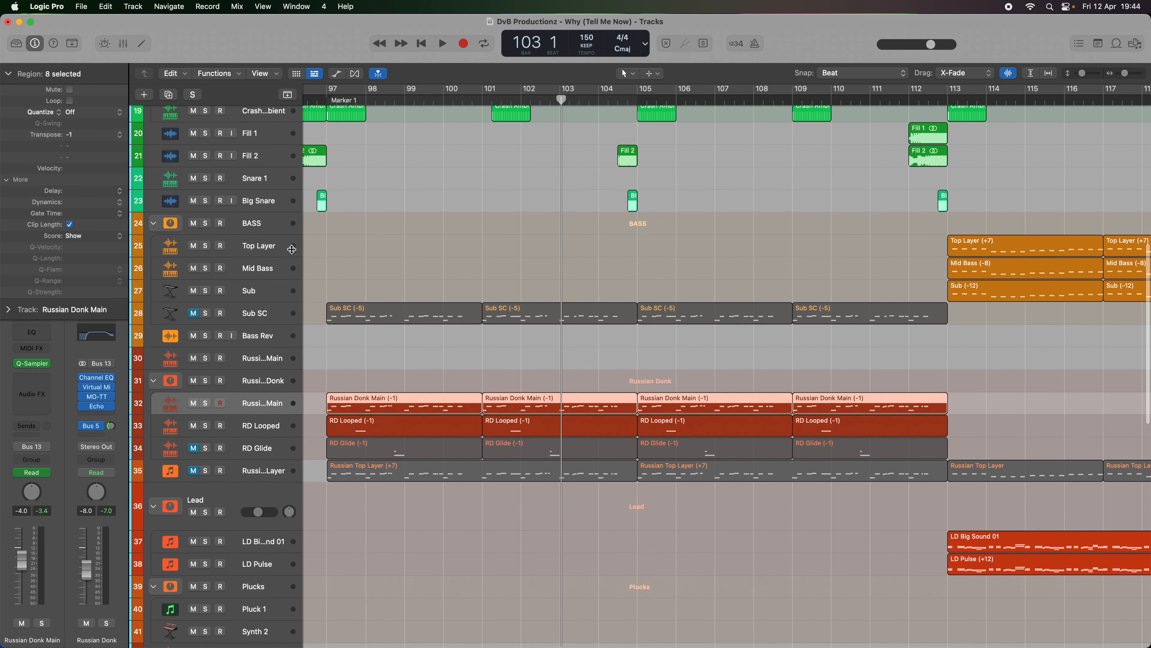
{"action": "left_click", "coordinate": [284, 270]}
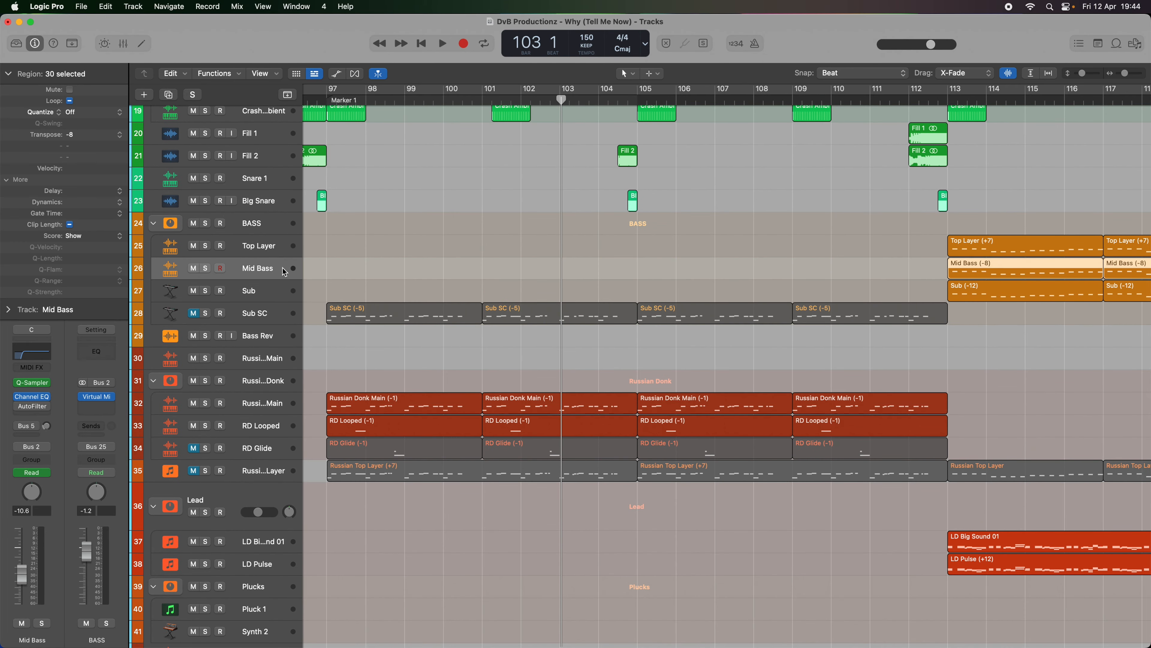
{"action": "left_click", "coordinate": [949, 99]}
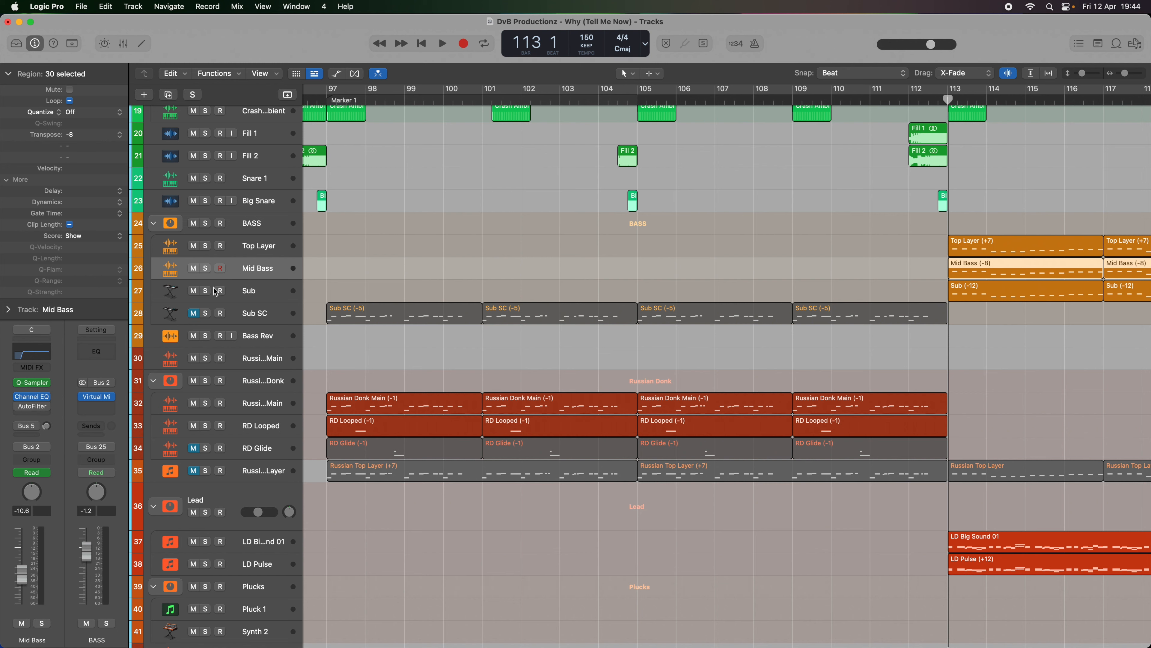
{"action": "left_click", "coordinate": [205, 268]}
{"action": "key", "text": "space"}
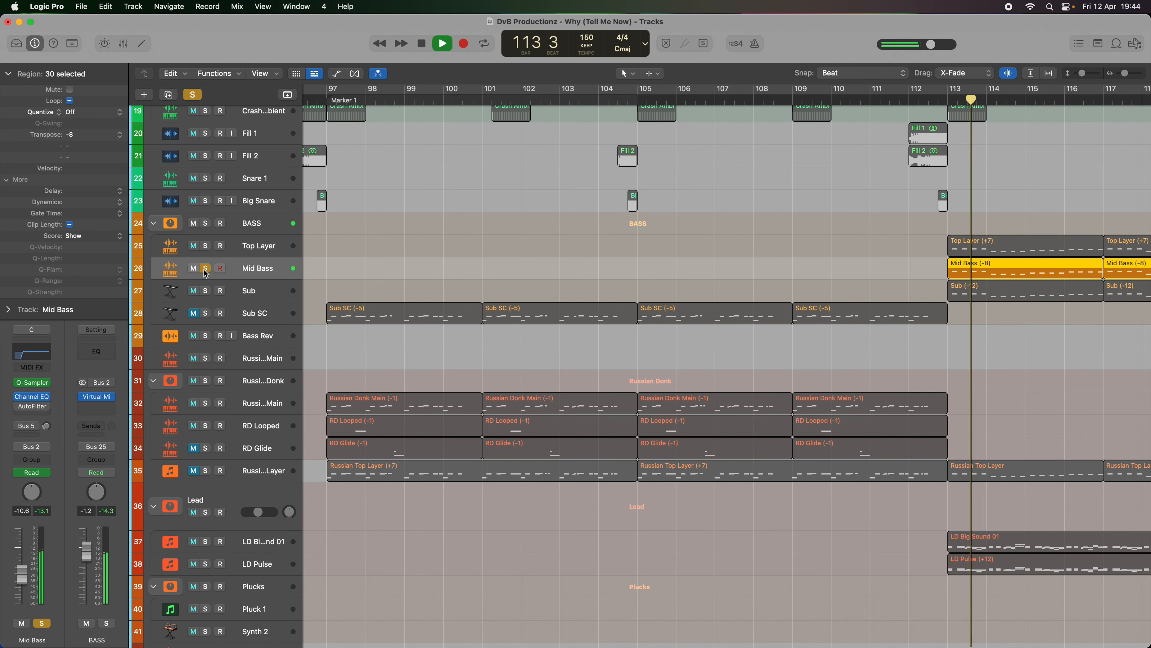
{"action": "key", "text": "space"}
- Switch the solo from Mid Bass to Russian Donk Main and play a short passage from bar 97
{"action": "left_click", "coordinate": [206, 268]}
{"action": "left_click", "coordinate": [206, 402]}
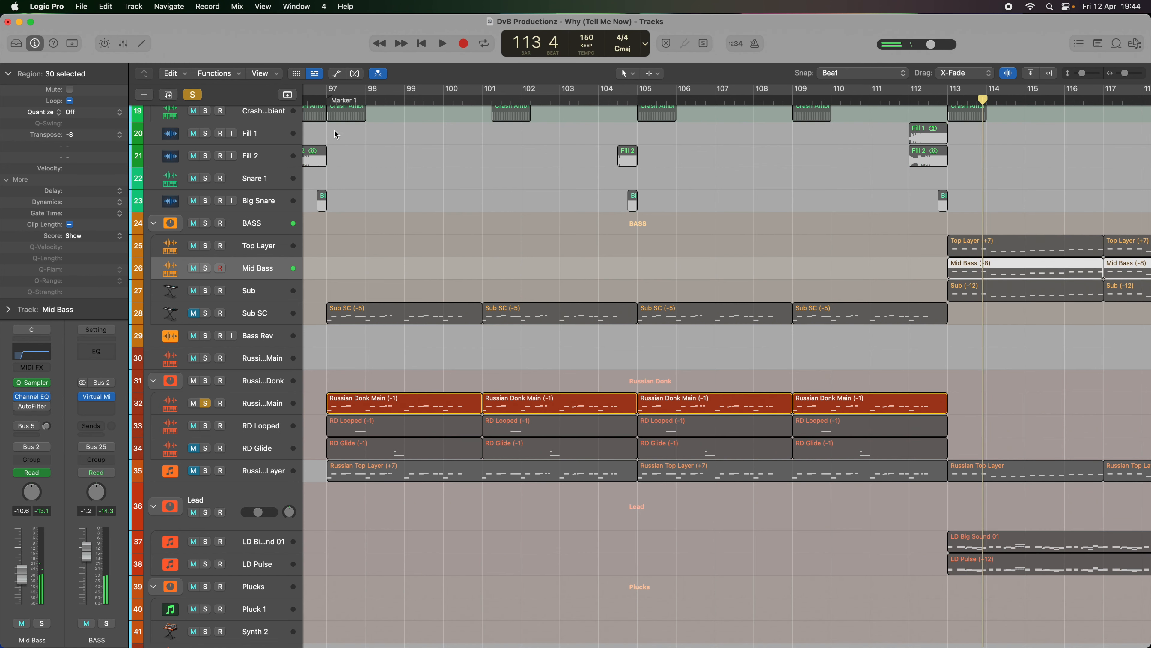
{"action": "left_click", "coordinate": [330, 100]}
{"action": "key", "text": "space"}
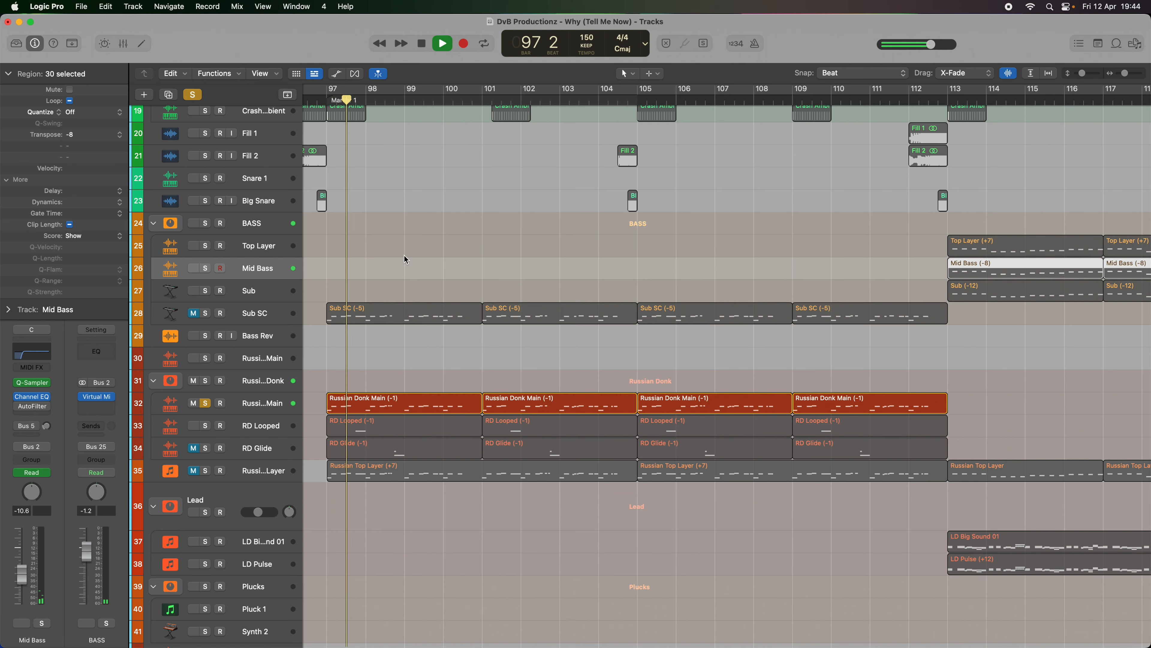
{"action": "scroll", "coordinate": [405, 256], "scroll_direction": "down", "scroll_amount": 3}
{"action": "key", "text": "space"}
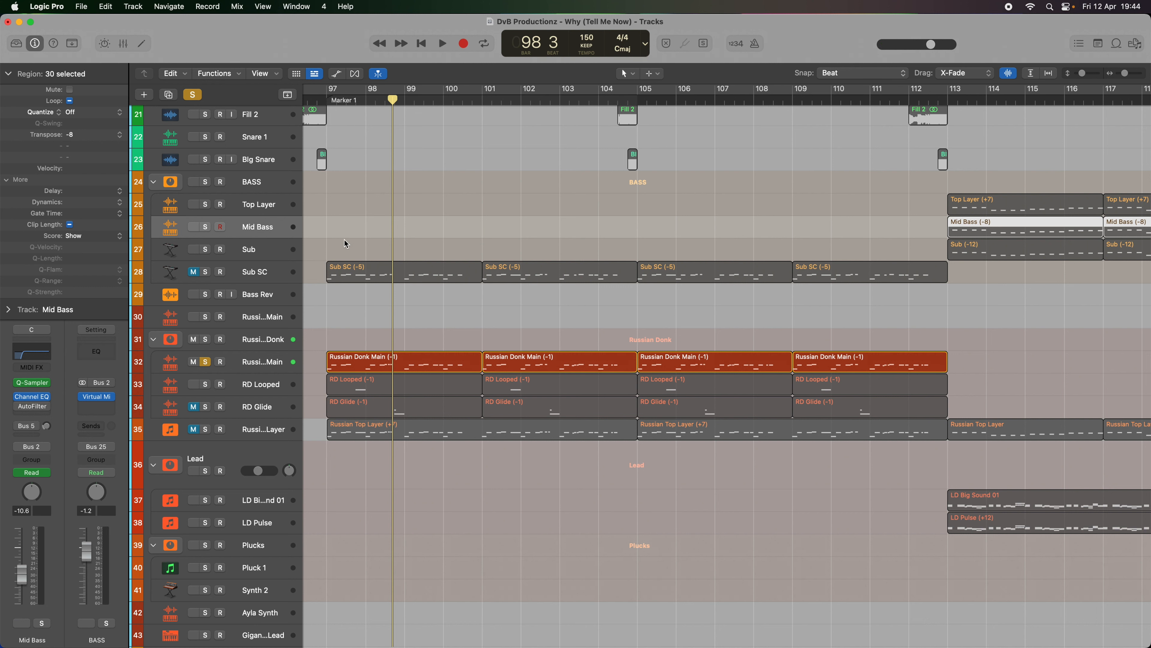
- Show the Russian Donk stack's channel strip, and open the first two Russian Donk Main regions in the Piano Roll at bar 97
{"action": "left_click", "coordinate": [256, 343]}
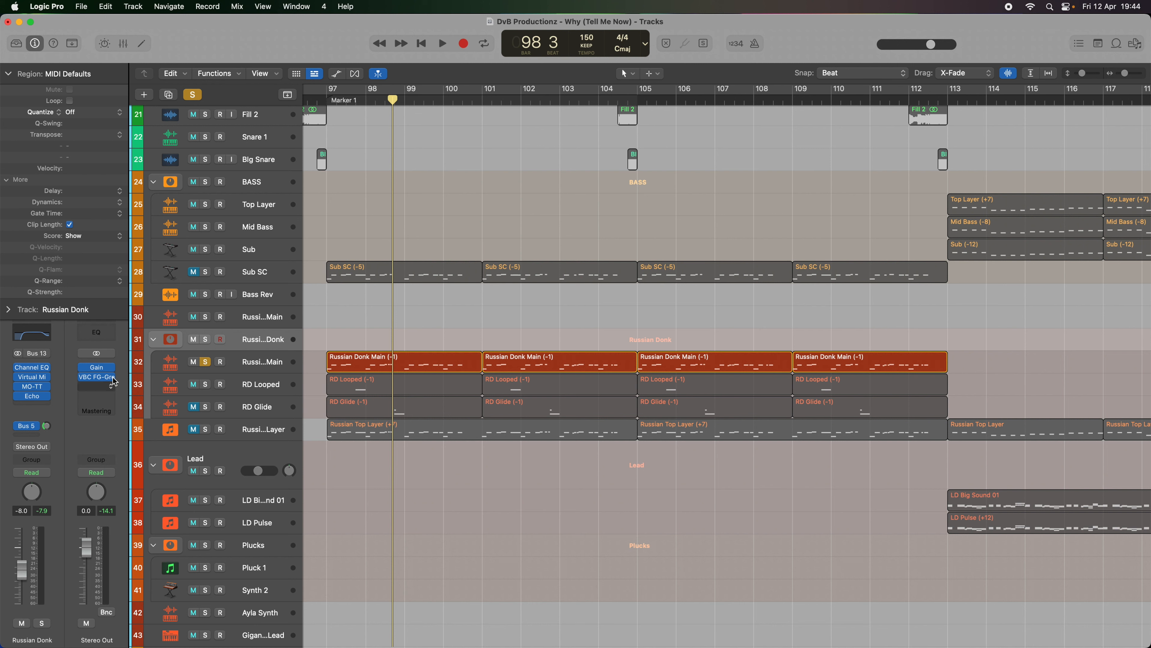
{"action": "left_click", "coordinate": [253, 367]}
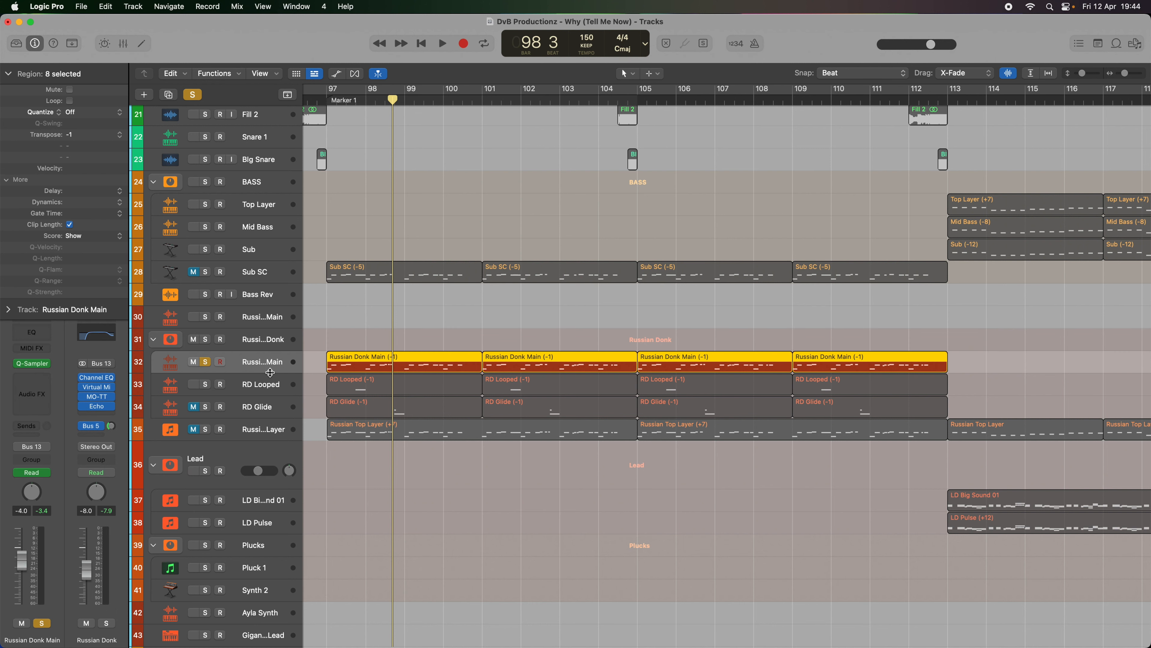
{"action": "left_click", "coordinate": [327, 99]}
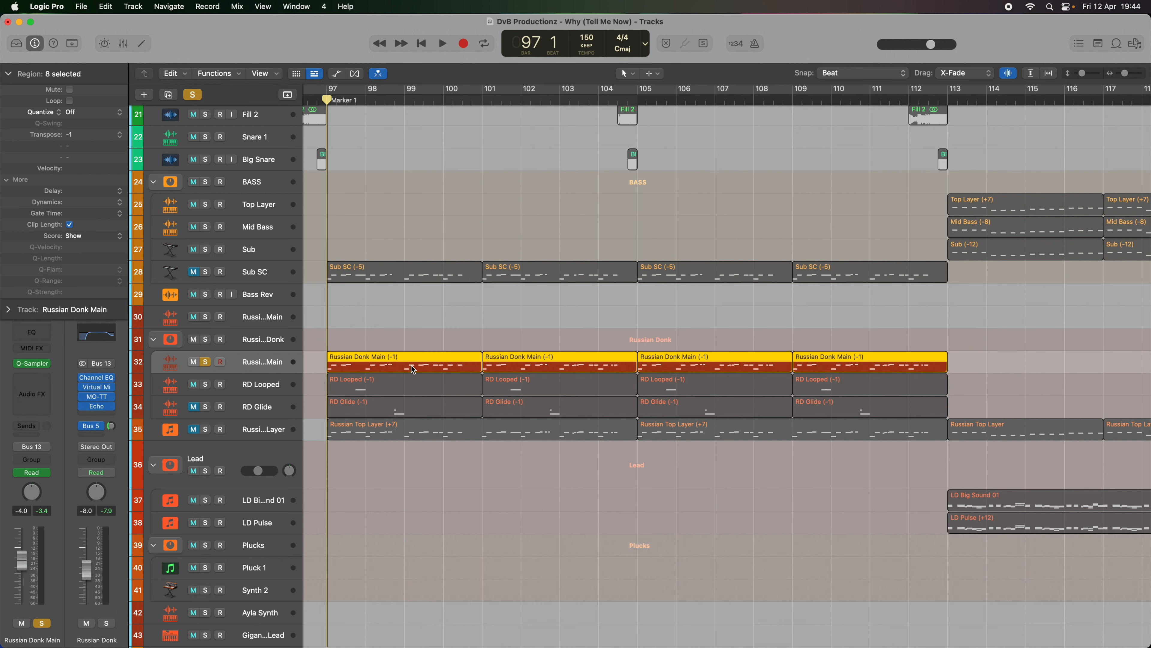
{"action": "left_click_drag", "start_coordinate": [535, 332], "coordinate": [472, 369]}
{"action": "key", "text": "e"}
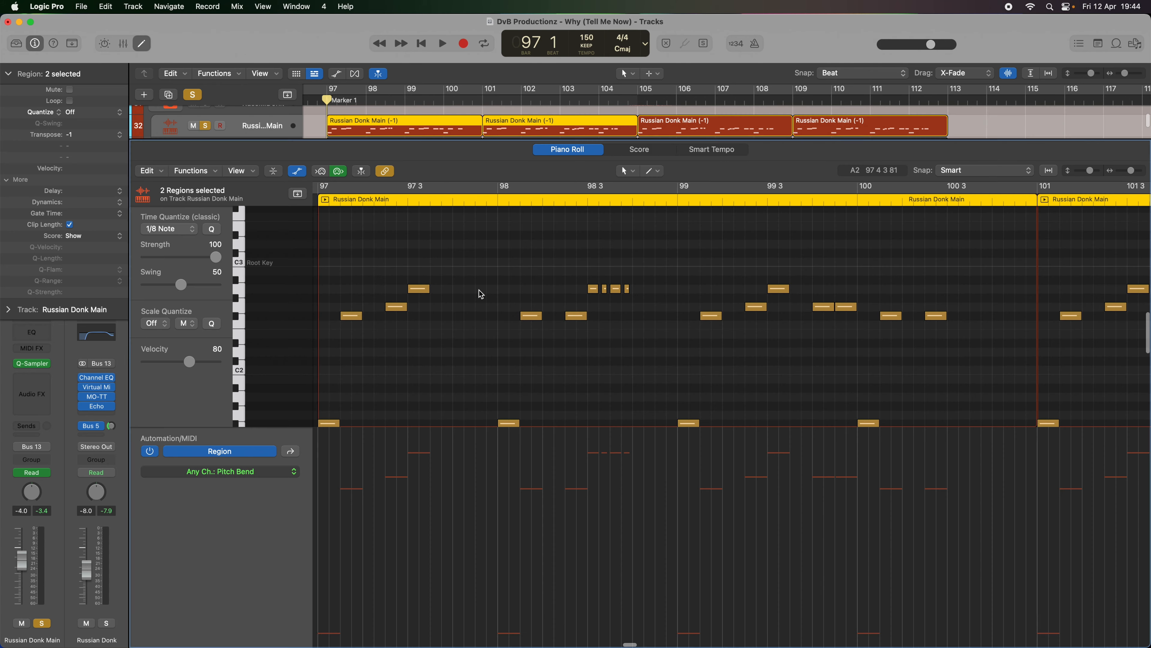
- Play the soloed Russian Donk Main from bar 97 while following its notes through bar 104, and close the Piano Roll
{"action": "key", "text": "space"}
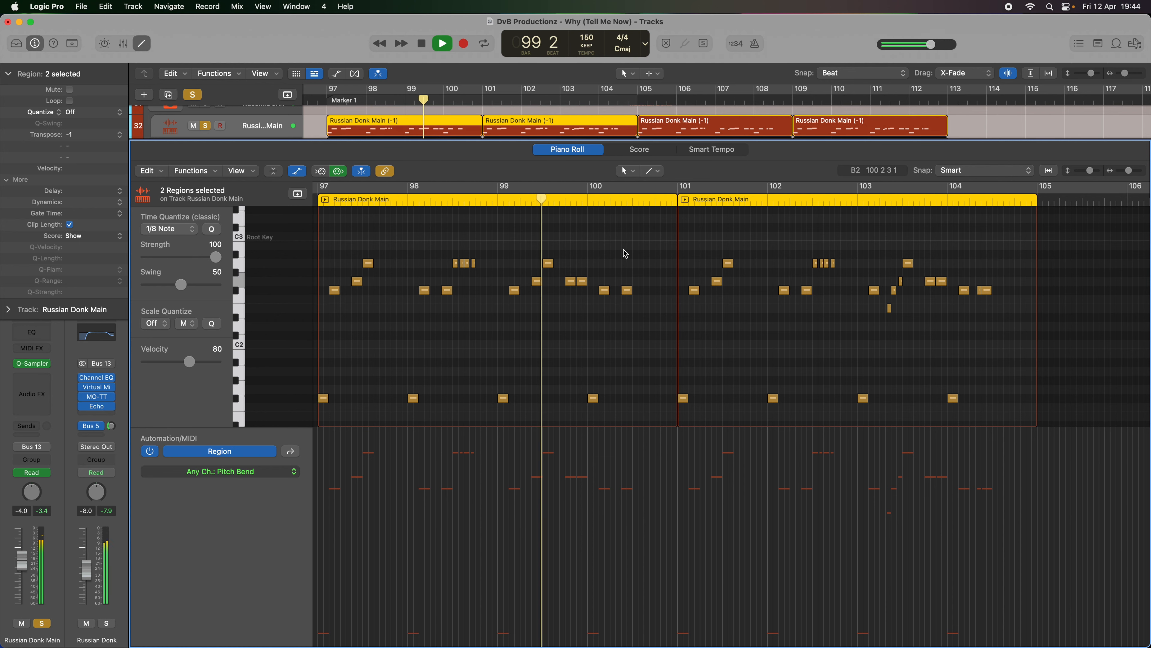
{"action": "scroll", "coordinate": [623, 253], "scroll_direction": "right", "scroll_amount": 1}
{"action": "scroll", "coordinate": [624, 252], "scroll_direction": "right", "scroll_amount": 1}
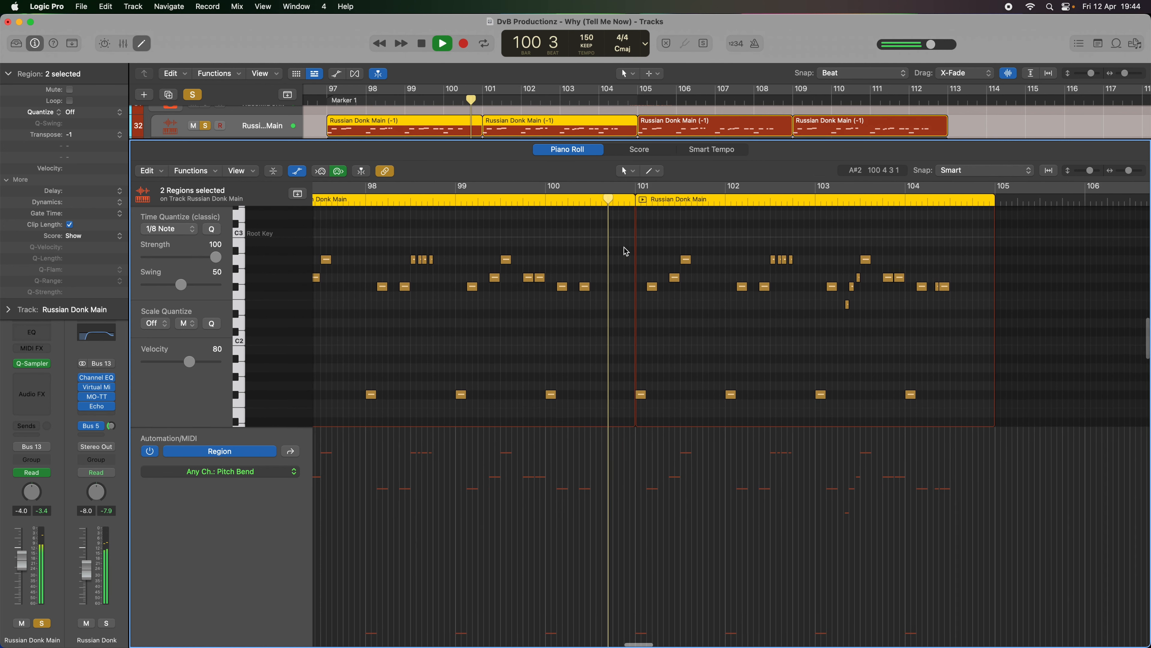
{"action": "scroll", "coordinate": [625, 251], "scroll_direction": "right", "scroll_amount": 12}
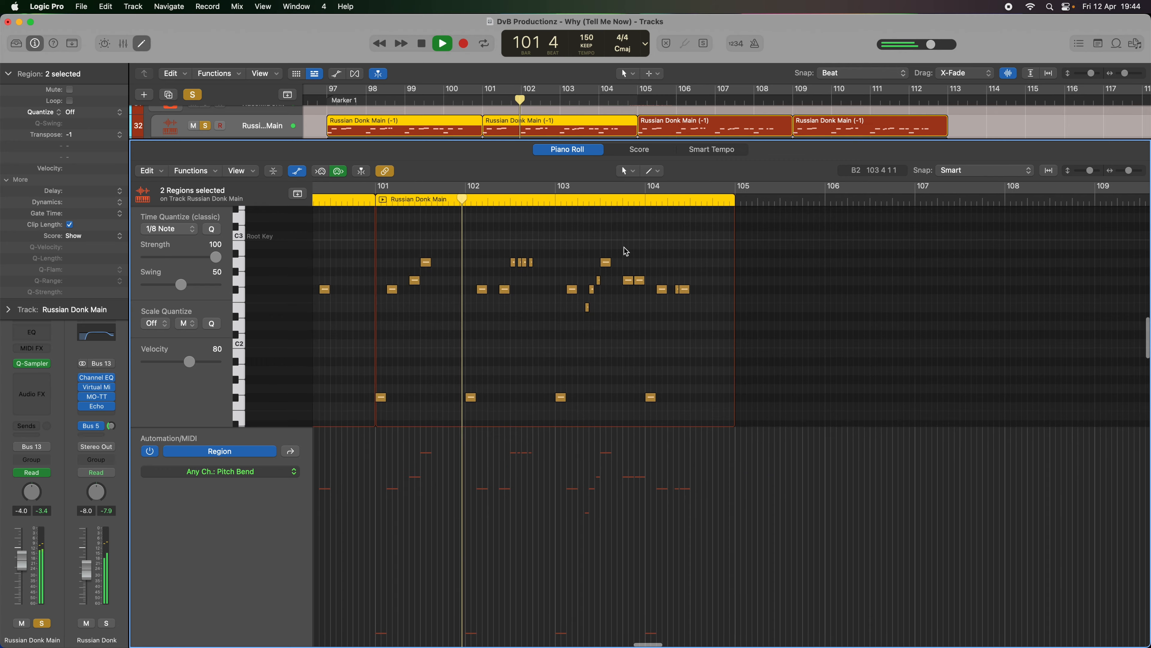
{"action": "scroll", "coordinate": [626, 252], "scroll_direction": "up", "scroll_amount": 1}
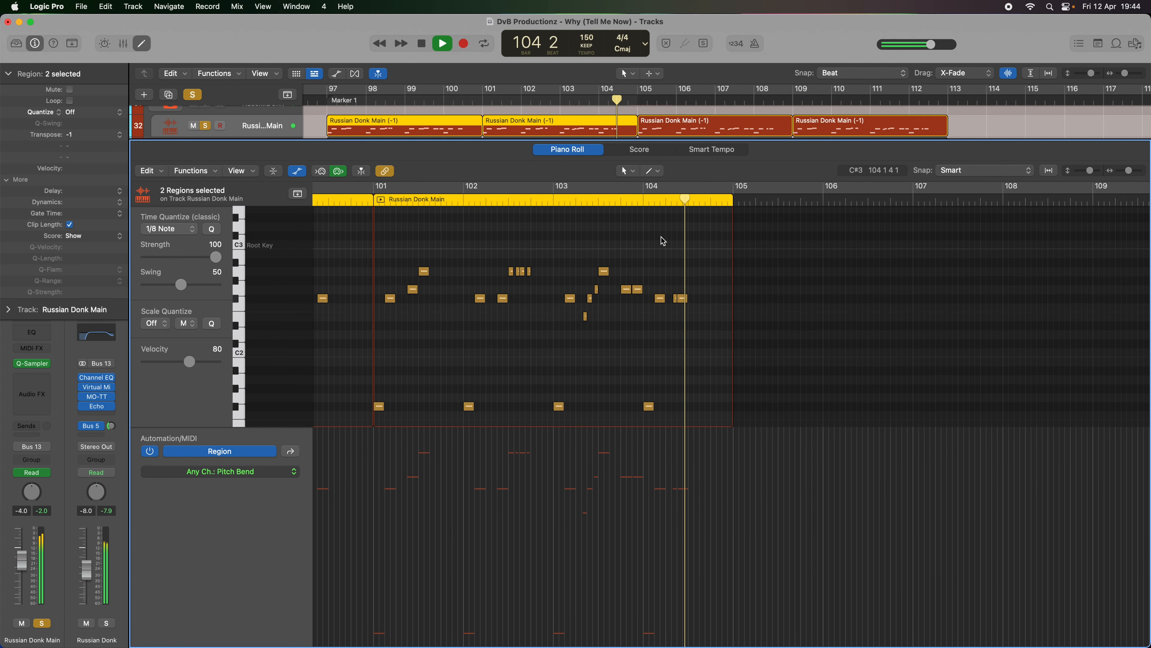
{"action": "key", "text": "space"}
{"action": "key", "text": "e"}
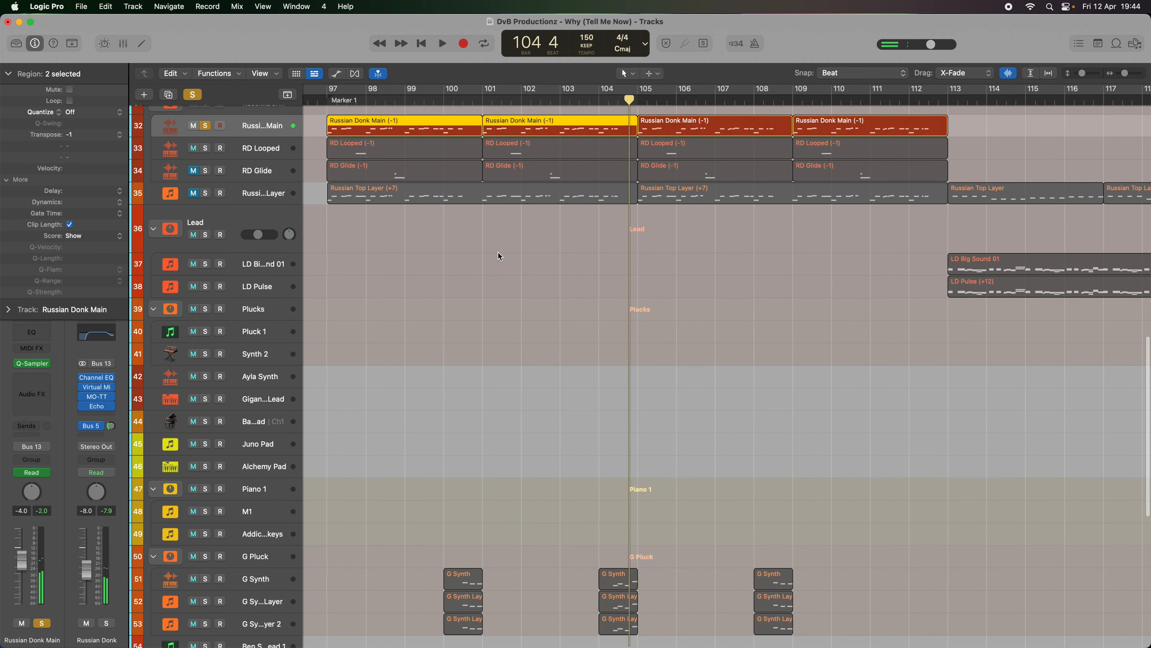
- Return the playhead to bar 97 and switch the solo from Russian Donk Main to RD Looped
{"action": "scroll", "coordinate": [498, 252], "scroll_direction": "up", "scroll_amount": 2}
{"action": "left_click", "coordinate": [428, 137]}
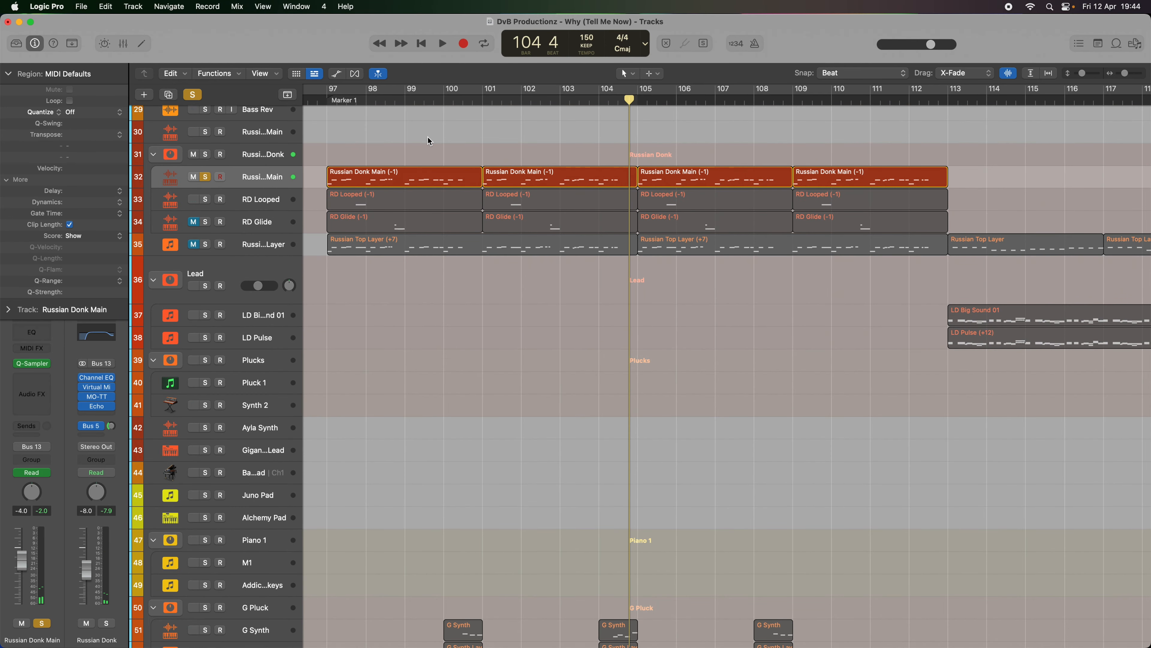
{"action": "scroll", "coordinate": [428, 137], "scroll_direction": "up", "scroll_amount": 1}
{"action": "left_click", "coordinate": [326, 100]}
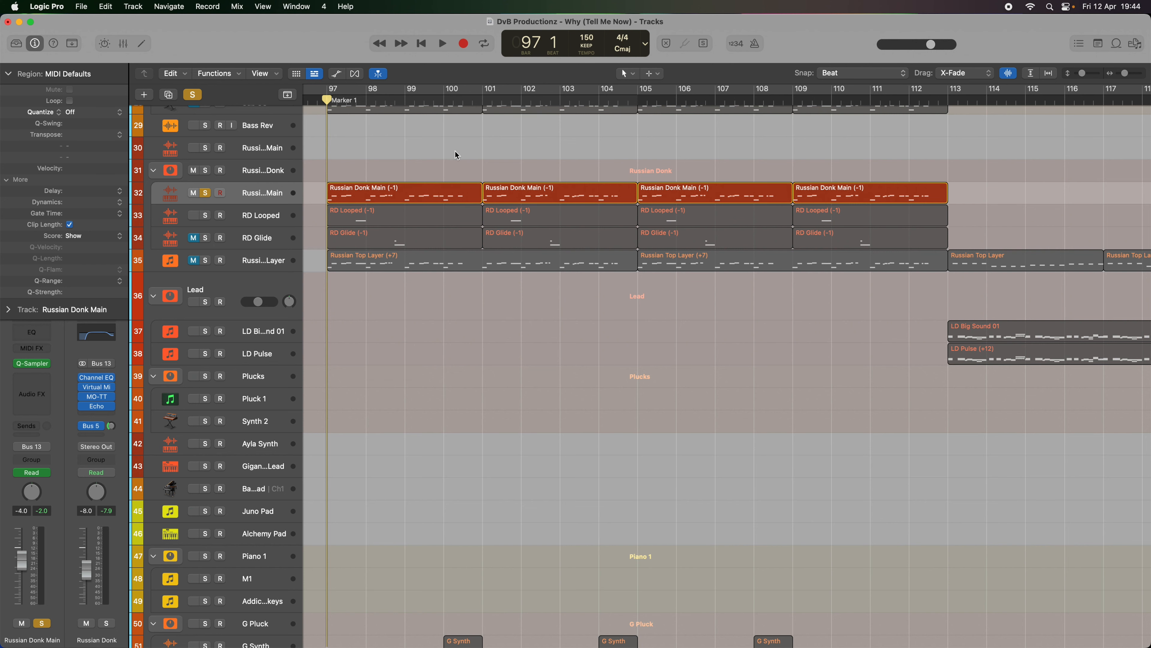
{"action": "scroll", "coordinate": [385, 161], "scroll_direction": "up", "scroll_amount": 1}
{"action": "key", "text": "super+Left"}
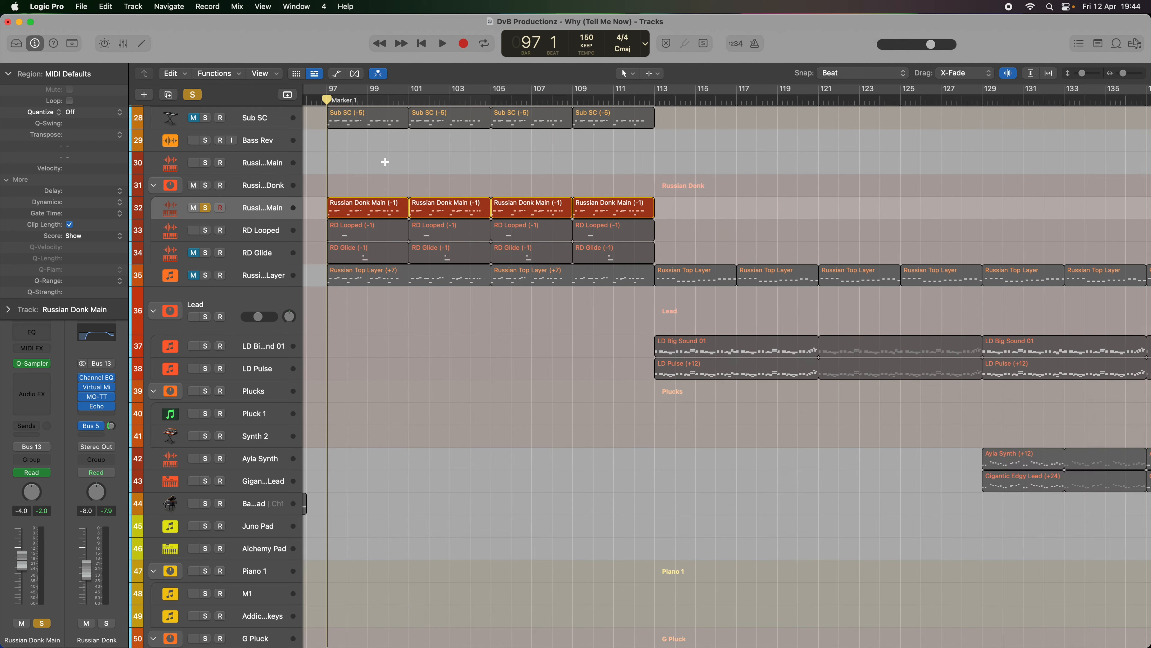
{"action": "scroll", "coordinate": [387, 166], "scroll_direction": "left", "scroll_amount": 1}
{"action": "scroll", "coordinate": [414, 165], "scroll_direction": "up", "scroll_amount": 3}
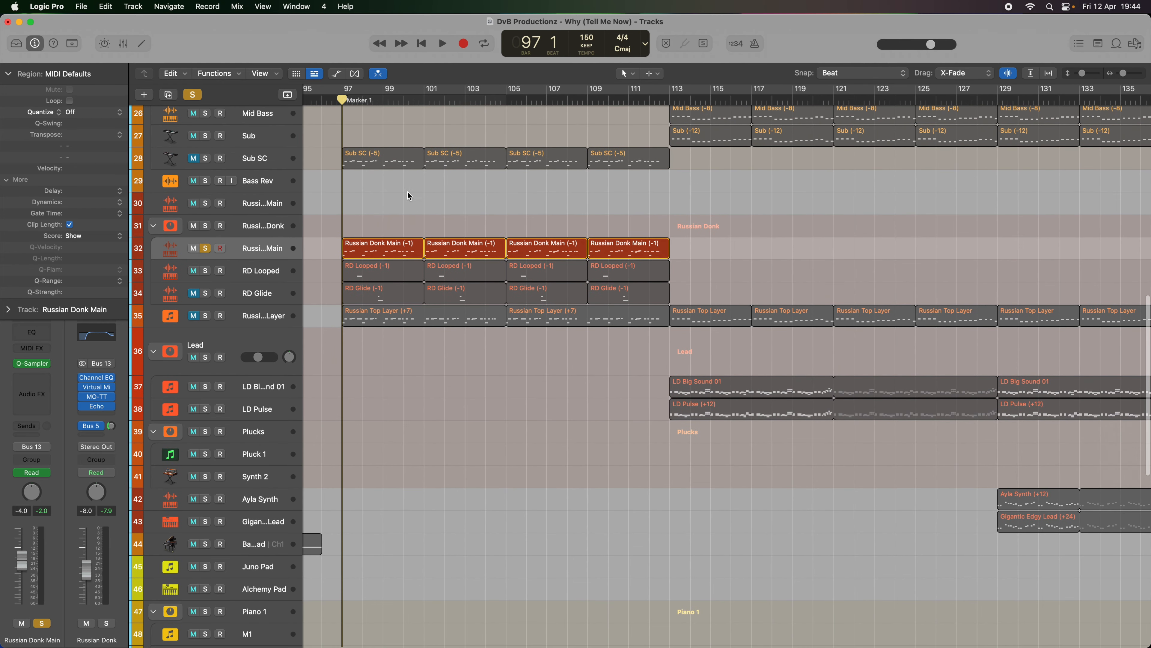
{"action": "key", "text": "super+Right"}
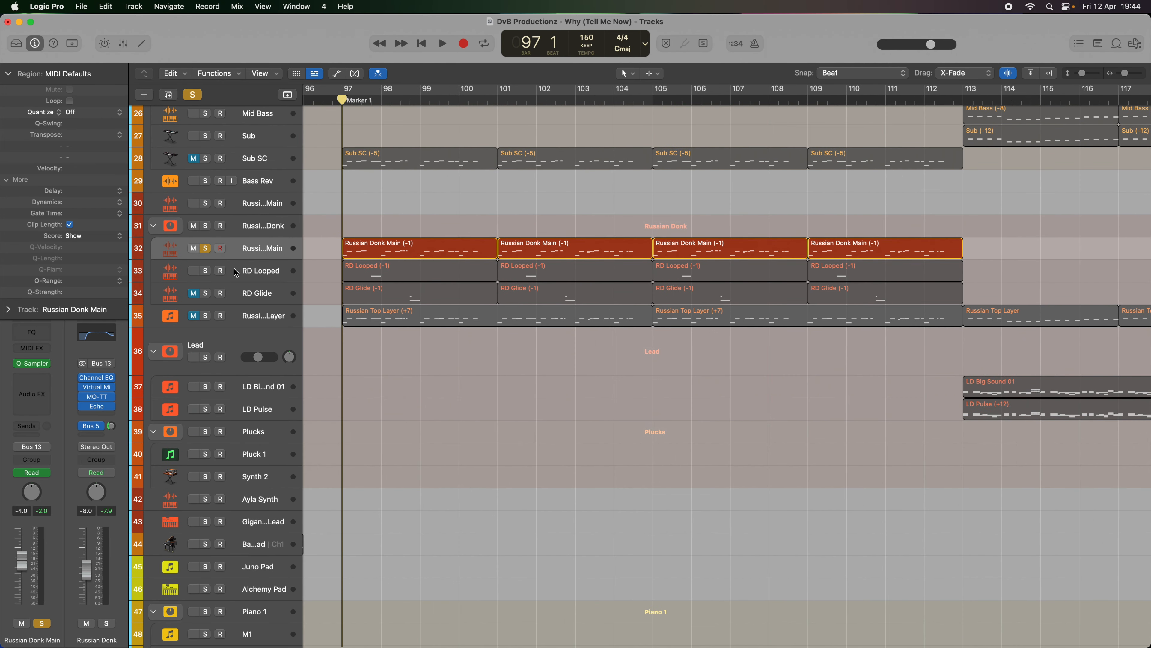
{"action": "left_click", "coordinate": [207, 255]}
{"action": "left_click", "coordinate": [195, 278]}
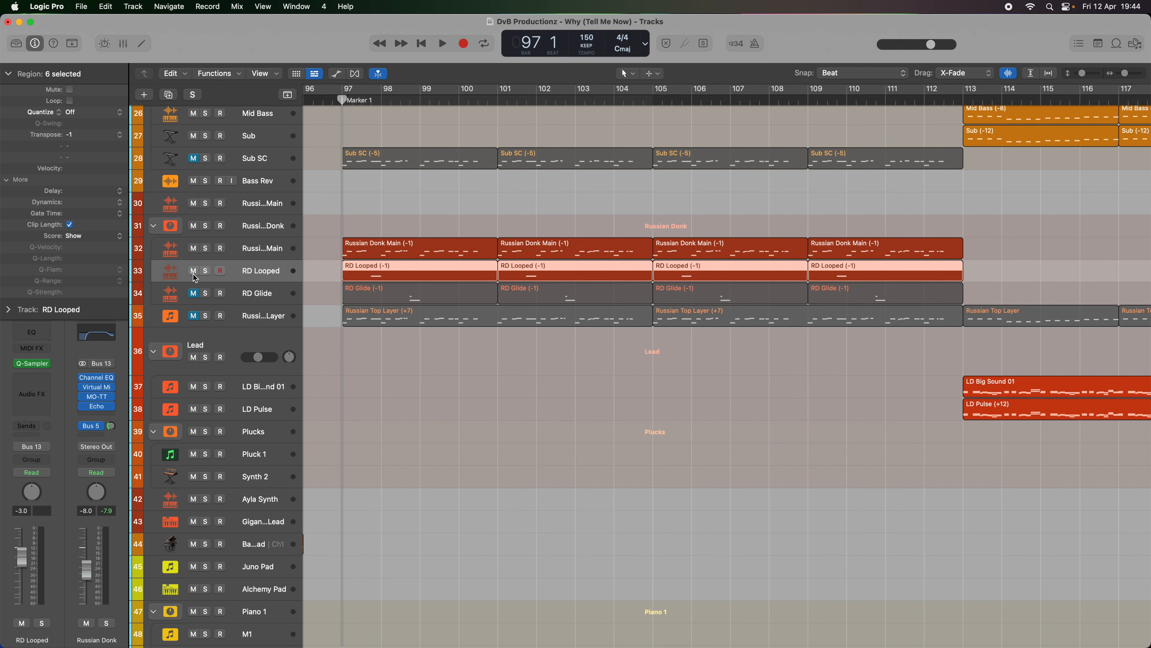
{"action": "left_click", "coordinate": [206, 271]}
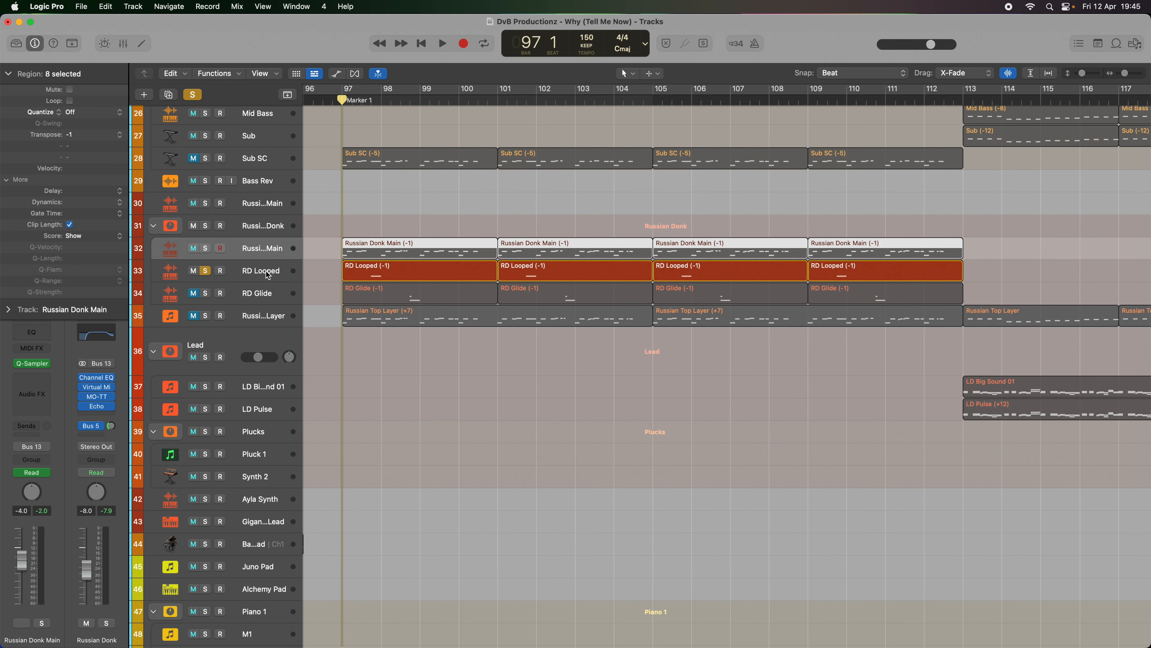
- Examine the looped section of the donk sample in RD Looped's Quick Sampler, and close the plug-in window
{"action": "left_click", "coordinate": [261, 257], "text": "shift"}
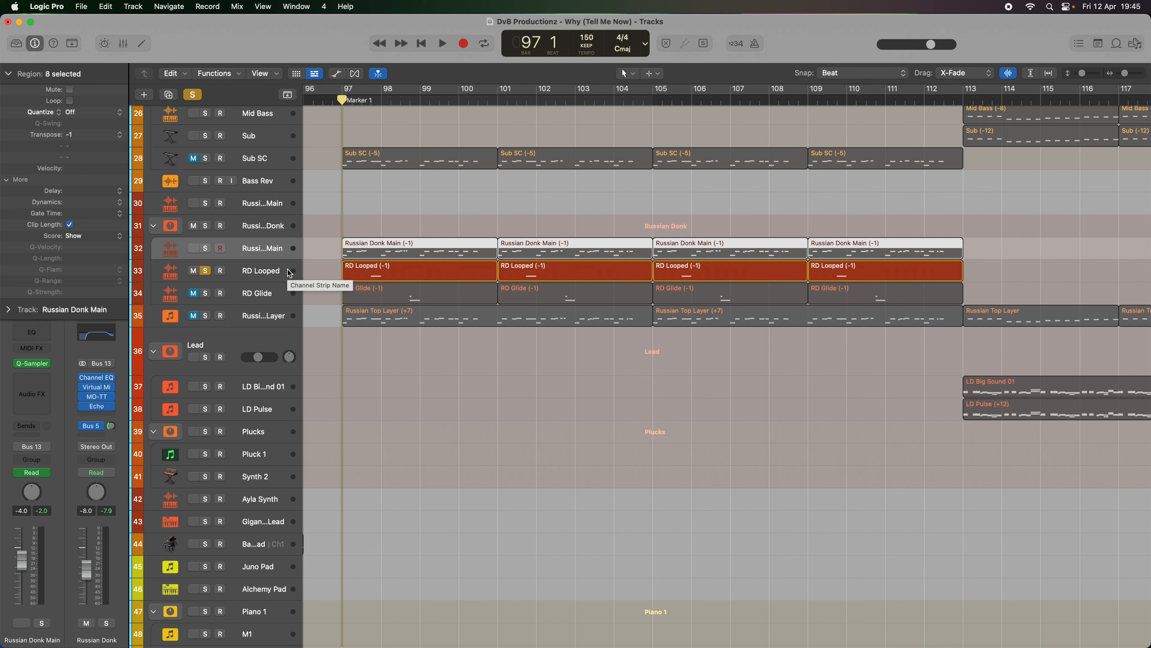
{"action": "left_click", "coordinate": [272, 278]}
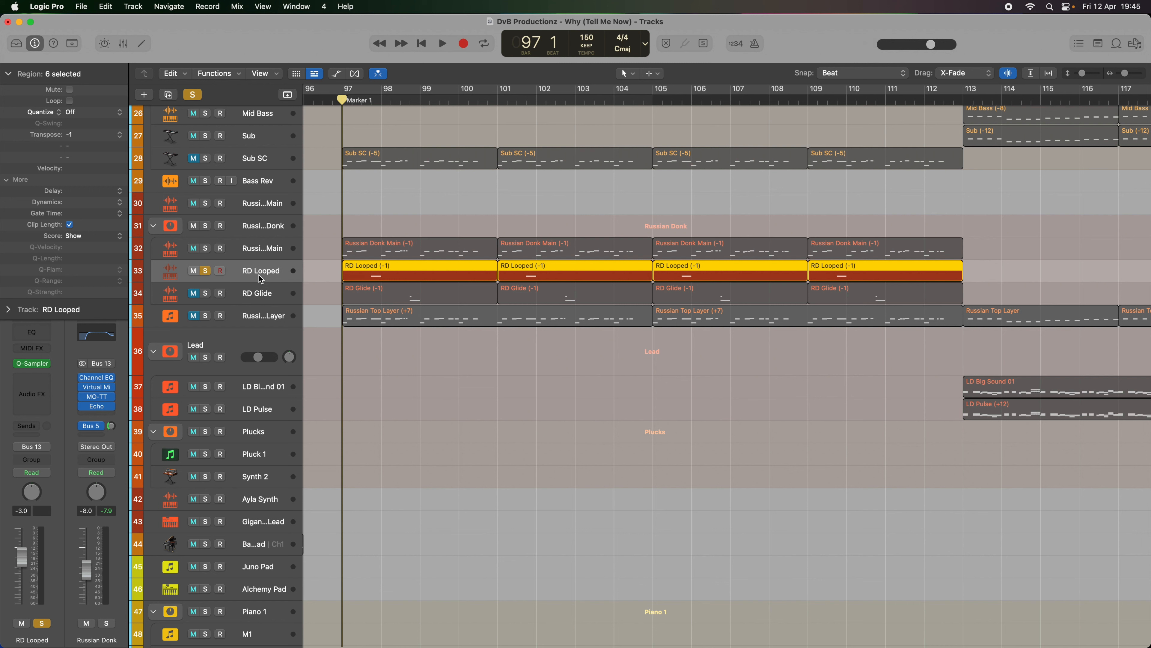
{"action": "left_click", "coordinate": [263, 253], "text": "shift"}
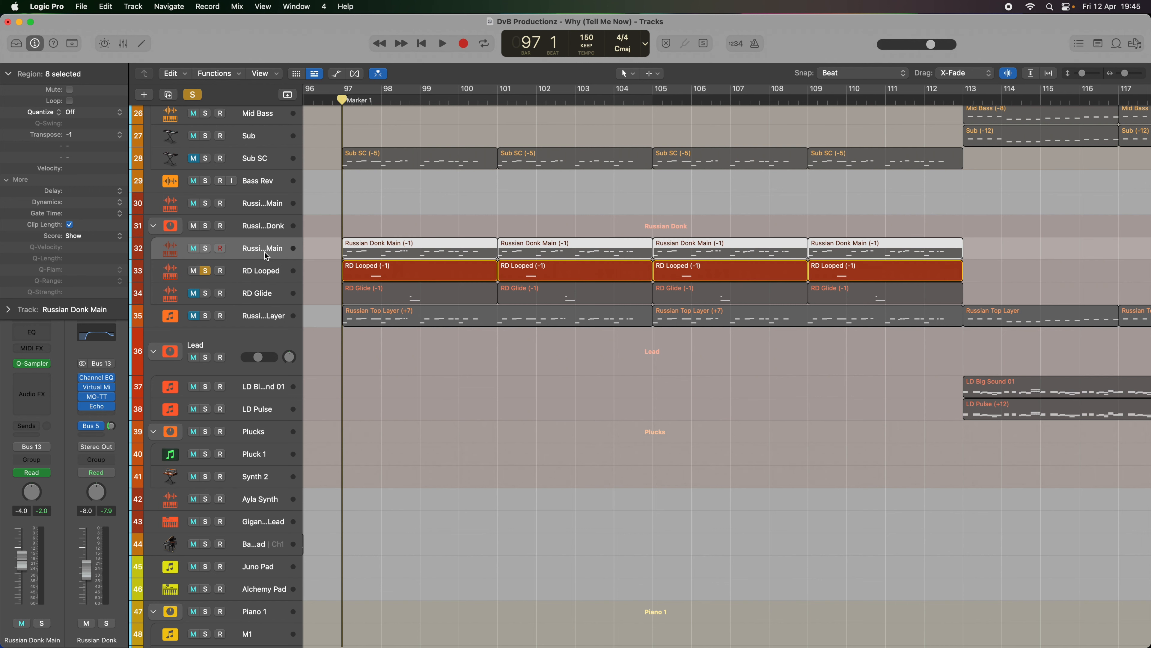
{"action": "left_click", "coordinate": [239, 275]}
{"action": "mouse_move", "coordinate": [32, 369]}
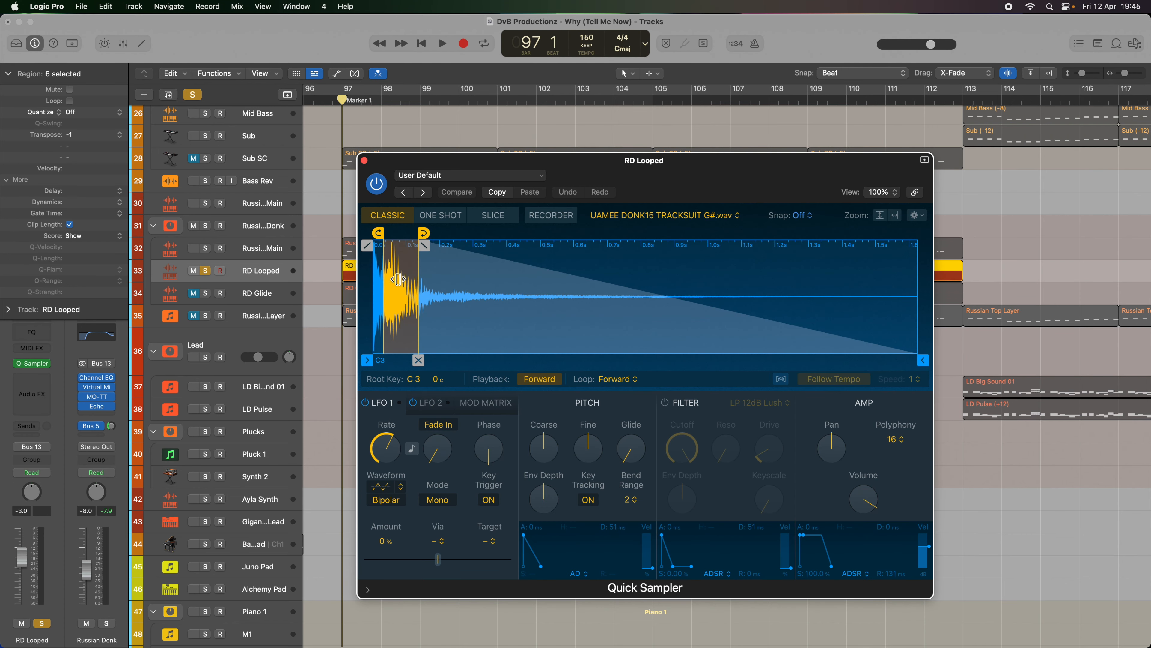
{"action": "left_click_drag", "start_coordinate": [713, 172], "coordinate": [673, 150]}
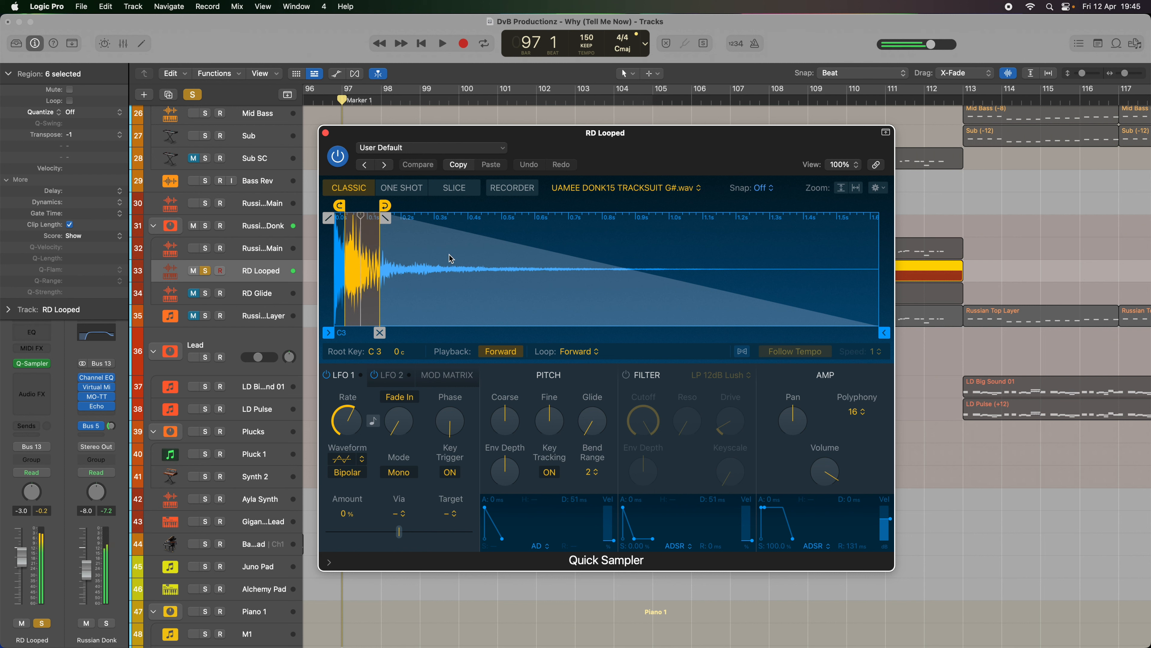
{"action": "left_click", "coordinate": [325, 133]}
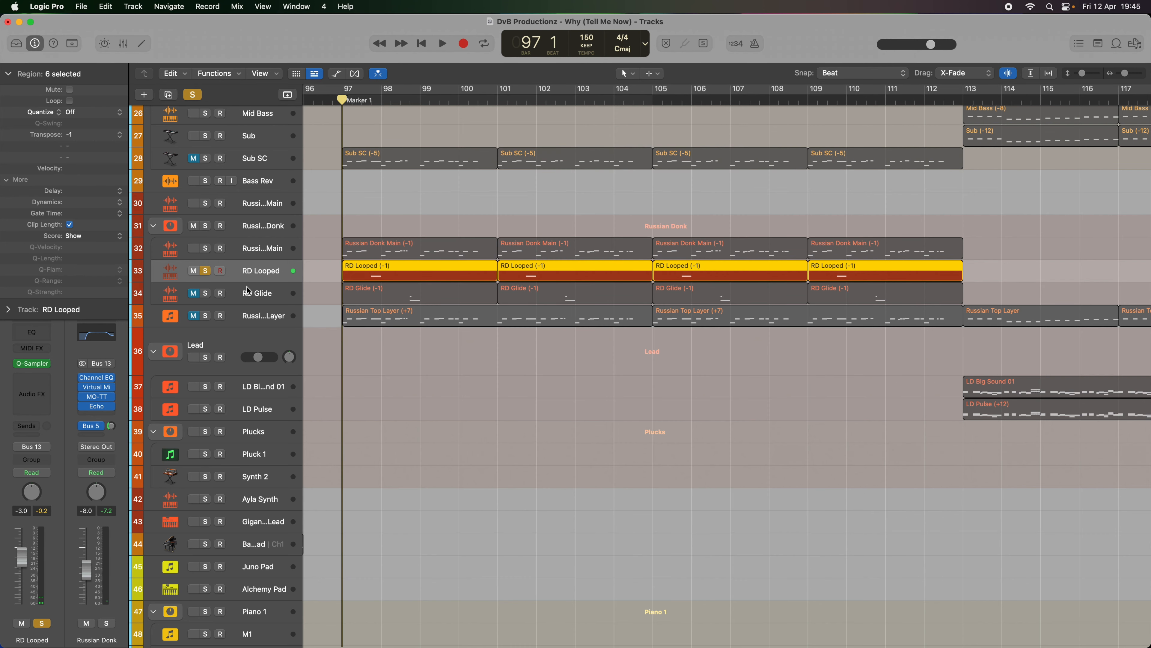
- Solo Russian Donk Main alongside RD Looped and play both from bar 97 to bar 98
{"action": "left_click", "coordinate": [206, 248]}
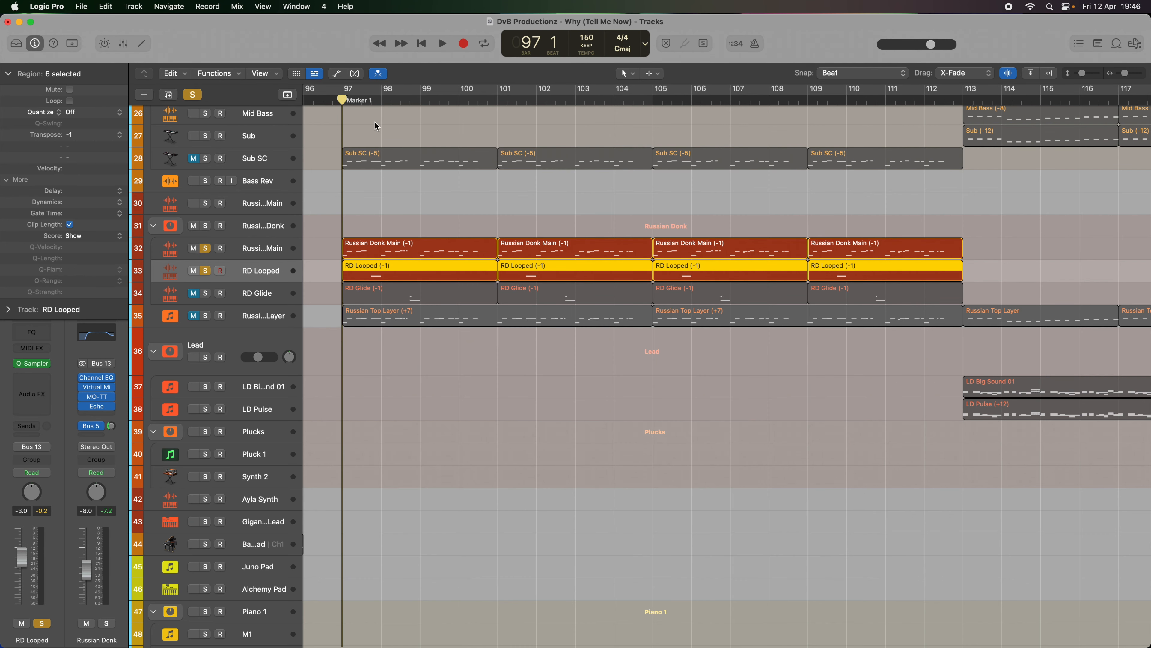
{"action": "key", "text": "space"}
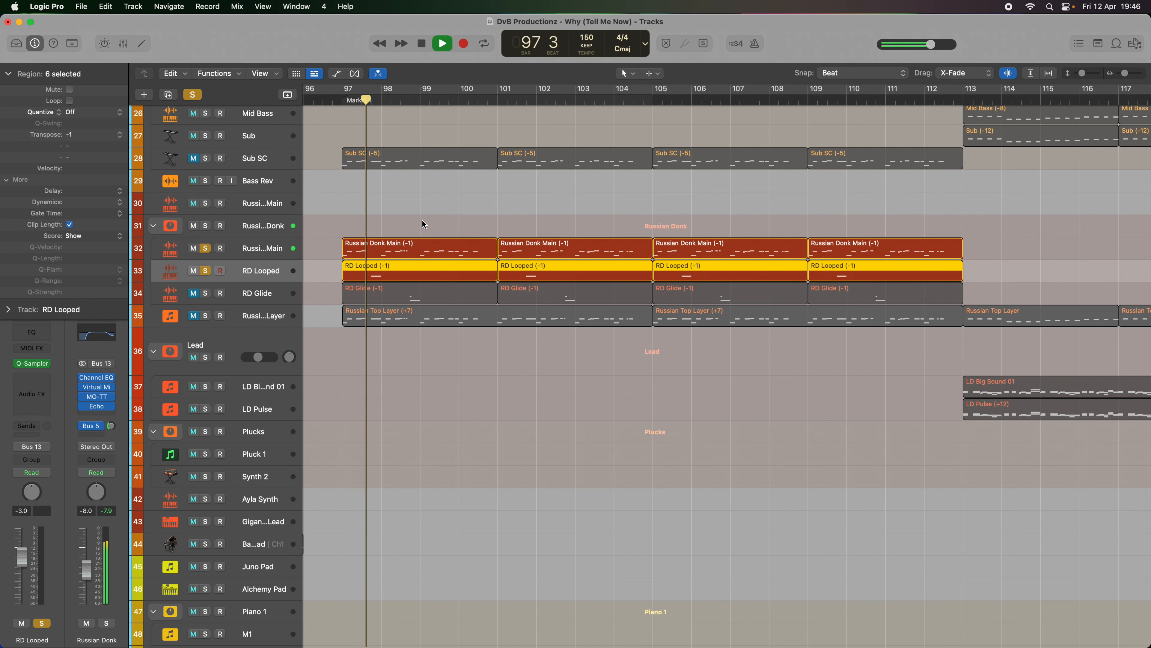
{"action": "key", "text": "space"}
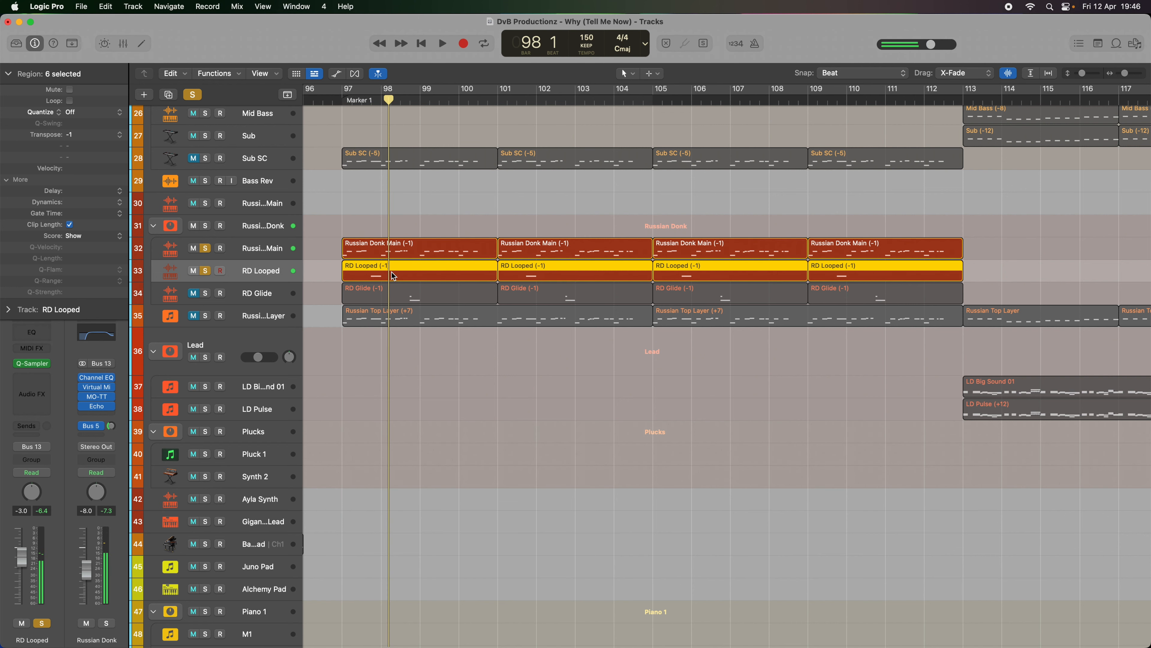
- Open the RD Looped regions in the Piano Roll and examine the notes from bar 97
{"action": "key", "text": "e"}
{"action": "scroll", "coordinate": [544, 312], "scroll_direction": "left", "scroll_amount": 5}
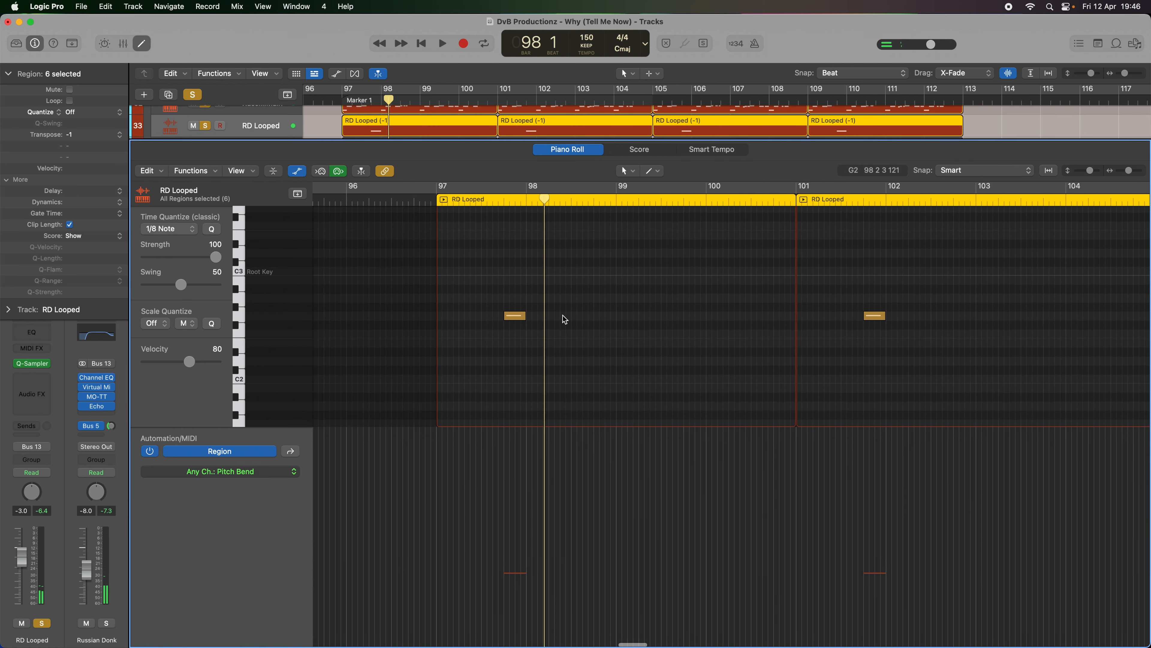
- Play the soloed Russian Donk Main and RD Looped layers from bar 97 to bar 98, and close the Piano Roll
{"action": "scroll", "coordinate": [564, 319], "scroll_direction": "right", "scroll_amount": 2}
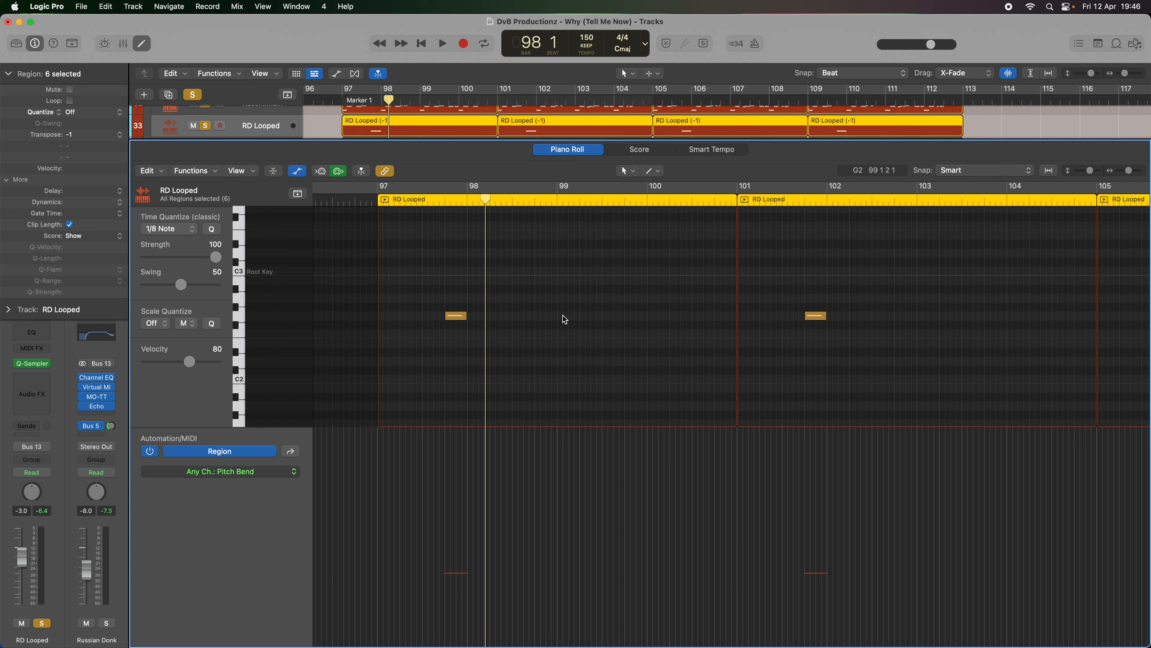
{"action": "key", "text": "space"}
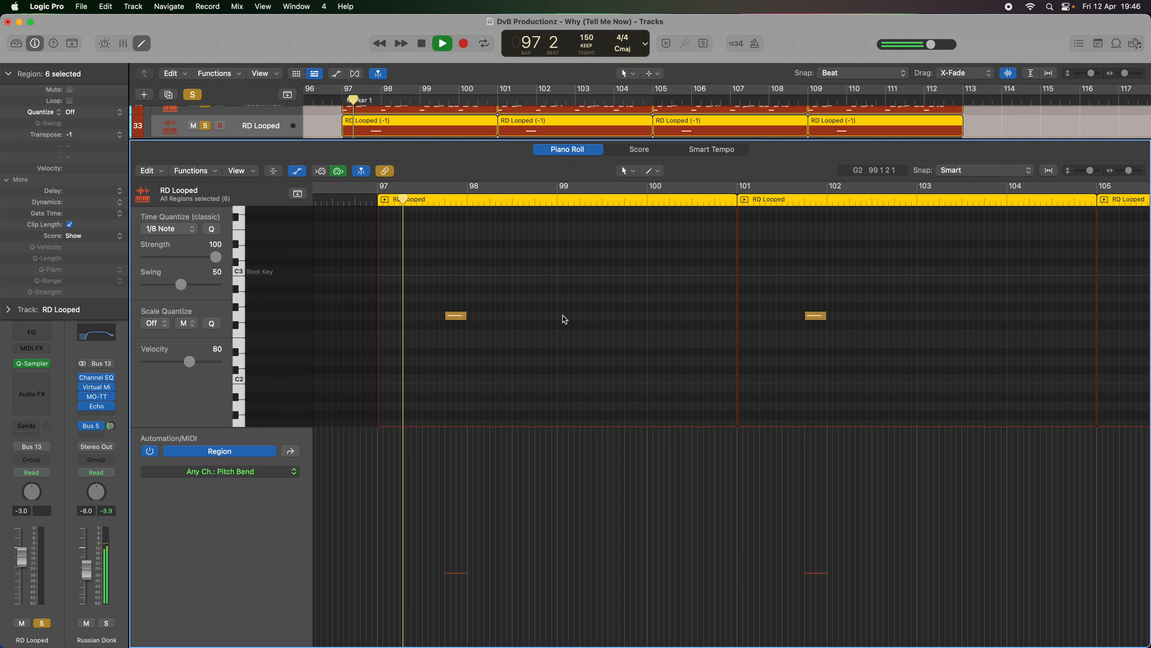
{"action": "key", "text": "space"}
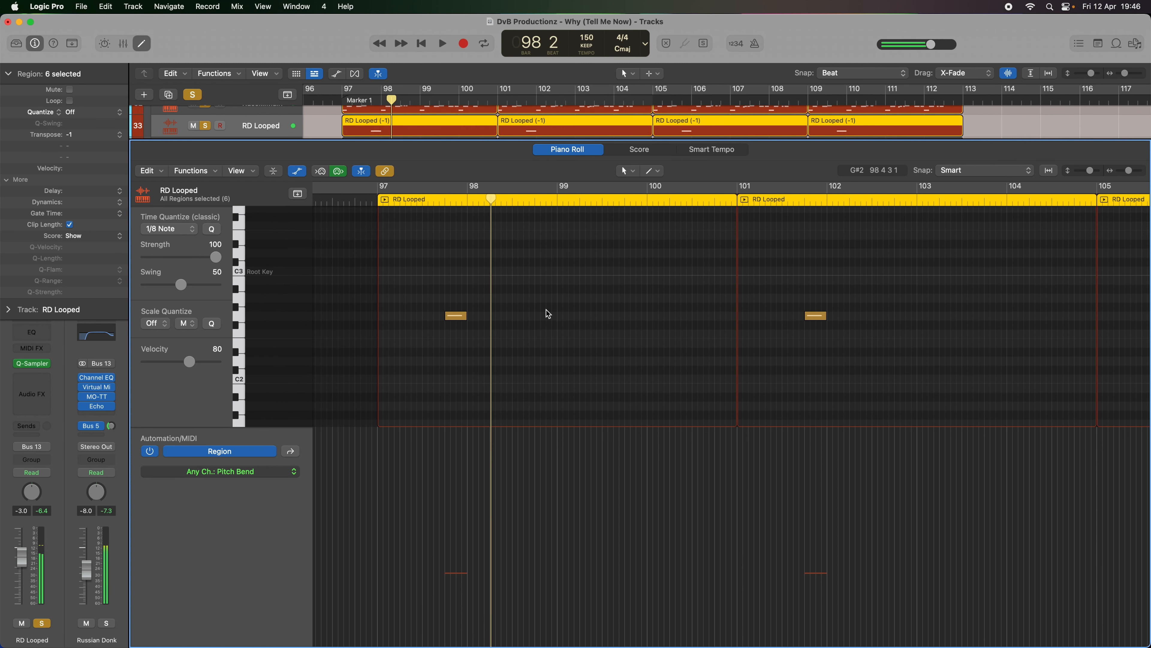
{"action": "key", "text": "e"}
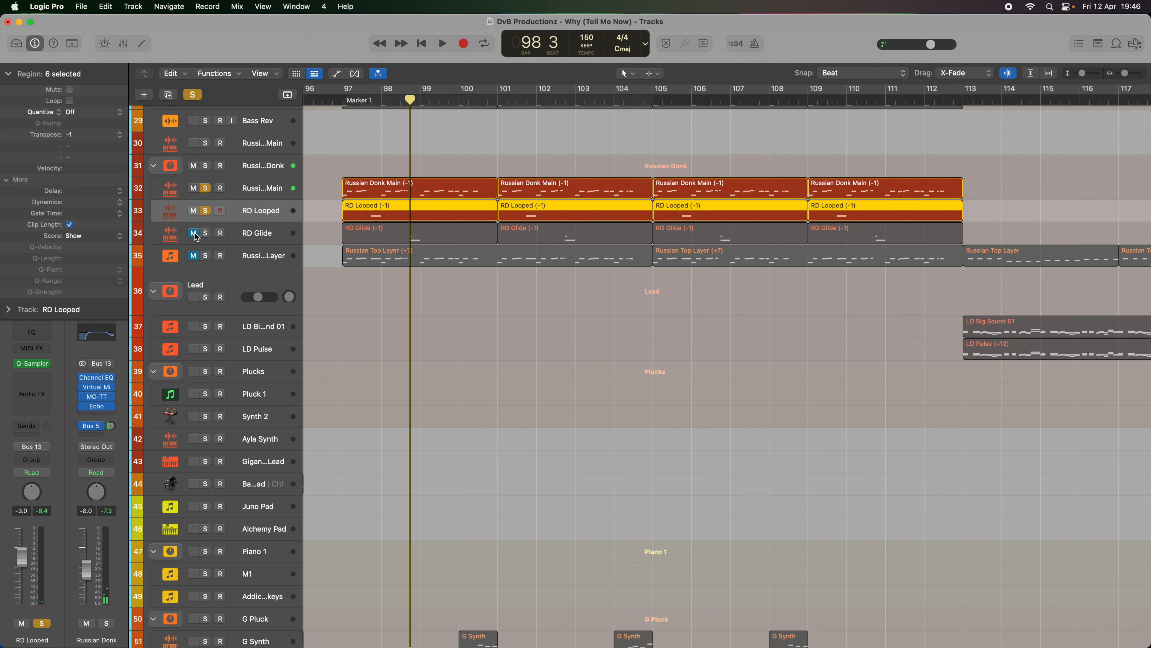
- Turn off the solo on Russian Donk Main and RD Looped
{"action": "key", "text": "super+Right"}
{"action": "key", "text": "super+Right"}
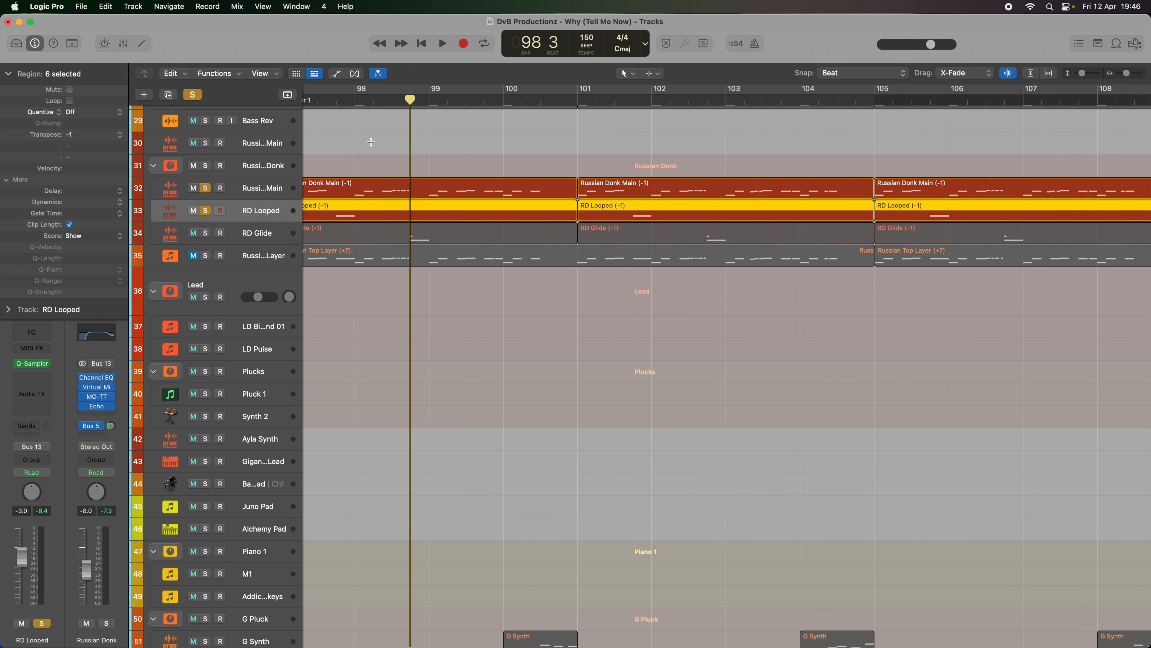
{"action": "scroll", "coordinate": [372, 144], "scroll_direction": "left", "scroll_amount": 3}
{"action": "left_click", "coordinate": [206, 191]}
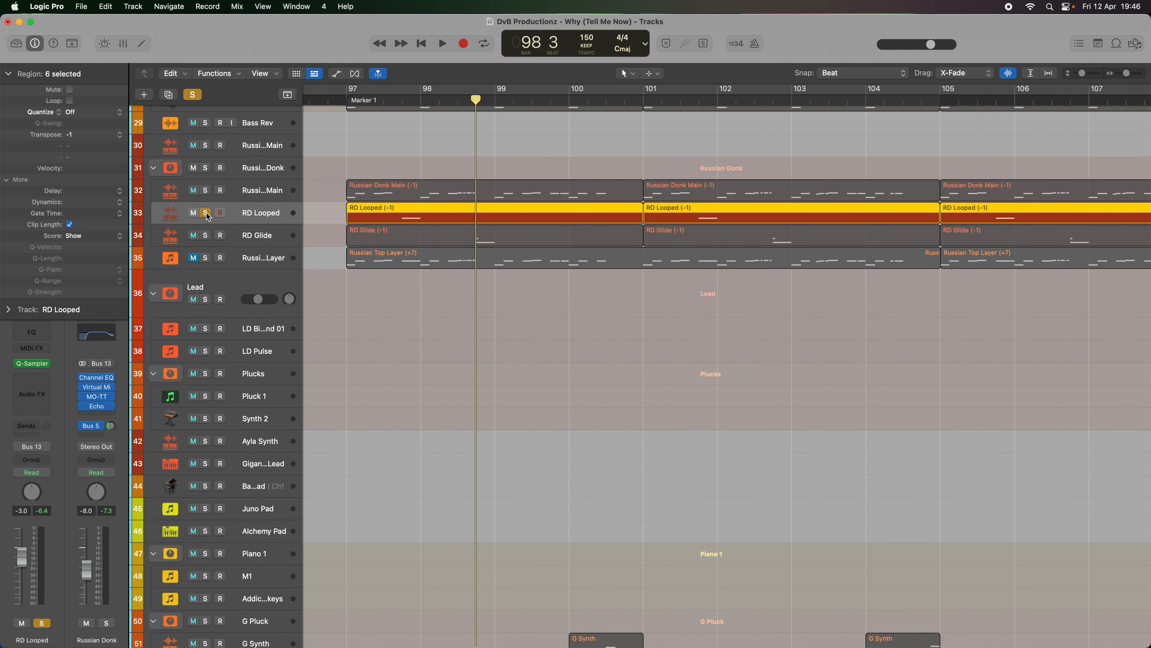
{"action": "left_click", "coordinate": [206, 213]}
- Examine the looped sample and the pitch Glide setting in RD Glide's Quick Sampler, and close the plug-in window
{"action": "left_click", "coordinate": [274, 236]}
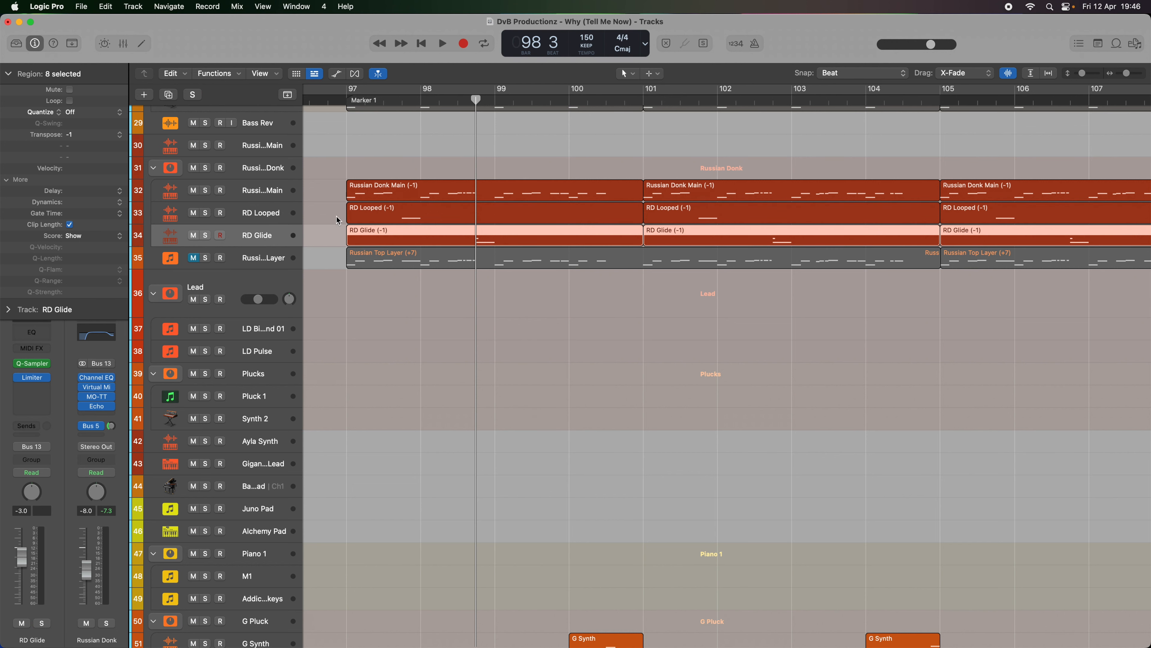
{"action": "left_click", "coordinate": [365, 217]}
{"action": "left_click", "coordinate": [280, 219]}
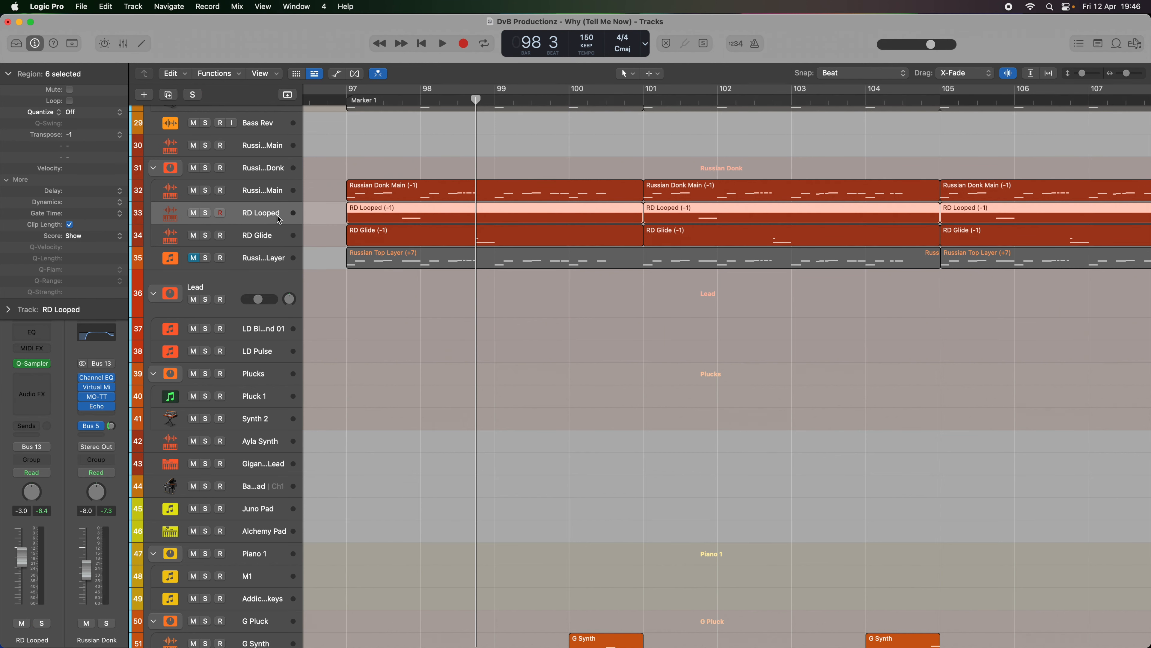
{"action": "left_click", "coordinate": [278, 240]}
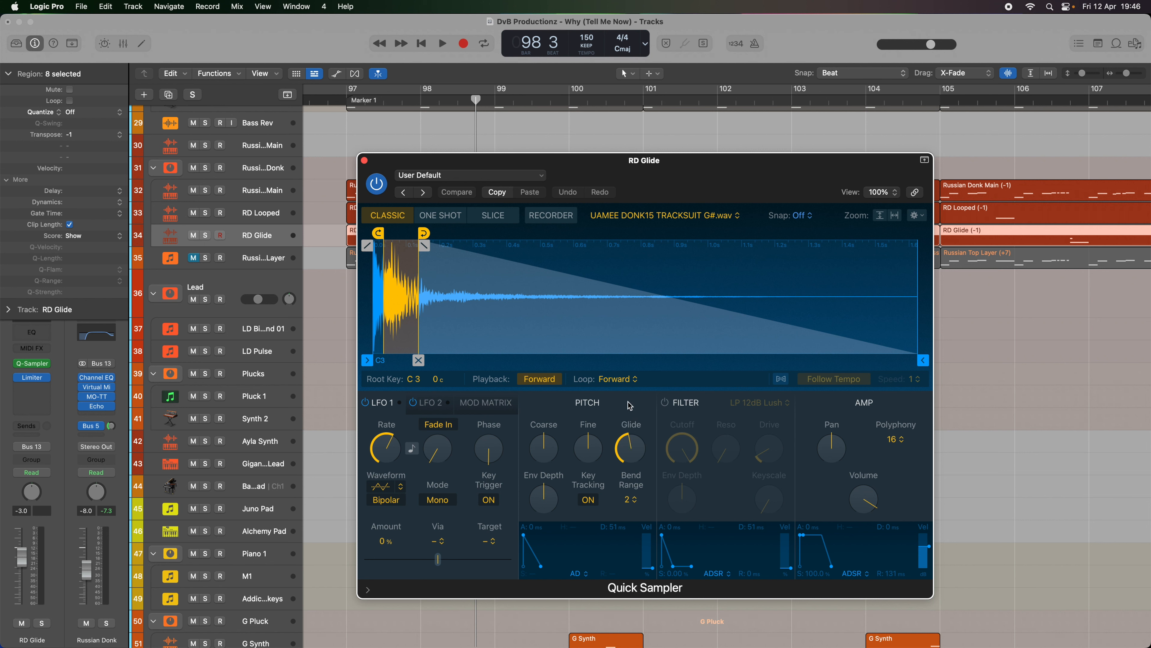
{"action": "mouse_move", "coordinate": [625, 454]}
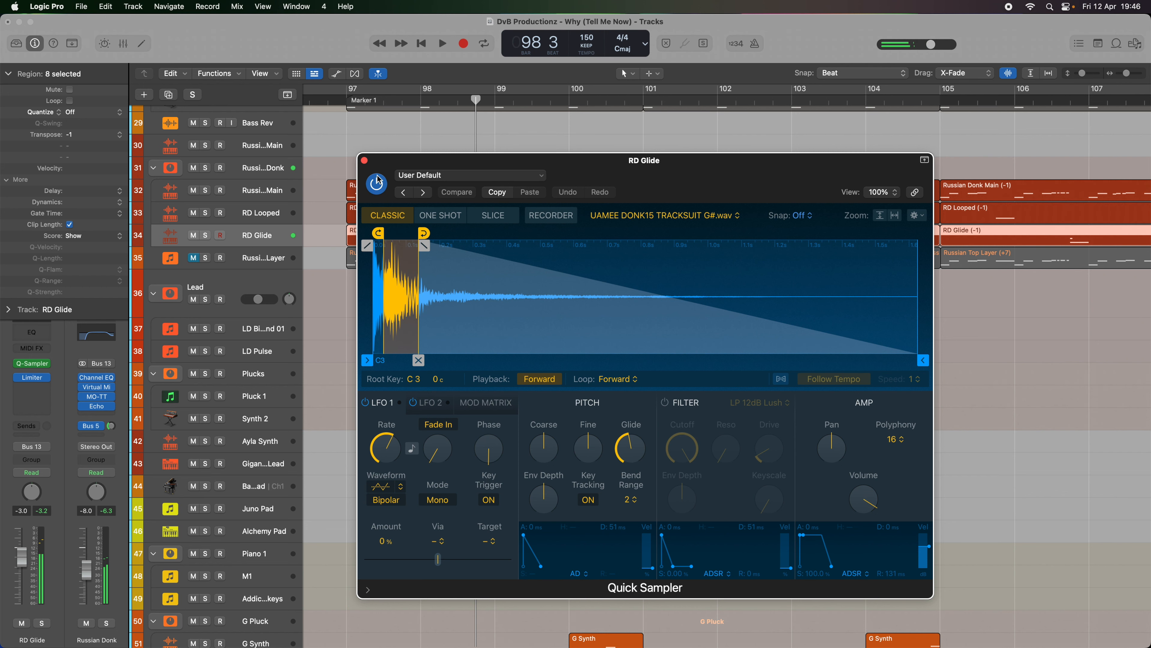
{"action": "left_click", "coordinate": [364, 161]}
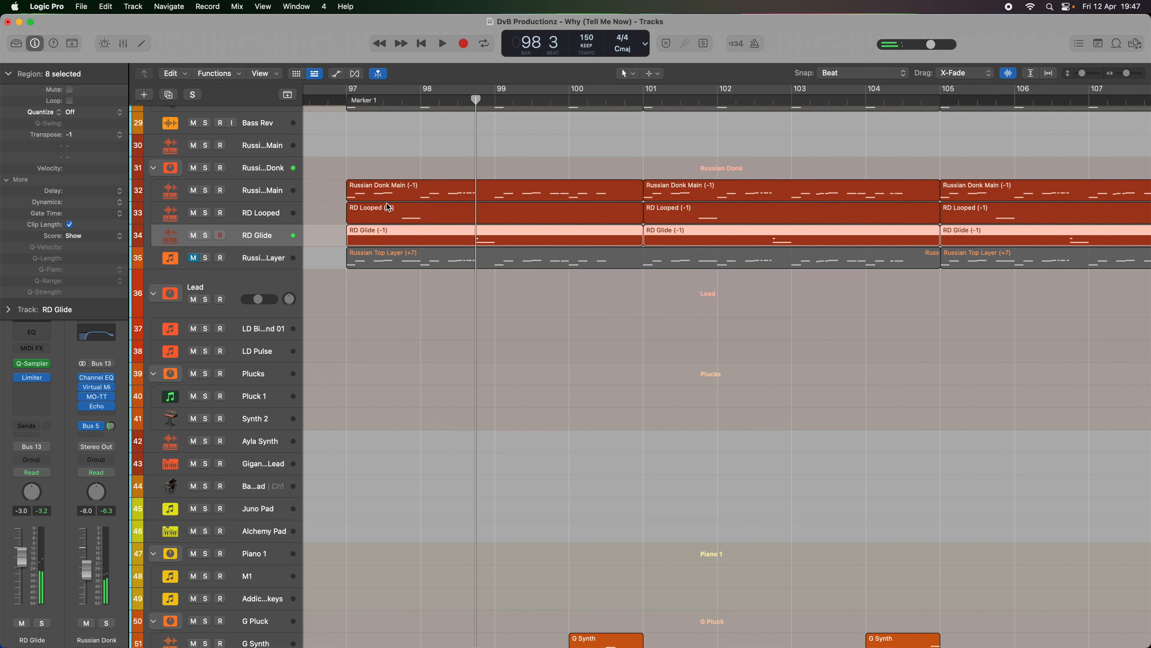
- Open the RD Glide regions in the Piano Roll and examine the short and long notes in bar 98
{"action": "double_click", "coordinate": [428, 232]}
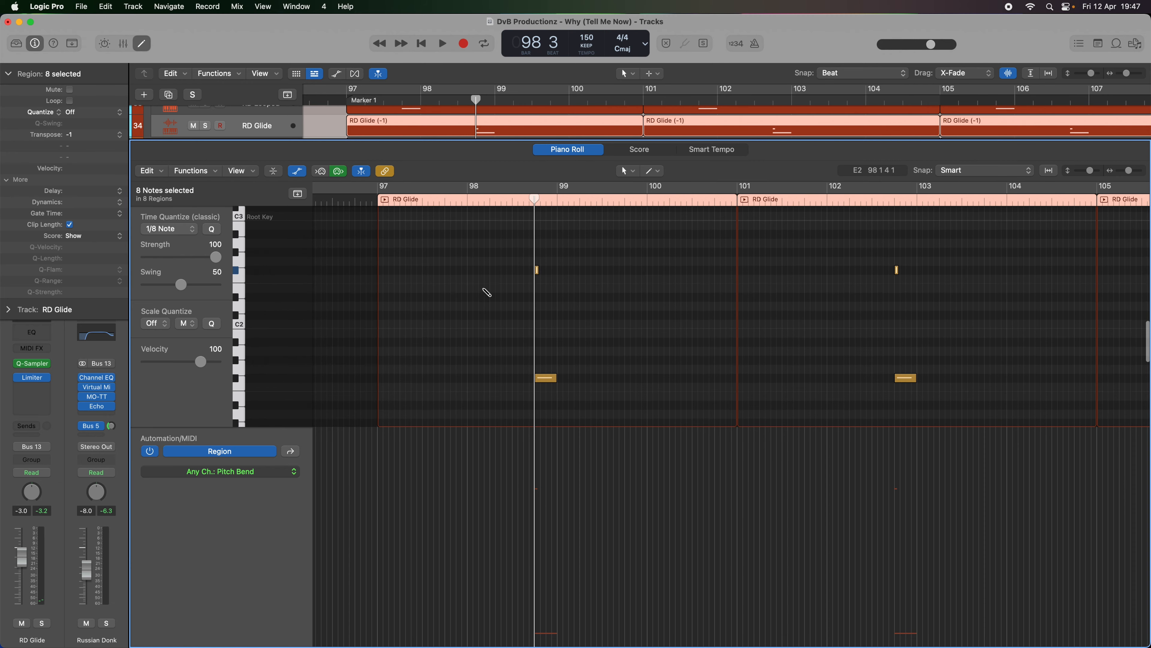
{"action": "key", "text": "super+Right"}
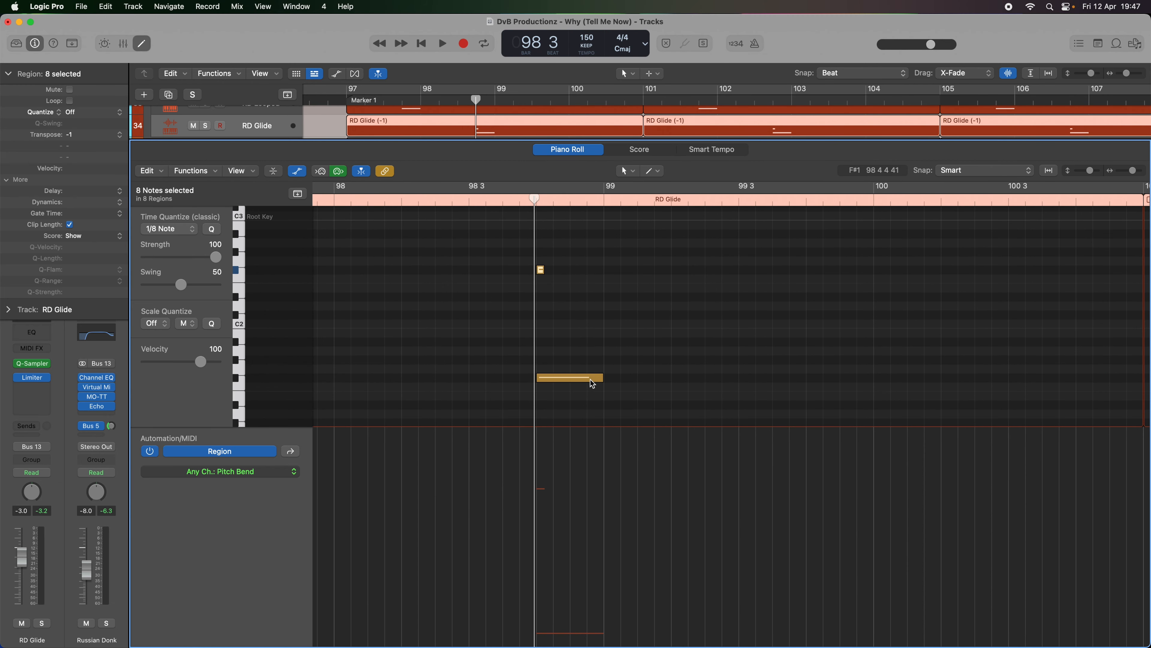
{"action": "left_click_drag", "start_coordinate": [619, 366], "coordinate": [560, 398]}
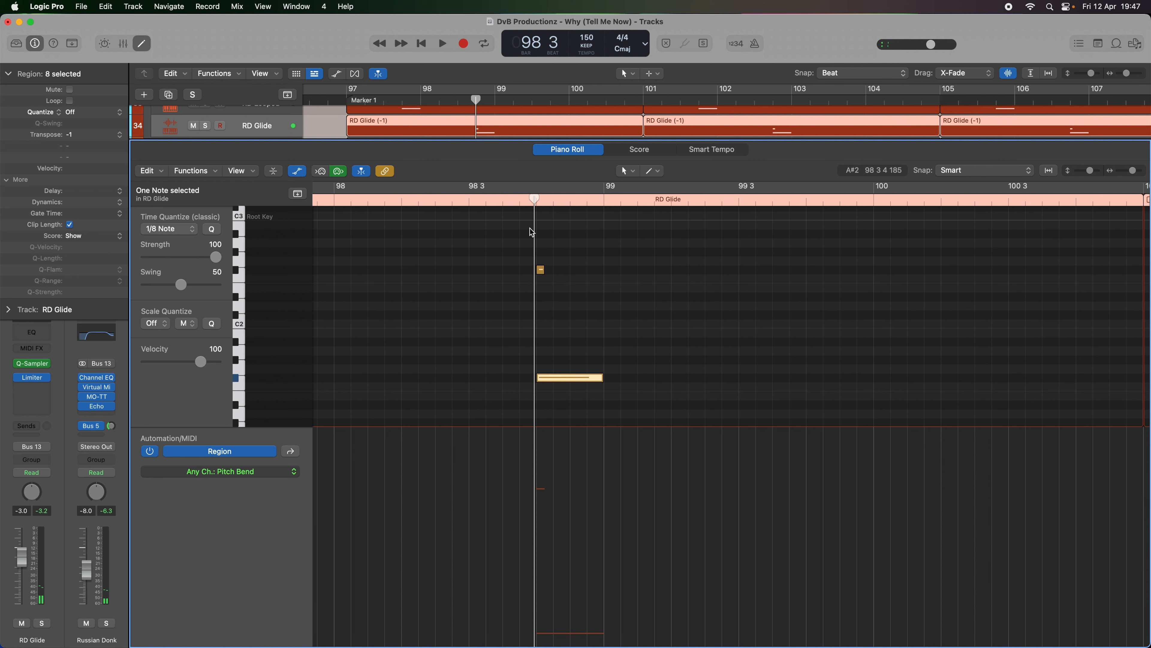
- Solo RD Glide, play its glide from beat 3 of bar 98 into bar 99, and close the Piano Roll
{"action": "left_click", "coordinate": [516, 203]}
{"action": "key", "text": "ctrl+s"}
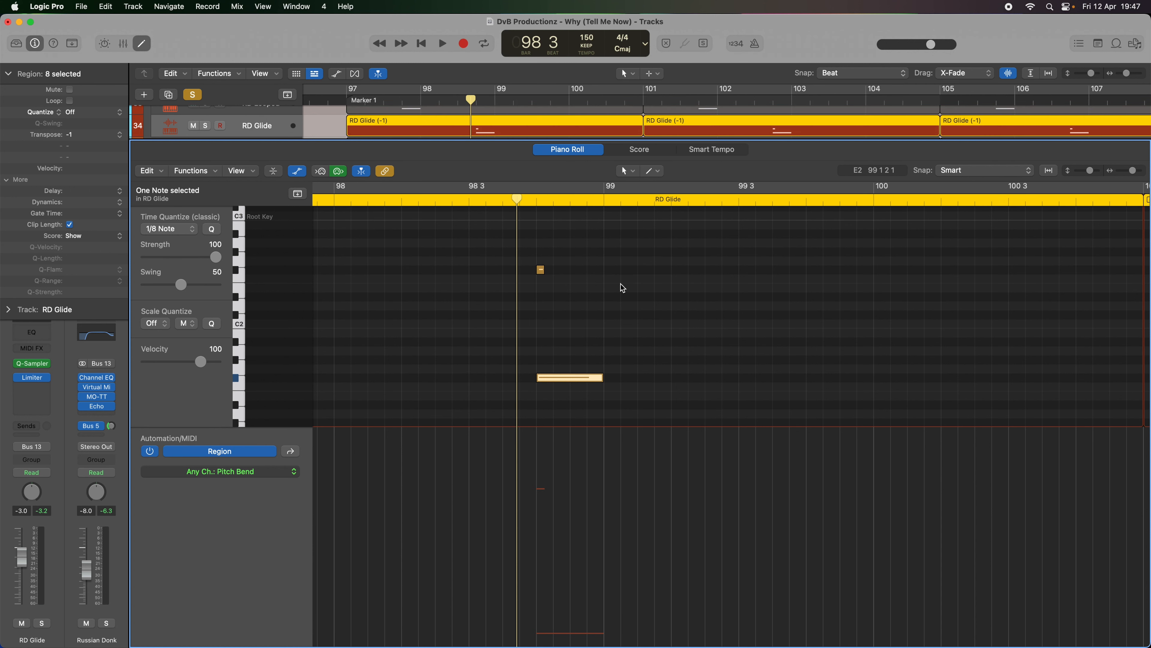
{"action": "key", "text": "space"}
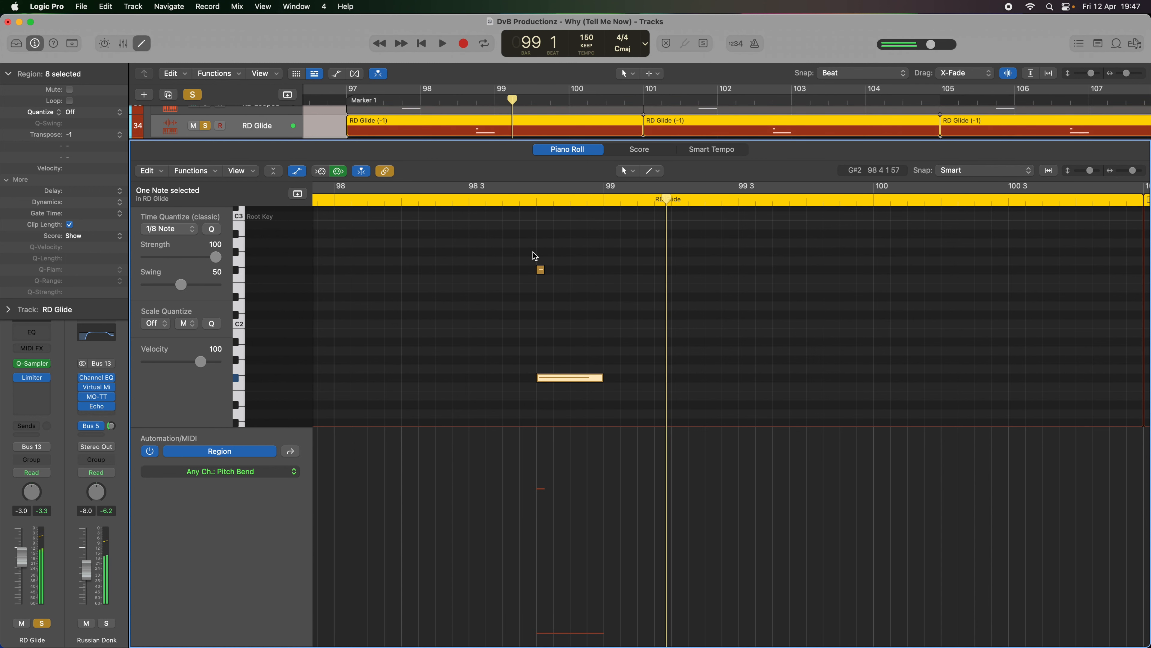
{"action": "key", "text": "super+Left"}
{"action": "key", "text": "super+Left"}
{"action": "scroll", "coordinate": [574, 214], "scroll_direction": "right", "scroll_amount": 1}
{"action": "scroll", "coordinate": [573, 213], "scroll_direction": "right", "scroll_amount": 1}
{"action": "key", "text": "p"}
{"action": "scroll", "coordinate": [439, 149], "scroll_direction": "up", "scroll_amount": 4}
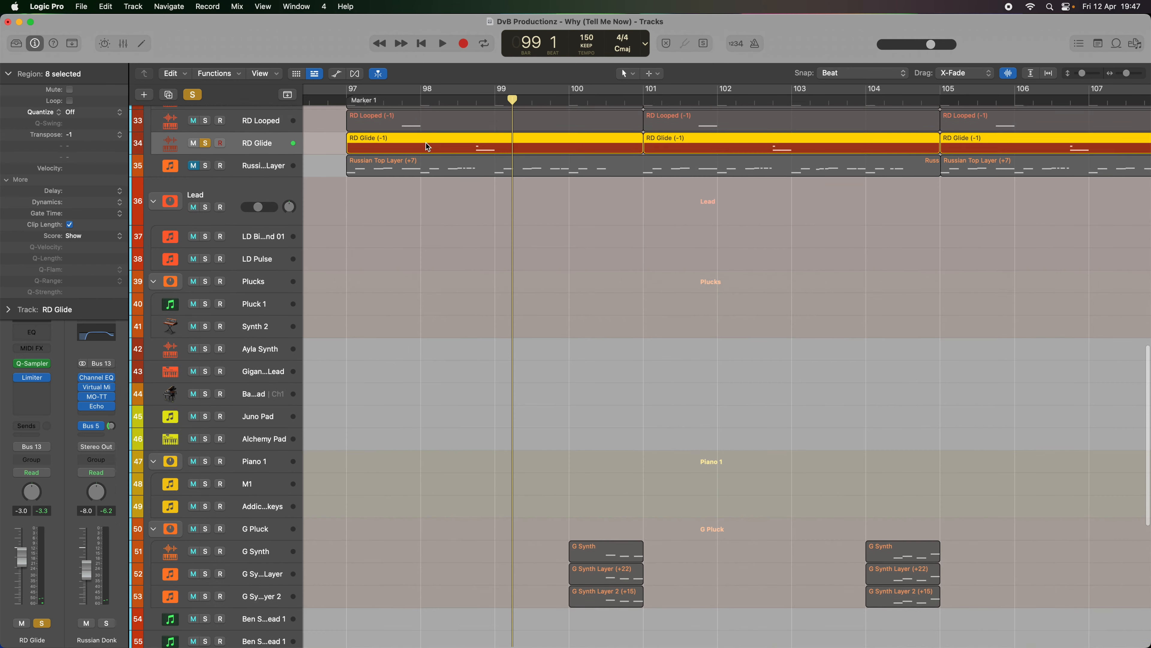
- Solo Russian Donk Main and RD Looped alongside RD Glide and play them from bar 97 to bar 99
{"action": "left_click", "coordinate": [343, 102]}
{"action": "left_click", "coordinate": [205, 163]}
{"action": "left_click", "coordinate": [204, 185]}
{"action": "key", "text": "space"}
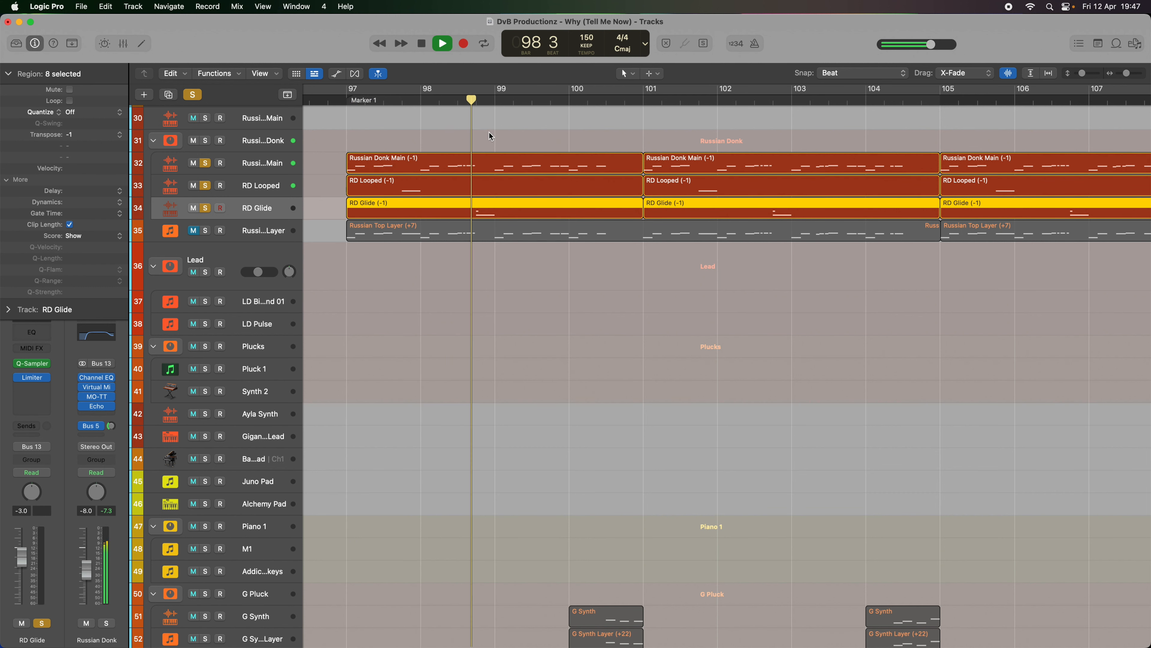
{"action": "key", "text": "space"}
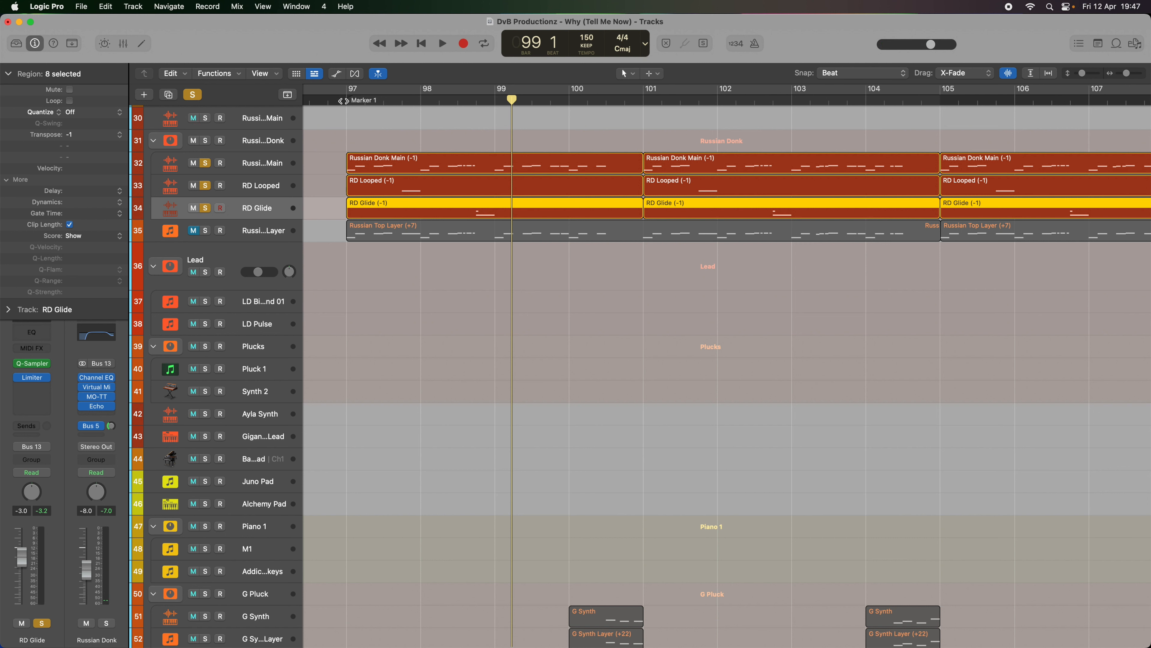
- Replay the three soloed donk layers from bar 97 into bar 100
{"action": "left_click", "coordinate": [345, 100]}
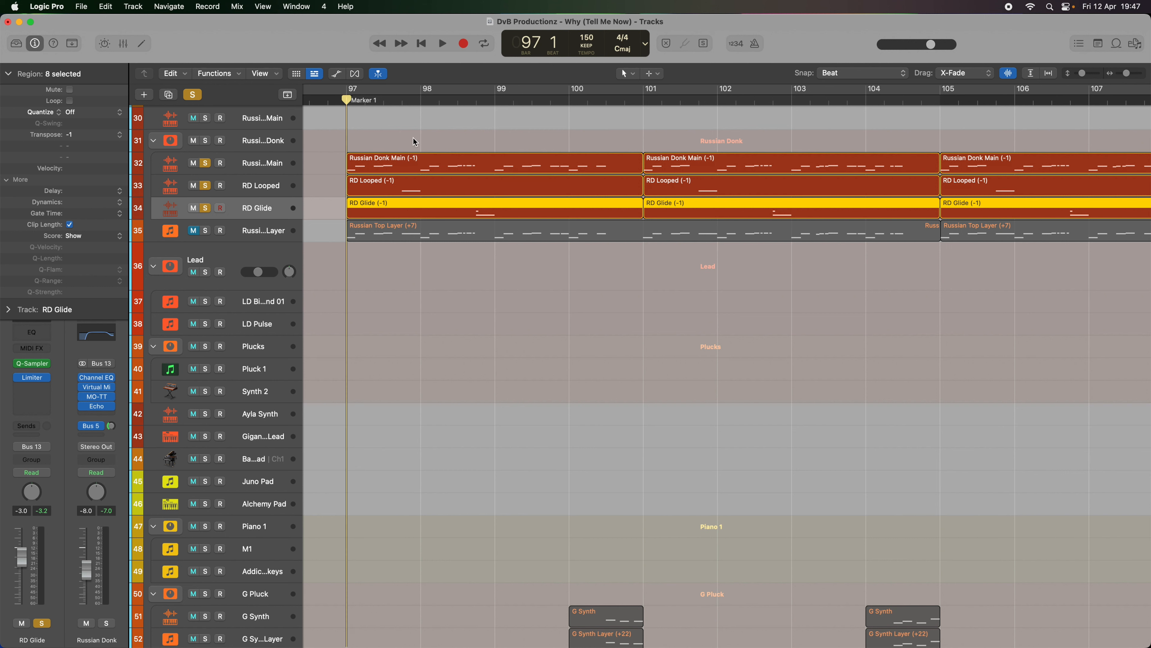
{"action": "key", "text": "space"}
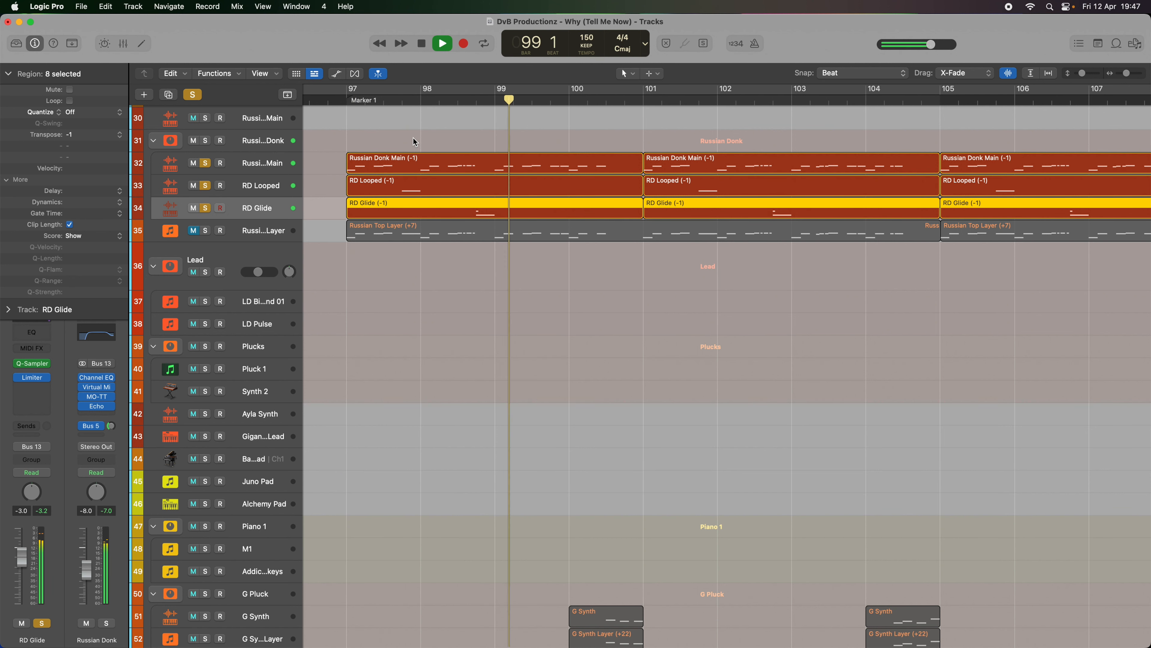
{"action": "key", "text": "space"}
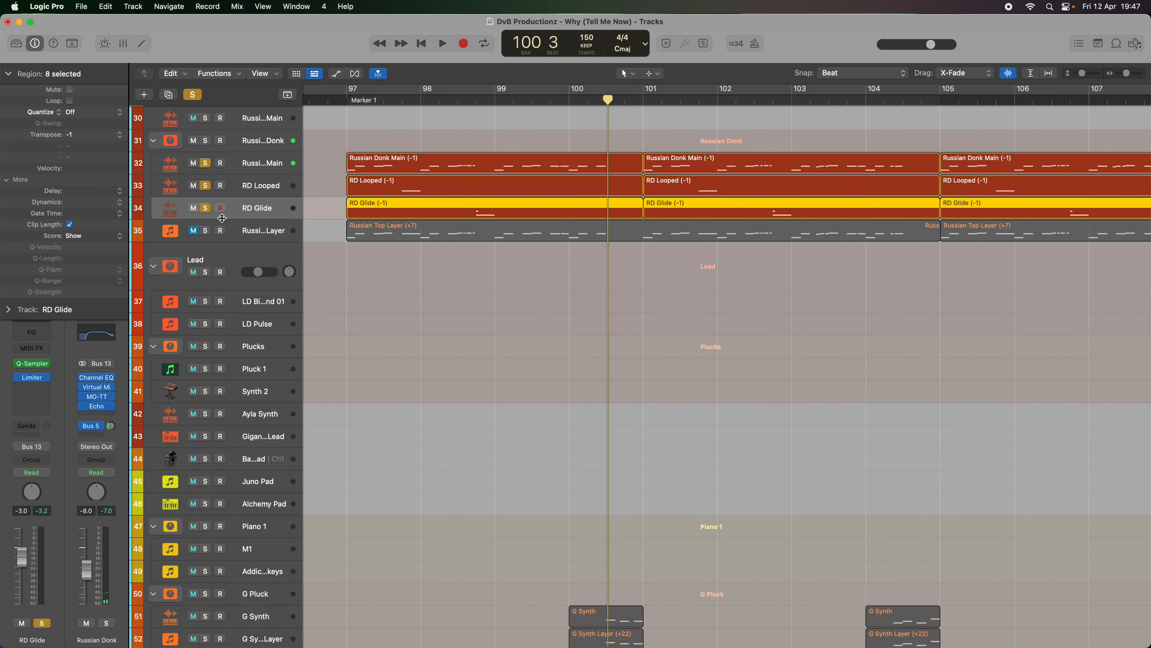
- Select the Russian Donk stack to view its channel strip, and turn off the solo on its Main, Looped and Glide layers
{"action": "scroll", "coordinate": [400, 128], "scroll_direction": "up", "scroll_amount": 15}
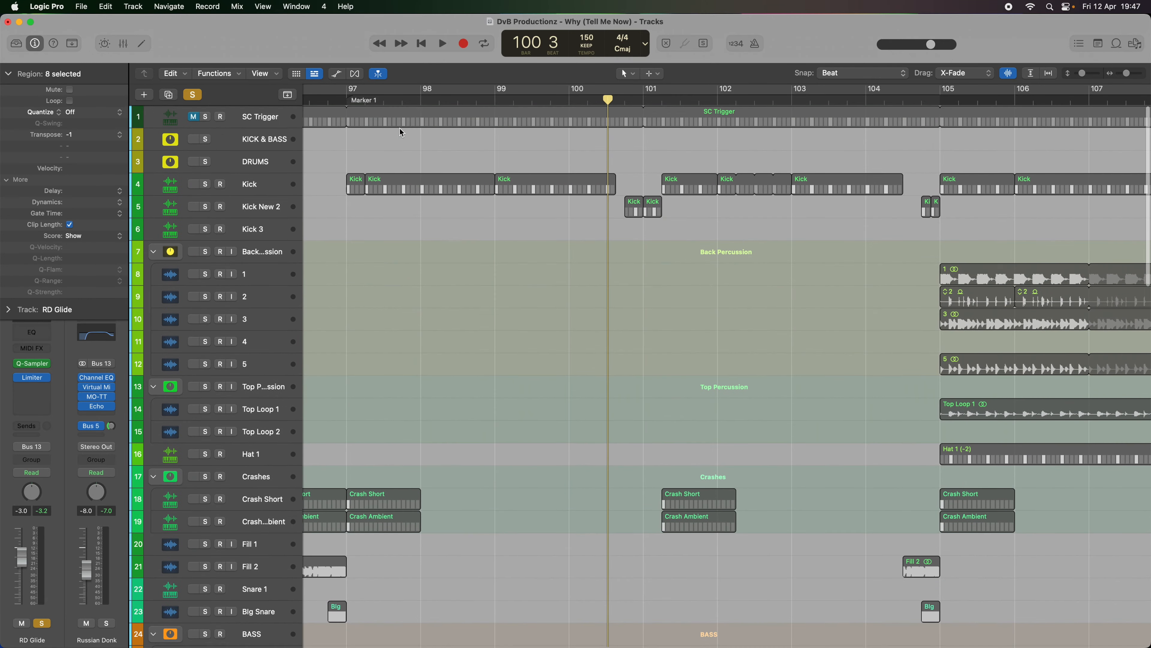
{"action": "scroll", "coordinate": [401, 131], "scroll_direction": "down", "scroll_amount": 15}
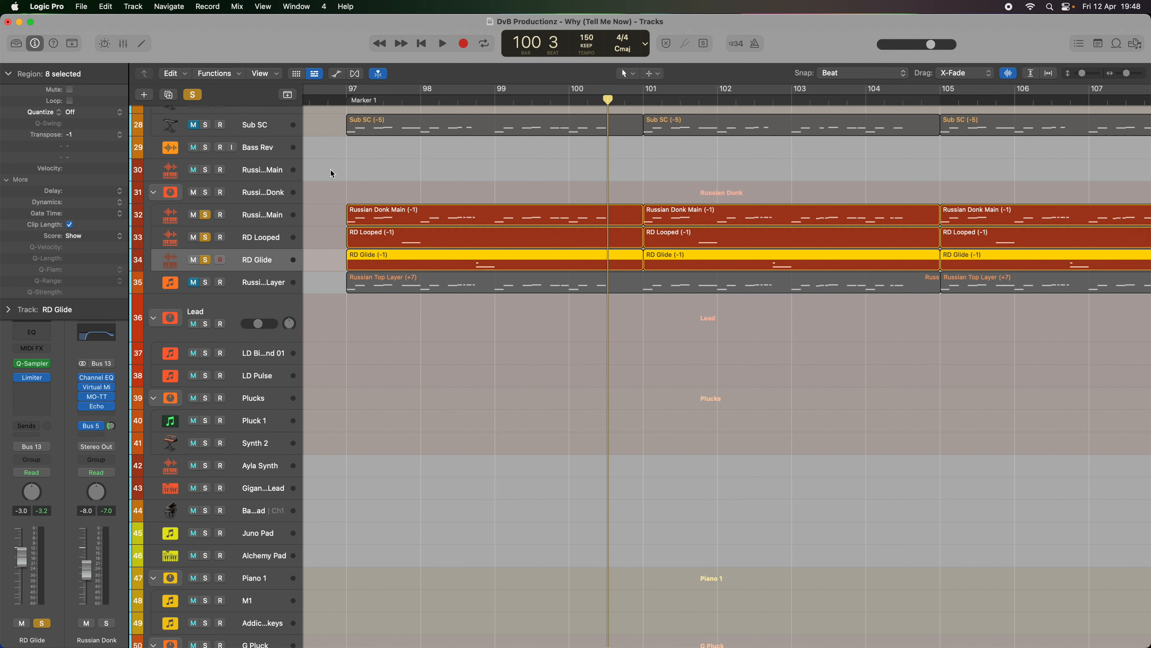
{"action": "left_click", "coordinate": [274, 193]}
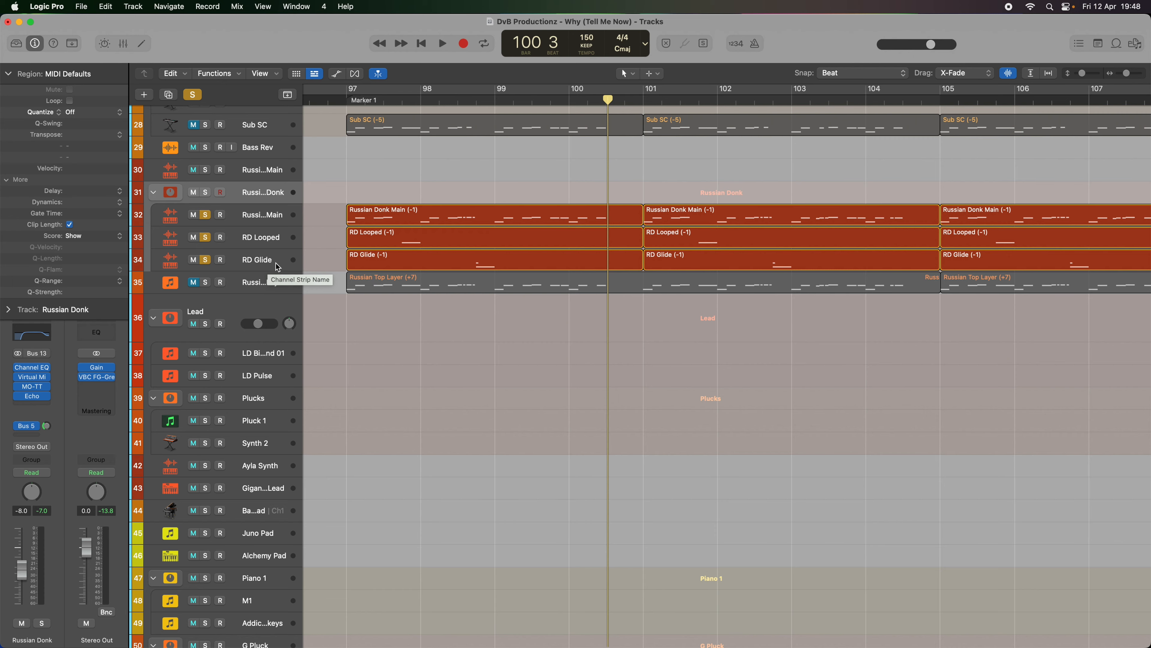
{"action": "scroll", "coordinate": [371, 188], "scroll_direction": "up", "scroll_amount": 1}
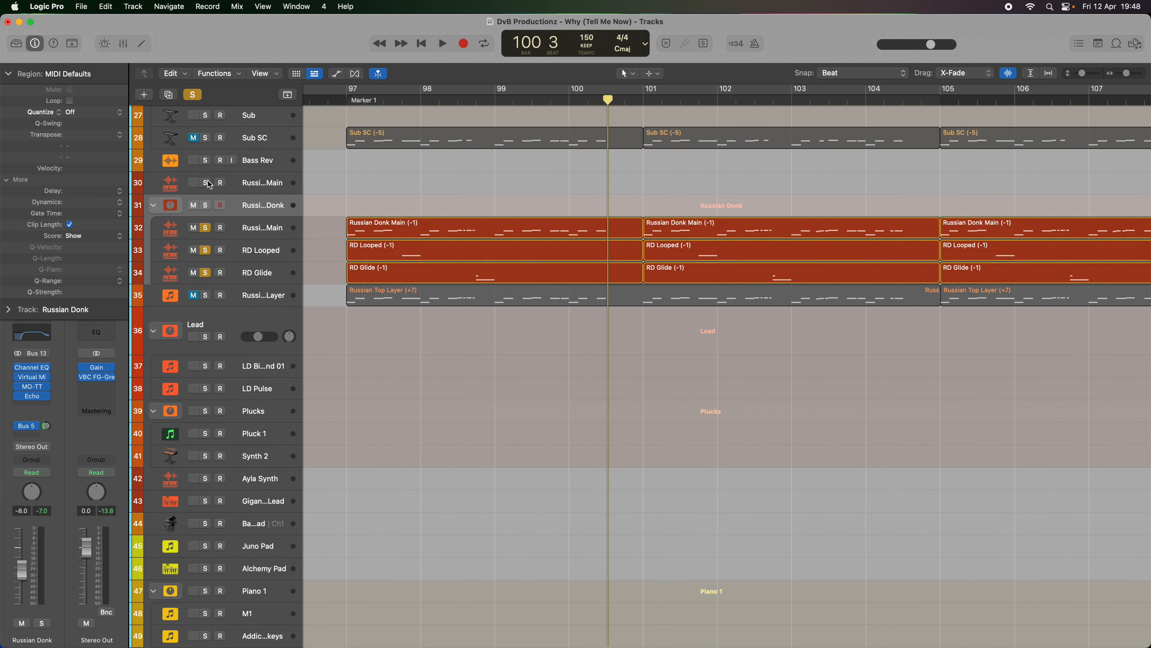
{"action": "left_click_drag", "start_coordinate": [207, 232], "coordinate": [208, 277]}
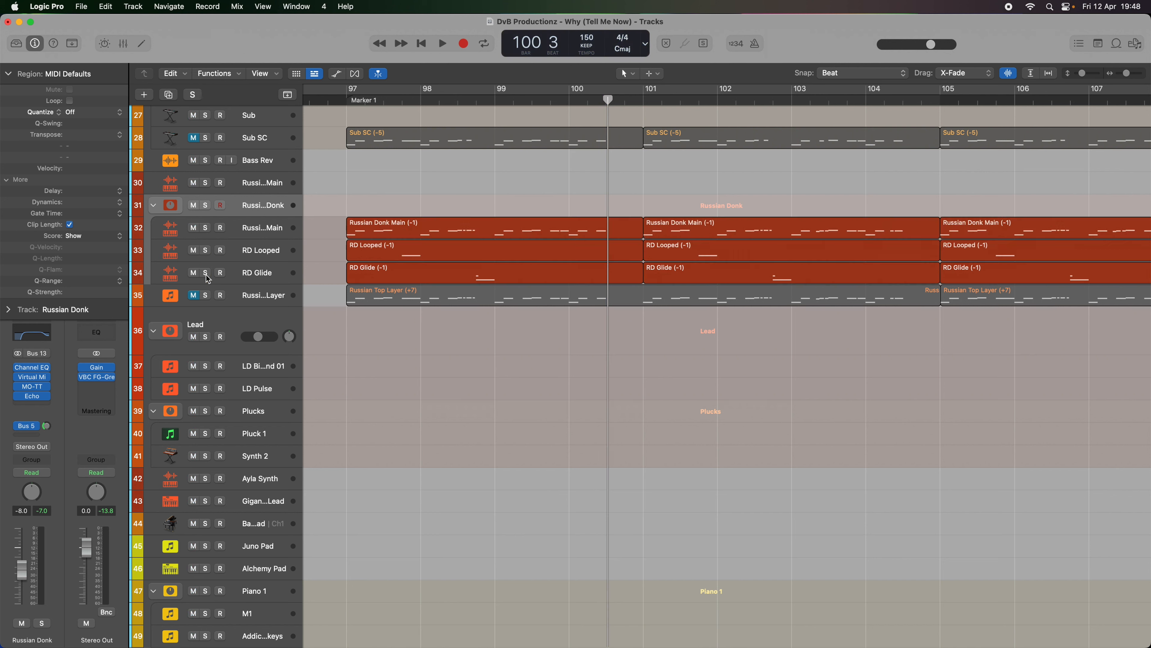
- Unmute Sub SC and play it together with the three Russian Donk layers from bar 97 to bar 103
{"action": "left_click", "coordinate": [244, 297]}
{"action": "left_click", "coordinate": [334, 100]}
{"action": "key", "text": "space"}
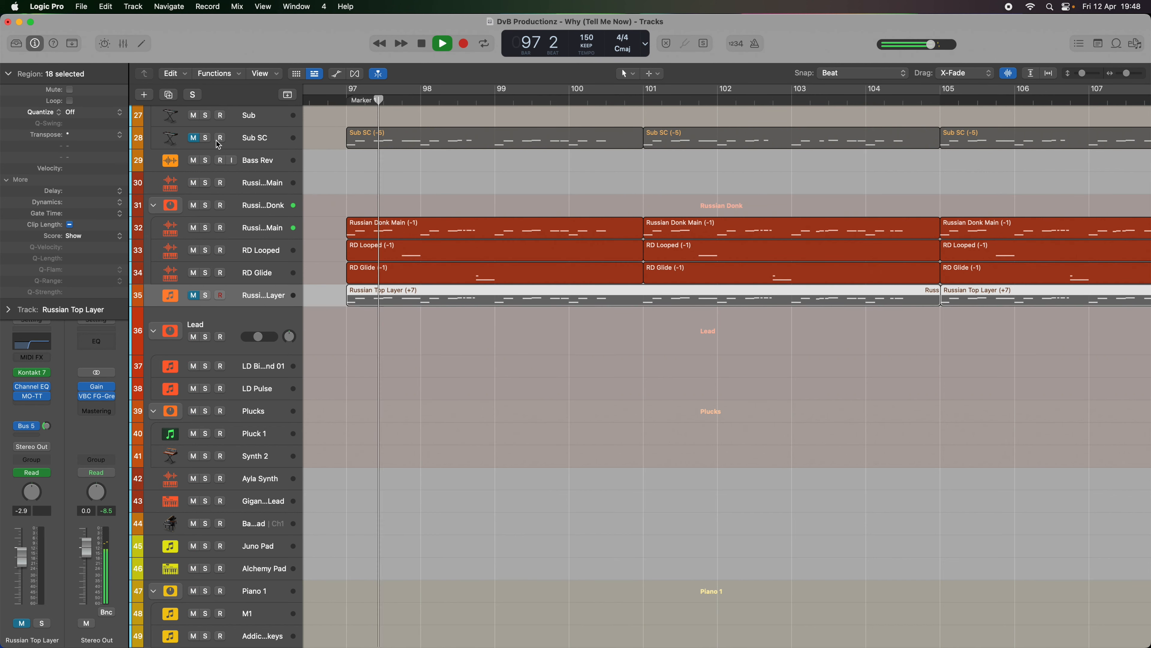
{"action": "left_click", "coordinate": [194, 138]}
{"action": "key", "text": "space"}
{"action": "left_click", "coordinate": [311, 100]}
{"action": "scroll", "coordinate": [448, 175], "scroll_direction": "left", "scroll_amount": 2}
{"action": "key", "text": "space"}
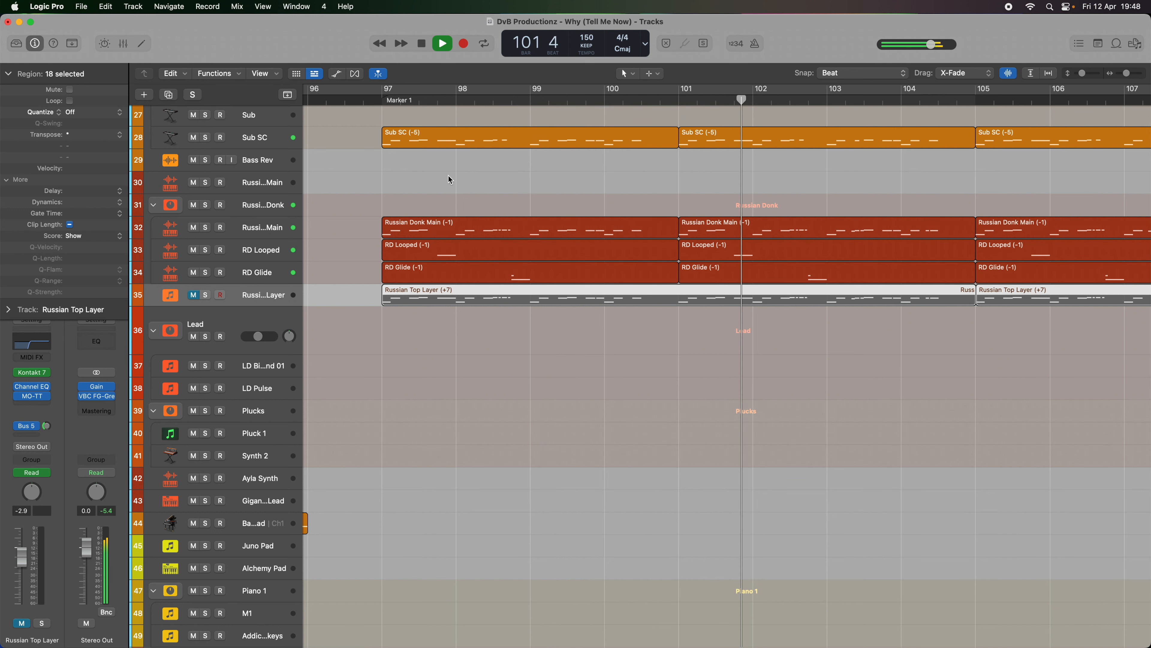
{"action": "key", "text": "space"}
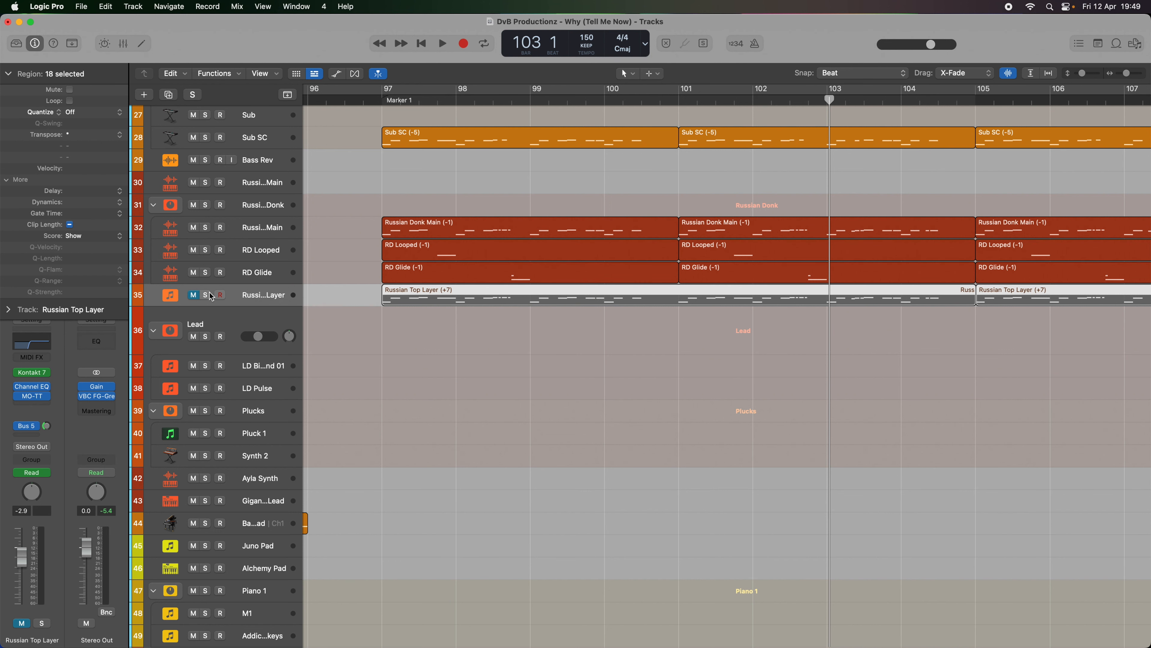
- Unmute and solo Russian Top Layer, and play it from bar 97 into bar 100
{"action": "left_click", "coordinate": [196, 295]}
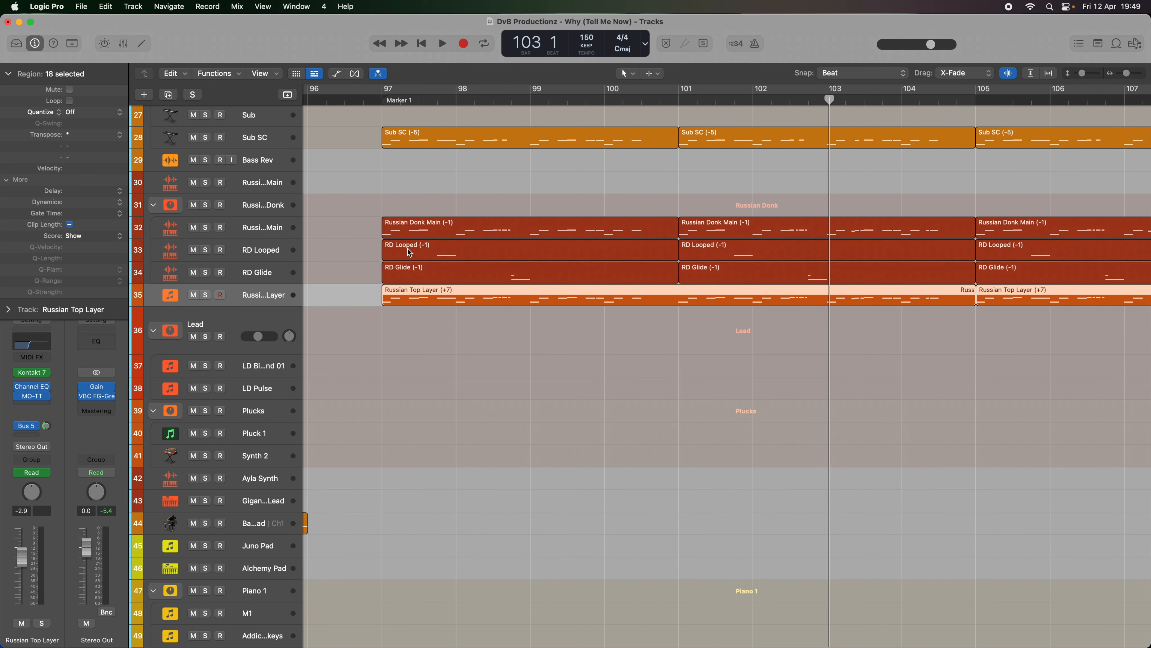
{"action": "left_click", "coordinate": [383, 91]}
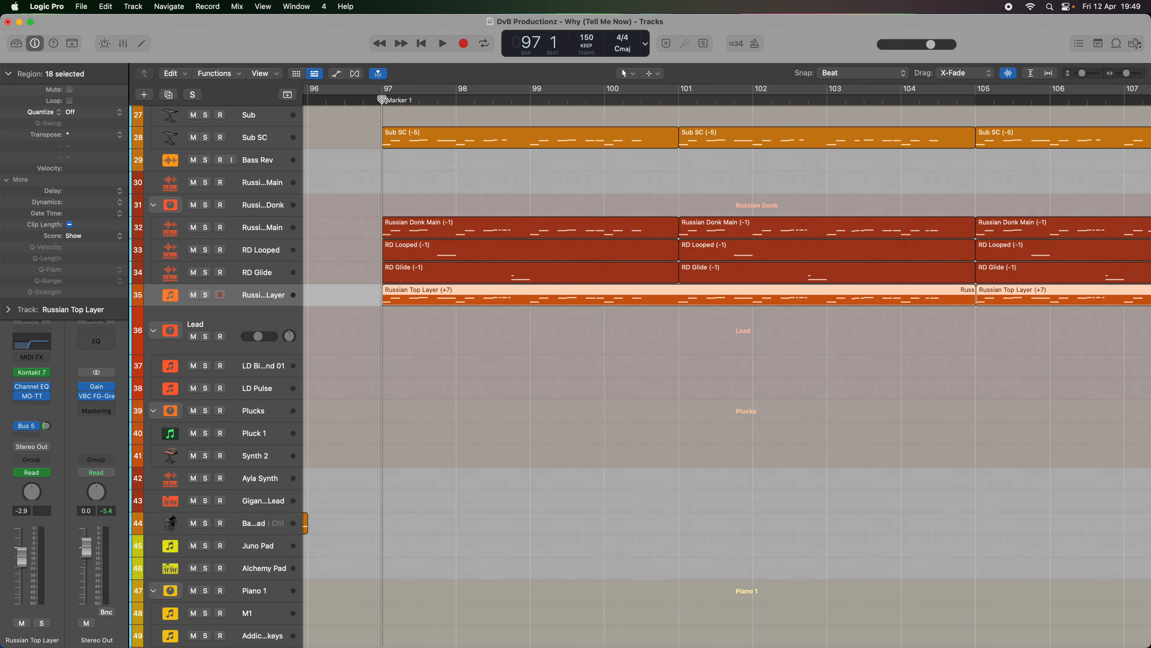
{"action": "left_click", "coordinate": [205, 296]}
{"action": "key", "text": "space"}
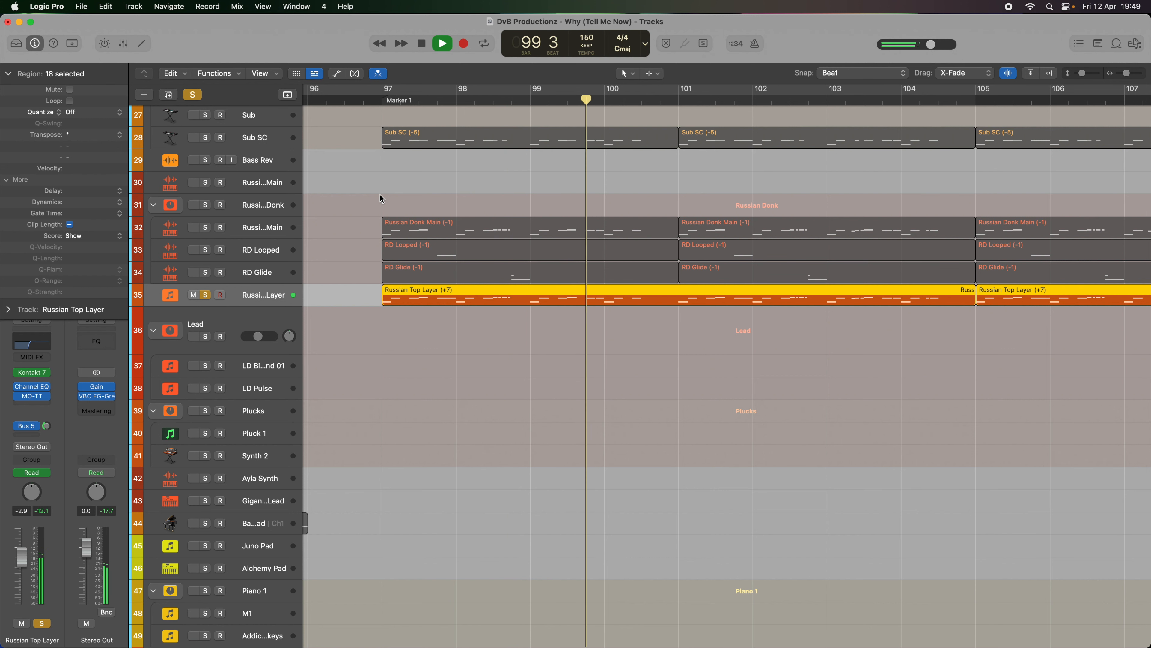
{"action": "key", "text": "space"}
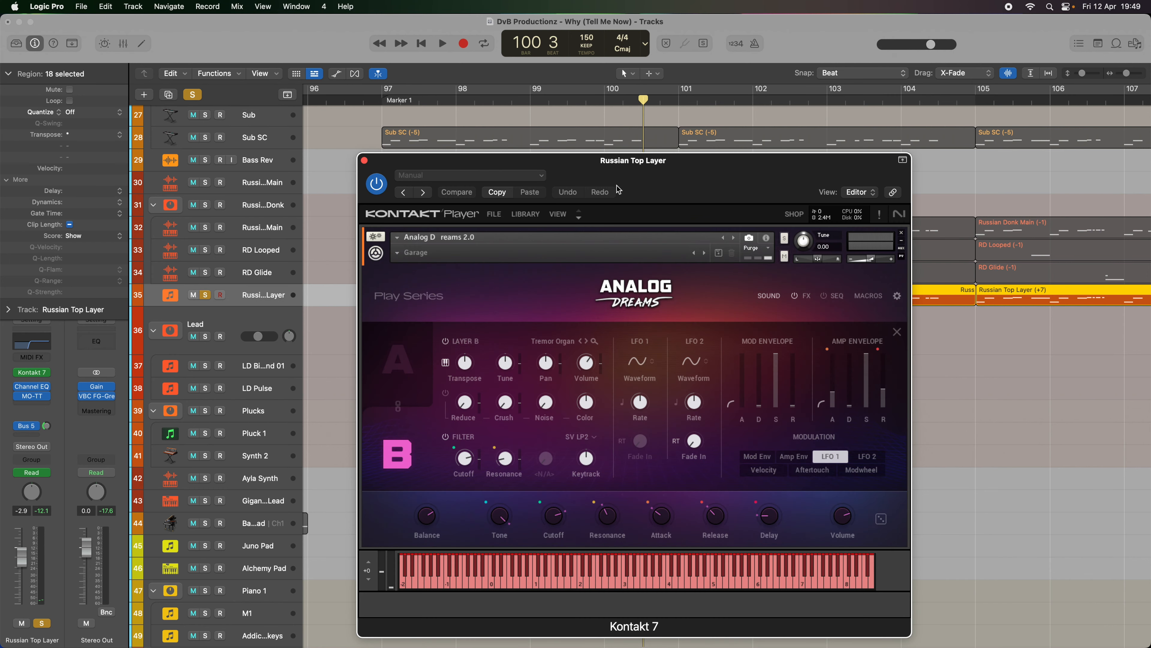
- Audition several notes of the Analog Dreams Garage sound in Russian Top Layer's Kontakt 7, and close the instrument
{"action": "left_click_drag", "start_coordinate": [677, 191], "coordinate": [687, 131]}
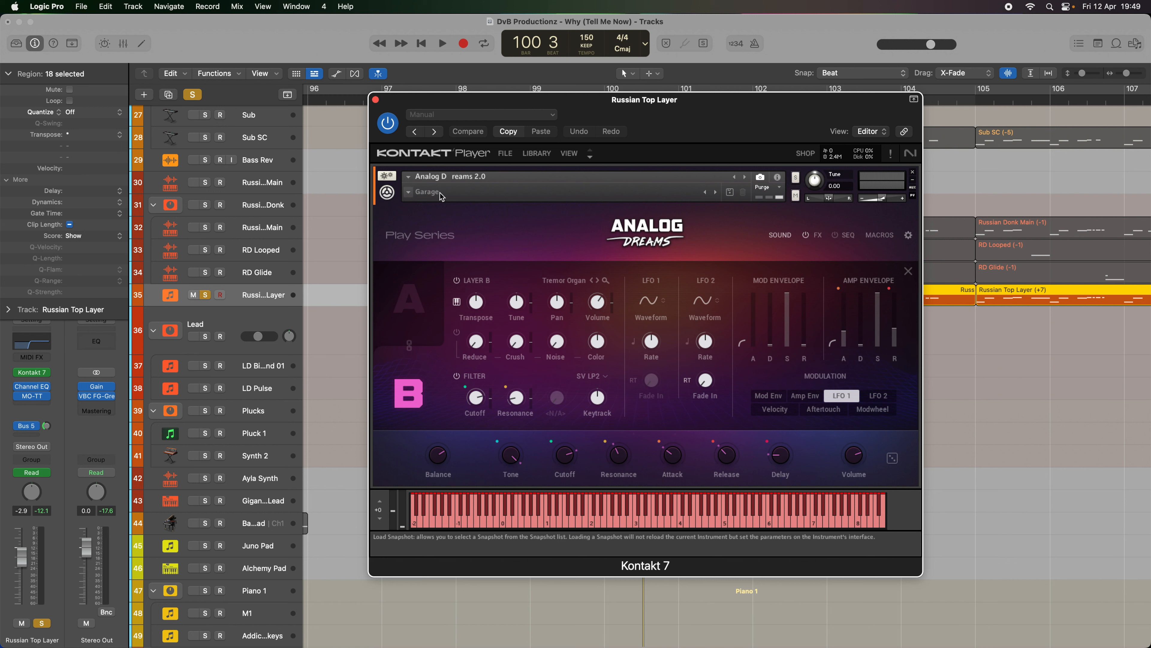
{"action": "left_click", "coordinate": [646, 515]}
{"action": "left_click", "coordinate": [614, 515]}
{"action": "left_click", "coordinate": [706, 521]}
{"action": "left_click", "coordinate": [579, 520]}
{"action": "left_click", "coordinate": [527, 522]}
{"action": "left_click", "coordinate": [477, 522]}
{"action": "left_click", "coordinate": [611, 520]}
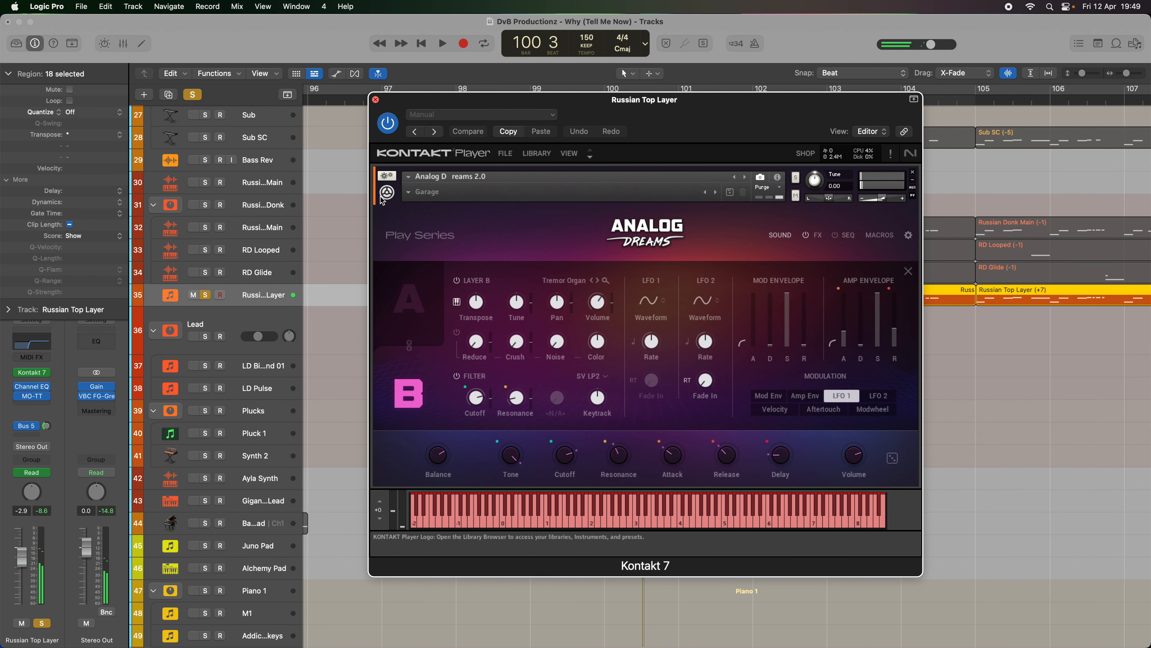
{"action": "left_click", "coordinate": [376, 100]}
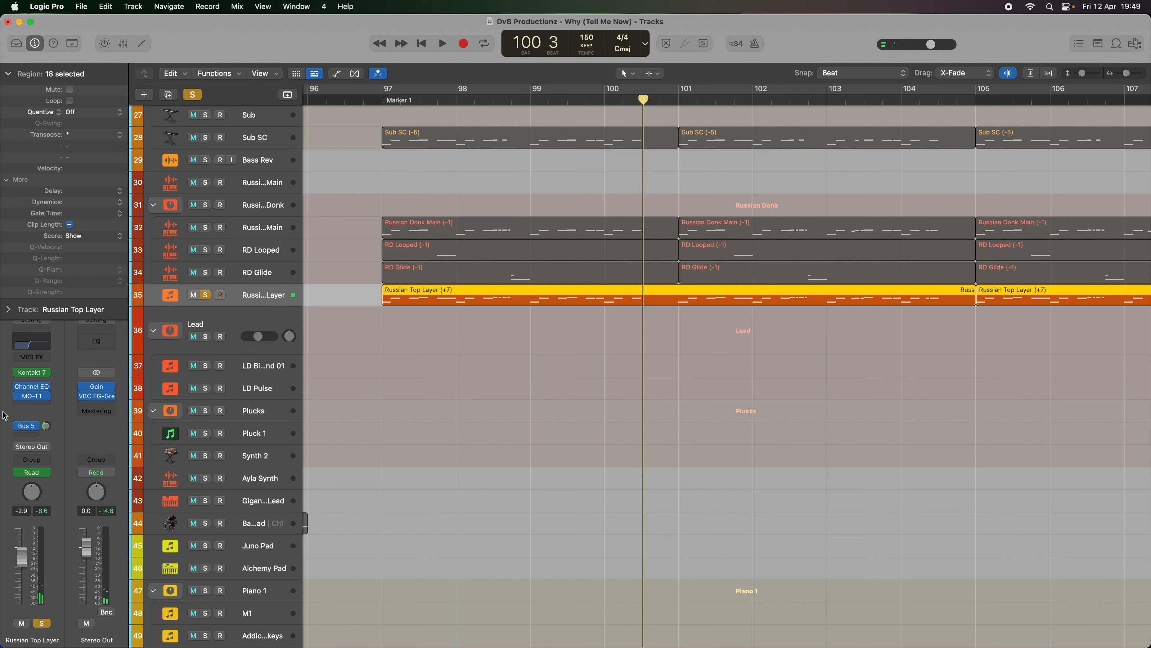
- Review the Channel EQ on Russian Top Layer, close it, and play the soloed layer from bar 97 into bar 98
{"action": "mouse_move", "coordinate": [33, 389]}
{"action": "left_click_drag", "start_coordinate": [699, 179], "coordinate": [664, 166]}
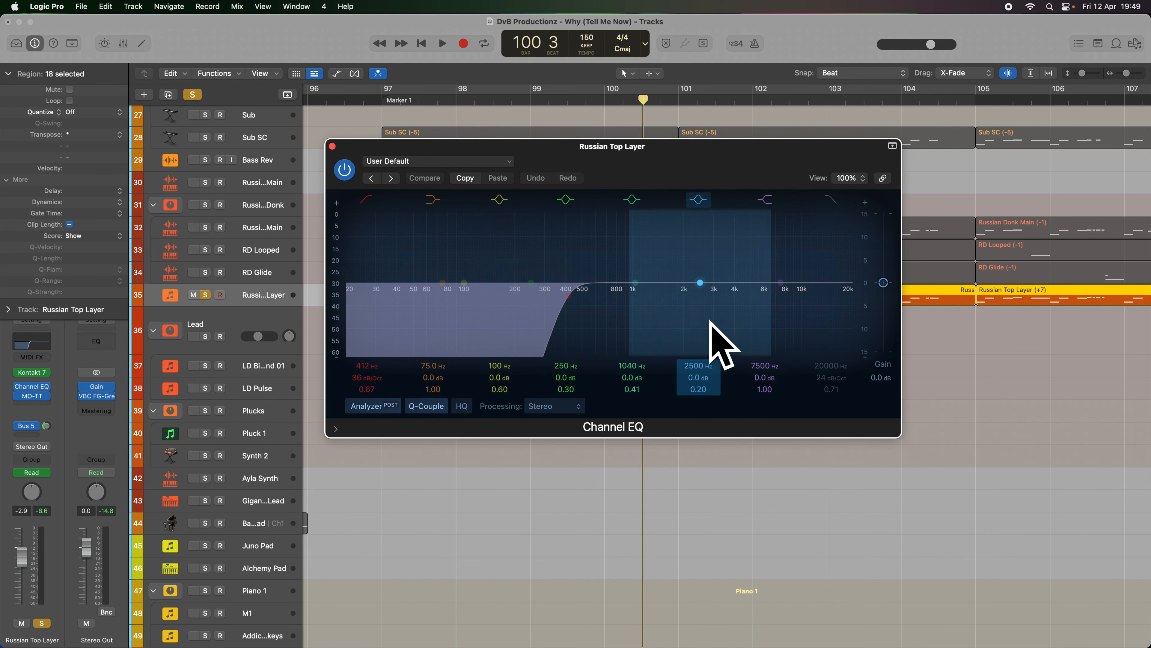
{"action": "left_click", "coordinate": [332, 146]}
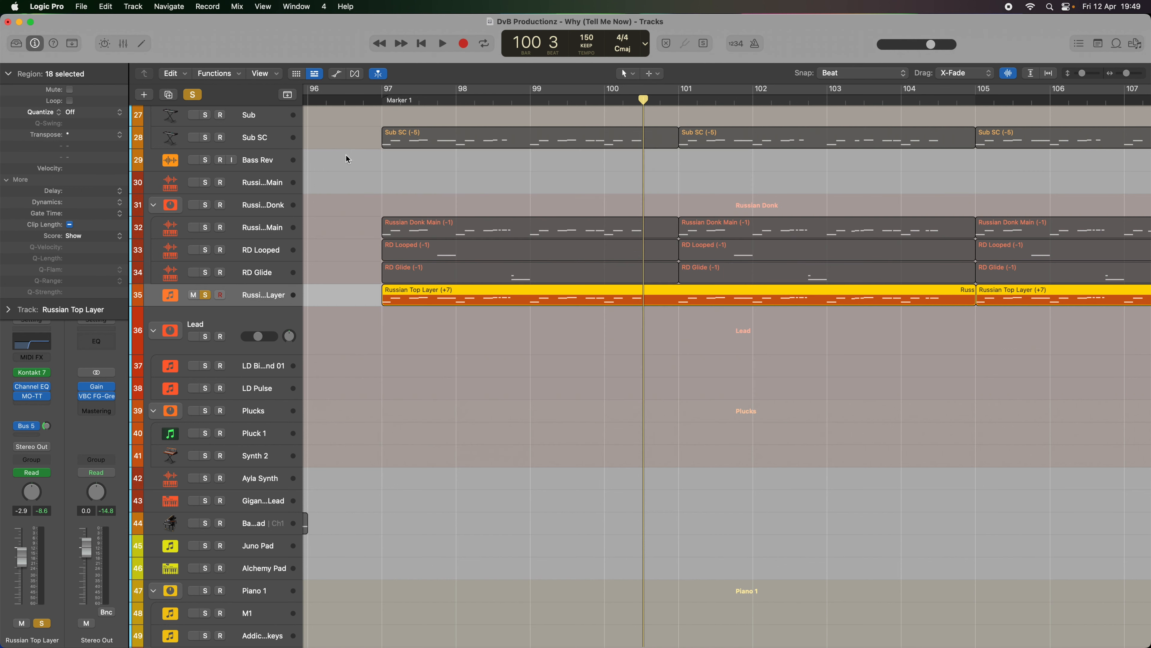
{"action": "key", "text": "shift+space"}
{"action": "mouse_move", "coordinate": [19, 386]}
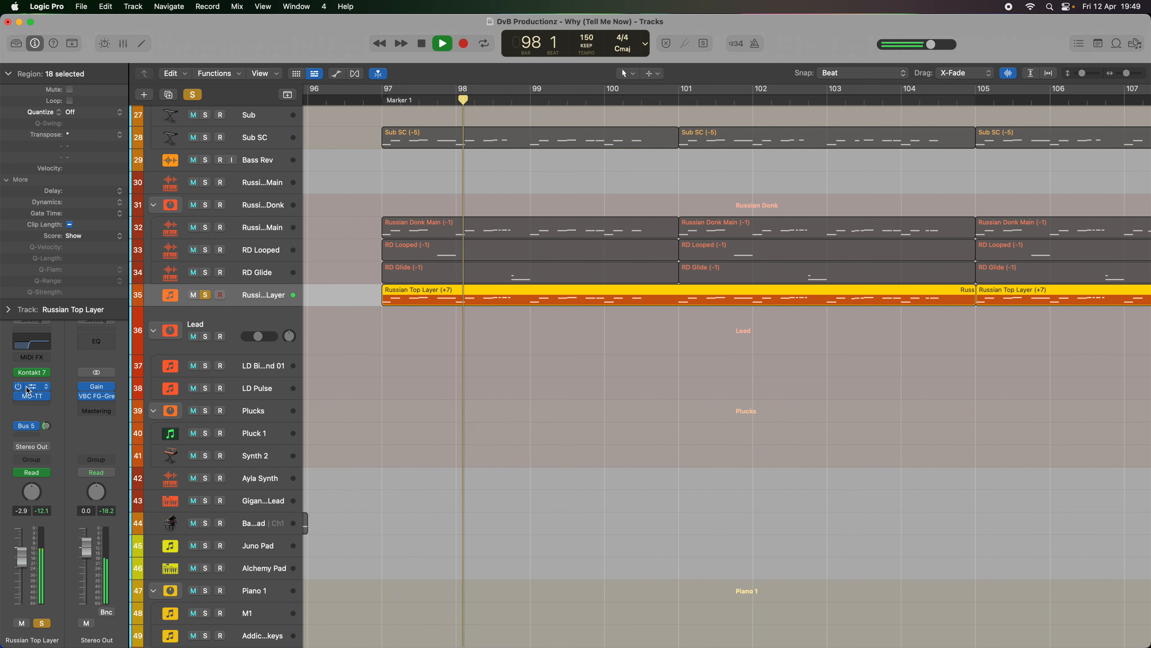
{"action": "key", "text": "space"}
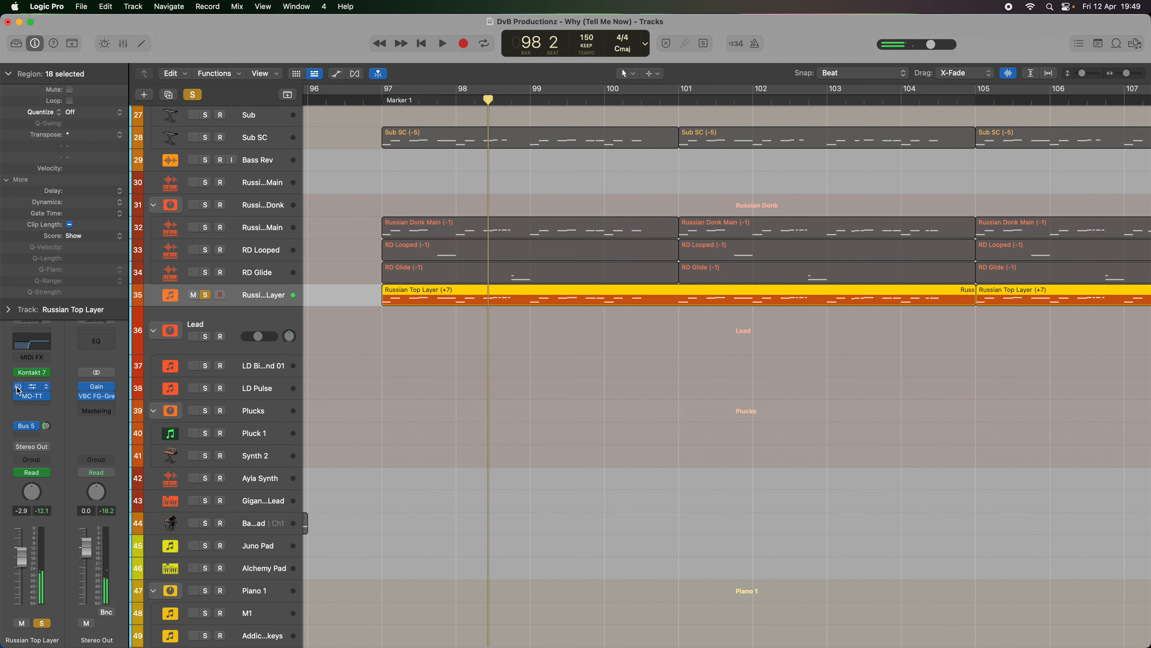
- Play Russian Top Layer from bar 97 with its Channel EQ bypassed, turn off the solo and re-enable the EQ
{"action": "key", "text": "shift+space"}
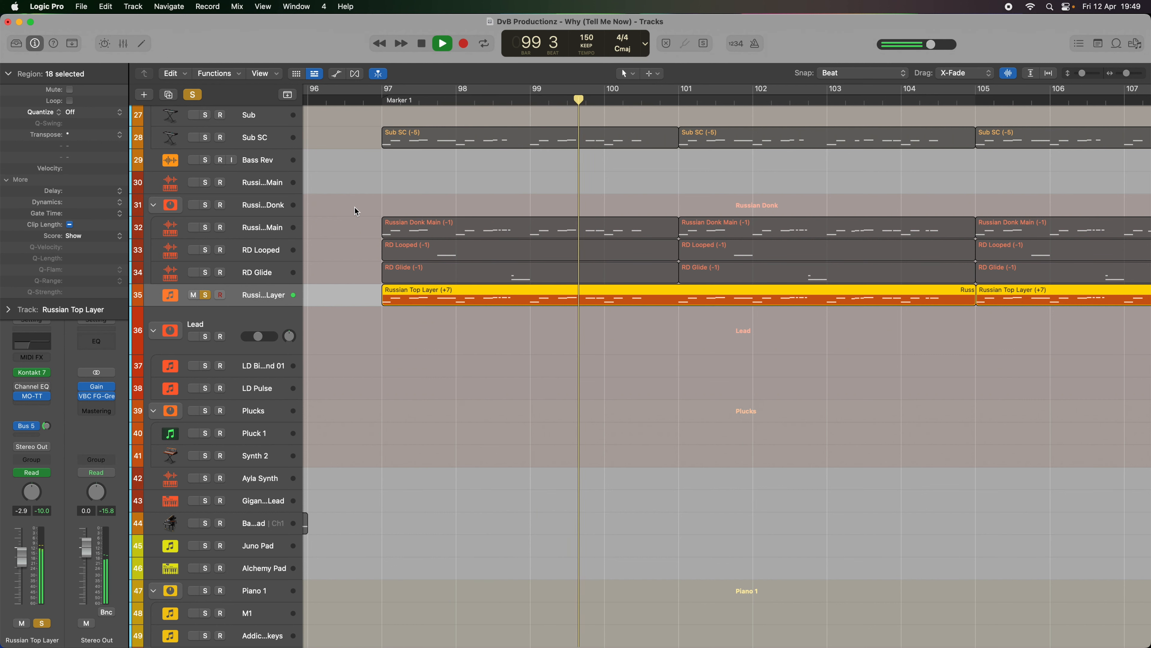
{"action": "key", "text": "space"}
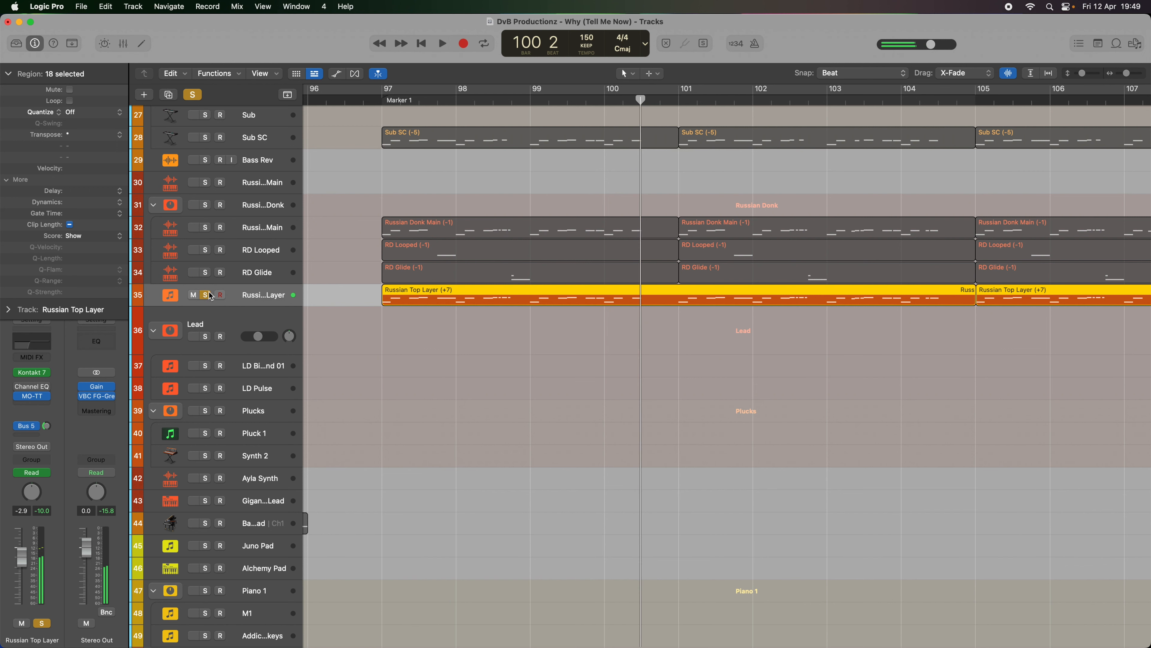
{"action": "left_click", "coordinate": [205, 295]}
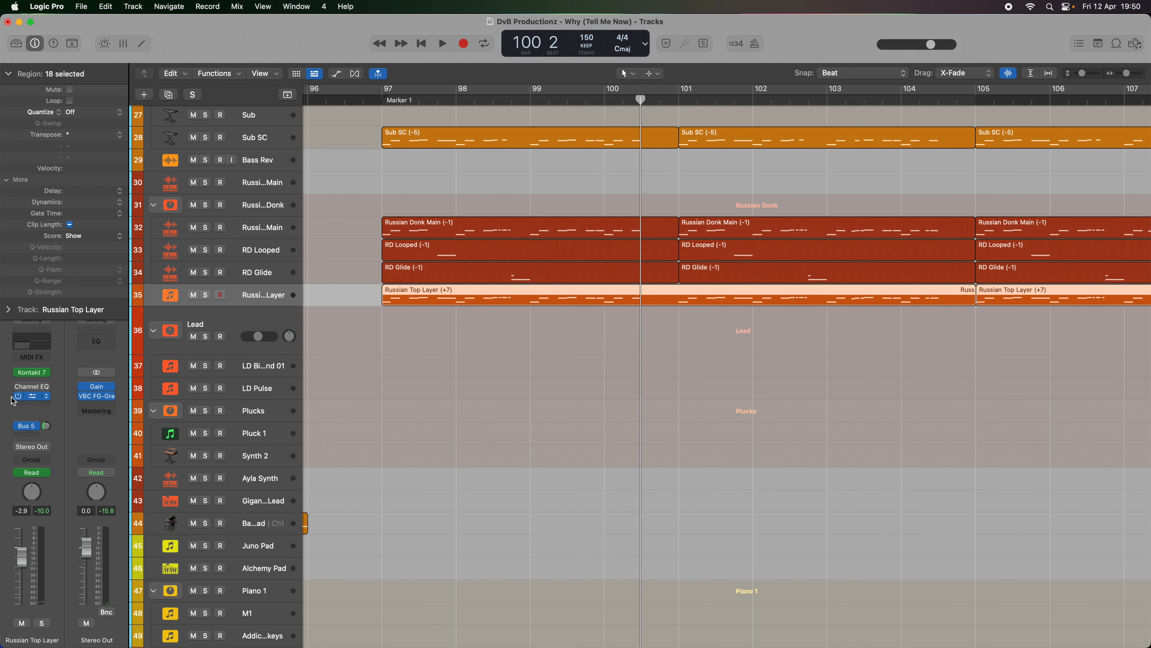
{"action": "left_click", "coordinate": [19, 386]}
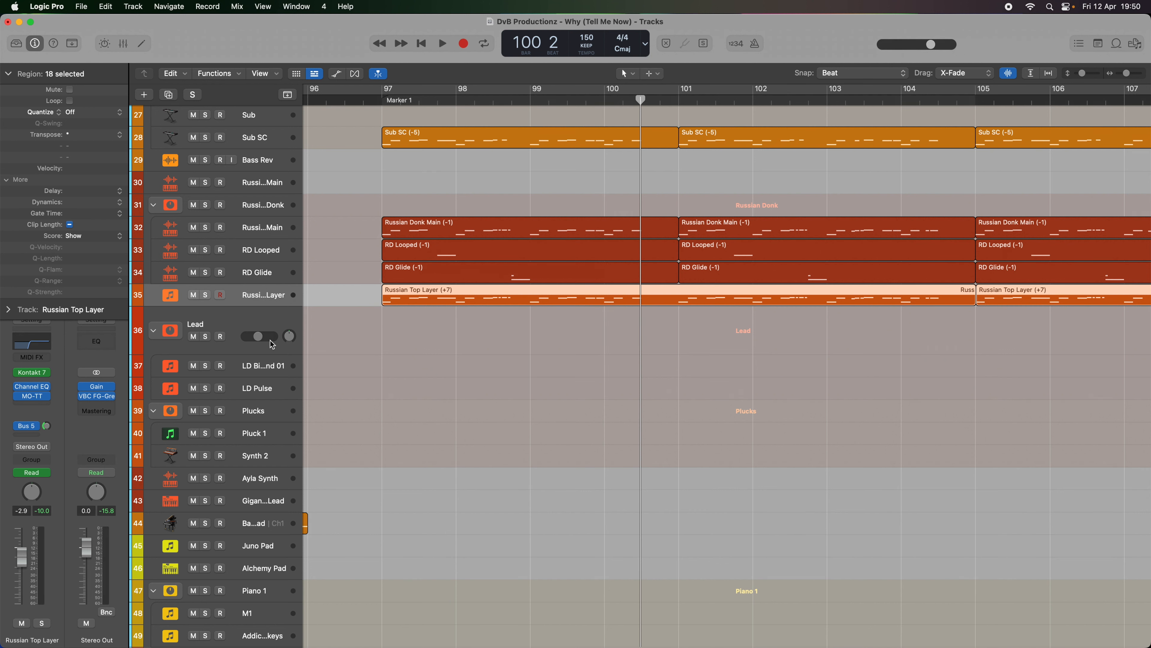
- Review MO-TT on Russian Top Layer, and play from bar 97 into bar 100, soloing the layer during playback
{"action": "mouse_move", "coordinate": [33, 400]}
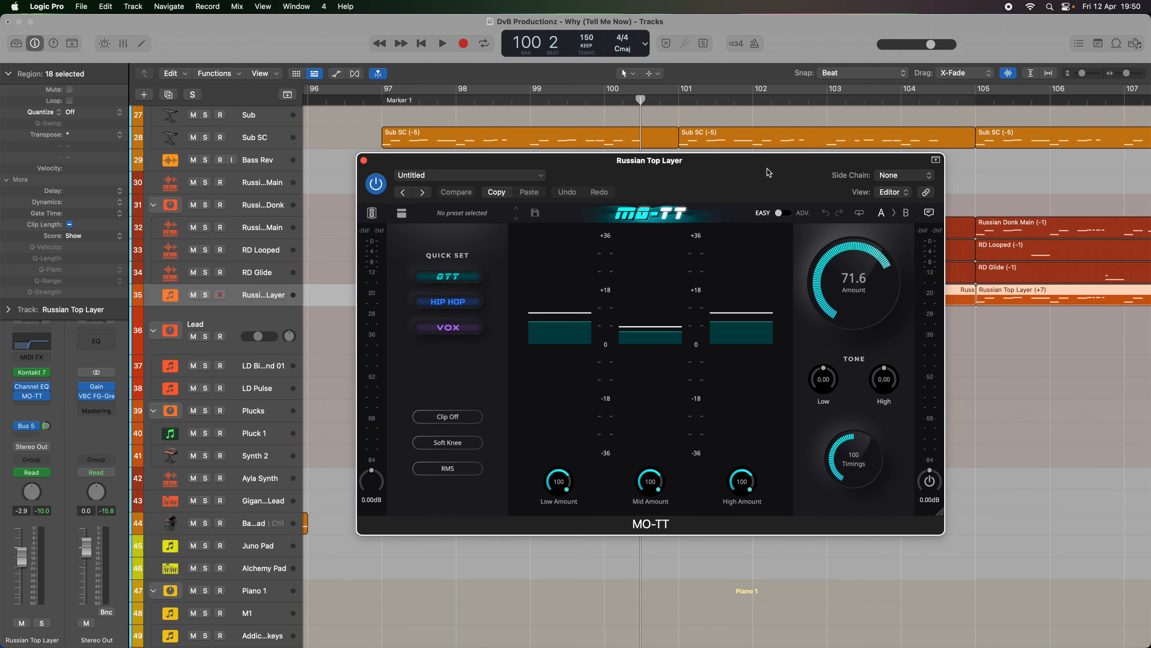
{"action": "left_click_drag", "start_coordinate": [700, 189], "coordinate": [673, 202]}
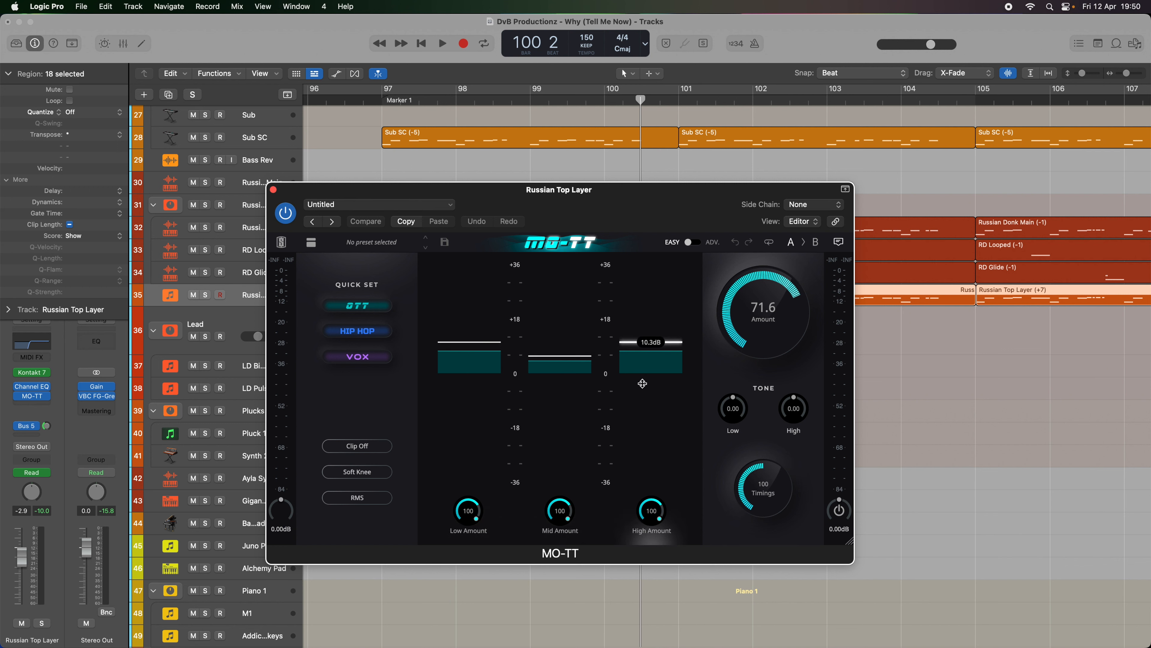
{"action": "key", "text": "space"}
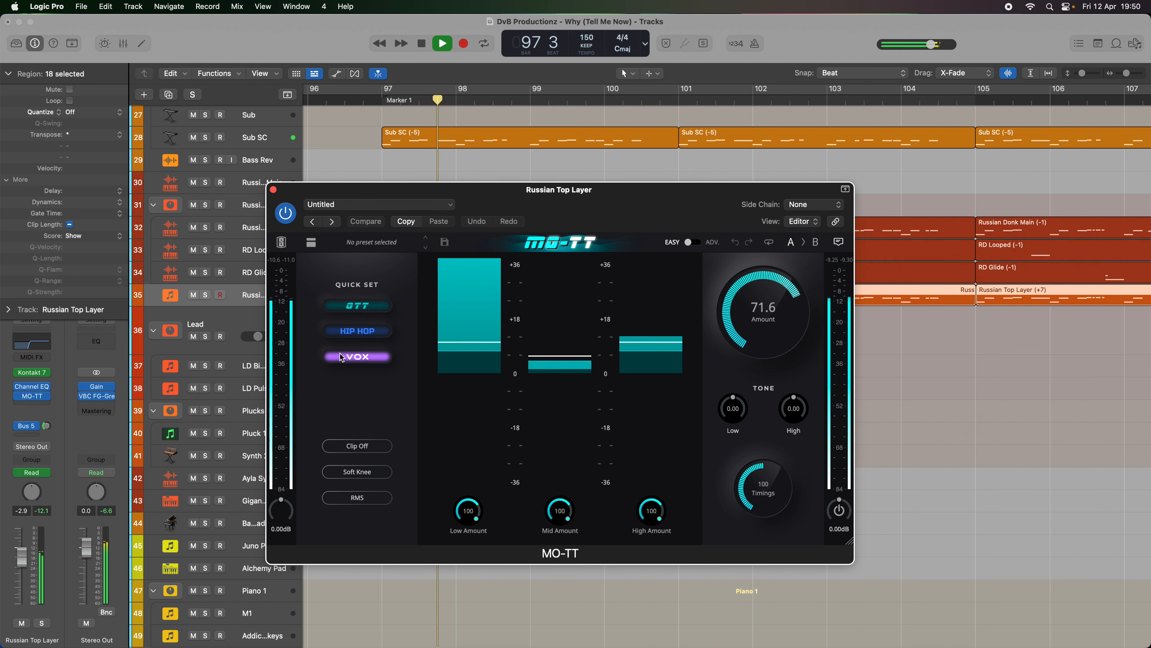
{"action": "key", "text": "s"}
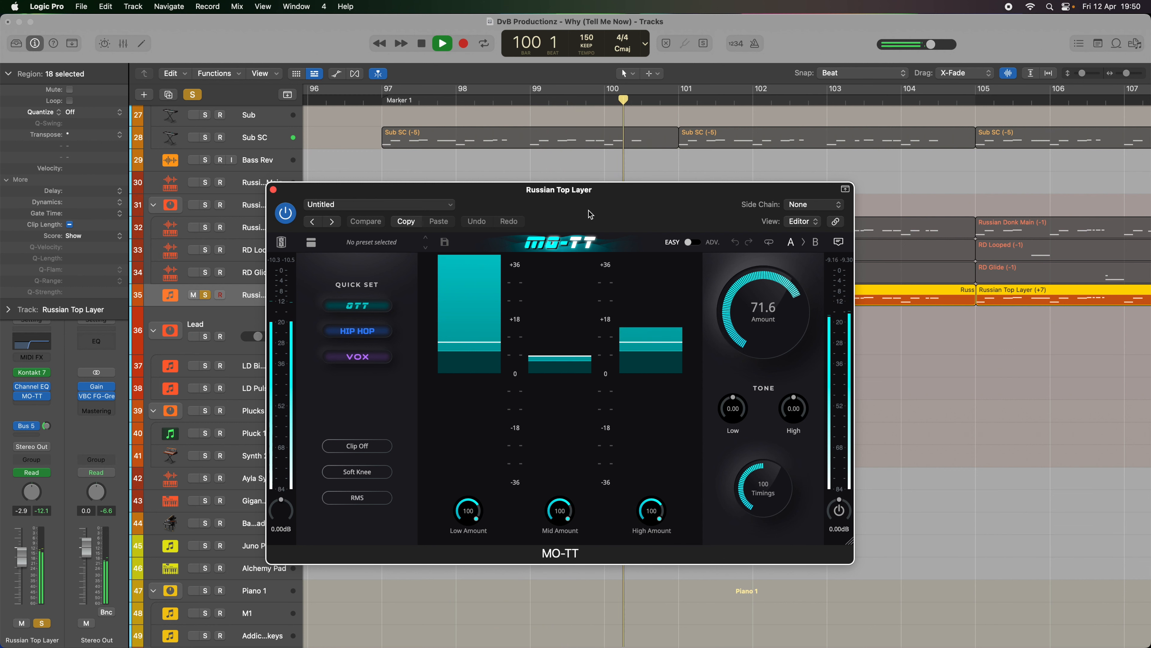
{"action": "key", "text": "space"}
- Compare Russian Top Layer with MO-TT bypassed and enabled during playback, close the plug-in and turn off the solo
{"action": "left_click", "coordinate": [290, 218]}
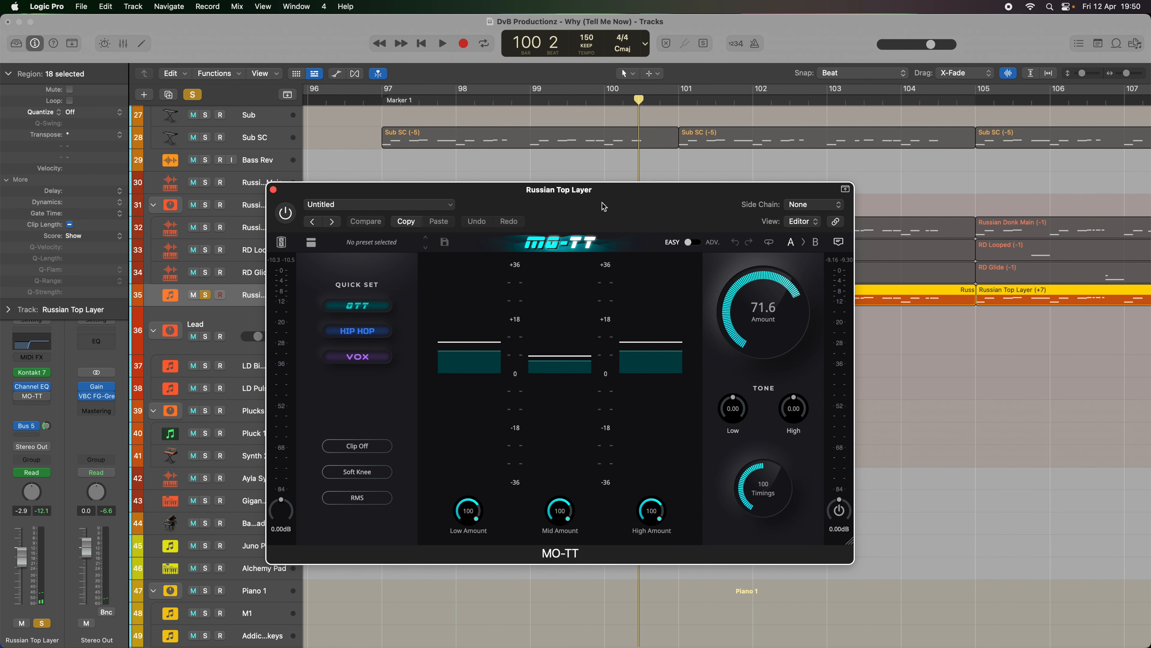
{"action": "key", "text": "shift+space"}
{"action": "left_click", "coordinate": [290, 219]}
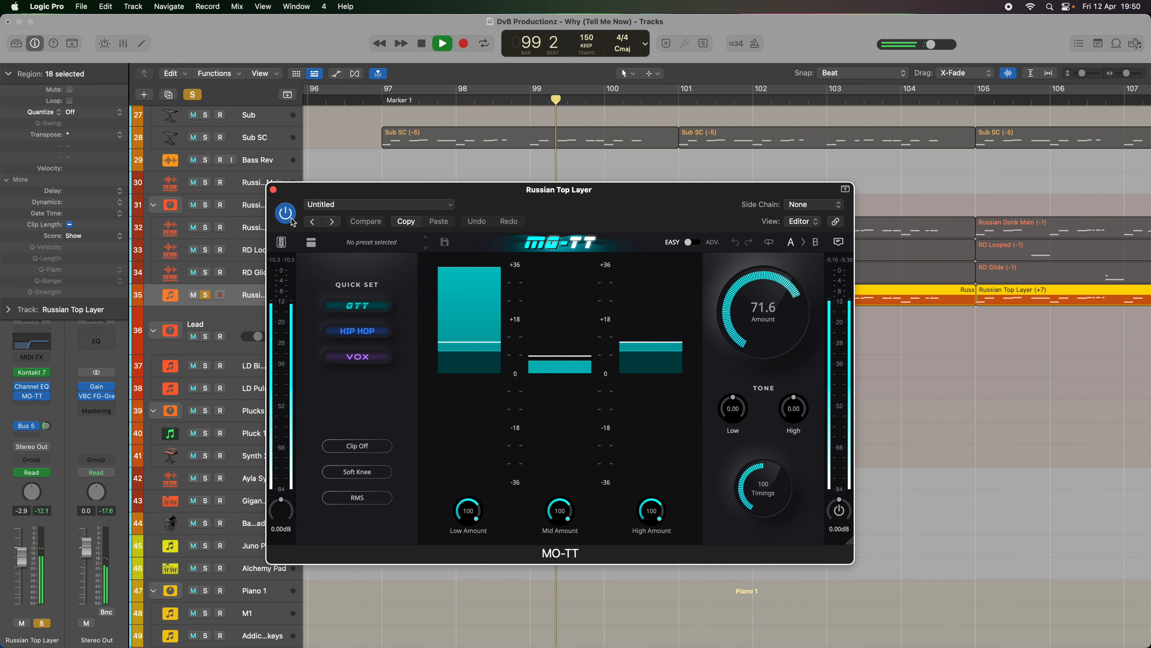
{"action": "key", "text": "space"}
{"action": "key", "text": "super+w"}
{"action": "left_click", "coordinate": [205, 295]}
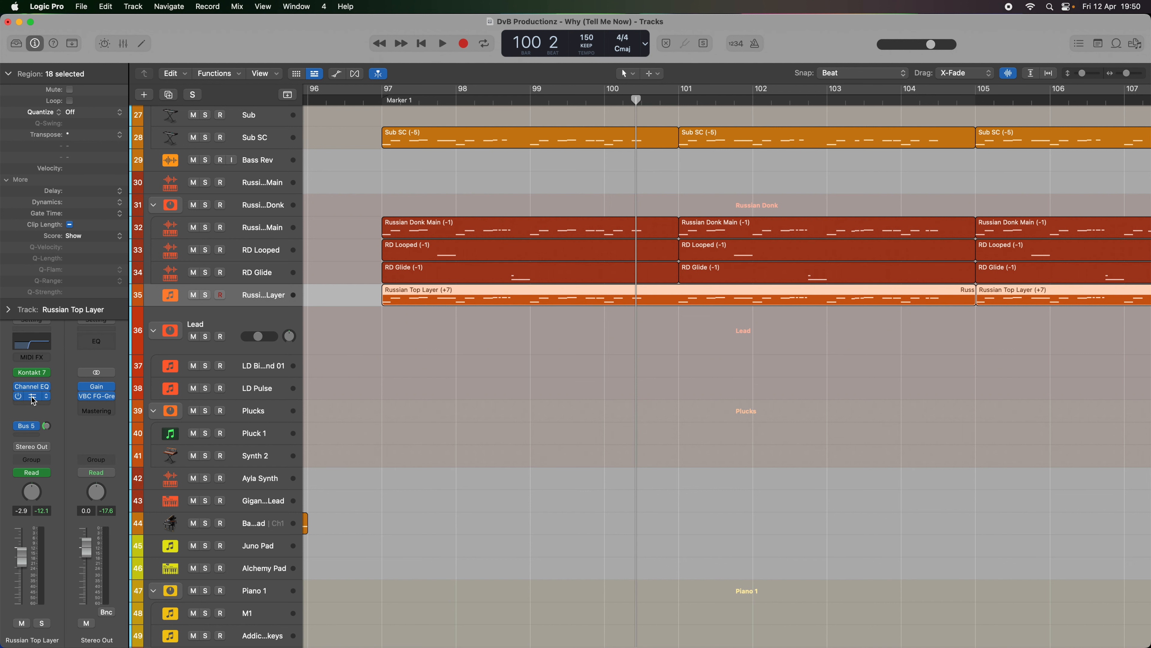
- Trace Russian Top Layer's Bus 5 send to the REV channel, and insert Slate Digital VerbSuite Classics there
{"action": "left_click", "coordinate": [33, 427]}
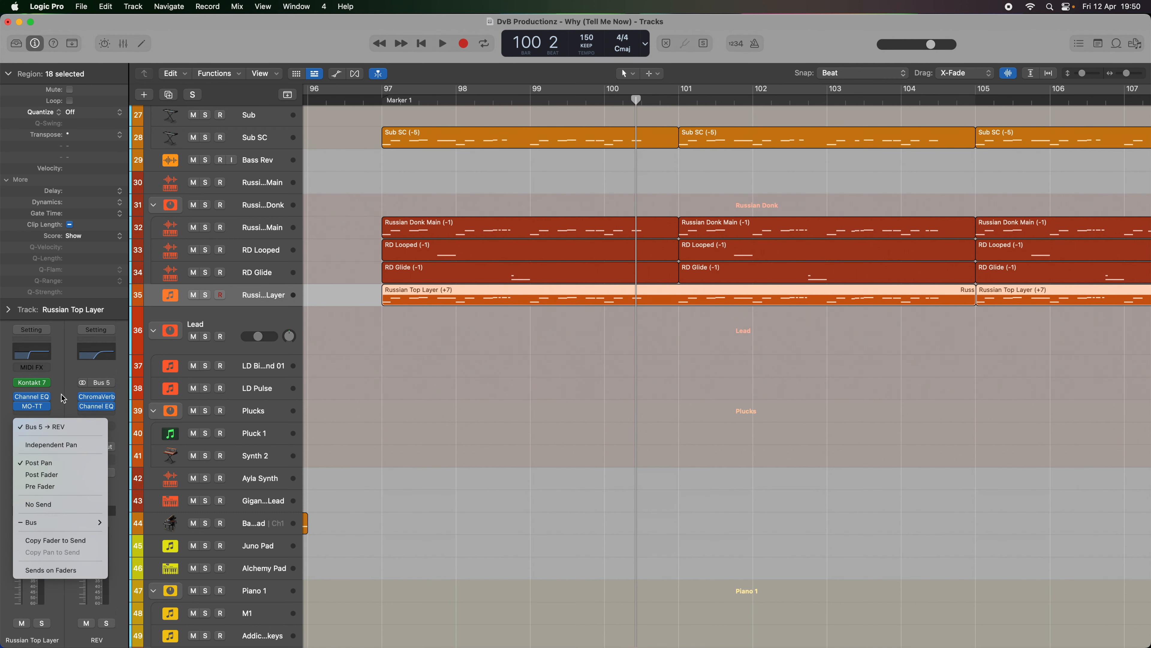
{"action": "left_click", "coordinate": [64, 432]}
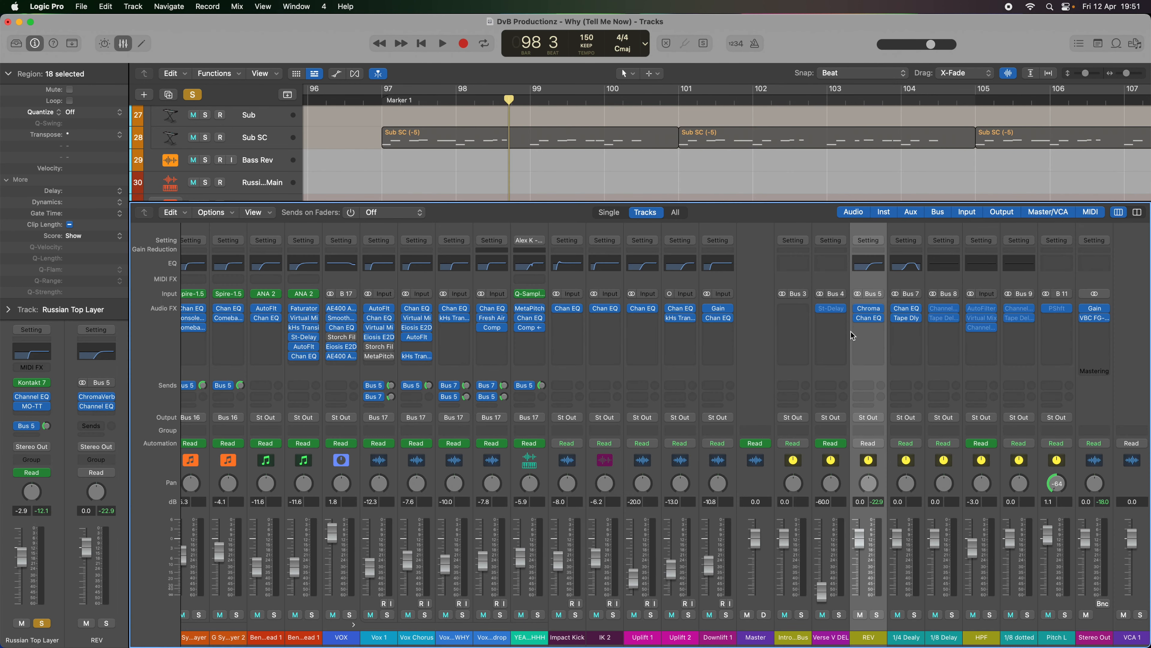
{"action": "left_click", "coordinate": [870, 347]}
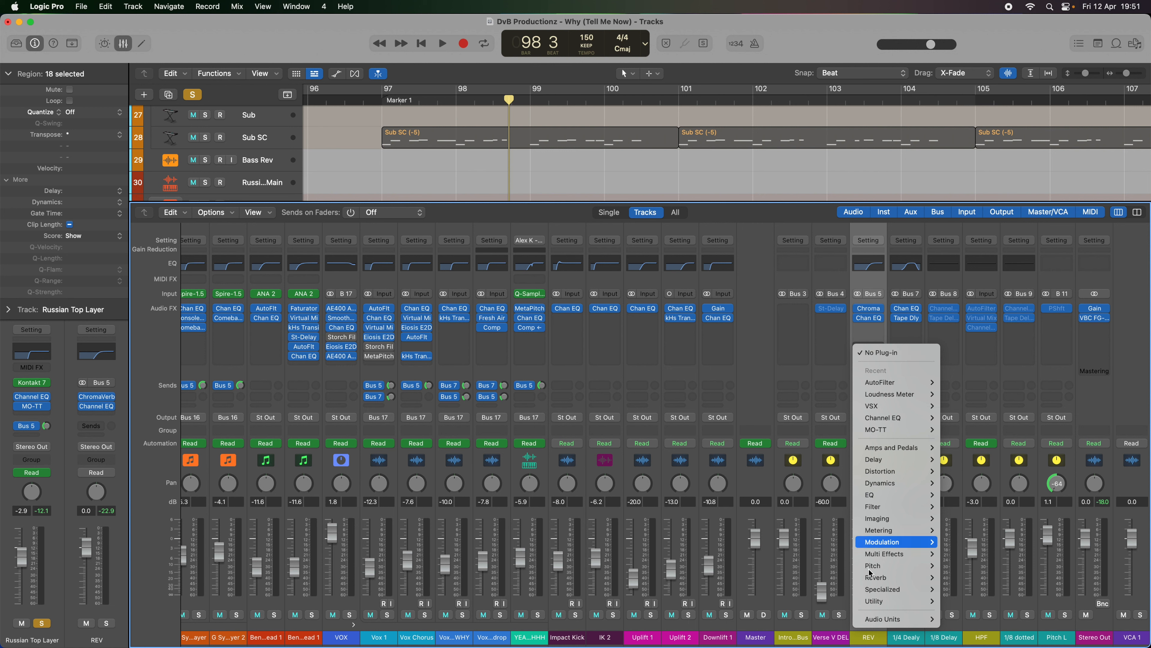
{"action": "mouse_move", "coordinate": [888, 618]}
{"action": "mouse_move", "coordinate": [956, 615]}
{"action": "mouse_move", "coordinate": [970, 589]}
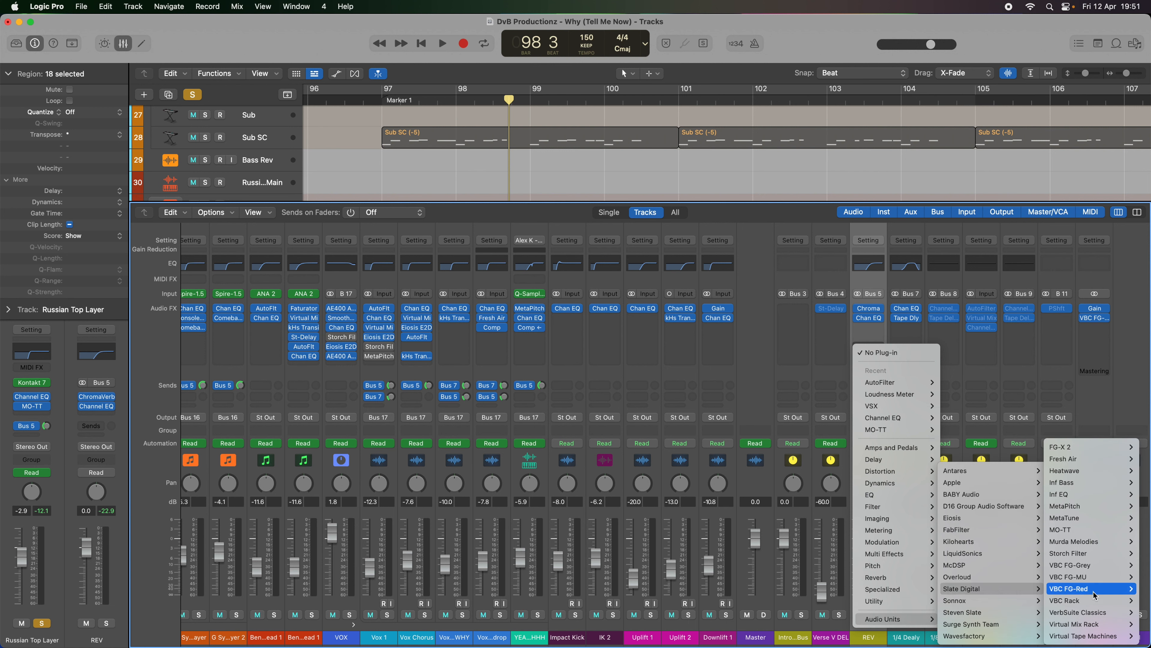
{"action": "mouse_move", "coordinate": [1100, 613]}
{"action": "left_click", "coordinate": [1033, 613]}
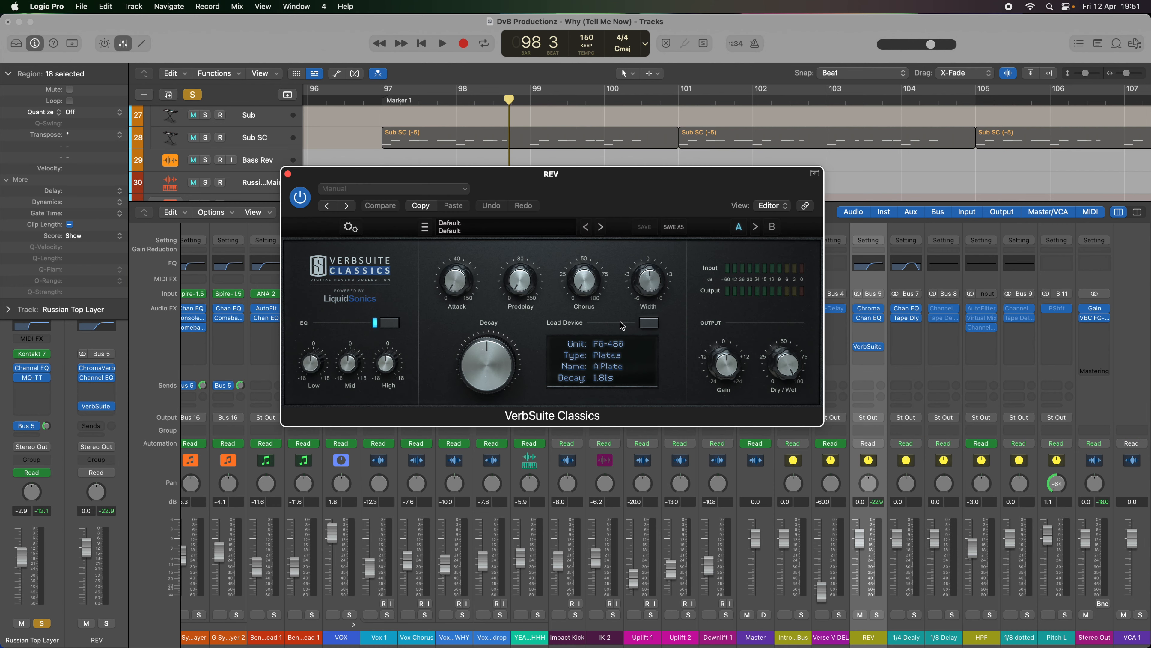
- Load the FG-480 Large Hall reverb in VerbSuite Classics, and move its window clear of the REV channel
{"action": "left_click", "coordinate": [649, 322]}
{"action": "mouse_move", "coordinate": [684, 356]}
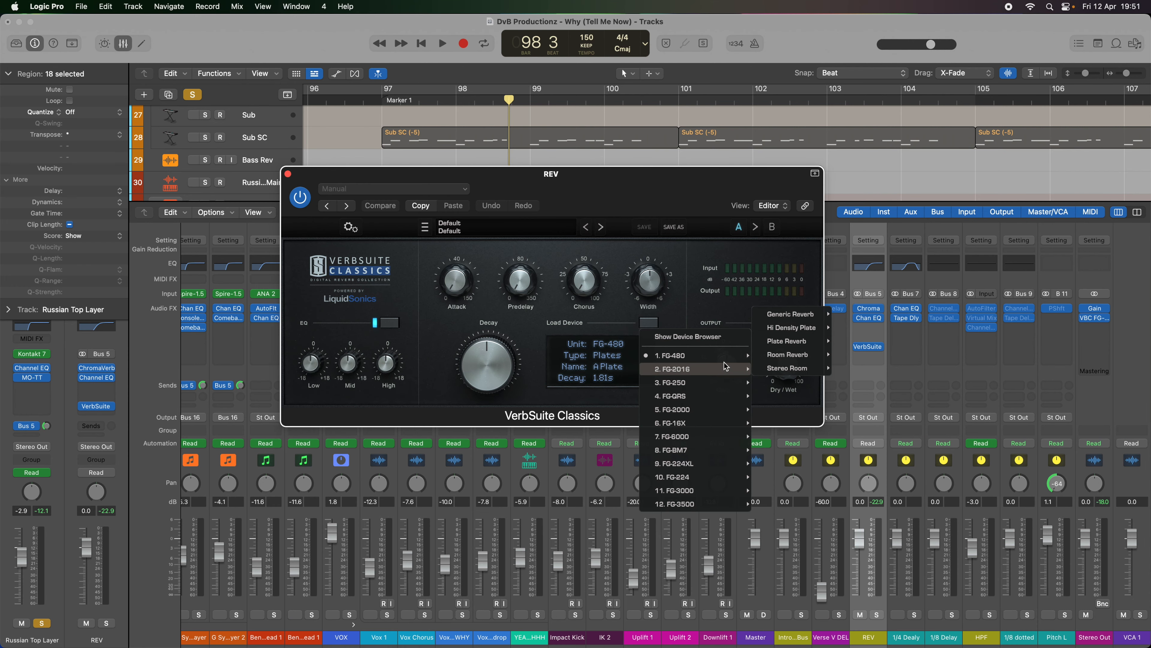
{"action": "mouse_move", "coordinate": [780, 301]}
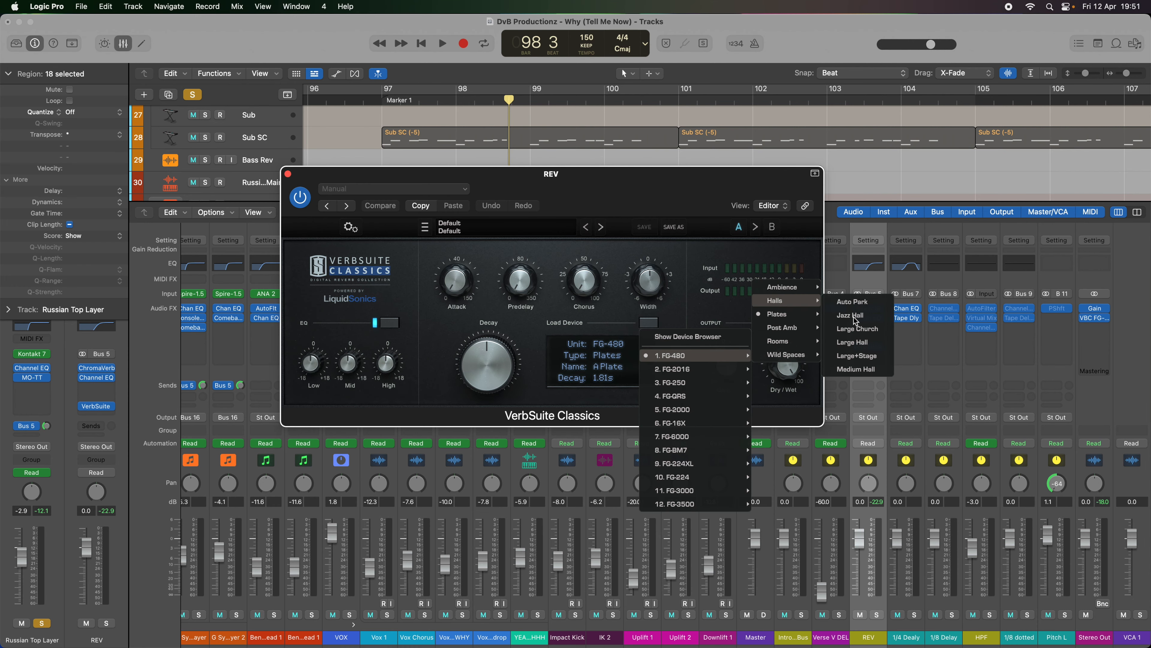
{"action": "left_click", "coordinate": [852, 342]}
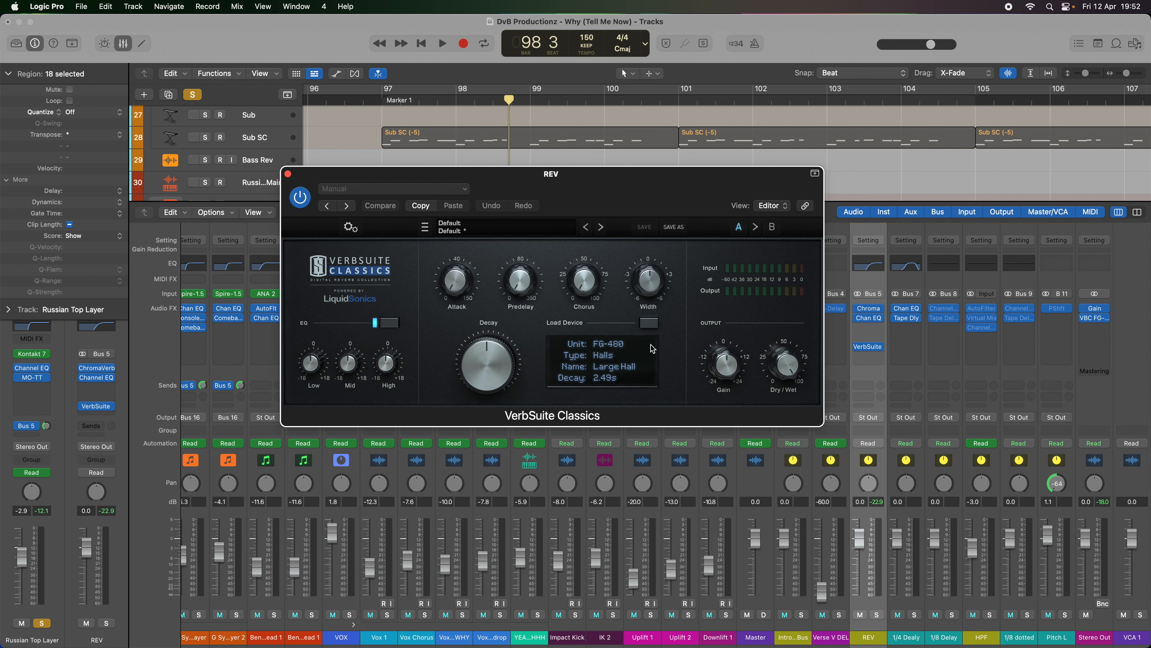
{"action": "left_click_drag", "start_coordinate": [685, 176], "coordinate": [523, 174]}
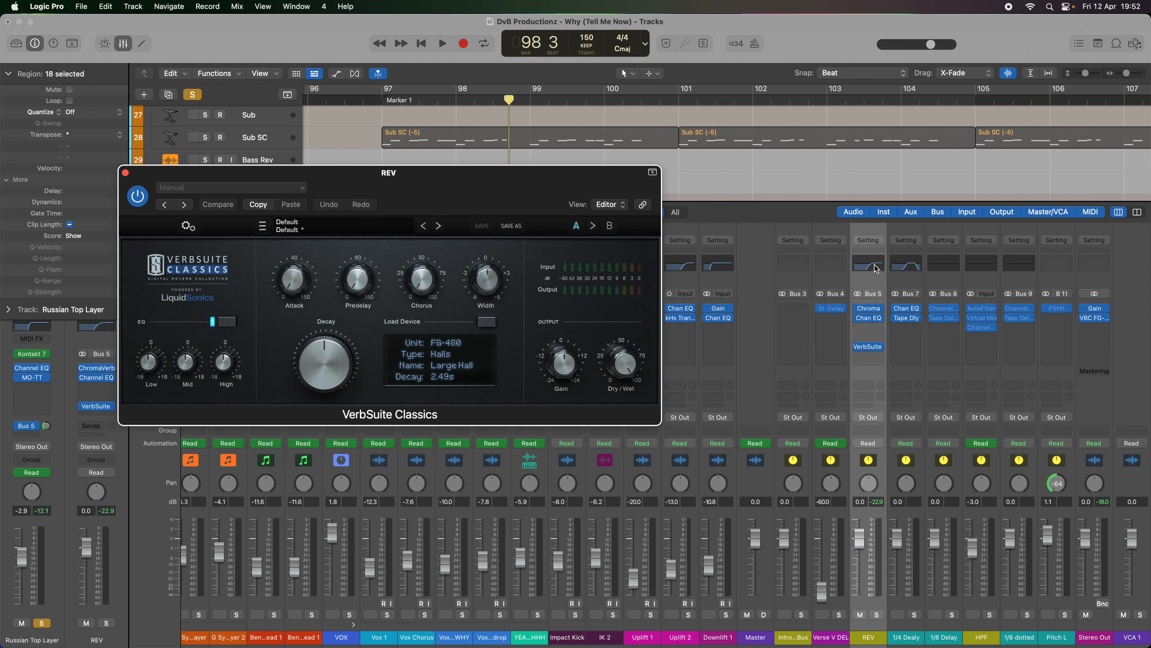
- Review the Channel EQ on the REV channel, close it, and bring VerbSuite Classics back into view
{"action": "left_click", "coordinate": [868, 318]}
{"action": "left_click_drag", "start_coordinate": [714, 189], "coordinate": [765, 192]}
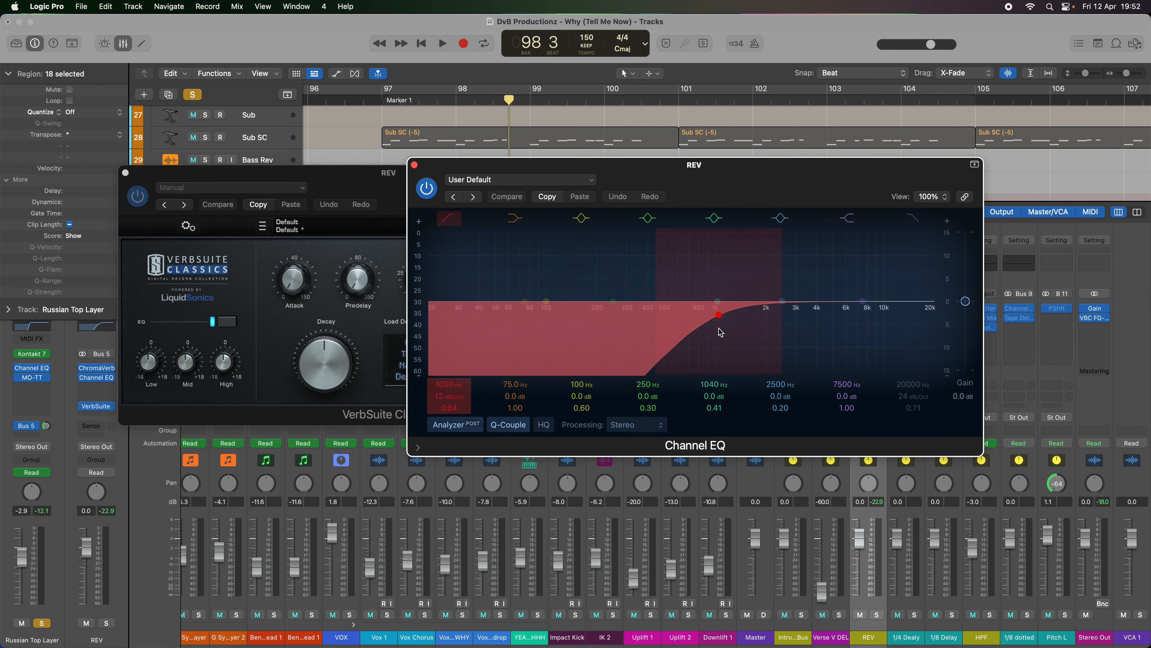
{"action": "left_click", "coordinate": [414, 165]}
{"action": "left_click_drag", "start_coordinate": [402, 173], "coordinate": [492, 201]}
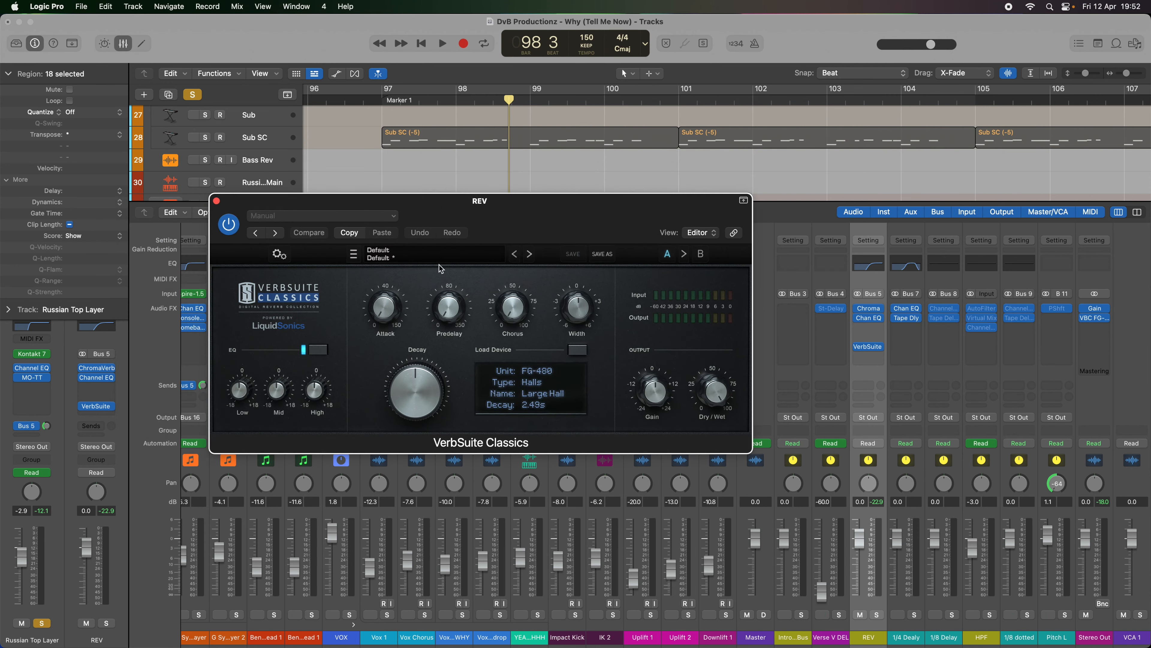
- Try the Low EQ, Width and Chorus controls in VerbSuite Classics, leaving Chorus at 26.9%, and close the plug-in
{"action": "left_click_drag", "start_coordinate": [240, 392], "coordinate": [262, 599]}
{"action": "left_click_drag", "start_coordinate": [577, 320], "coordinate": [522, 256]}
{"action": "left_click_drag", "start_coordinate": [520, 313], "coordinate": [516, 319]}
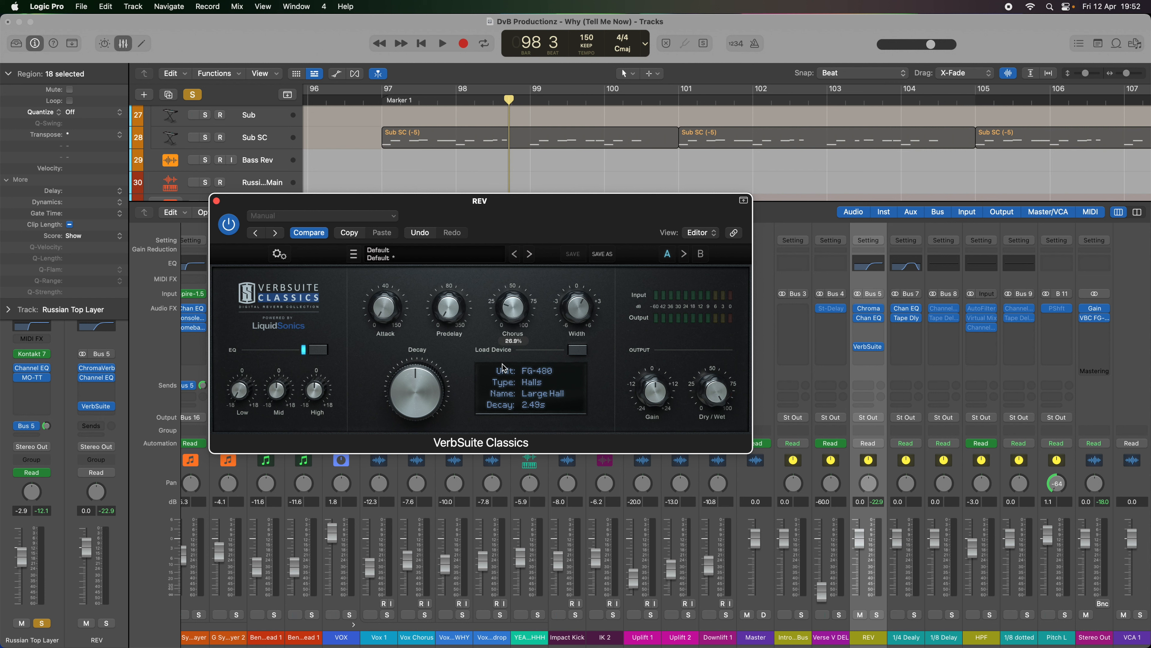
{"action": "left_click_drag", "start_coordinate": [505, 225], "coordinate": [517, 222]}
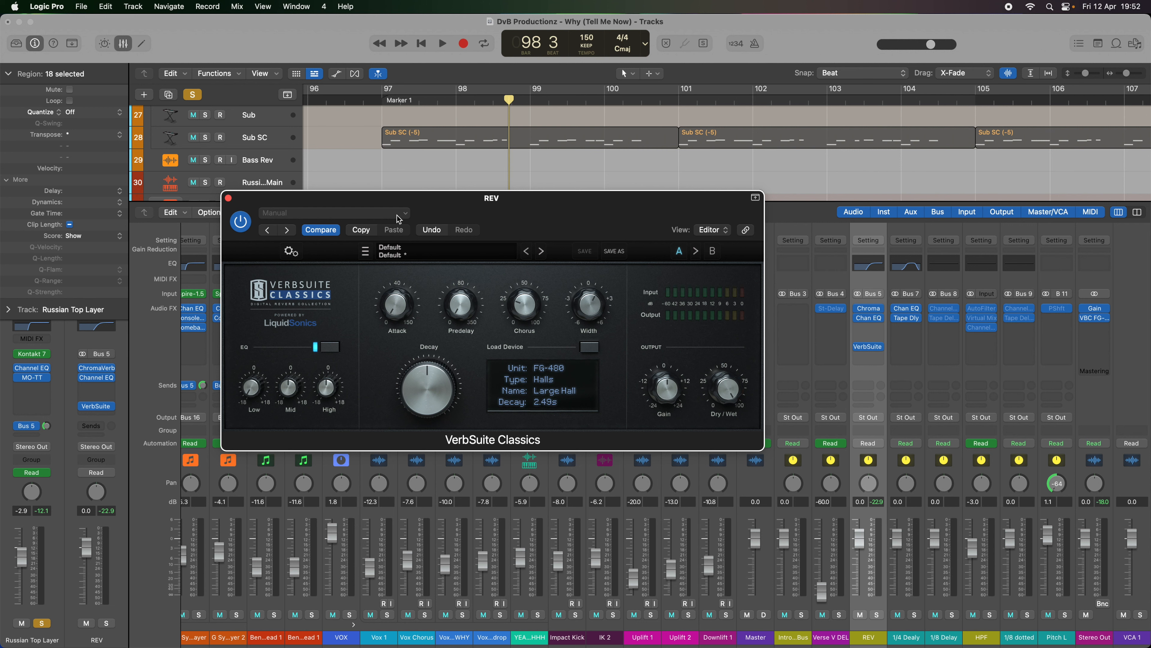
{"action": "left_click", "coordinate": [228, 197]}
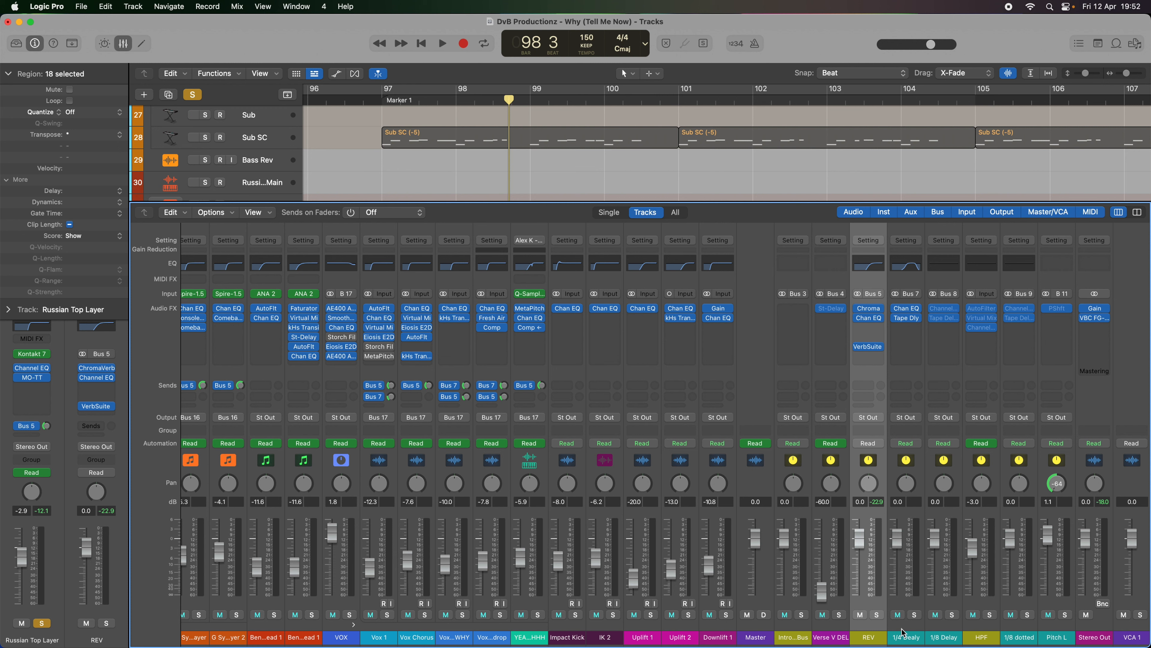
- Go through the 1/4 Dealy, 1/8 Delay, 1/8 dotted, Pitch L and HPF channels in the mixer, ending on HPF
{"action": "left_click", "coordinate": [952, 633]}
{"action": "left_click", "coordinate": [1032, 633]}
{"action": "left_click", "coordinate": [1053, 631]}
{"action": "left_click", "coordinate": [948, 631]}
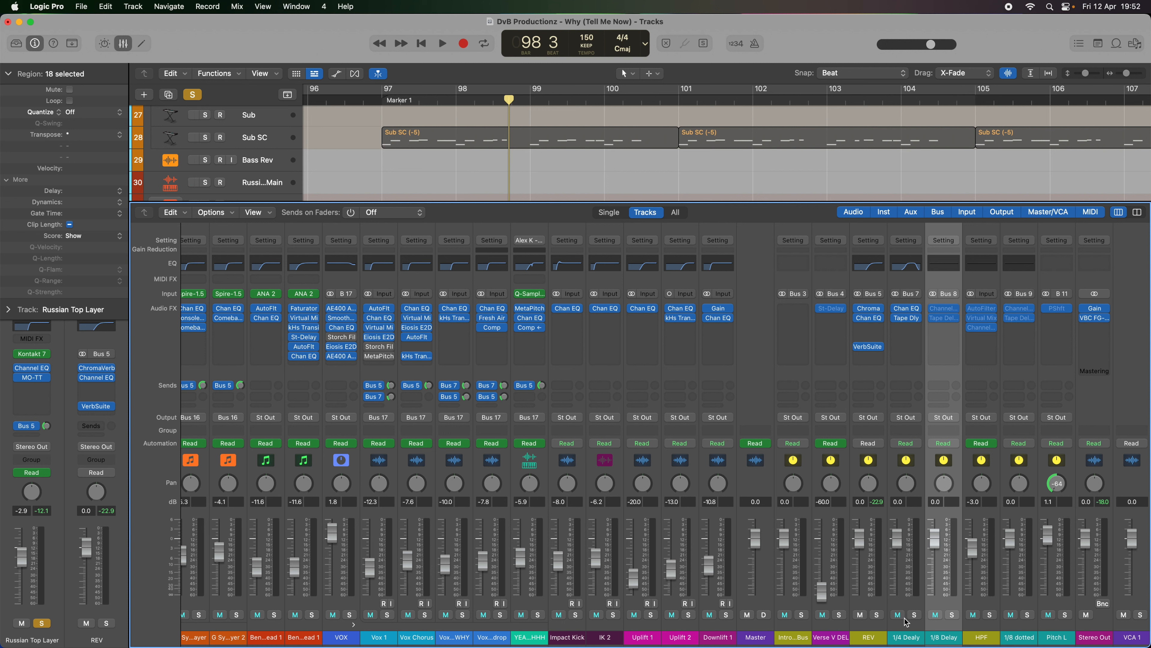
{"action": "left_click", "coordinate": [907, 635]}
{"action": "left_click", "coordinate": [945, 633]}
{"action": "left_click", "coordinate": [1007, 632]}
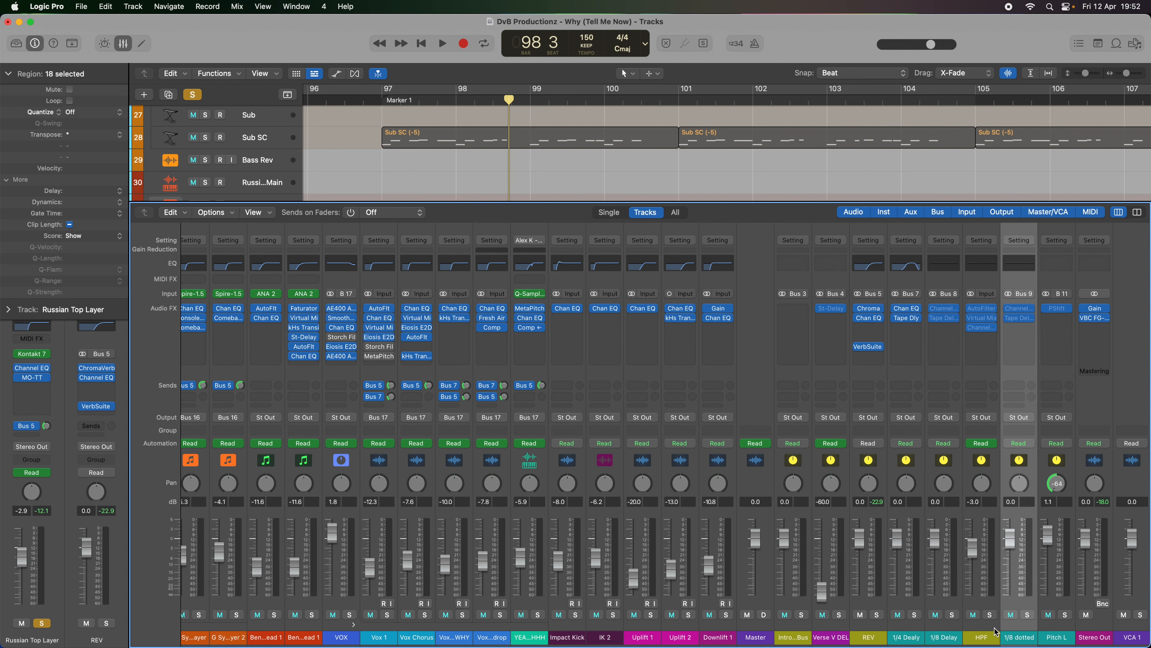
{"action": "left_click", "coordinate": [992, 634]}
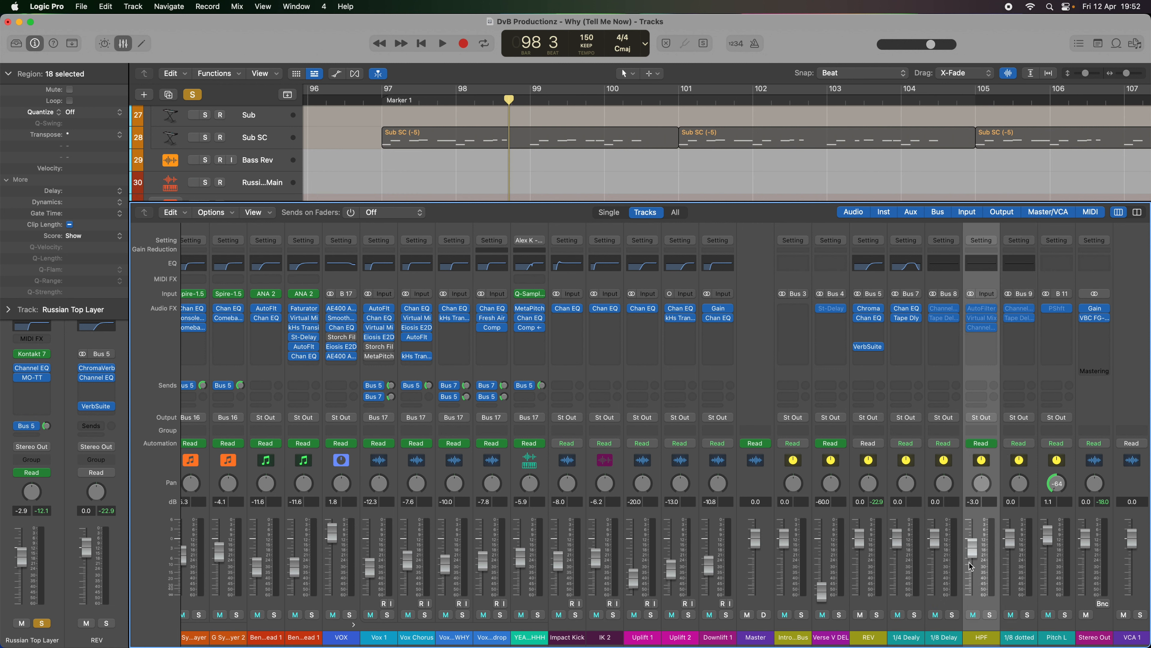
- Go through the REV, Verse V DEL and Intro Bus channels, close the mixer and clear all soloing
{"action": "left_click", "coordinate": [867, 631]}
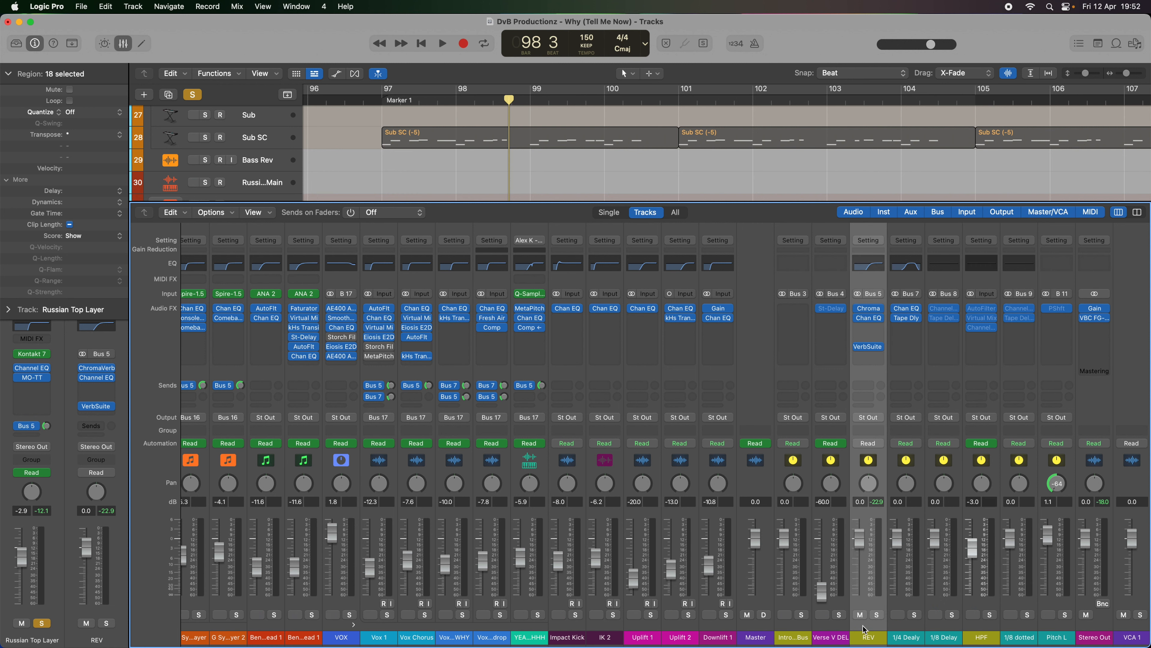
{"action": "left_click", "coordinate": [835, 631]}
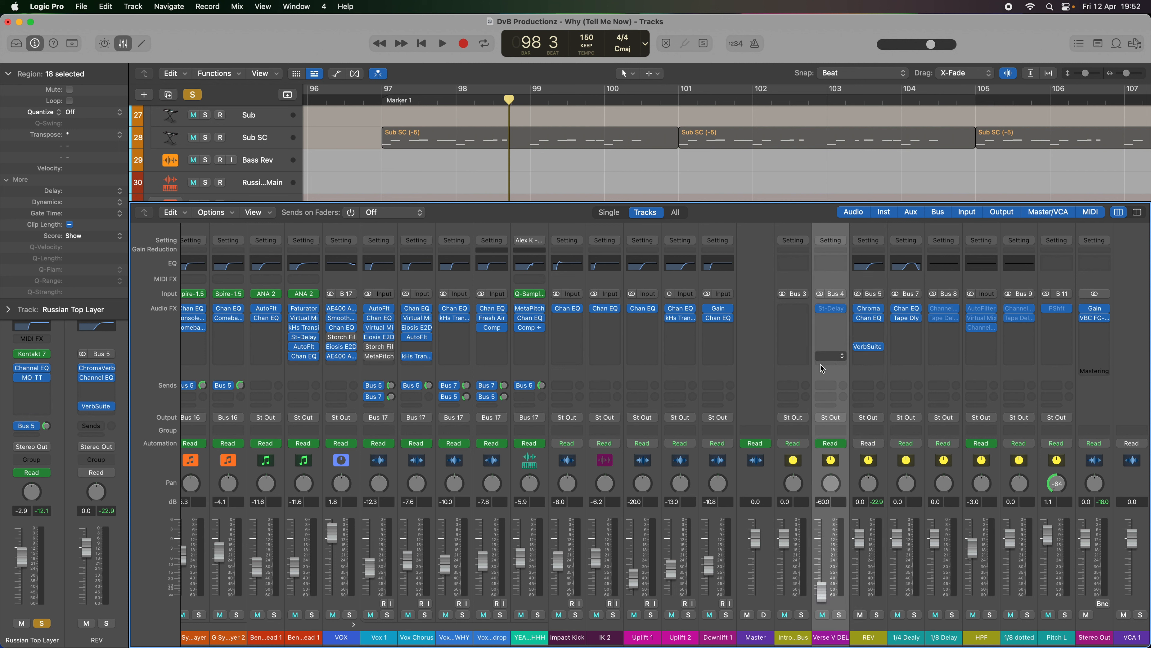
{"action": "left_click", "coordinate": [799, 628]}
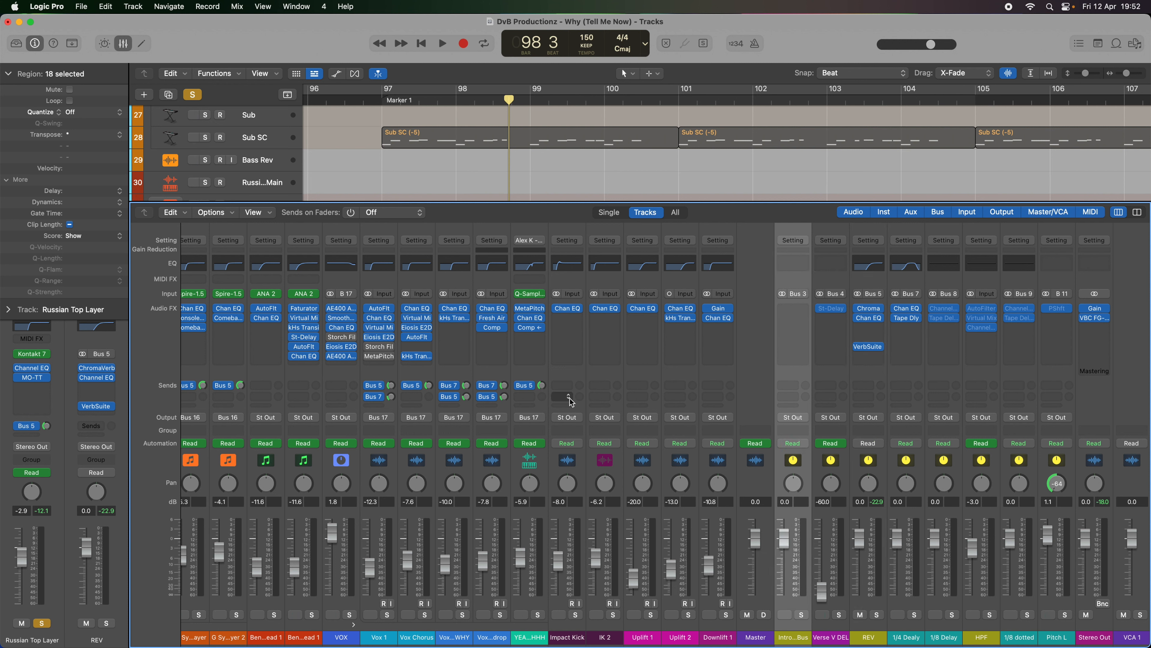
{"action": "scroll", "coordinate": [538, 395], "scroll_direction": "left", "scroll_amount": 5}
{"action": "scroll", "coordinate": [538, 395], "scroll_direction": "right", "scroll_amount": 5}
{"action": "key", "text": "x"}
{"action": "left_click", "coordinate": [200, 97]}
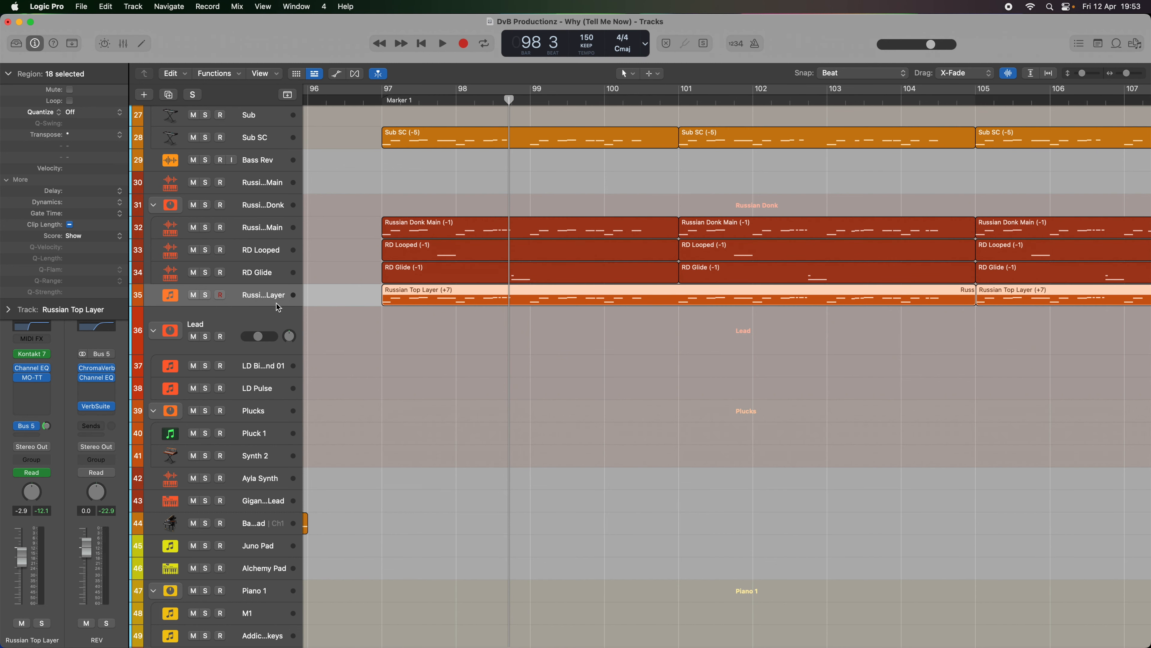
- Play the project from Marker 1 at bar 97, toggling solo on the Russian Top Layer track
{"action": "left_click", "coordinate": [381, 102]}
{"action": "scroll", "coordinate": [374, 127], "scroll_direction": "up", "scroll_amount": 4}
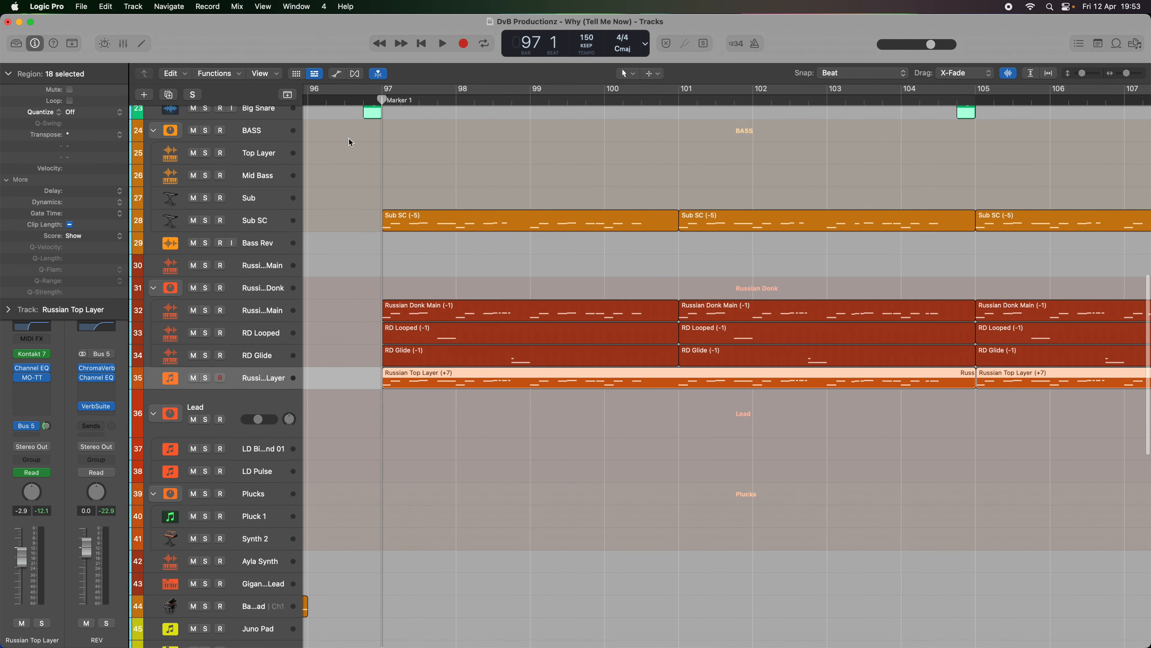
{"action": "left_click", "coordinate": [205, 378]}
{"action": "key", "text": "space"}
{"action": "left_click", "coordinate": [205, 378]}
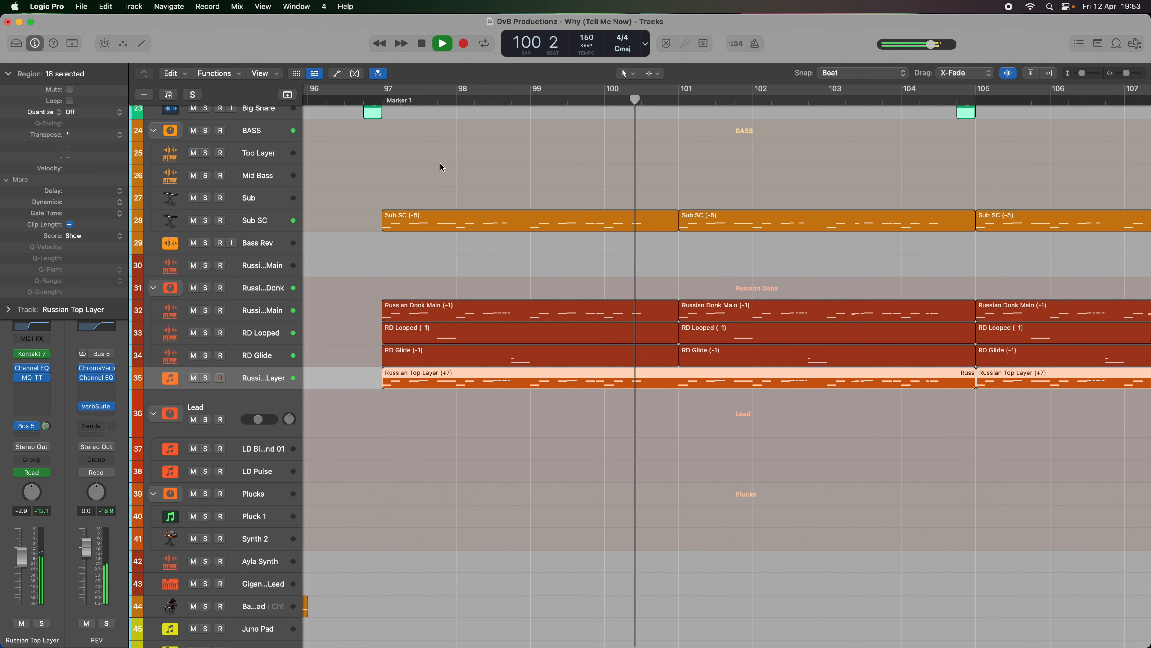
{"action": "key", "text": "space"}
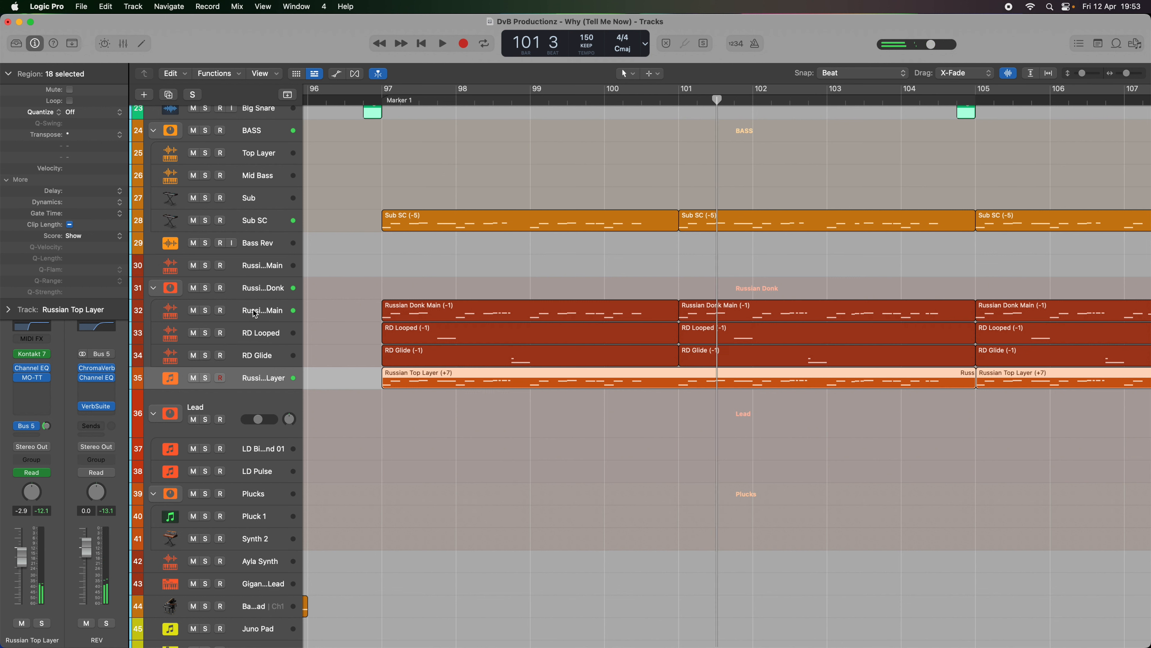
- Select the Russian Donk track stack, and briefly highlight its layer regions together with the Russian Top Layer regions
{"action": "left_click", "coordinate": [260, 287]}
{"action": "scroll", "coordinate": [262, 229], "scroll_direction": "down", "scroll_amount": 4}
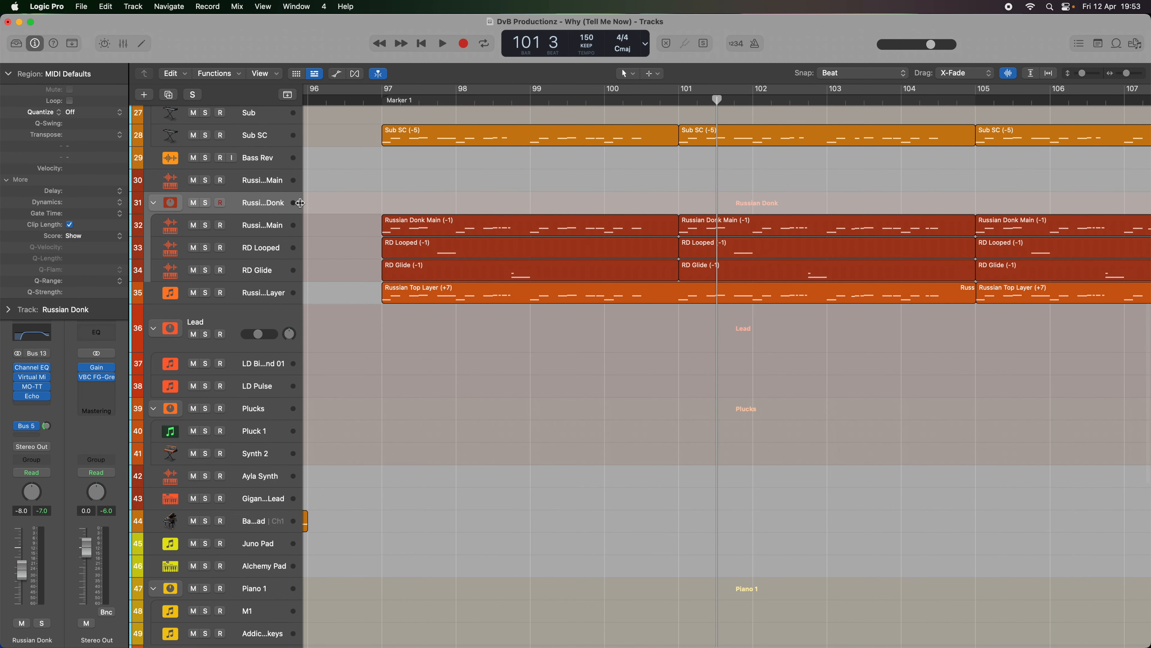
{"action": "left_click_drag", "start_coordinate": [386, 186], "coordinate": [1090, 347]}
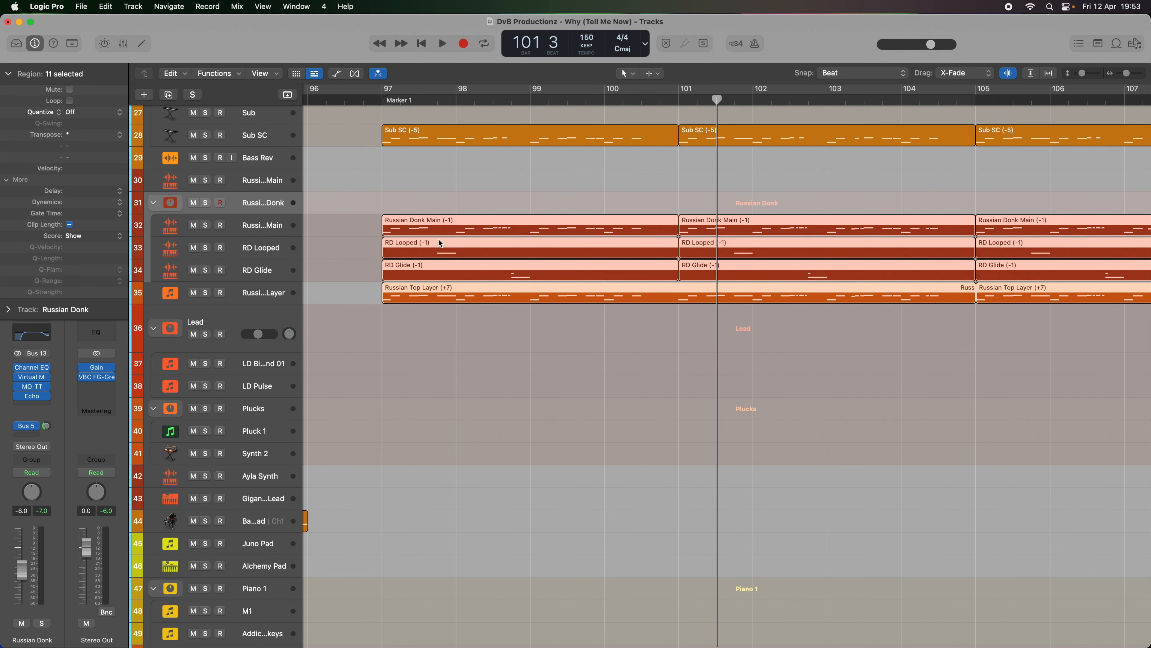
{"action": "left_click", "coordinate": [409, 199]}
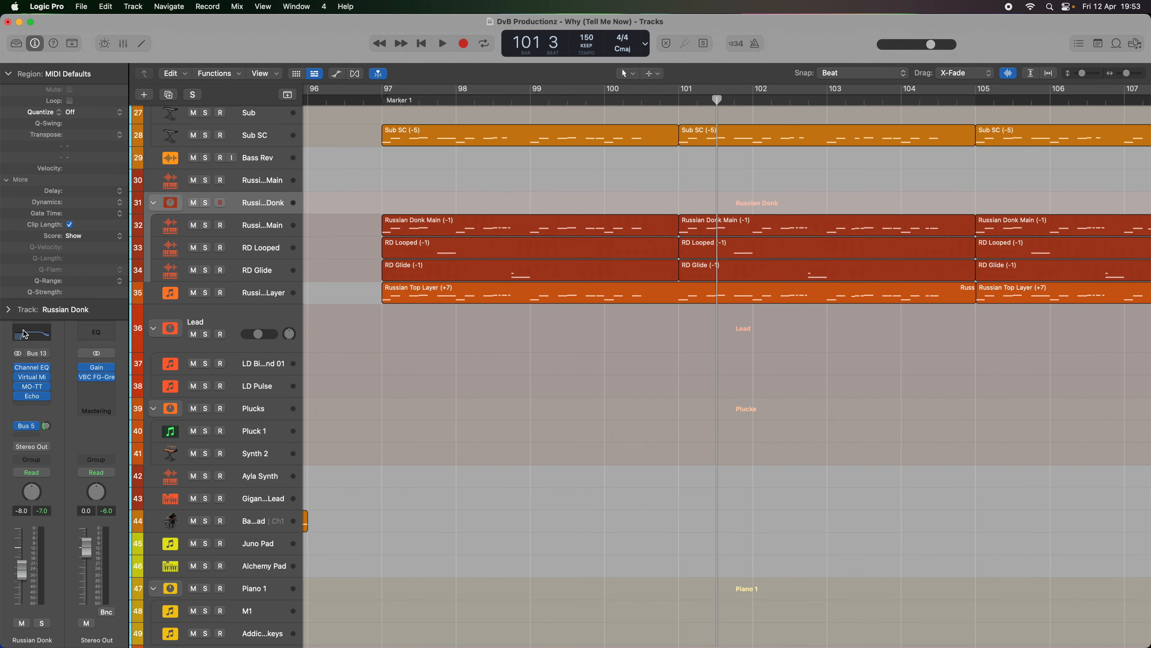
- Review the Channel EQ on Russian Donk, bring up Virtual Mix Rack, and close the EQ
{"action": "left_click", "coordinate": [32, 367]}
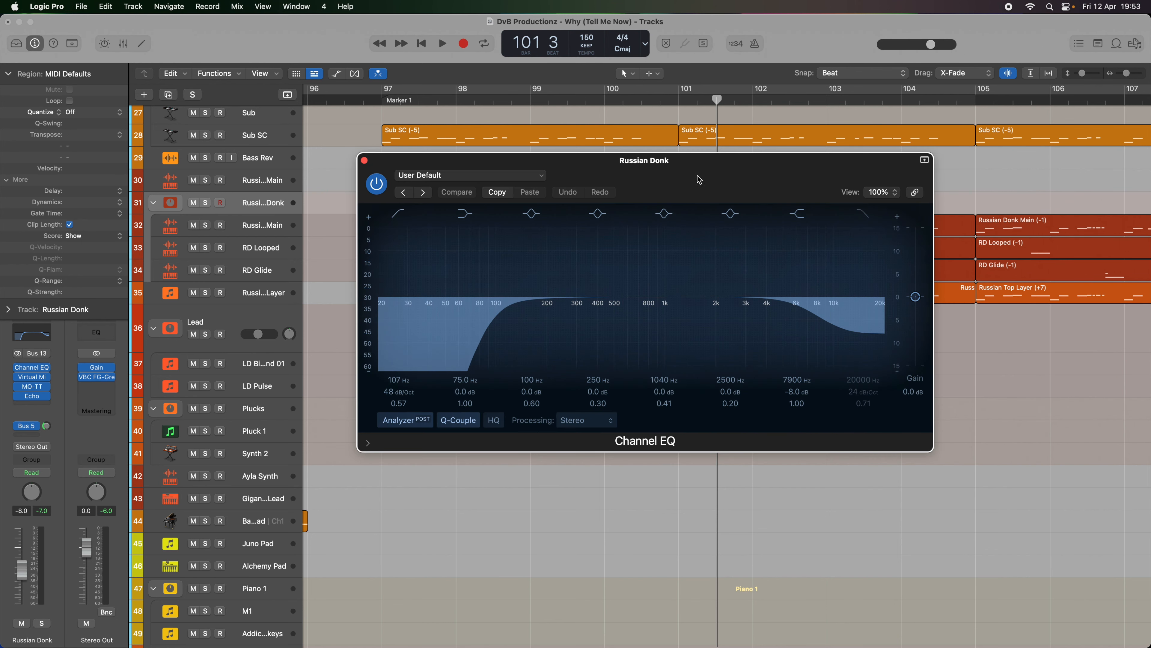
{"action": "left_click_drag", "start_coordinate": [702, 185], "coordinate": [642, 183]}
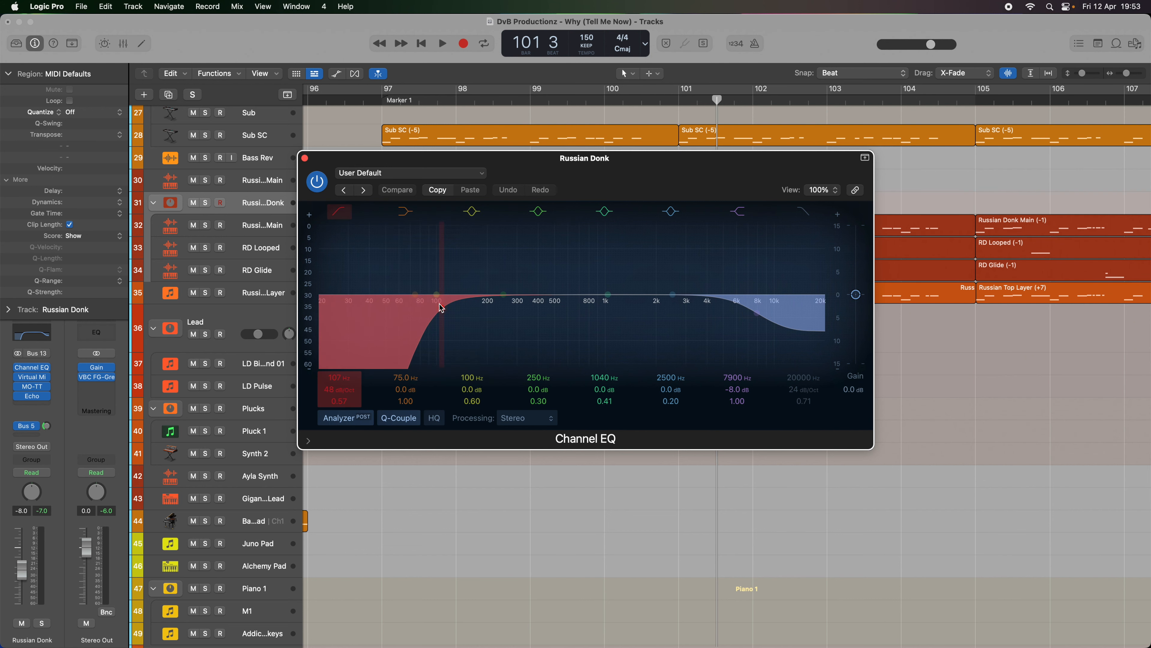
{"action": "left_click_drag", "start_coordinate": [520, 175], "coordinate": [698, 174]}
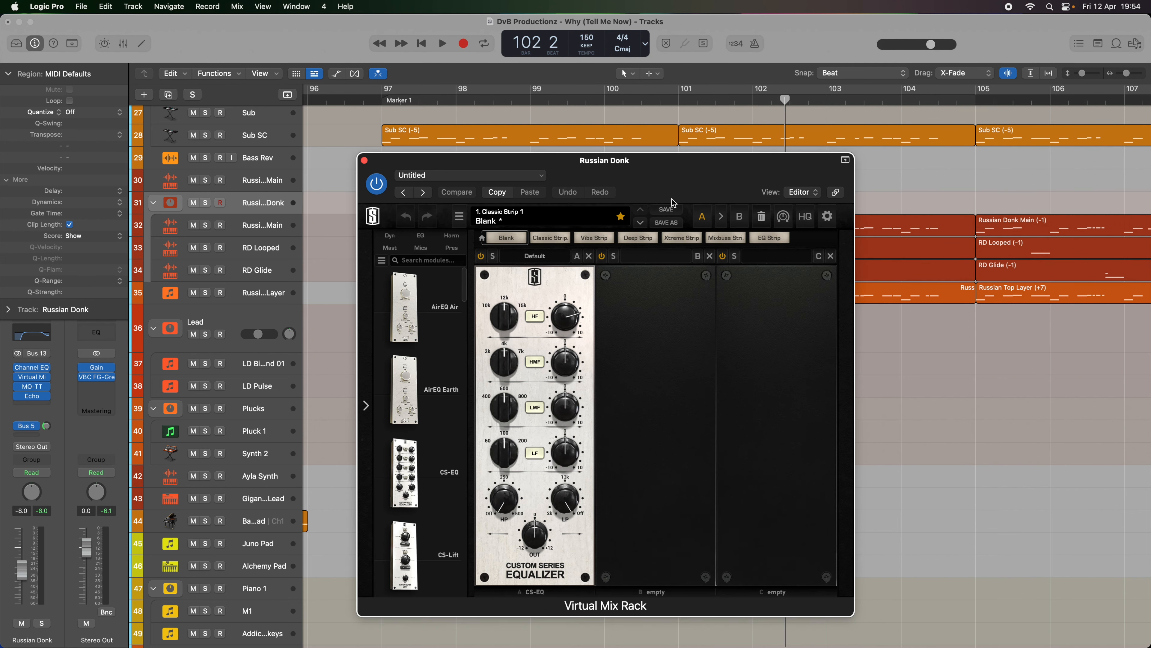
{"action": "left_click_drag", "start_coordinate": [690, 196], "coordinate": [647, 182]}
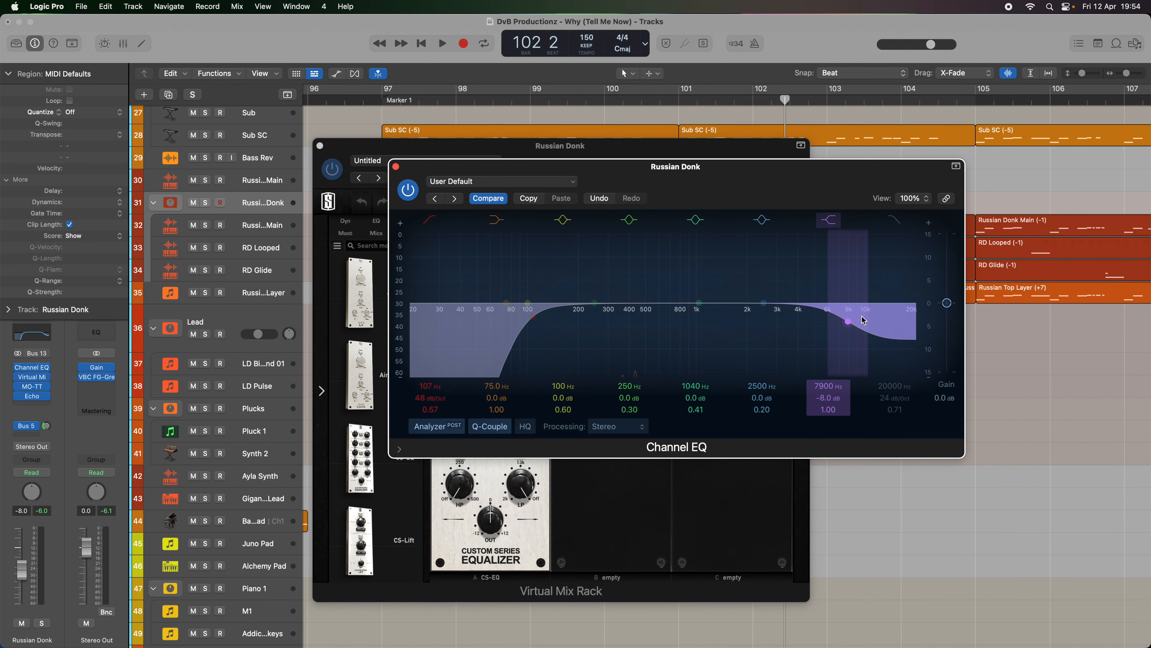
{"action": "left_click", "coordinate": [396, 167]}
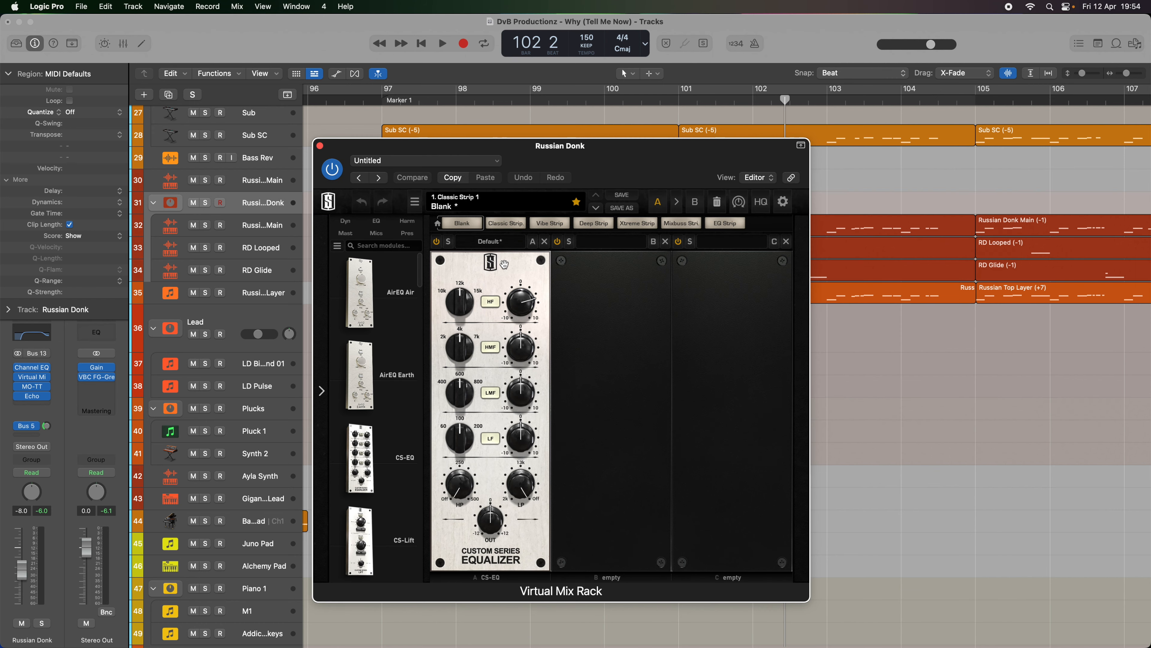
- Play Russian Donk soloed from bar 97, and add Russian Top Layer to the solo
{"action": "key", "text": "space"}
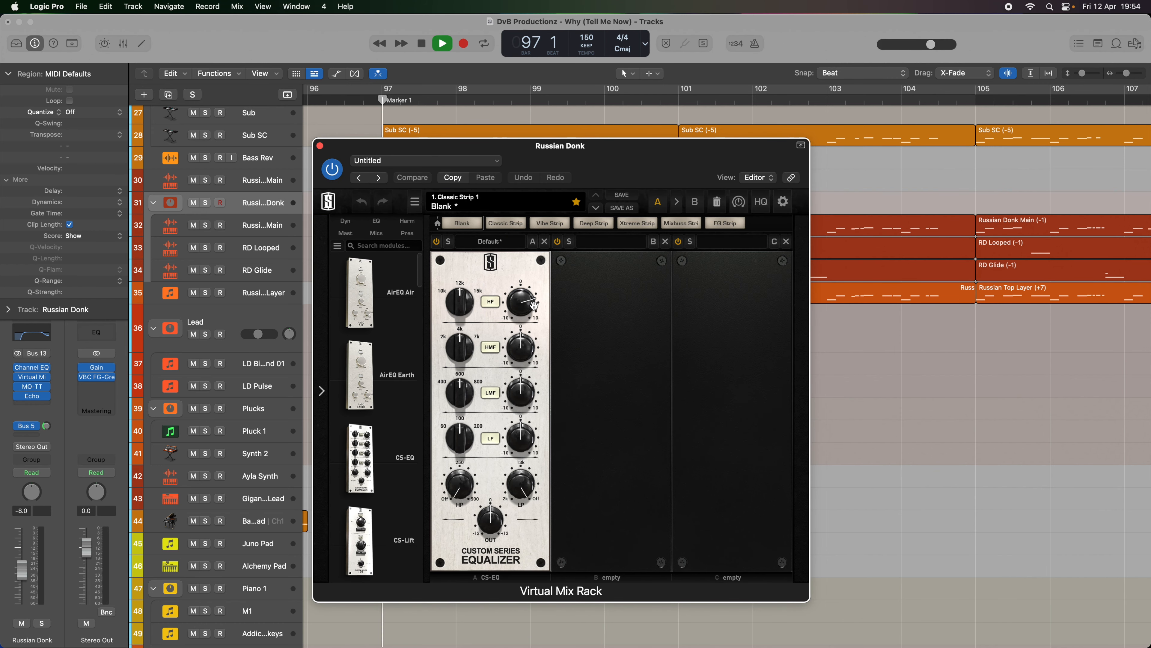
{"action": "key", "text": "s"}
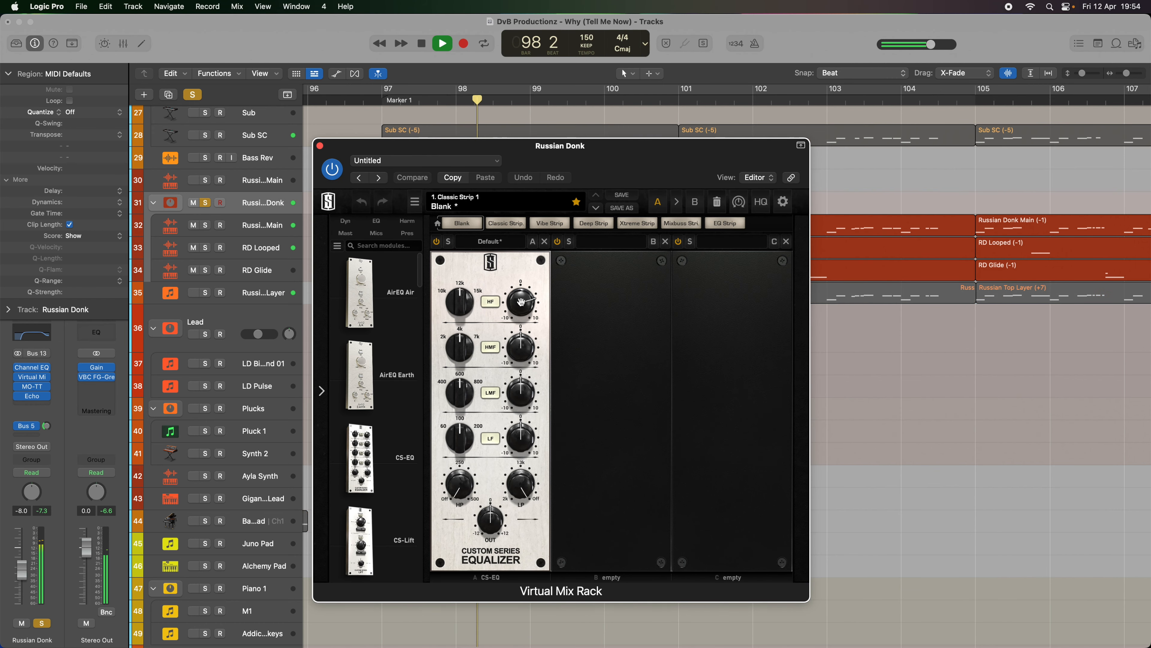
{"action": "key", "text": "space"}
{"action": "left_click", "coordinate": [210, 297]}
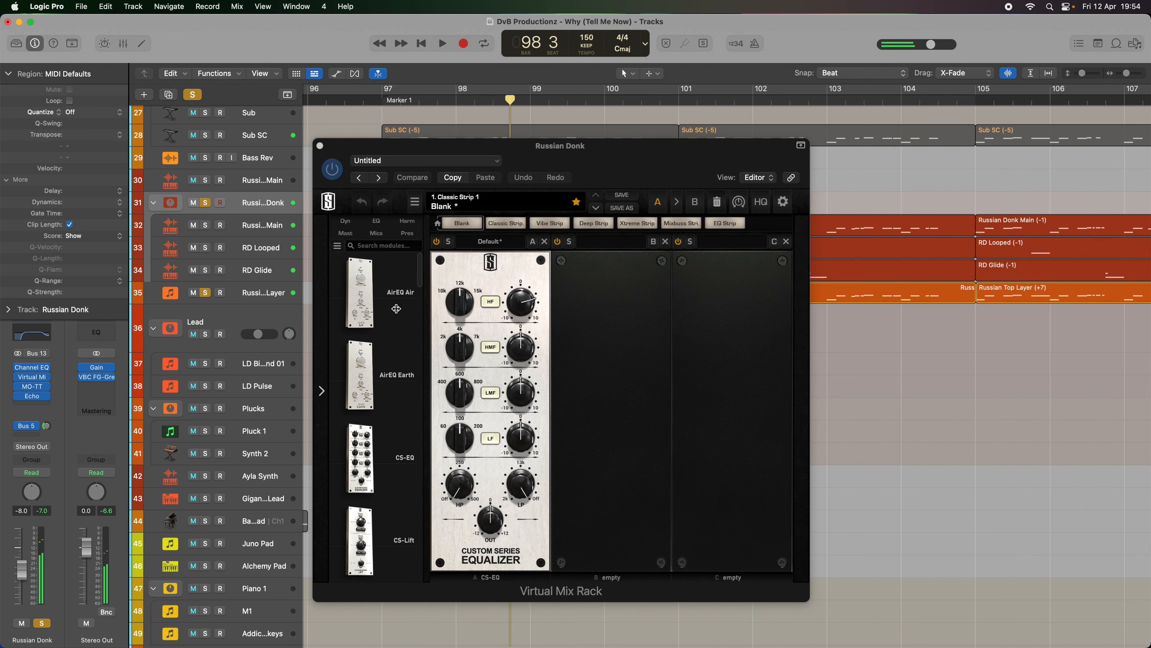
- Try an HF gain of 4.12 on the Custom Series Equalizer during playback, undo it and close Virtual Mix Rack
{"action": "key", "text": "space"}
{"action": "mouse_move", "coordinate": [524, 306]}
{"action": "left_mouse_down"}
{"action": "mouse_move", "coordinate": [524, 356]}
{"action": "mouse_move", "coordinate": [520, 263]}
{"action": "mouse_move", "coordinate": [521, 313]}
{"action": "left_mouse_up"}
{"action": "key", "text": "space"}
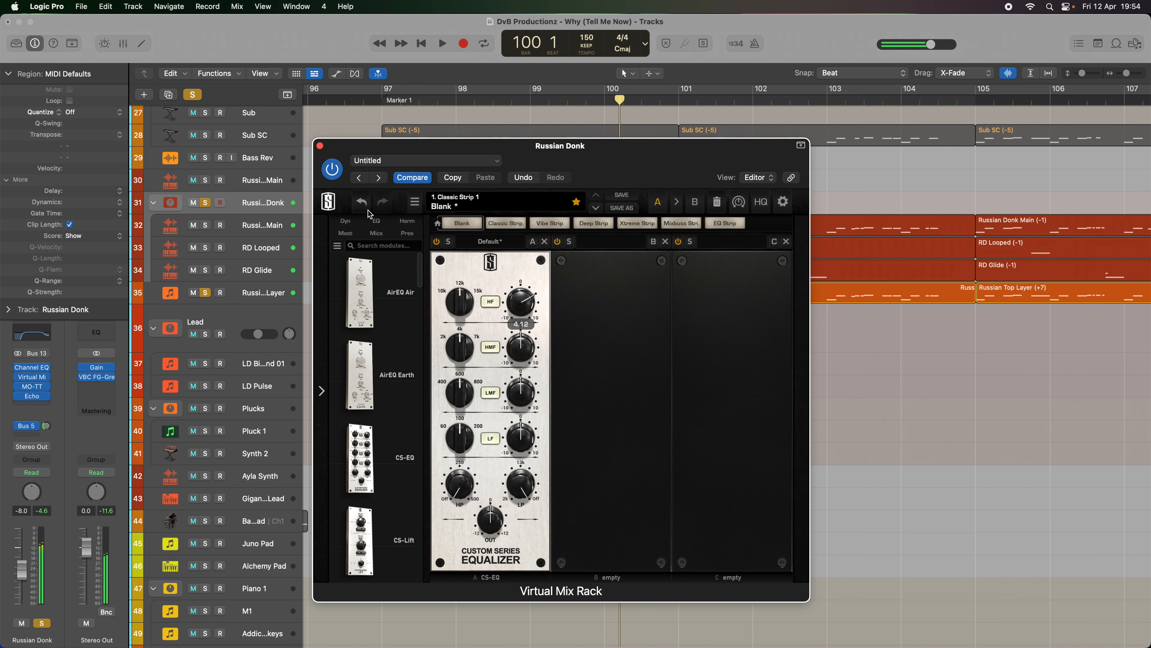
{"action": "left_click", "coordinate": [361, 202]}
{"action": "left_click", "coordinate": [320, 146]}
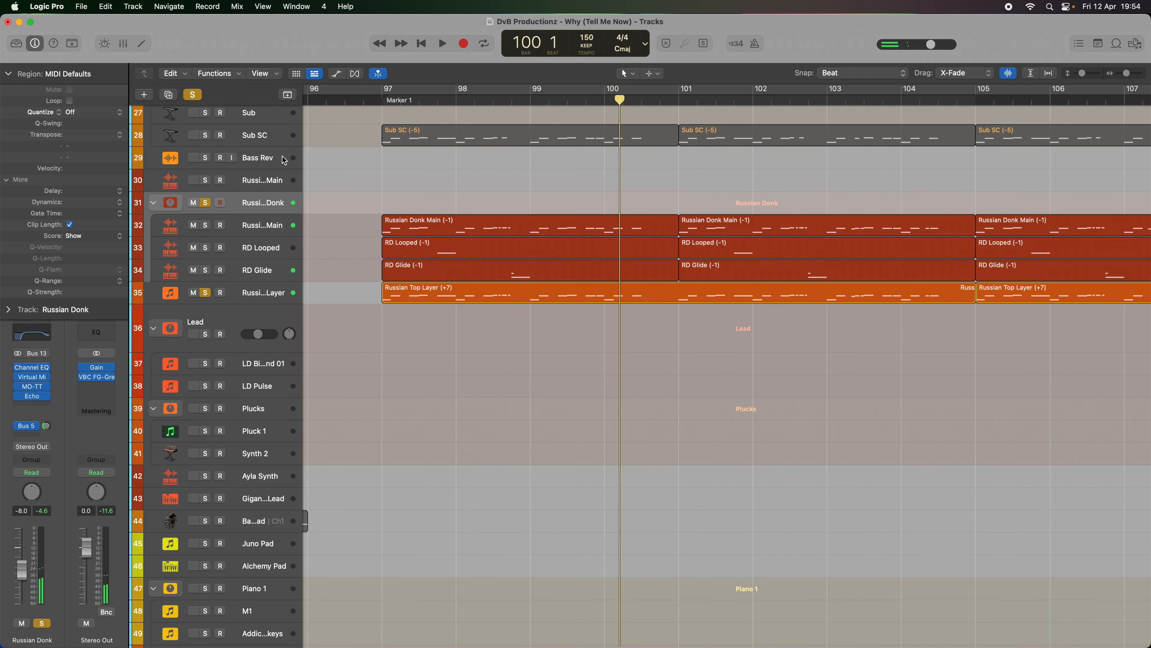
- Review the Channel EQ curve and the Virtual Mix Rack equalizer on Russian Donk, closing each plug-in
{"action": "left_click", "coordinate": [32, 332]}
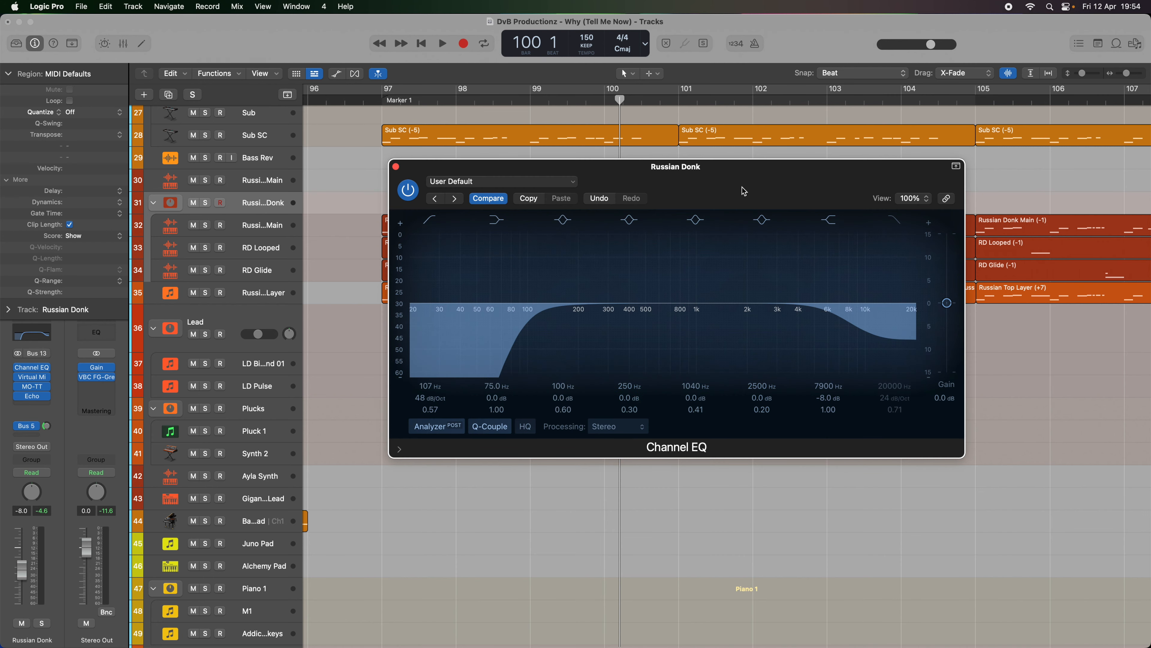
{"action": "left_click_drag", "start_coordinate": [745, 186], "coordinate": [604, 174]}
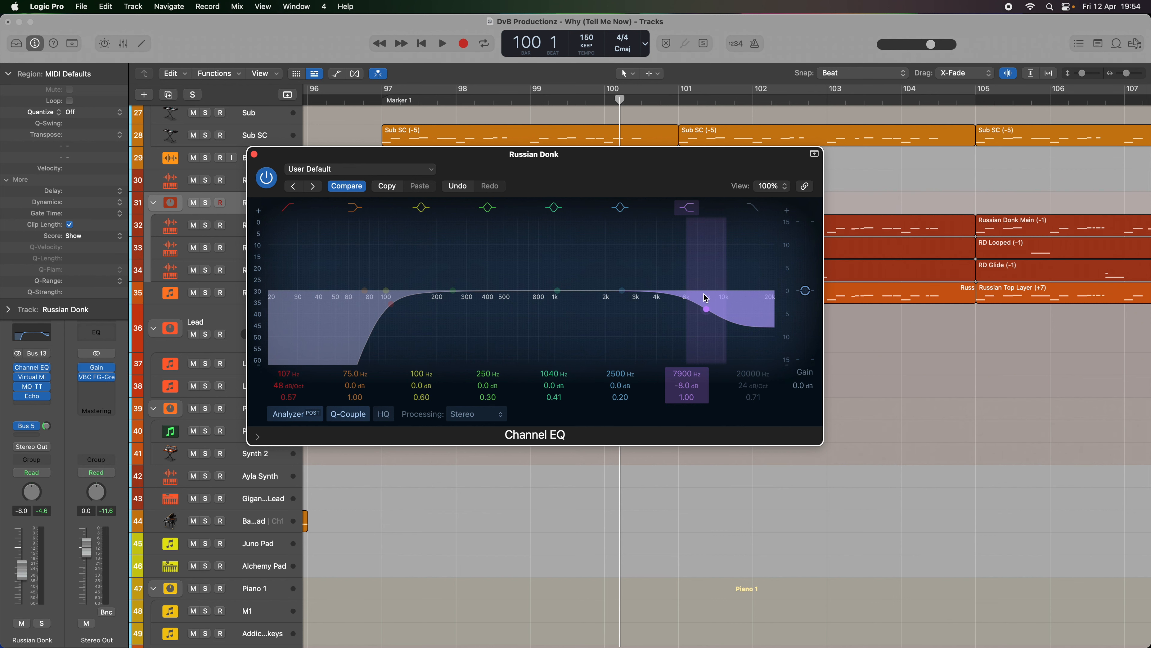
{"action": "left_click", "coordinate": [255, 155]}
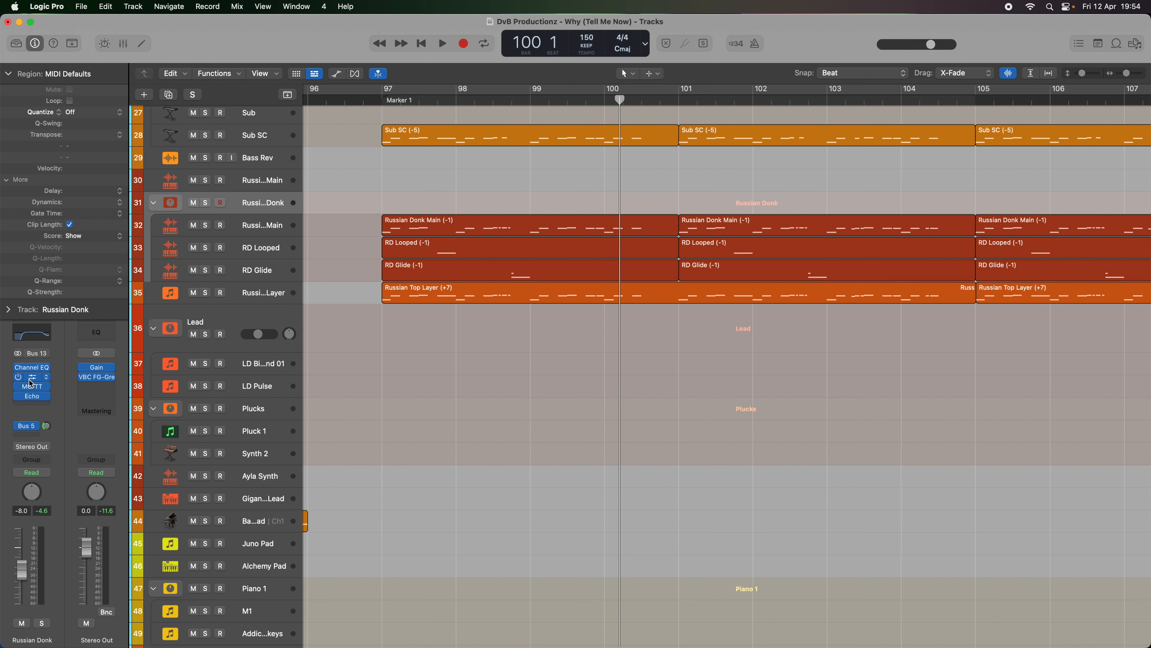
{"action": "left_click", "coordinate": [48, 376]}
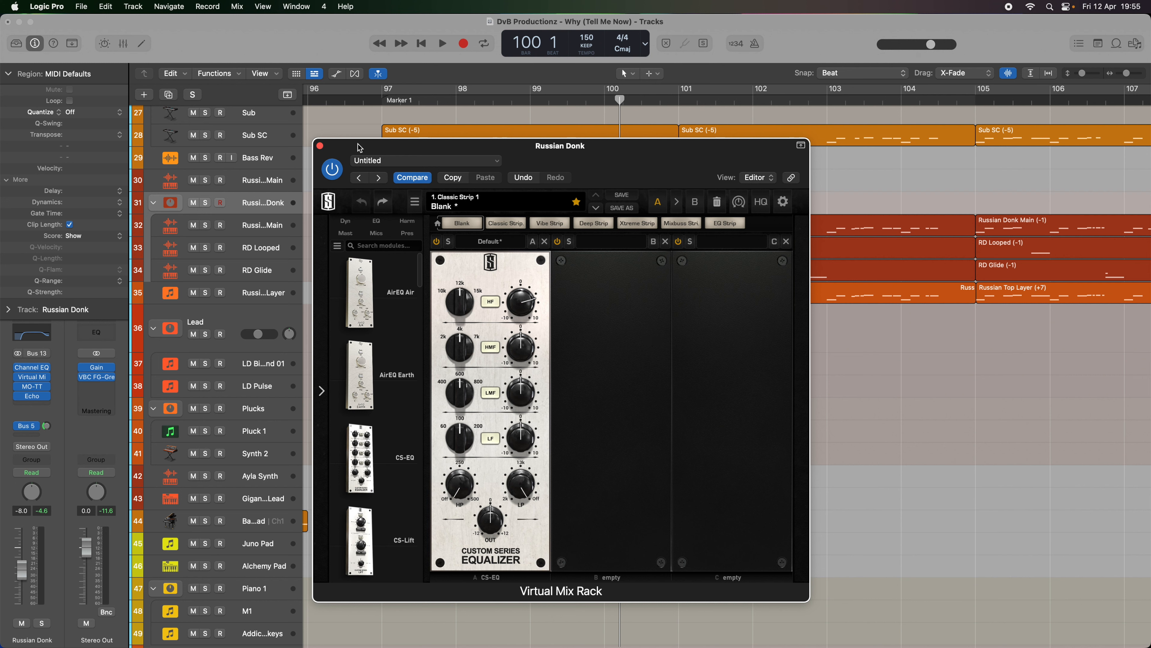
{"action": "left_click", "coordinate": [319, 146]}
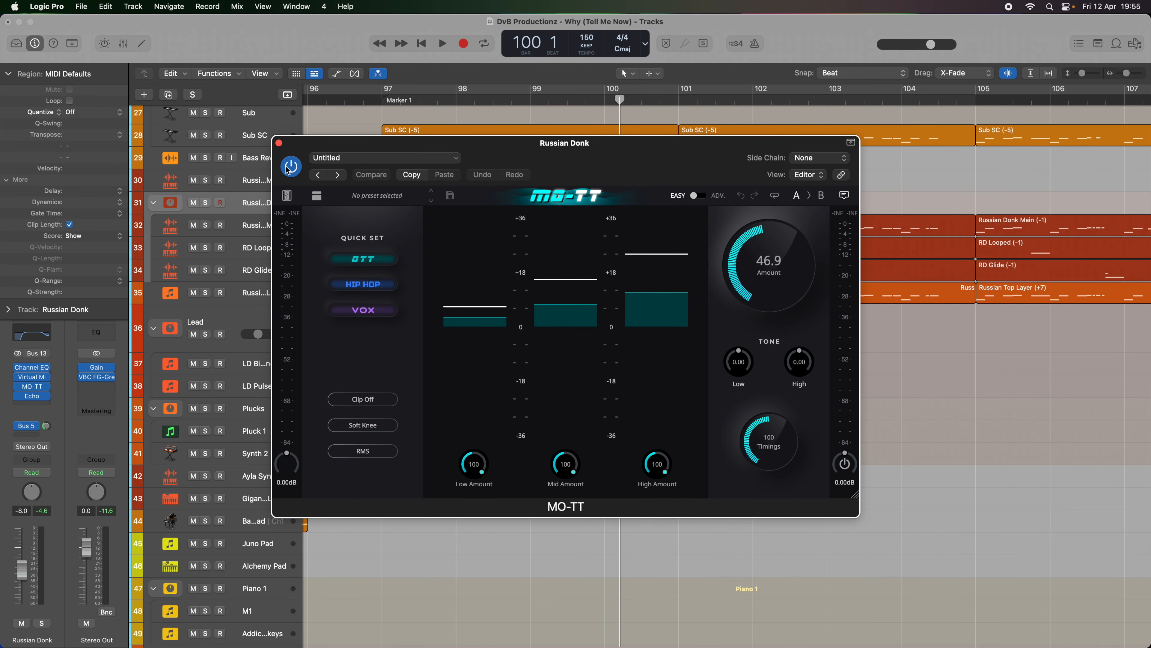
- Solo Russian Donk, bypass its MO-TT plug-in and play from bar 97
{"action": "key", "text": "s"}
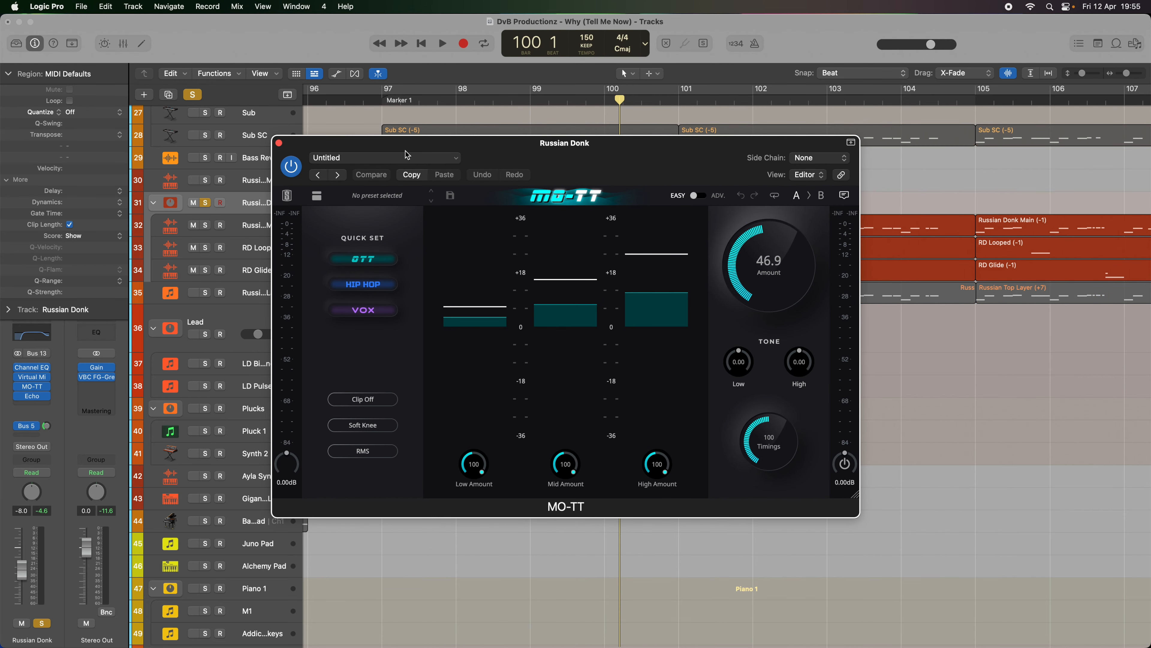
{"action": "left_click_drag", "start_coordinate": [308, 175], "coordinate": [422, 196]}
{"action": "left_click", "coordinate": [410, 189]}
{"action": "key", "text": "space"}
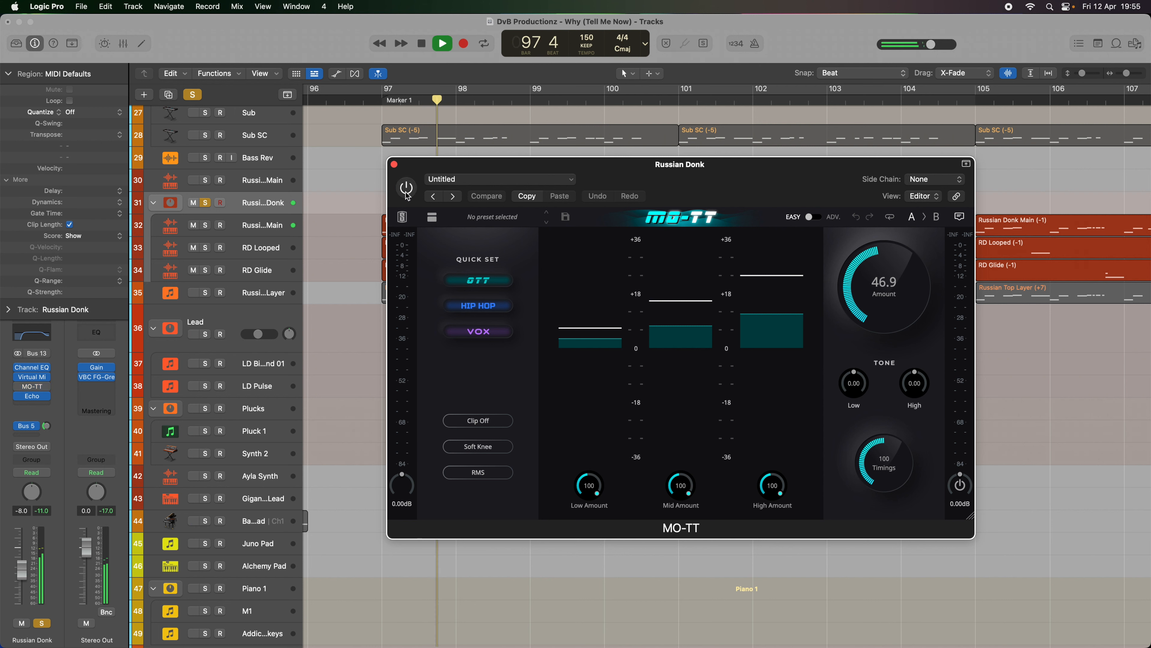
{"action": "key", "text": "space"}
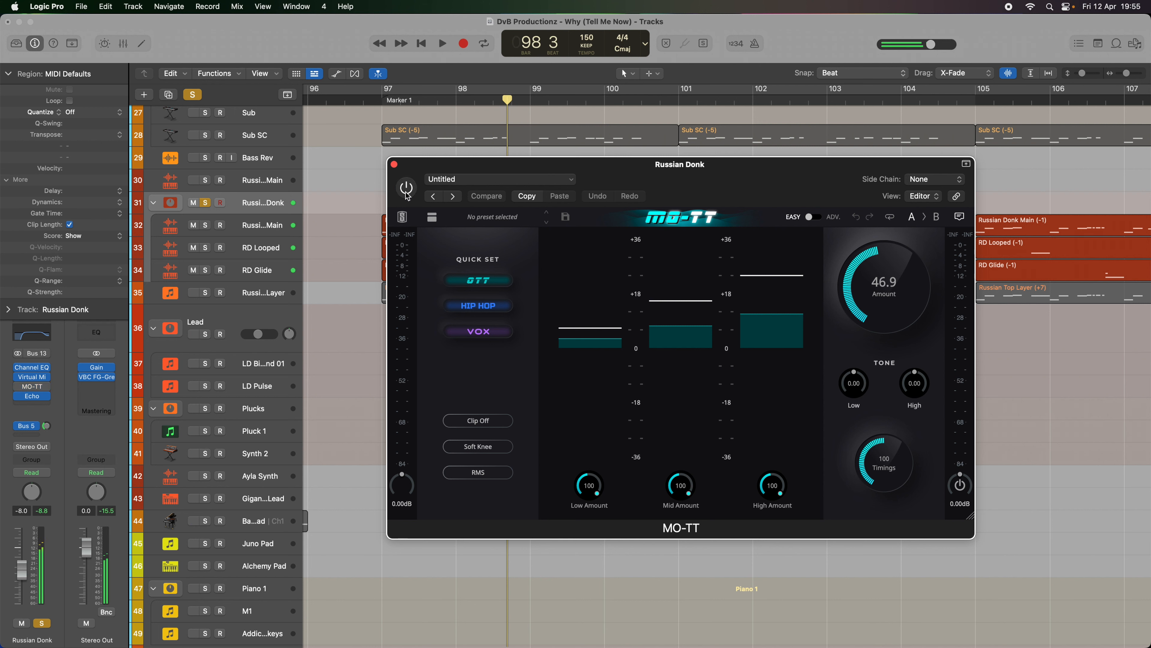
- Re-enable MO-TT on Russian Donk, play the same passage for comparison, and reposition the plug-in window
{"action": "left_click", "coordinate": [407, 194]}
{"action": "key", "text": "space"}
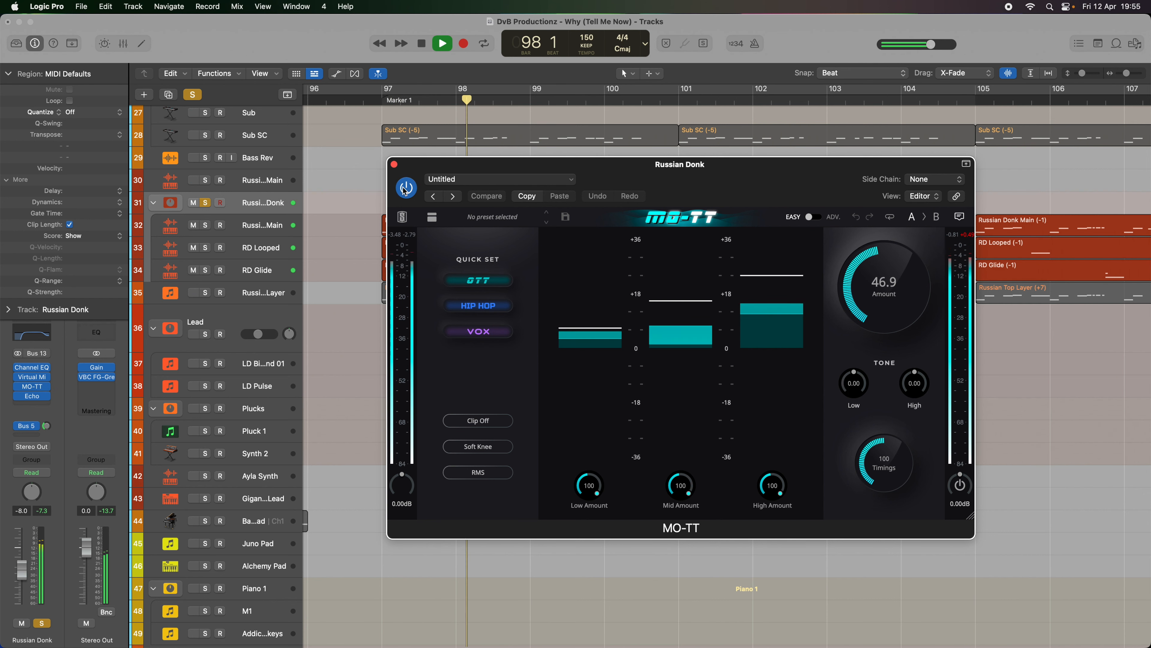
{"action": "key", "text": "space"}
{"action": "left_click_drag", "start_coordinate": [753, 198], "coordinate": [727, 184]}
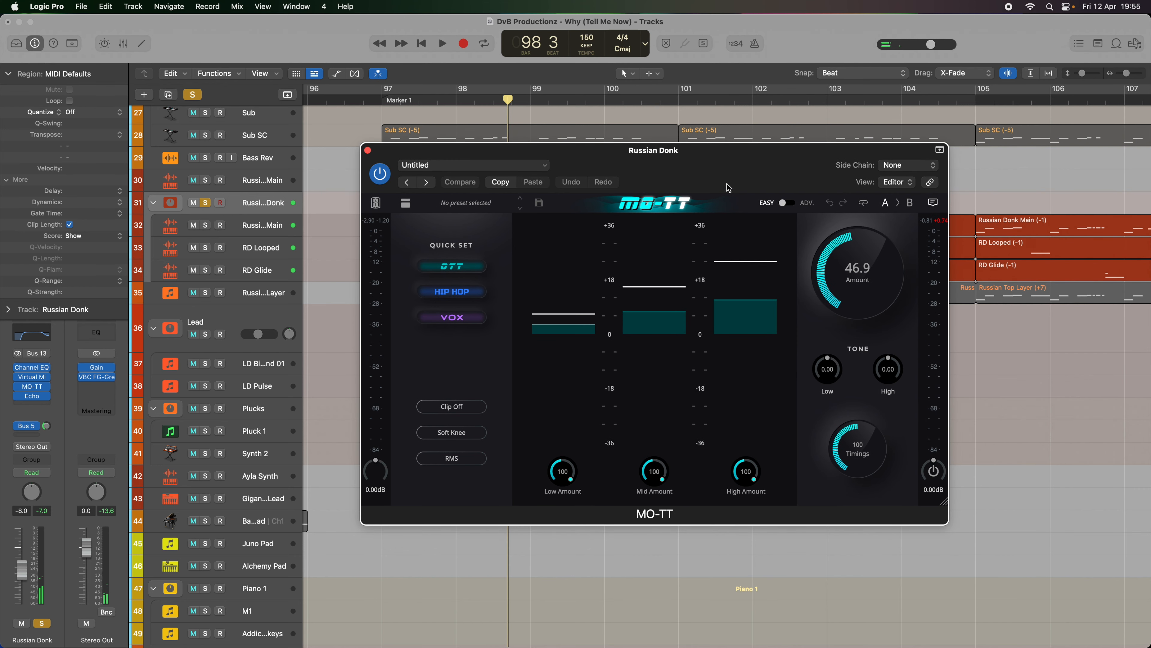